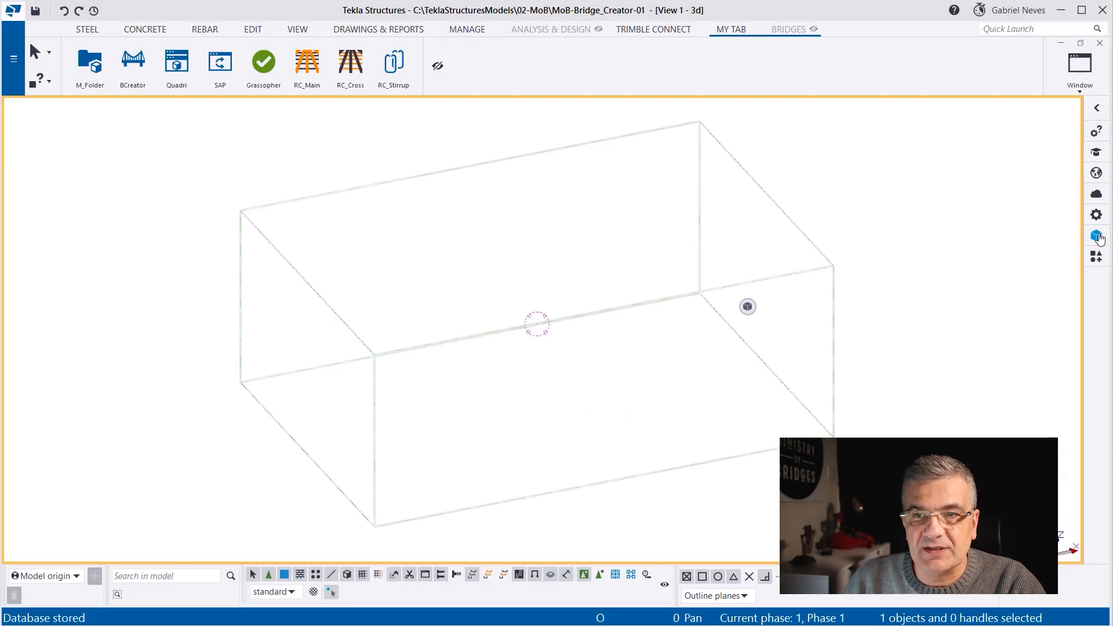
Add HighwayAlignmentsWithEmbankementsForBridgeCreator-V2.xml from the RESOURCES folder as a reference model located by the model origin
click(1096, 236)
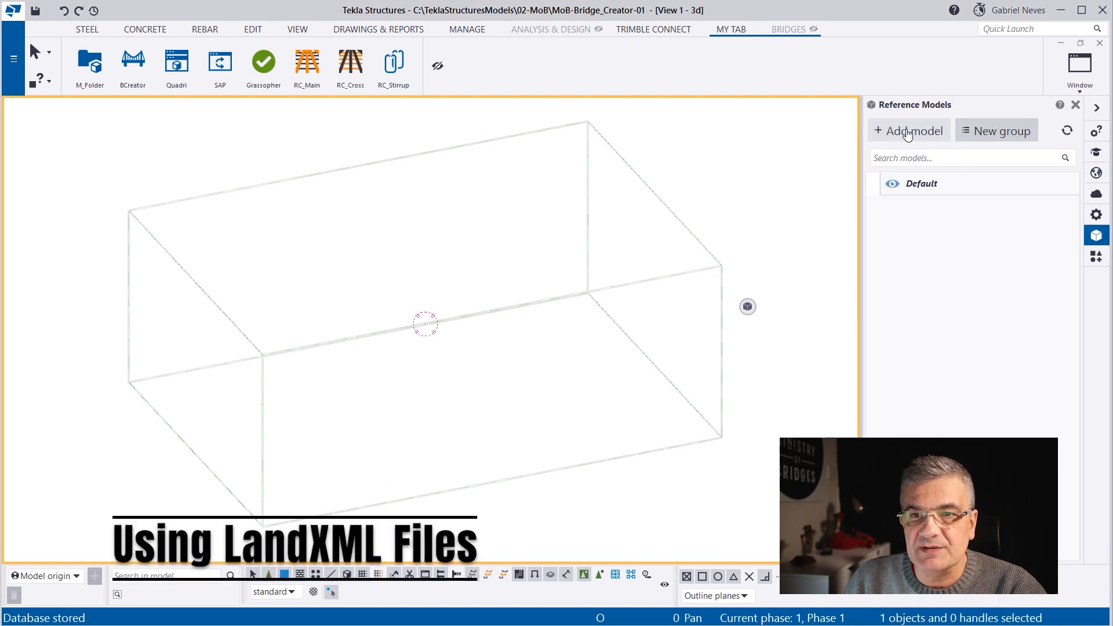
click(908, 132)
click(701, 248)
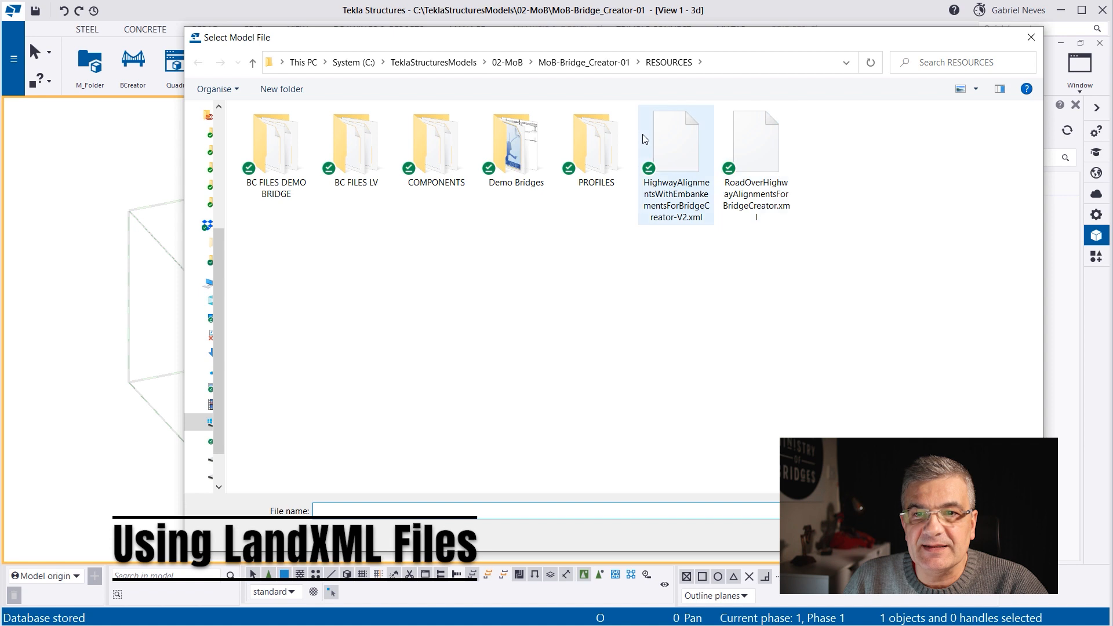
click(676, 139)
click(766, 153)
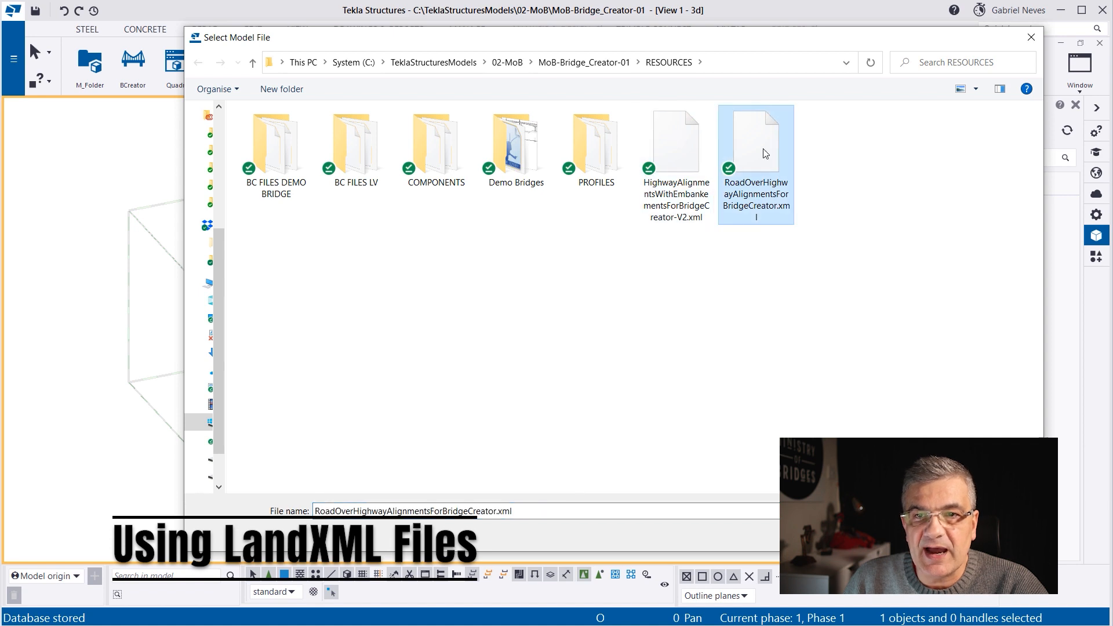
click(679, 145)
click(923, 534)
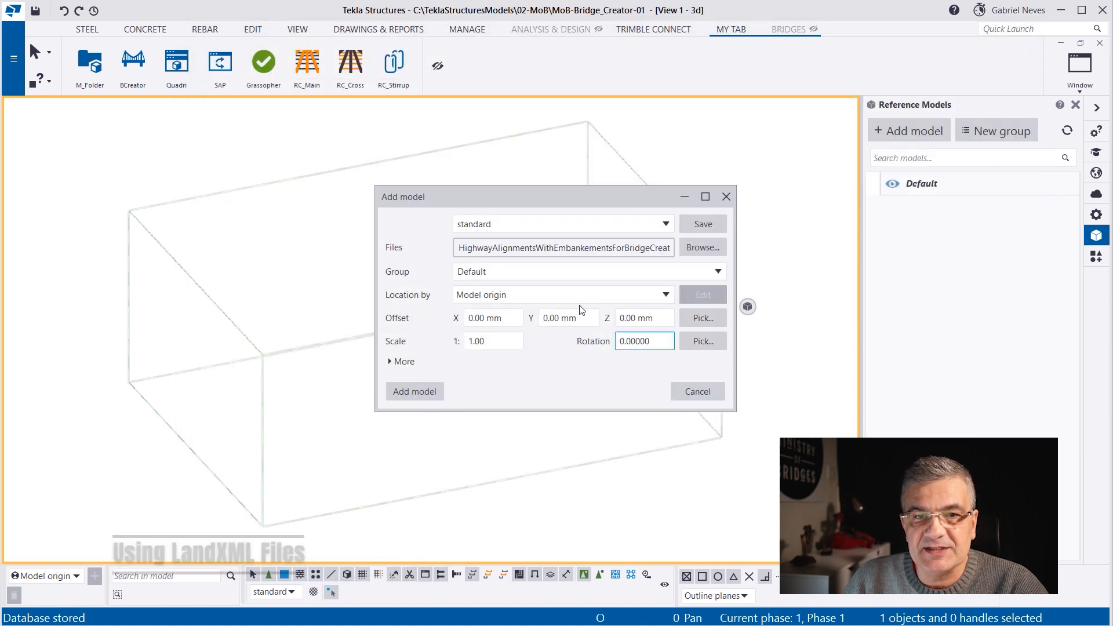
click(497, 296)
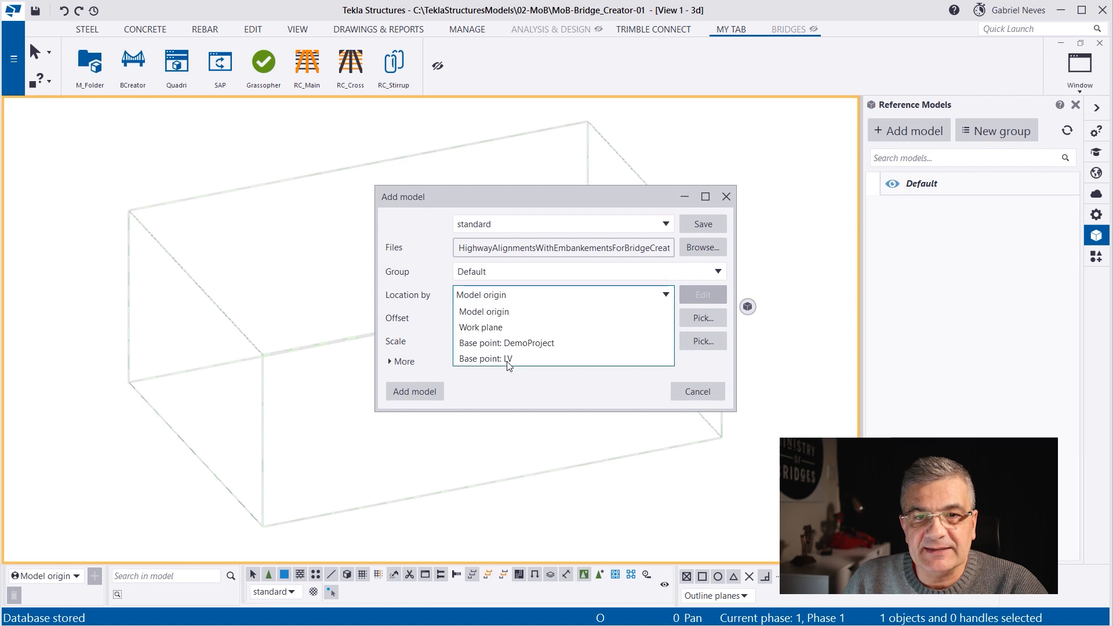
click(502, 296)
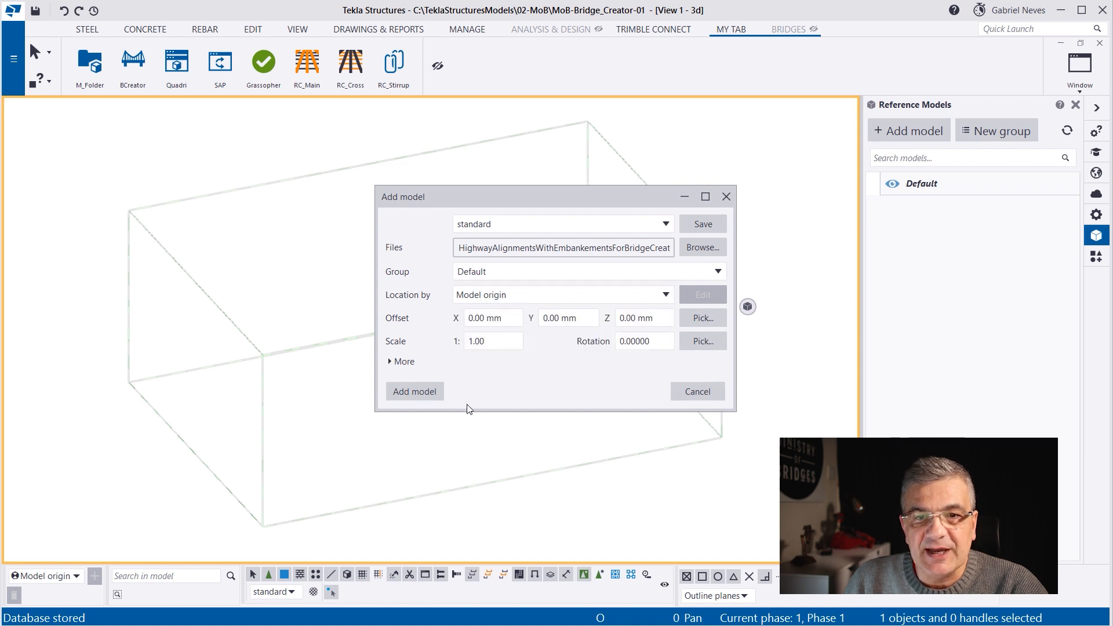
click(407, 393)
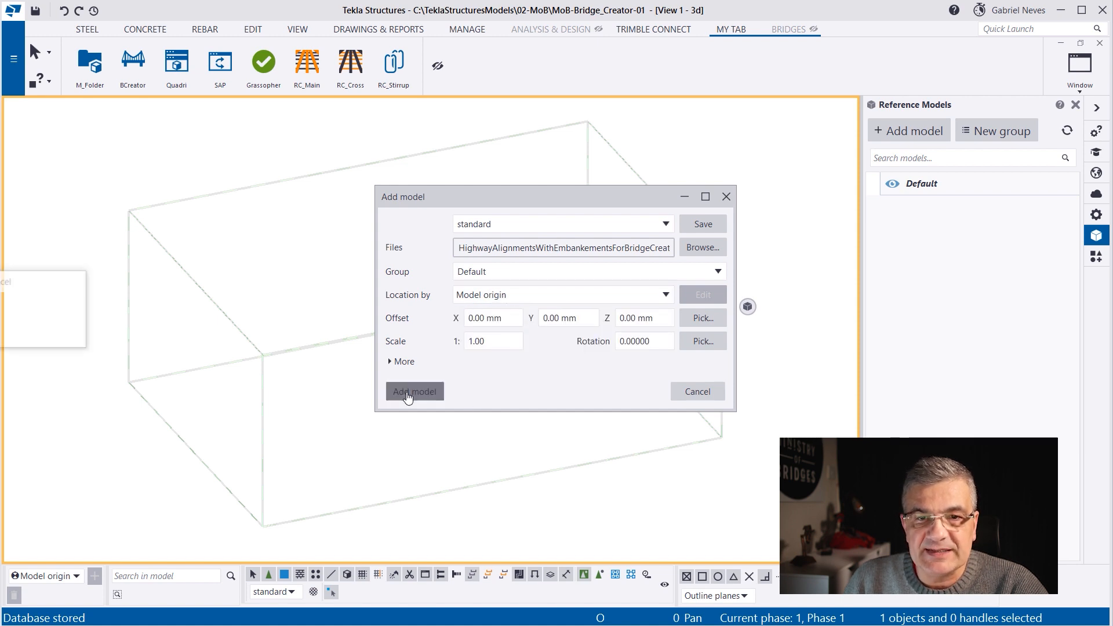
Fit the work area to the entire model to look for the imported highway alignments
right_click(415, 249)
click(464, 308)
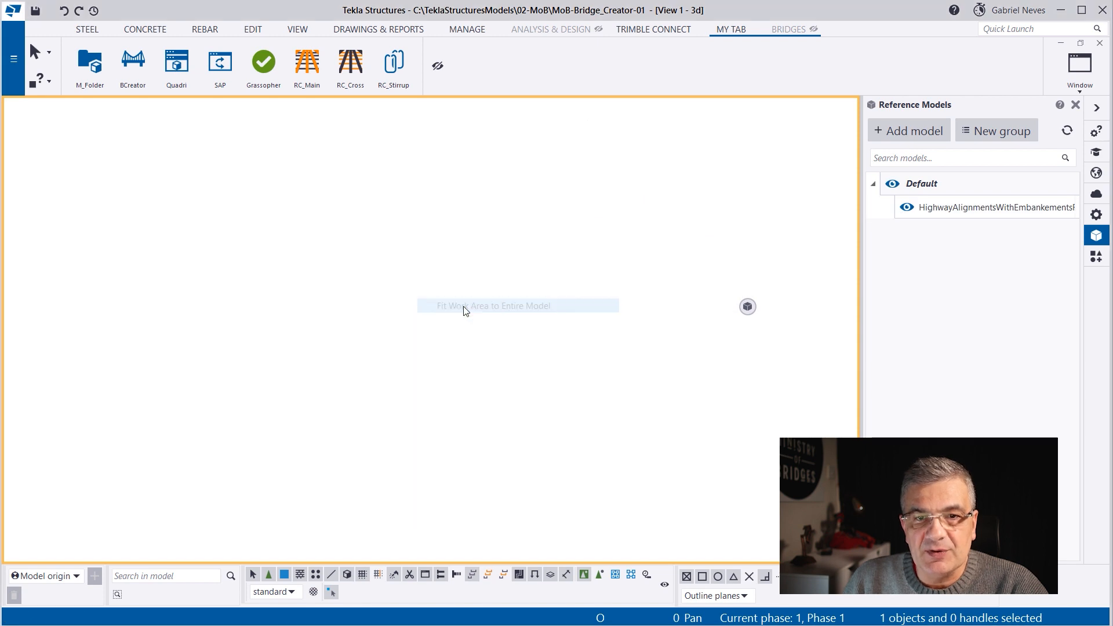
drag(45, 516, 36, 518)
click(759, 166)
right_click(711, 160)
click(771, 214)
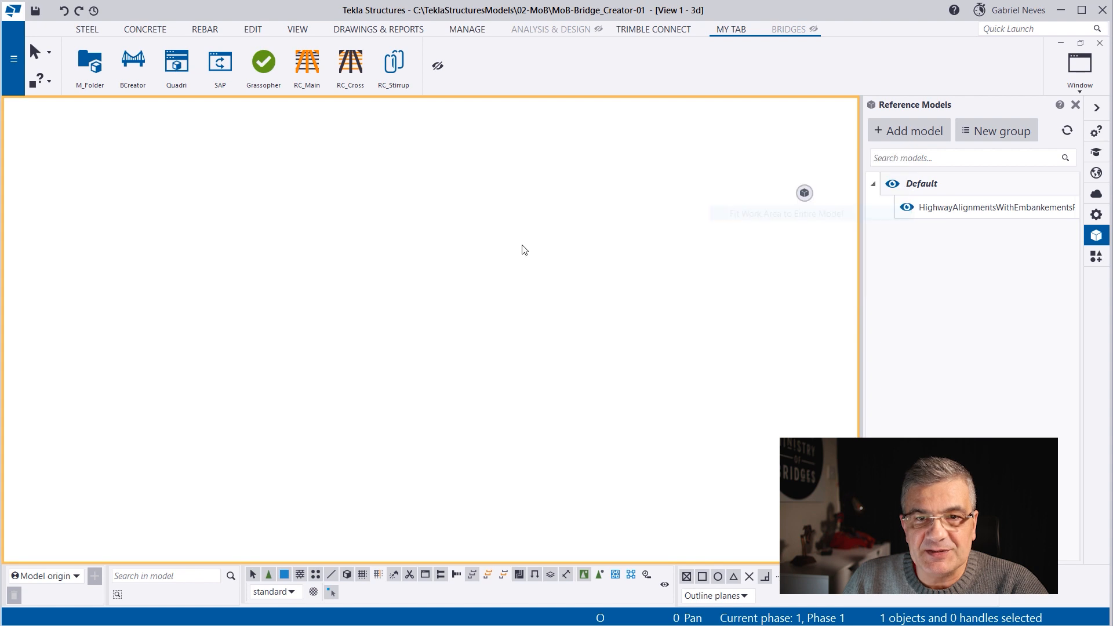
Change the highway alignment reference model's location to Base point: LV and fit the work area to the entire model
click(989, 216)
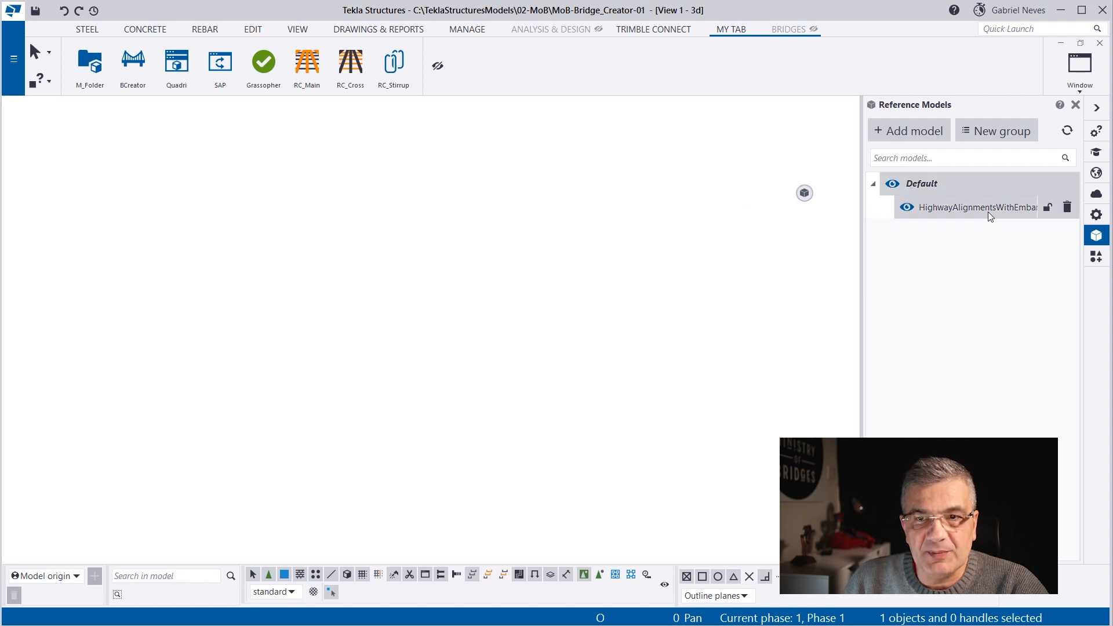
click(980, 365)
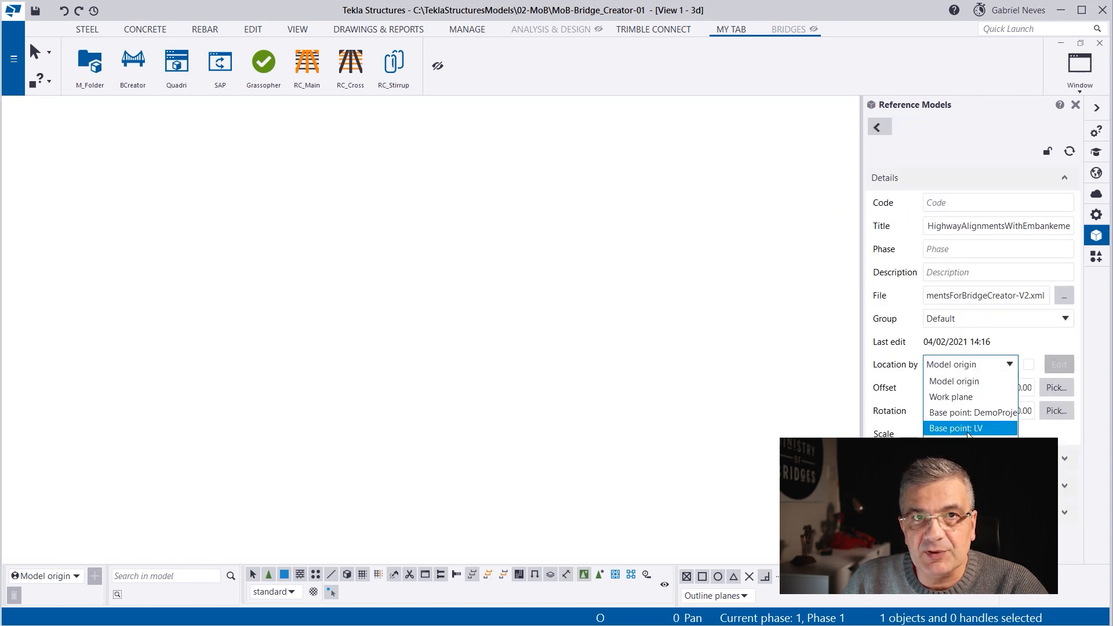
click(951, 428)
right_click(299, 226)
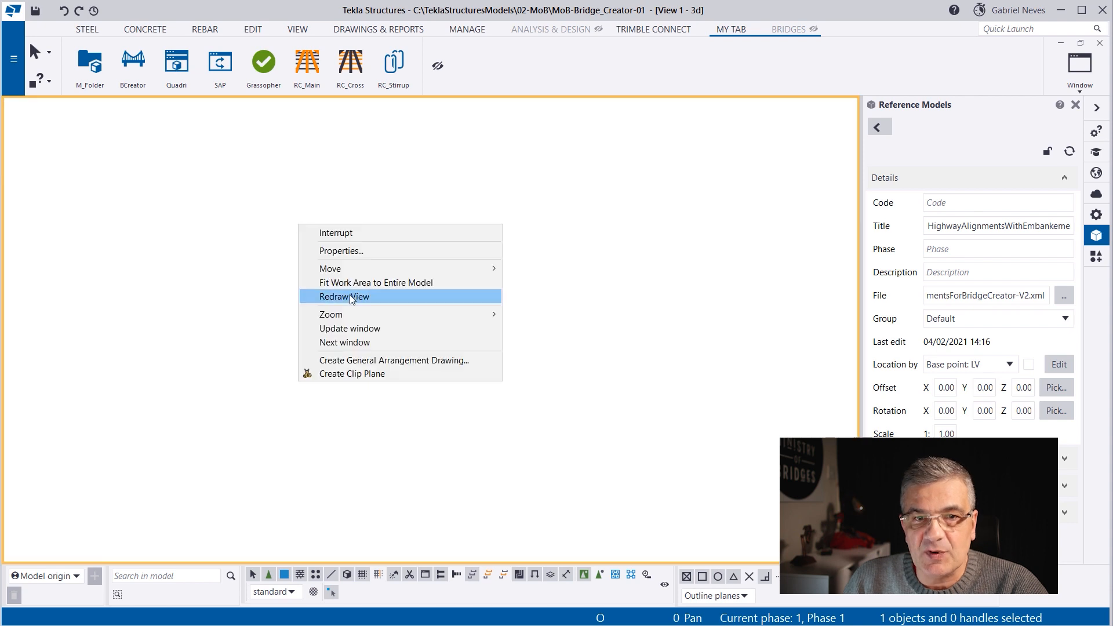
click(342, 282)
middle_drag(588, 408, 488, 330)
scroll(539, 353, up, 1)
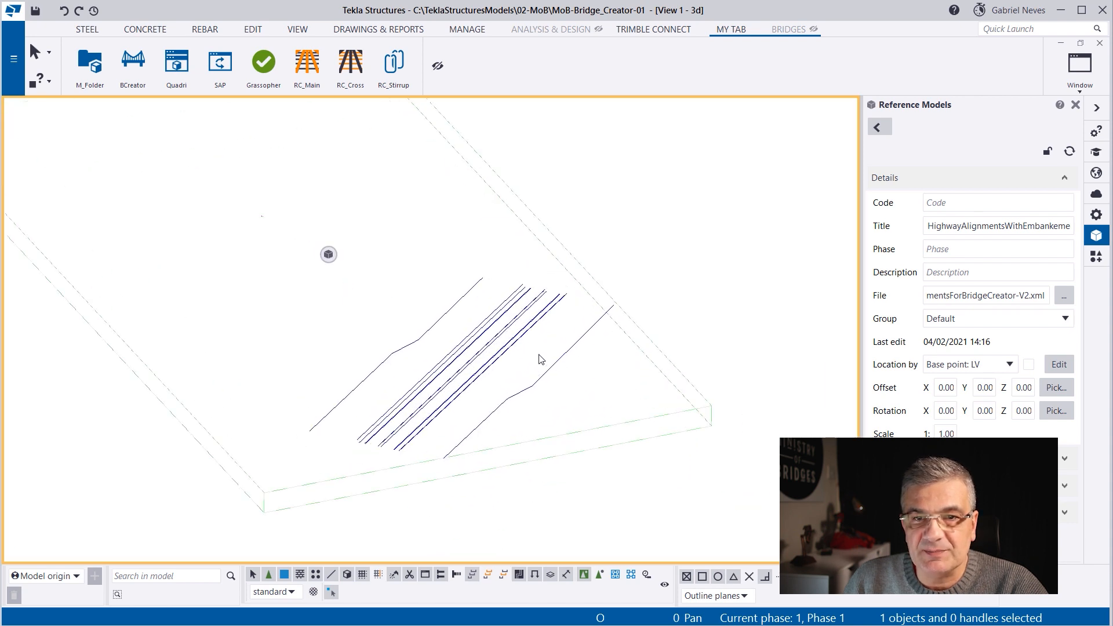
Add RoadOverHighwayAlignmentsForBridgeCreator.xml as a second reference model located by Base point: LV
click(877, 128)
click(918, 130)
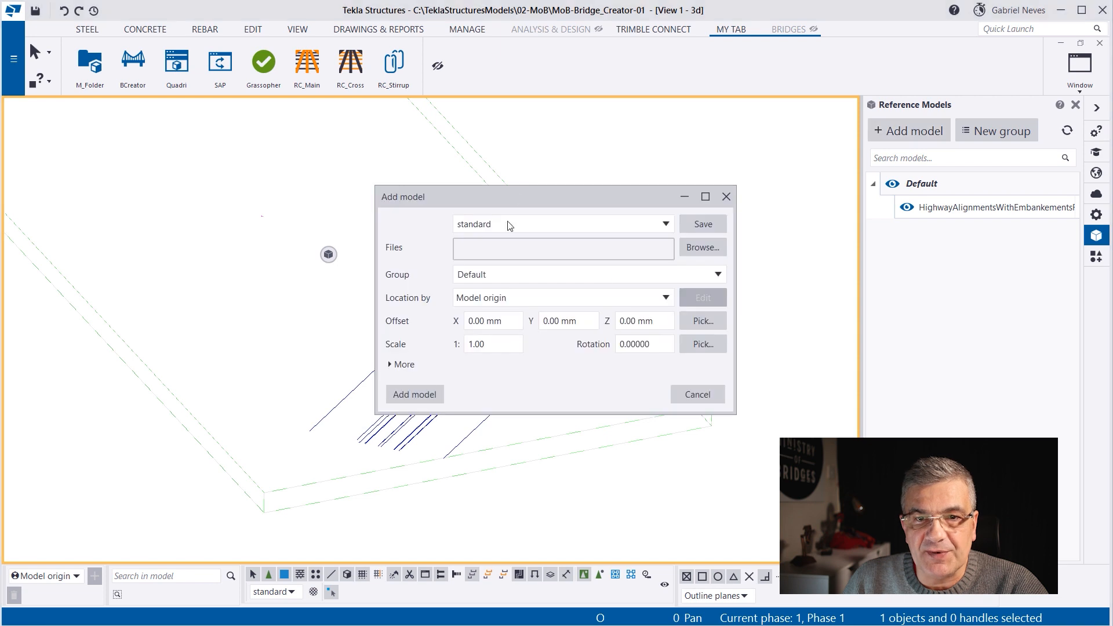
click(701, 248)
double_click(755, 150)
click(515, 296)
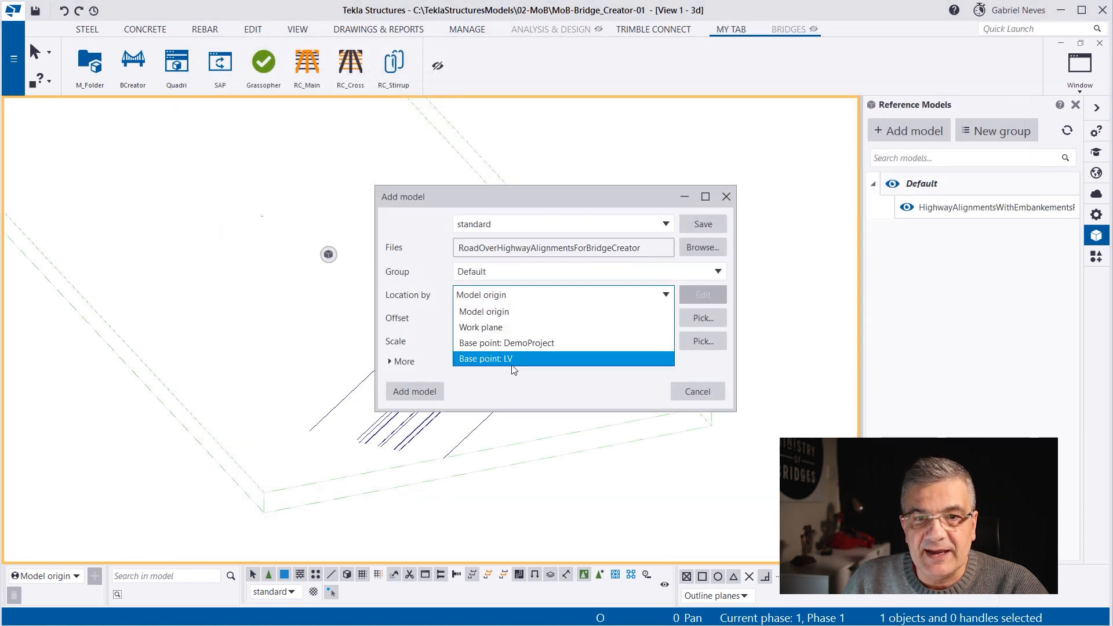
click(510, 365)
click(411, 393)
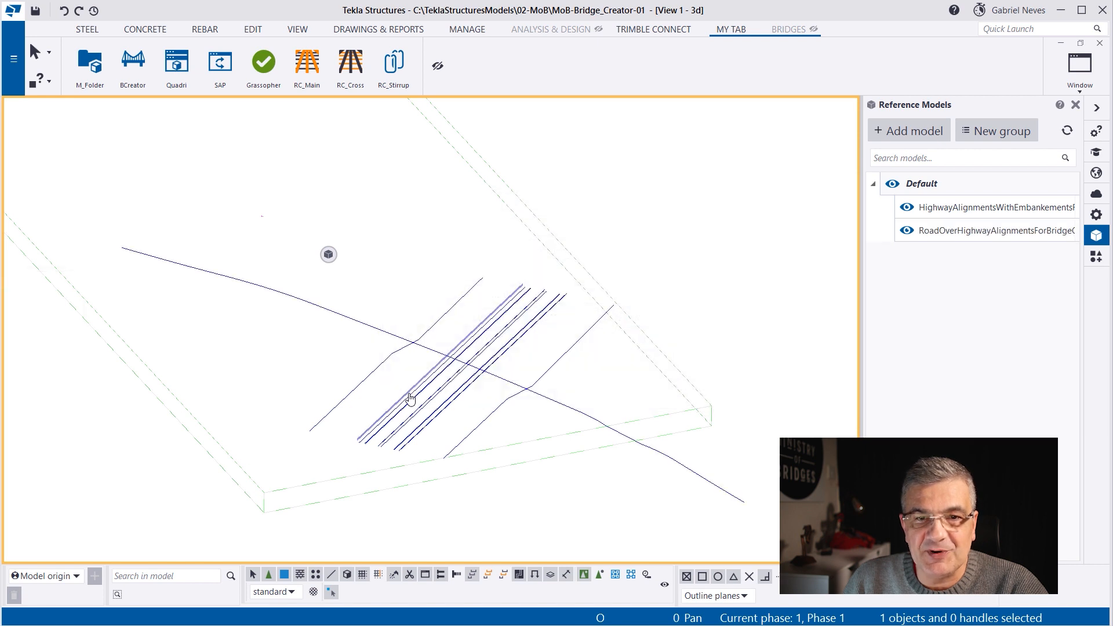
Refit the work area to the entire model around both alignment files and close the reference model list
right_click(616, 379)
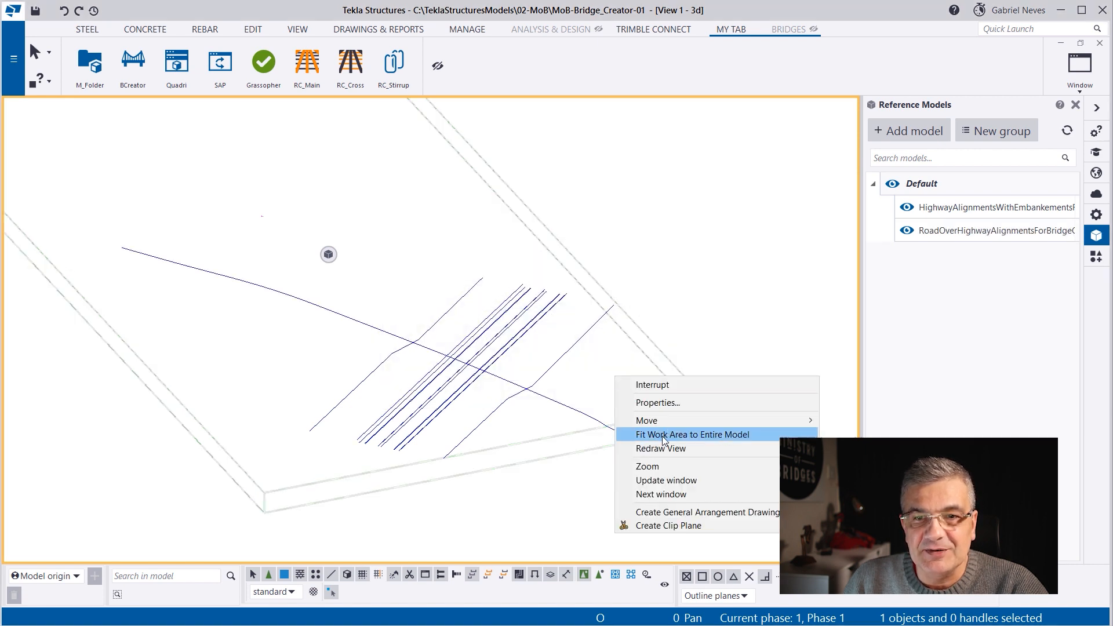
click(693, 434)
scroll(512, 382, up, 5)
ctrl+middle_drag(512, 383, 499, 356)
scroll(446, 329, down, 4)
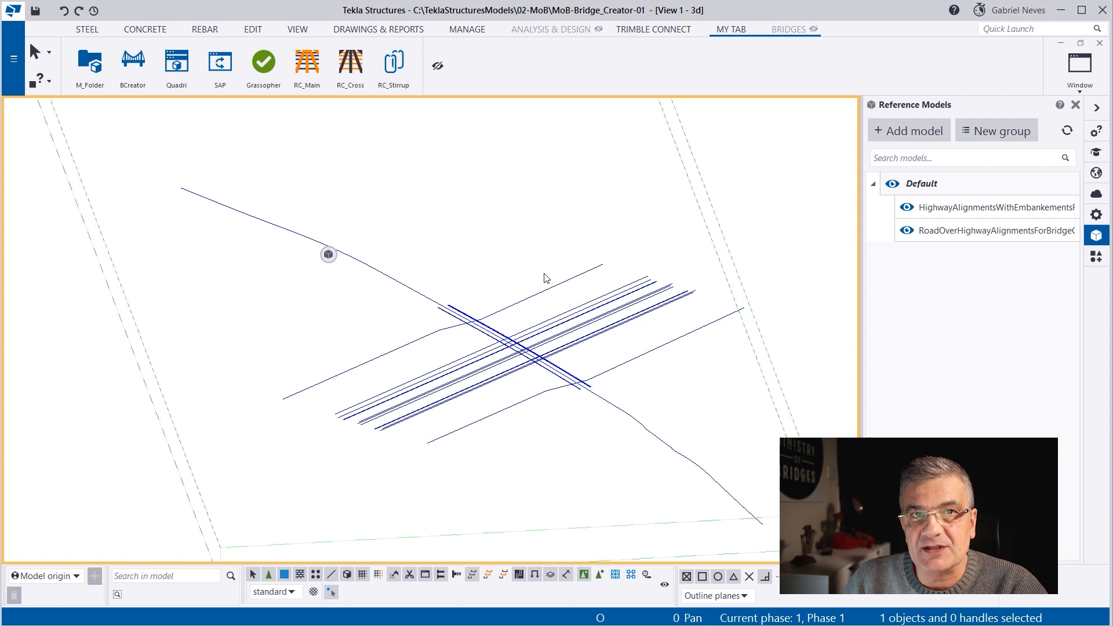
click(1075, 107)
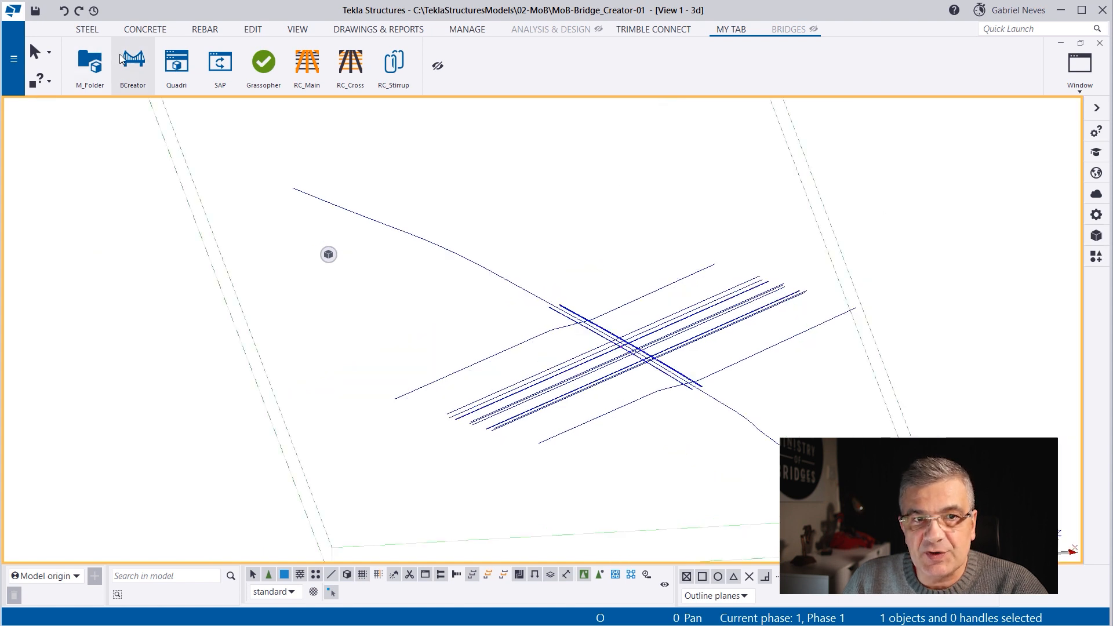
Open Bridge Creator and read RoadOverHighwayAlignmentsForBridgeCreator.xml from the RESOURCES folder as its alignment file
click(133, 61)
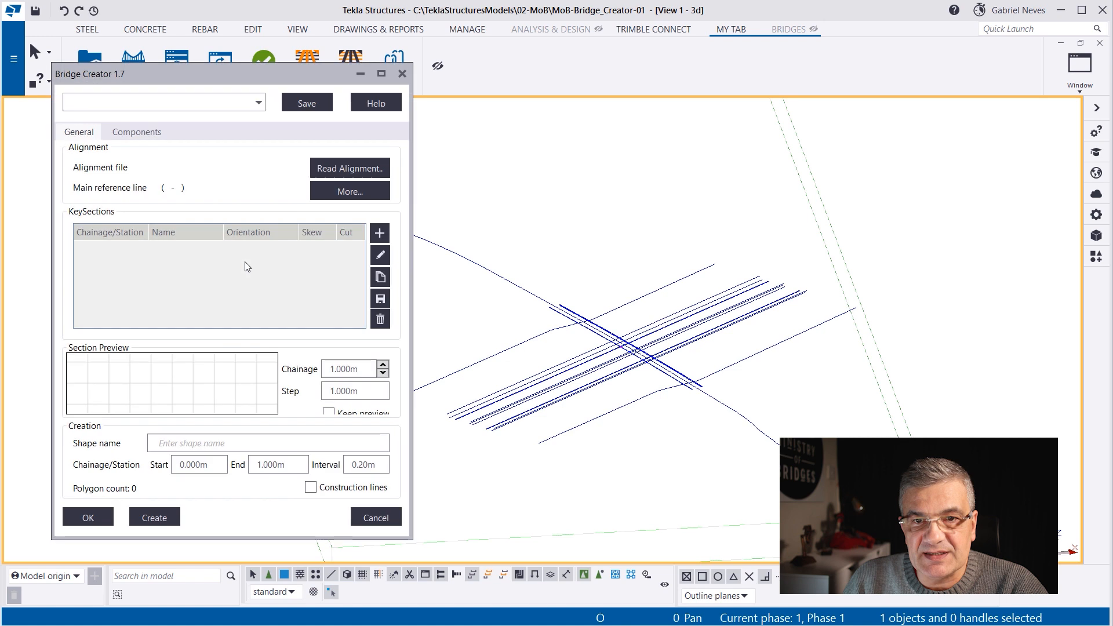
click(339, 171)
click(337, 175)
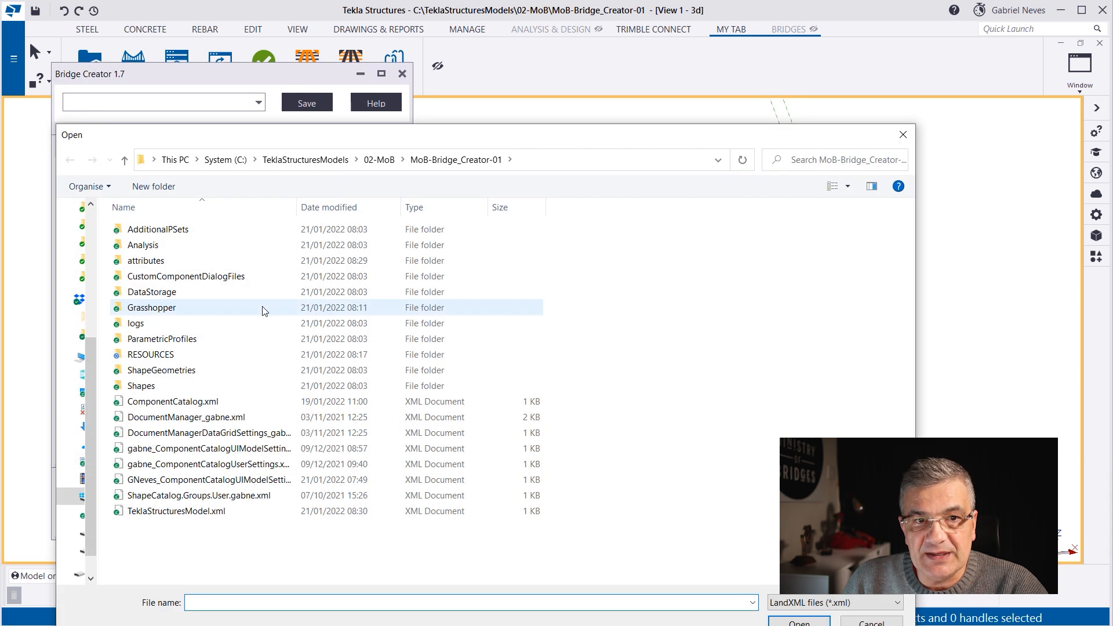
double_click(188, 355)
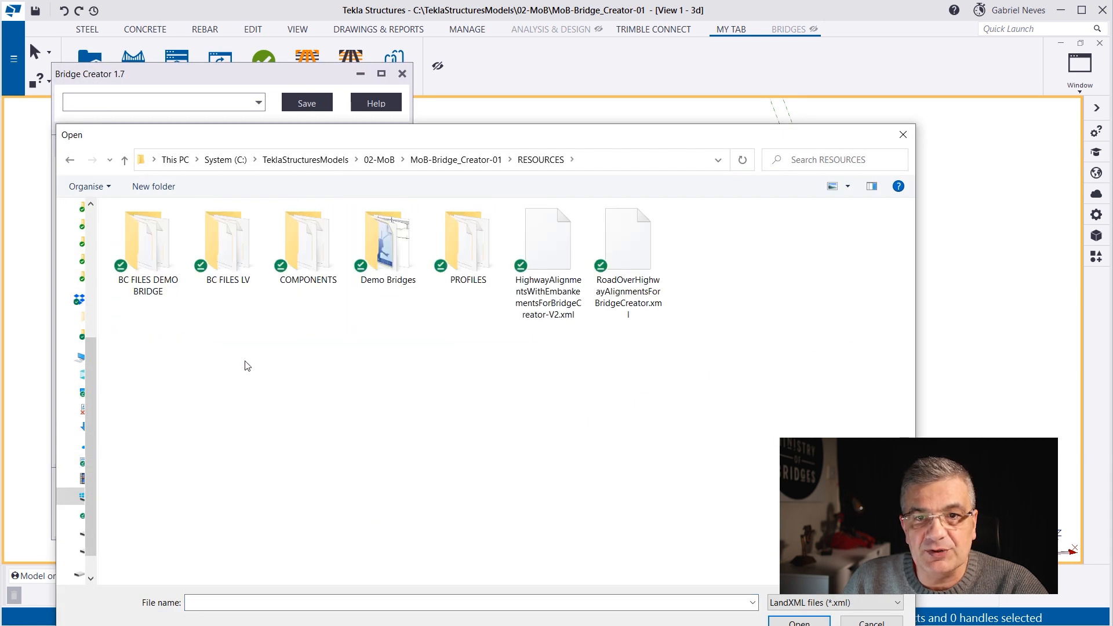
click(636, 240)
click(799, 621)
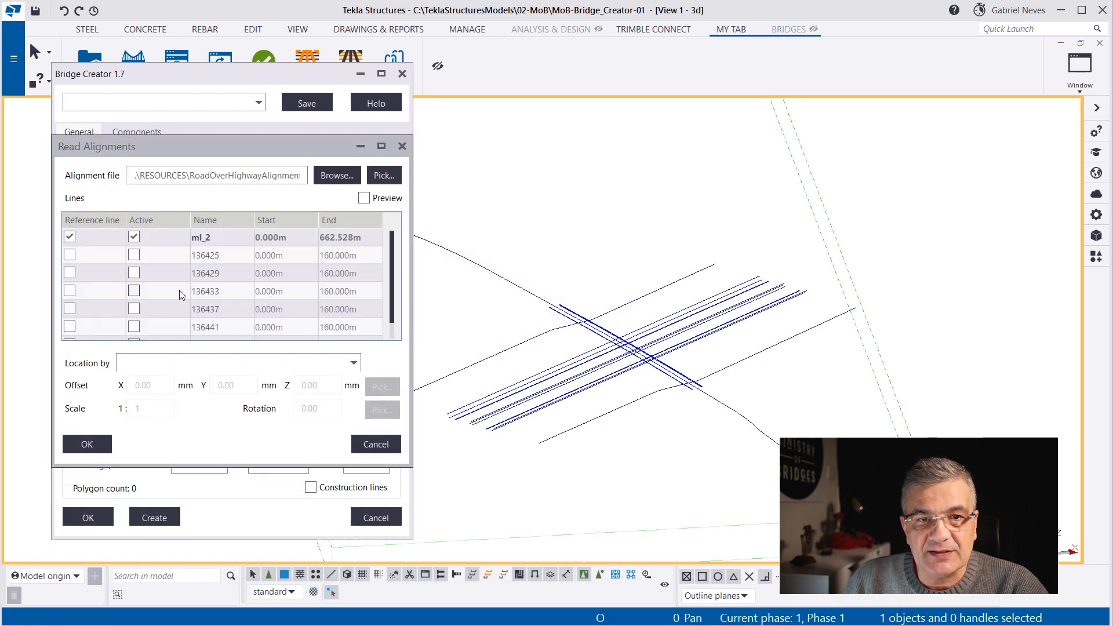
Locate the alignments by Base point: LV and briefly toggle their preview
click(323, 242)
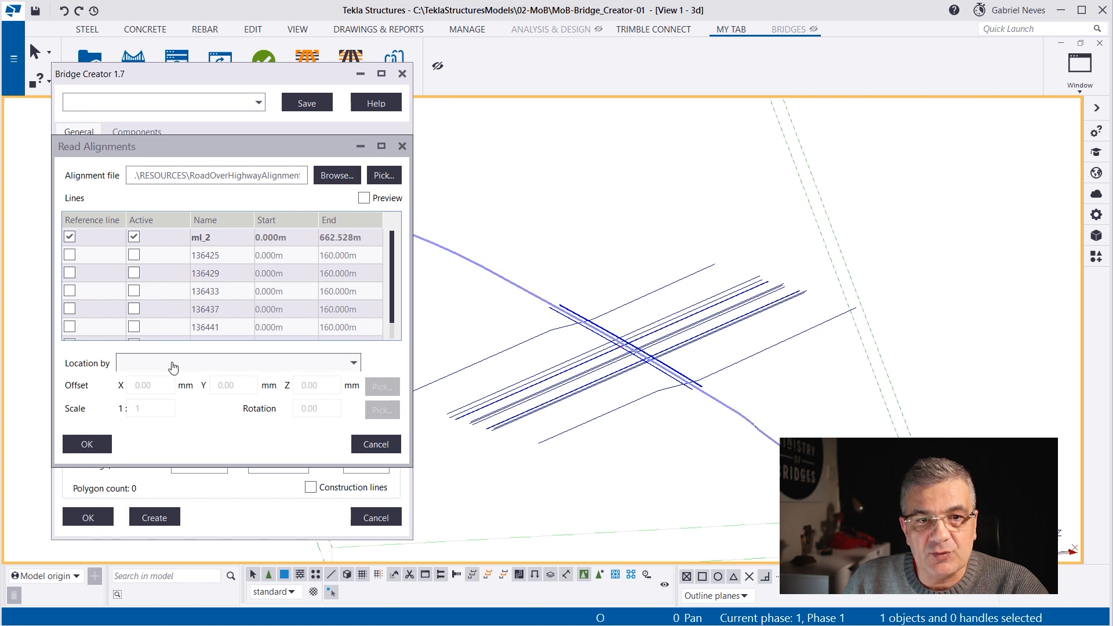
click(173, 367)
click(170, 397)
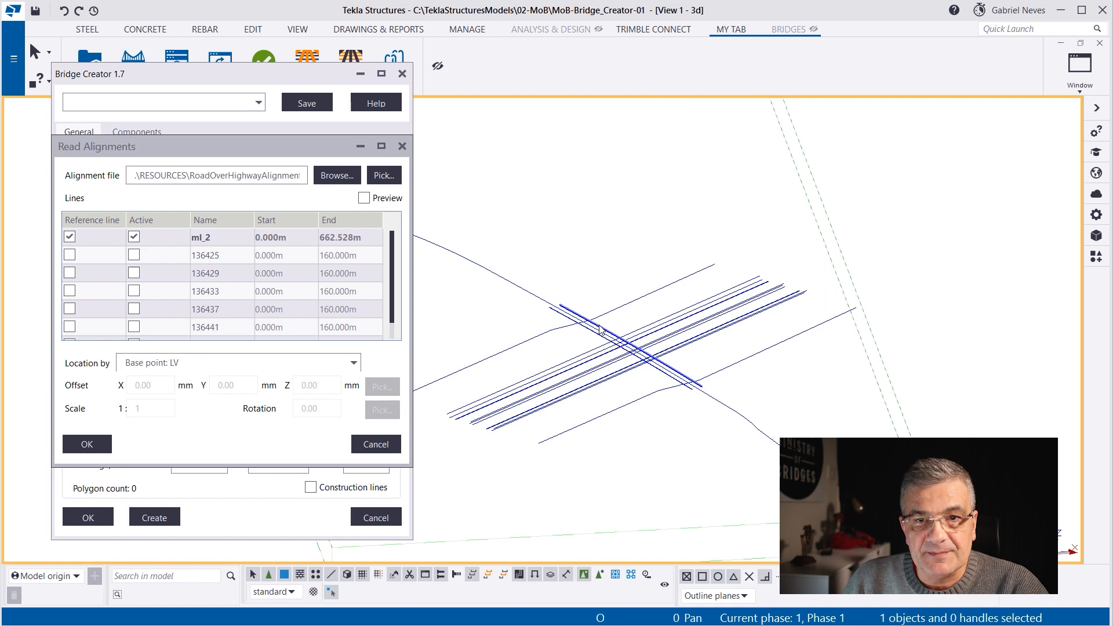
click(364, 197)
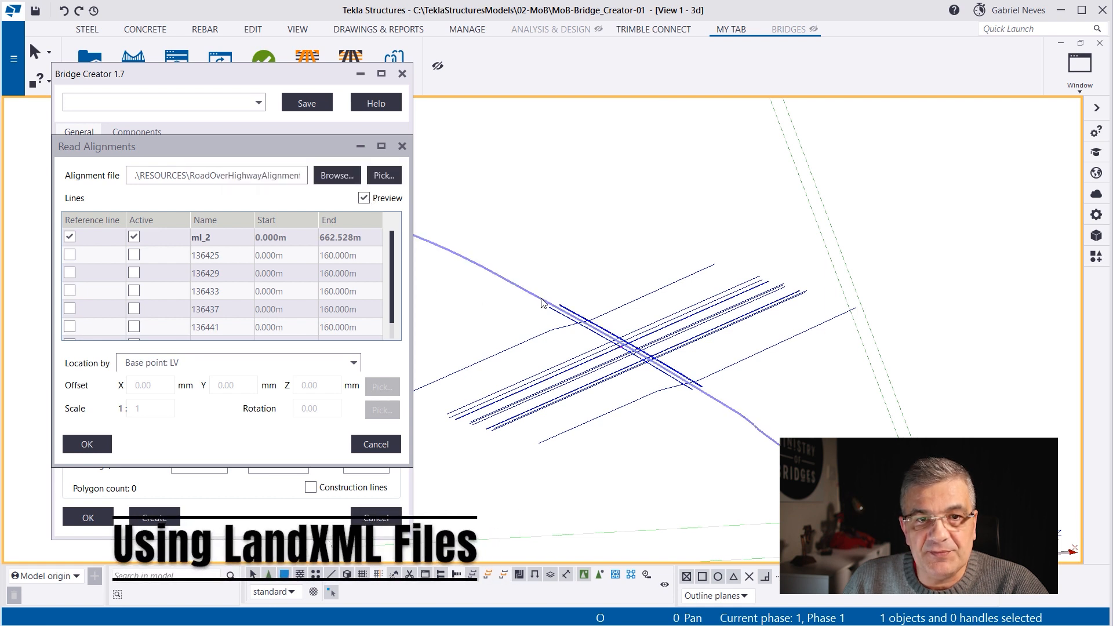
click(364, 197)
Try locating the alignments by the model origin, with the preview enabled for line ml_2
click(249, 363)
click(186, 389)
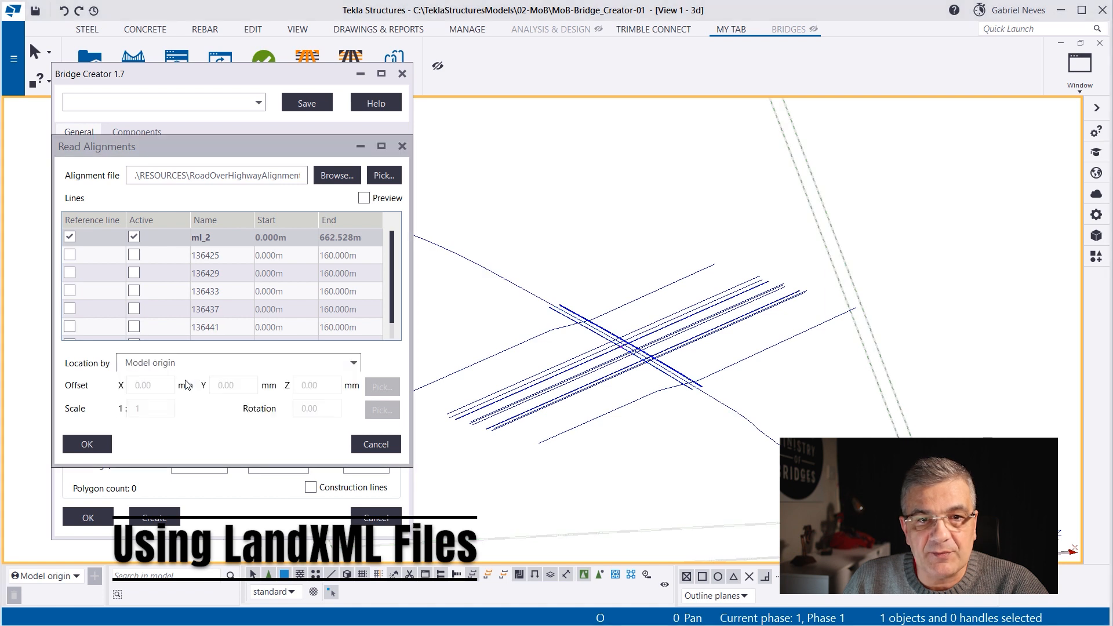
click(364, 198)
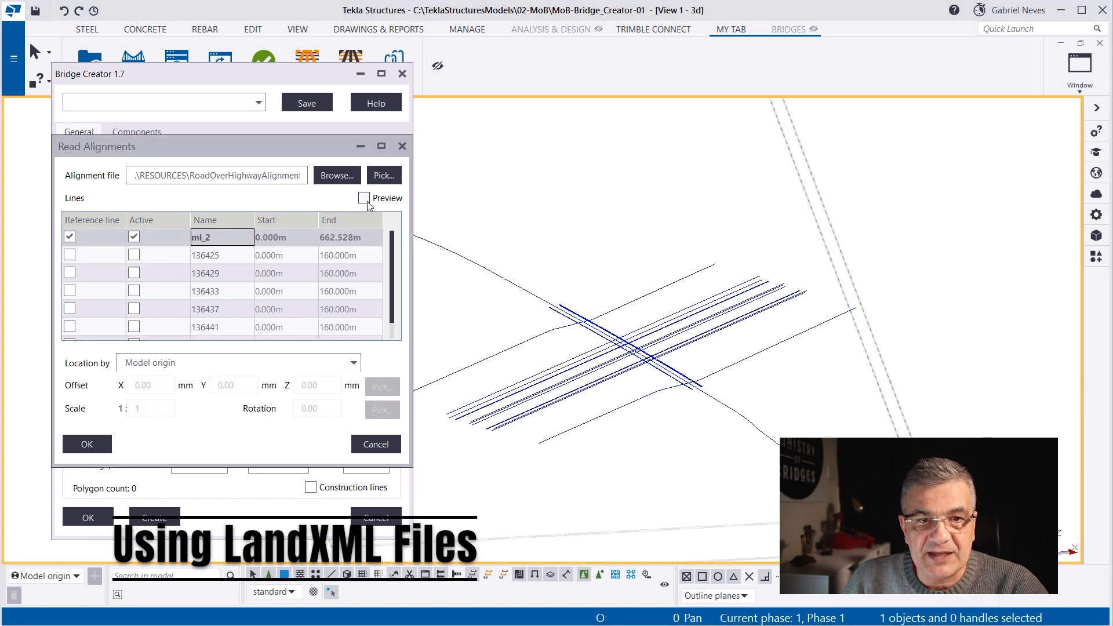
click(216, 241)
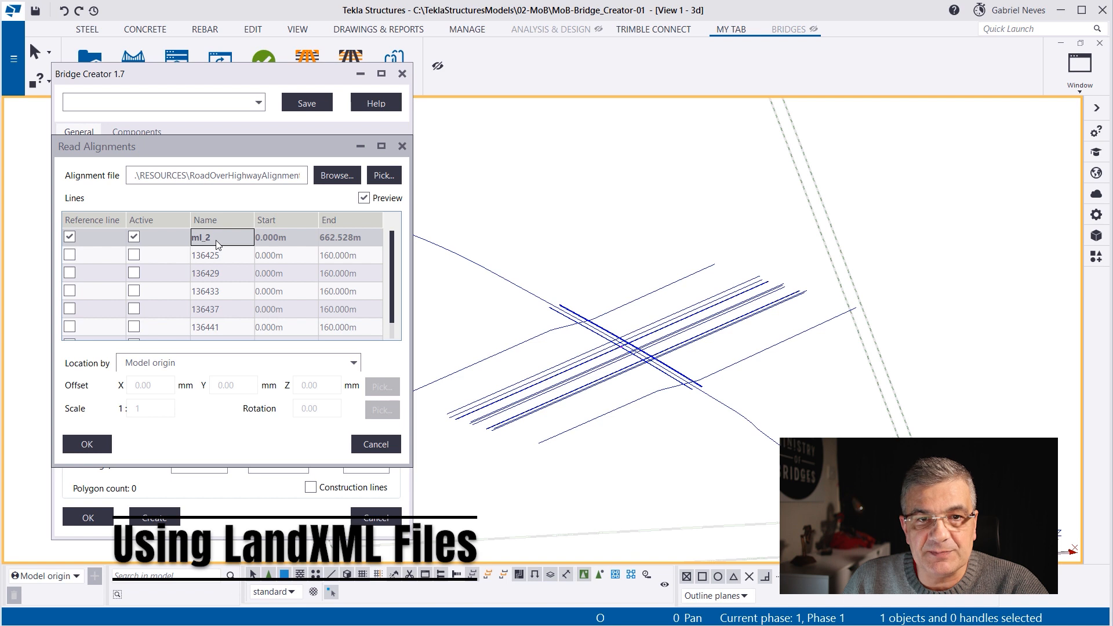
Set the alignment location back to Base point: LV and preview line ml_2 against the reference model
click(230, 366)
click(207, 390)
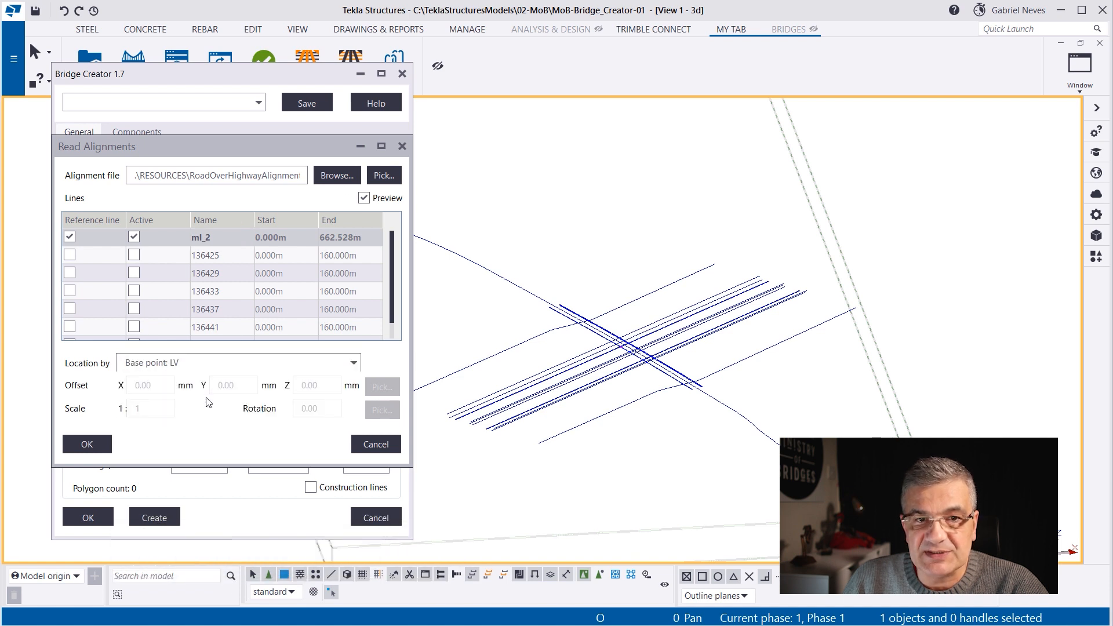
click(220, 238)
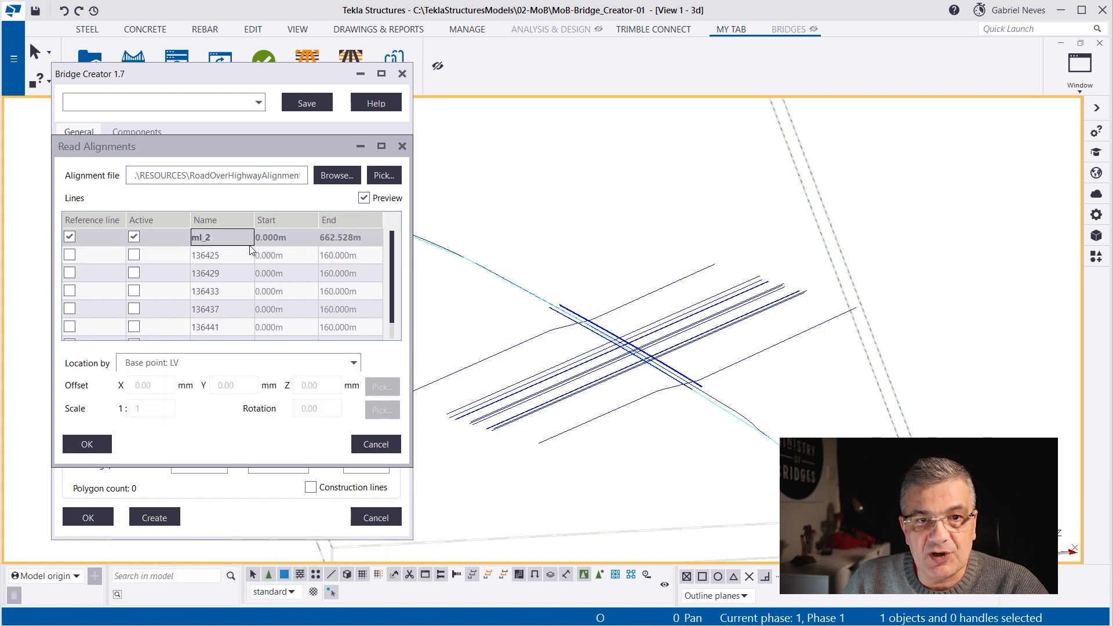
scroll(570, 314, up, 5)
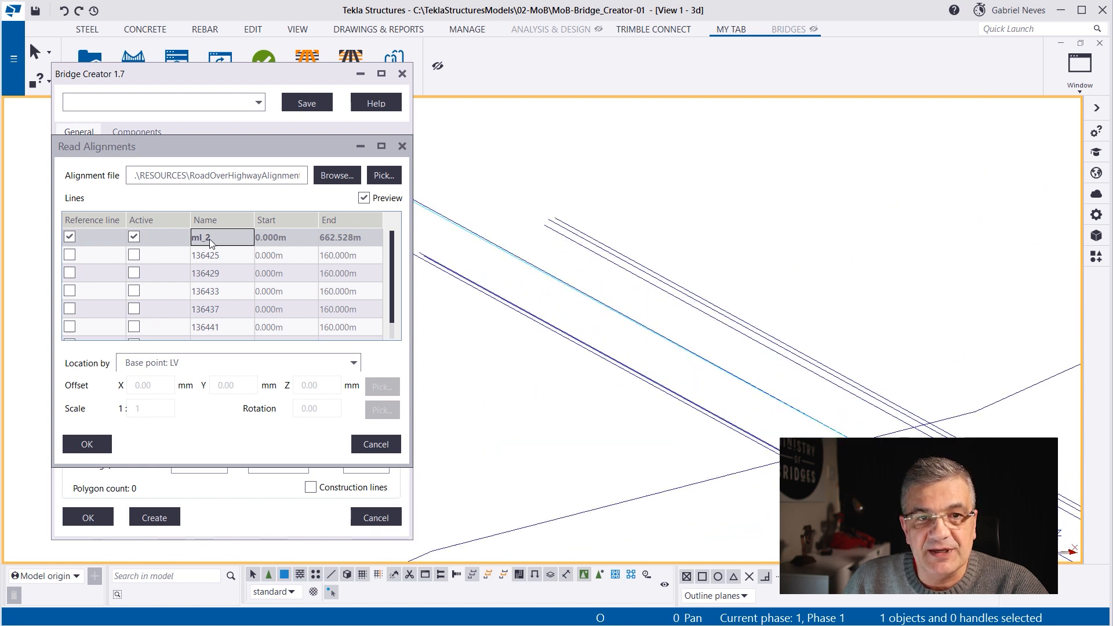
Activate line 136425, keep ml_2 as the reference line, and preview 136425 in the model
click(69, 254)
click(69, 237)
click(225, 256)
scroll(683, 333, down, 3)
scroll(685, 338, up, 4)
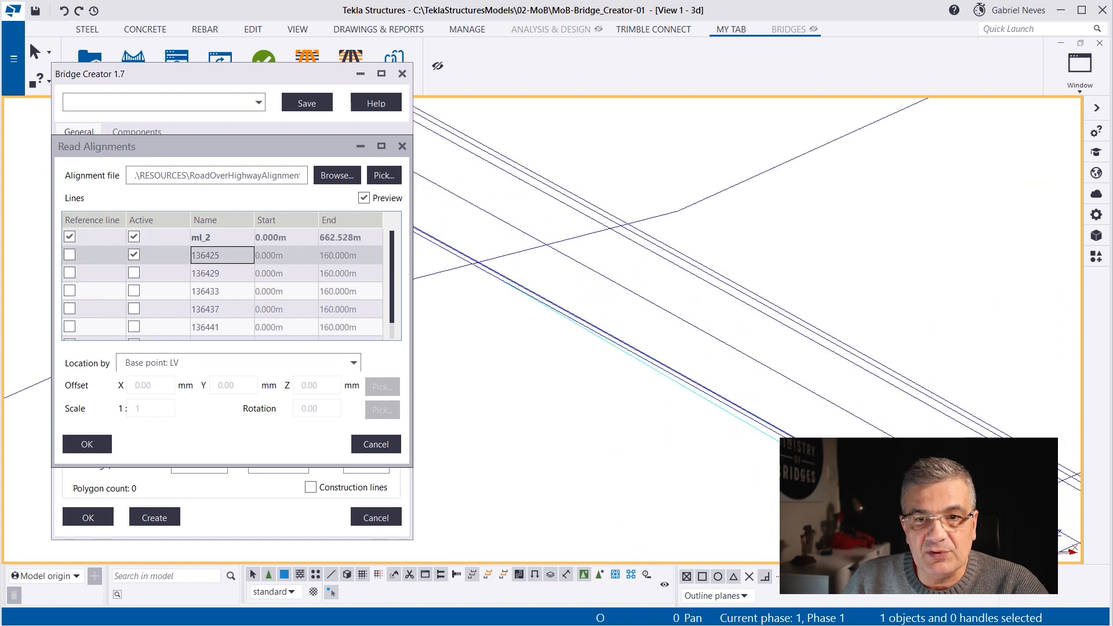
Preview line 136429 and activate the remaining lines 136429, 136433, 136437, 136441 and 136445
click(226, 273)
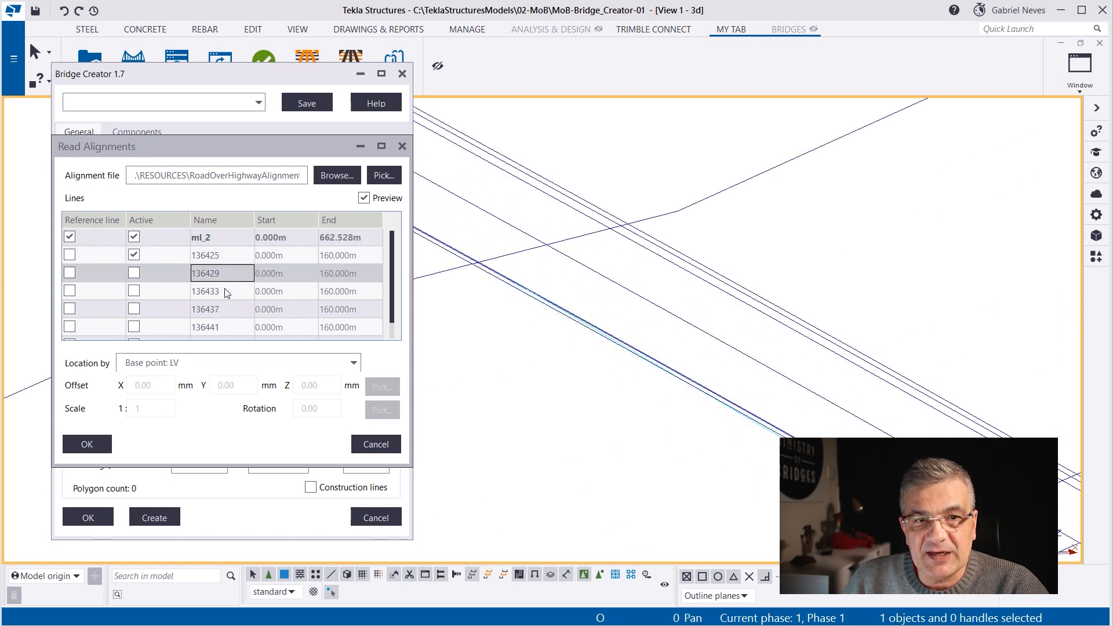
click(134, 273)
click(134, 291)
click(134, 309)
click(134, 327)
click(134, 327)
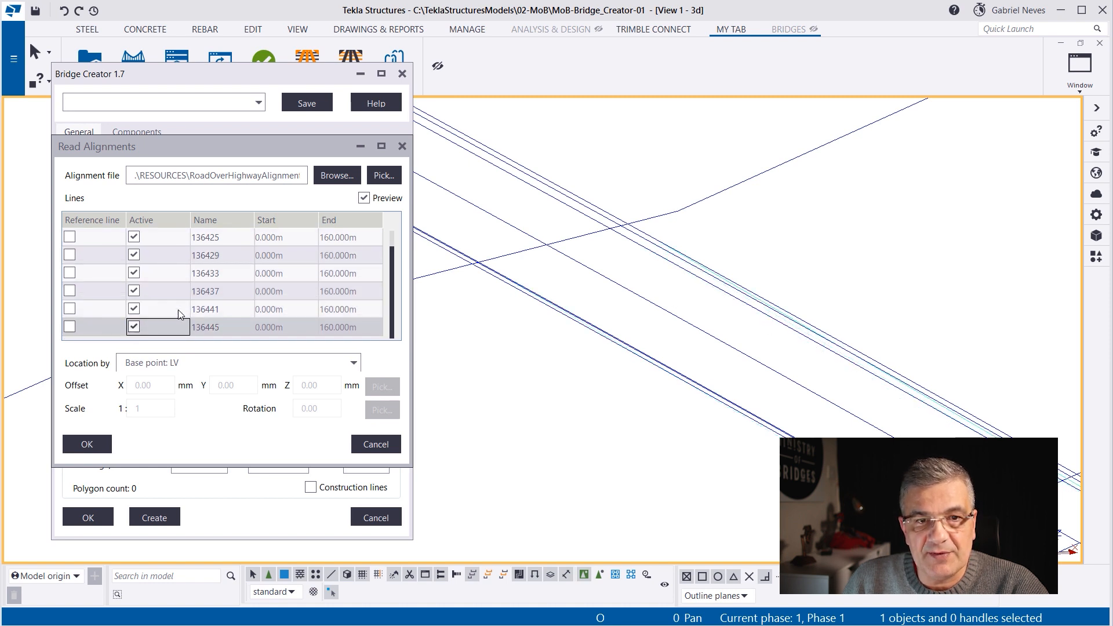
Accept the active alignment lines and add the Sample (1 ref) cross-section from the library as a key section
scroll(241, 292, up, 1)
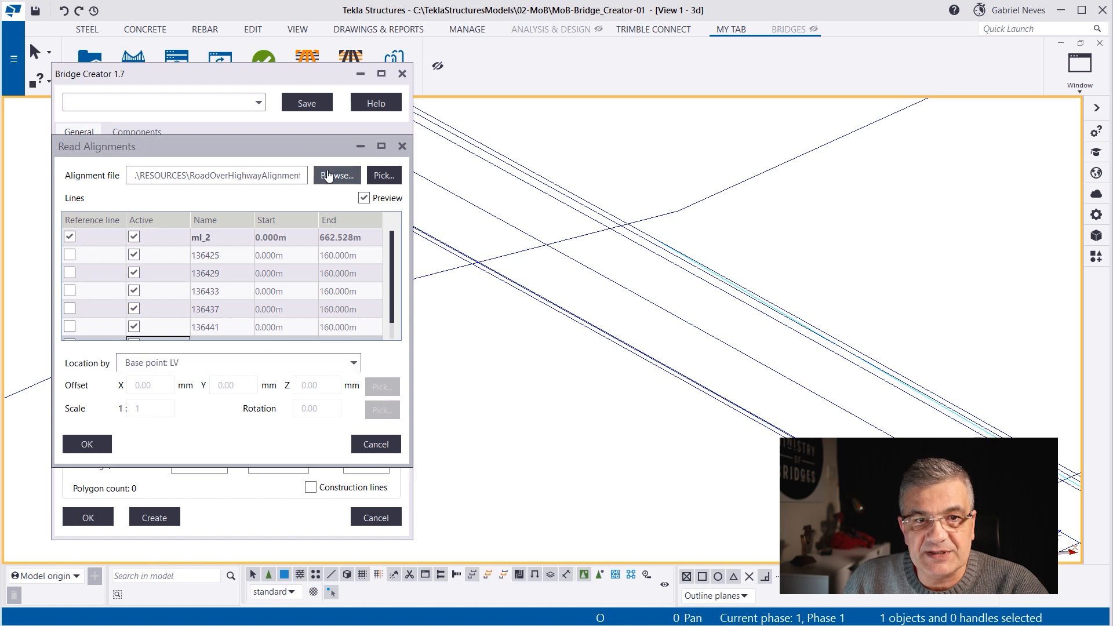
click(86, 446)
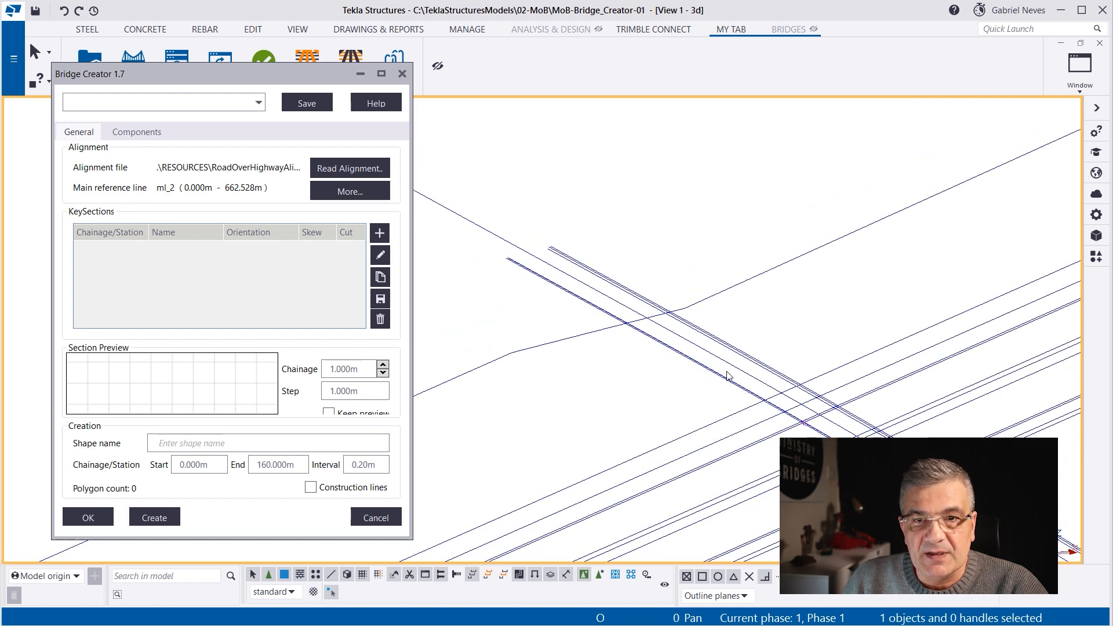
click(380, 255)
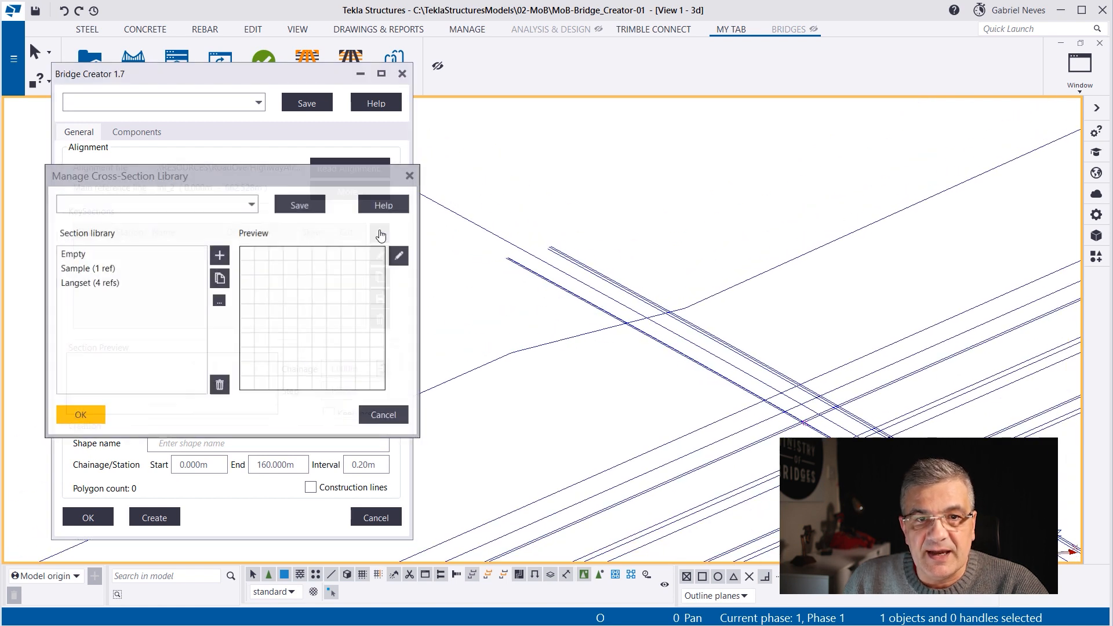
click(90, 269)
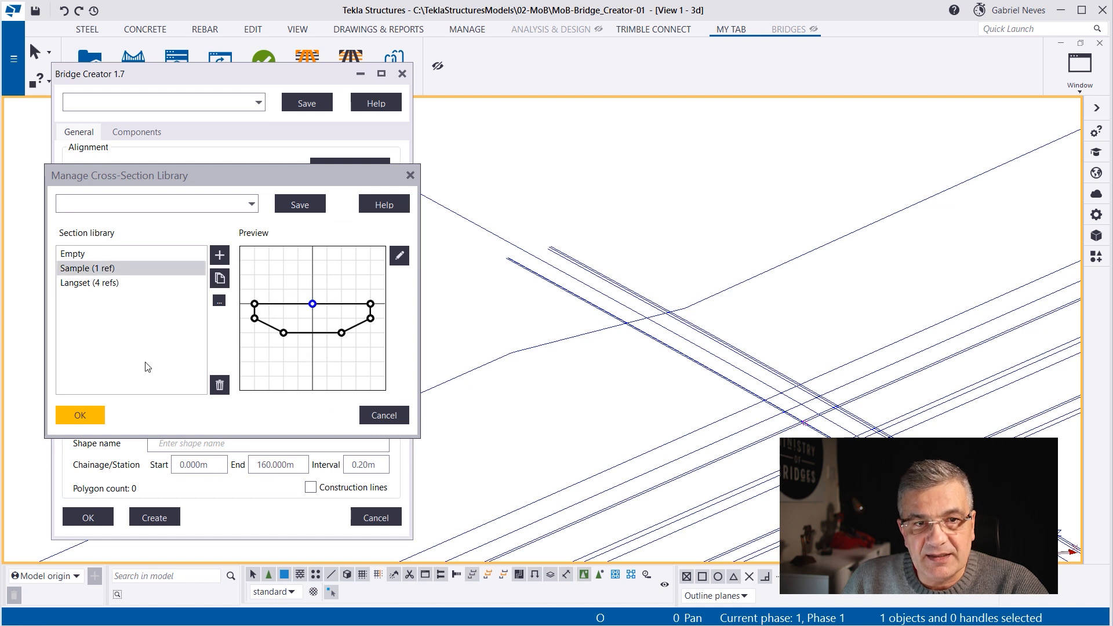
click(88, 417)
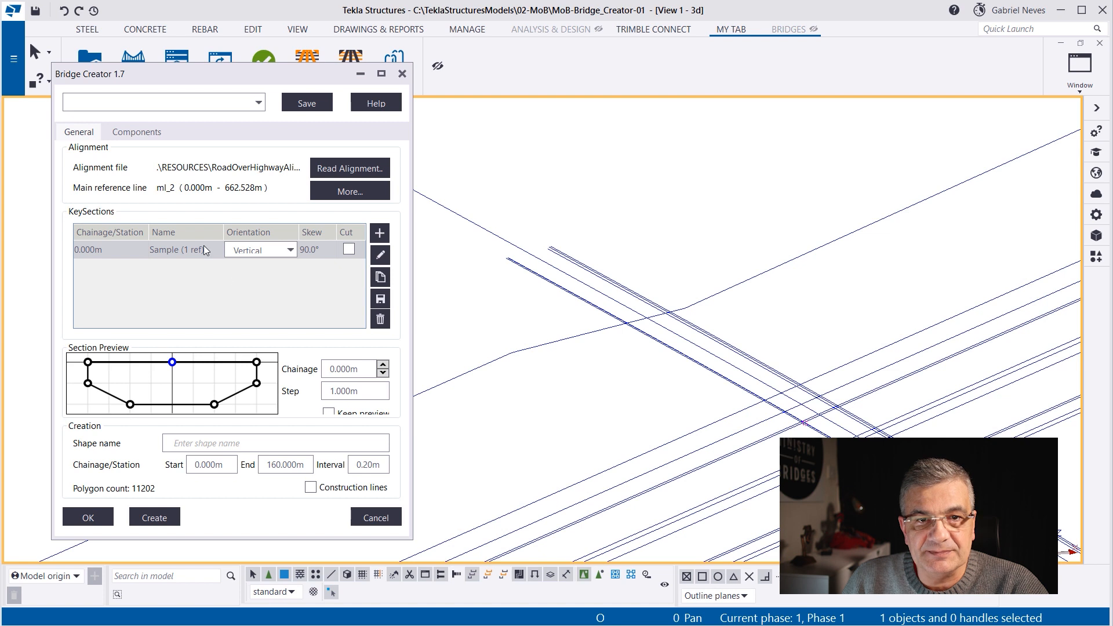
Open the Sample (1 ref) key section for editing and assign alignment line ml_2 to its alignment proxy
scroll(626, 275, down, 5)
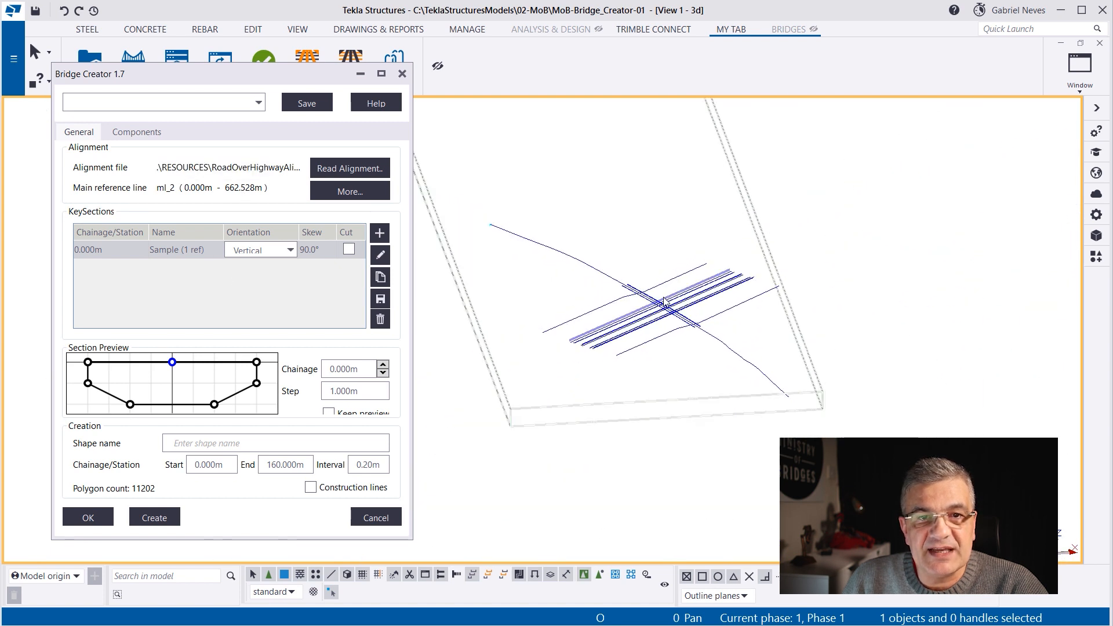
scroll(534, 239, up, 6)
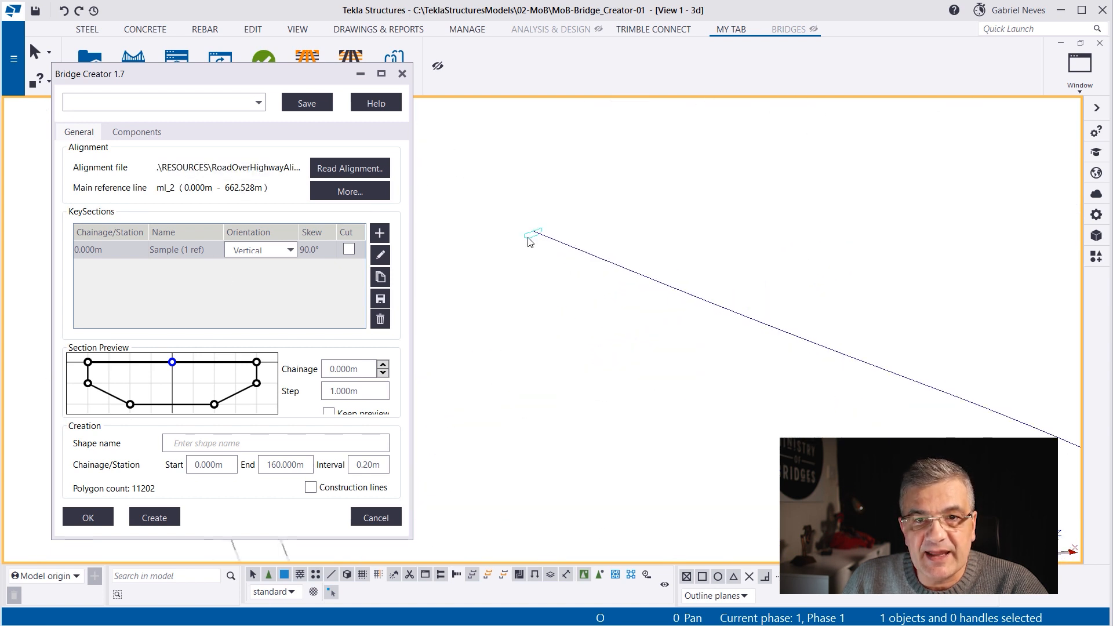
click(383, 365)
click(175, 255)
click(379, 255)
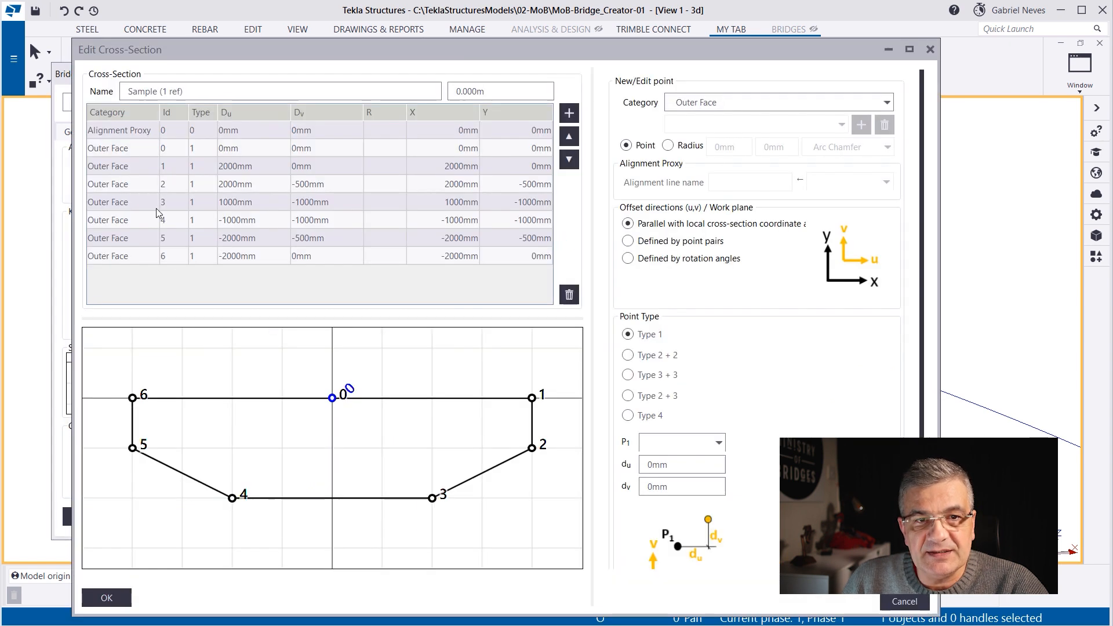
click(130, 131)
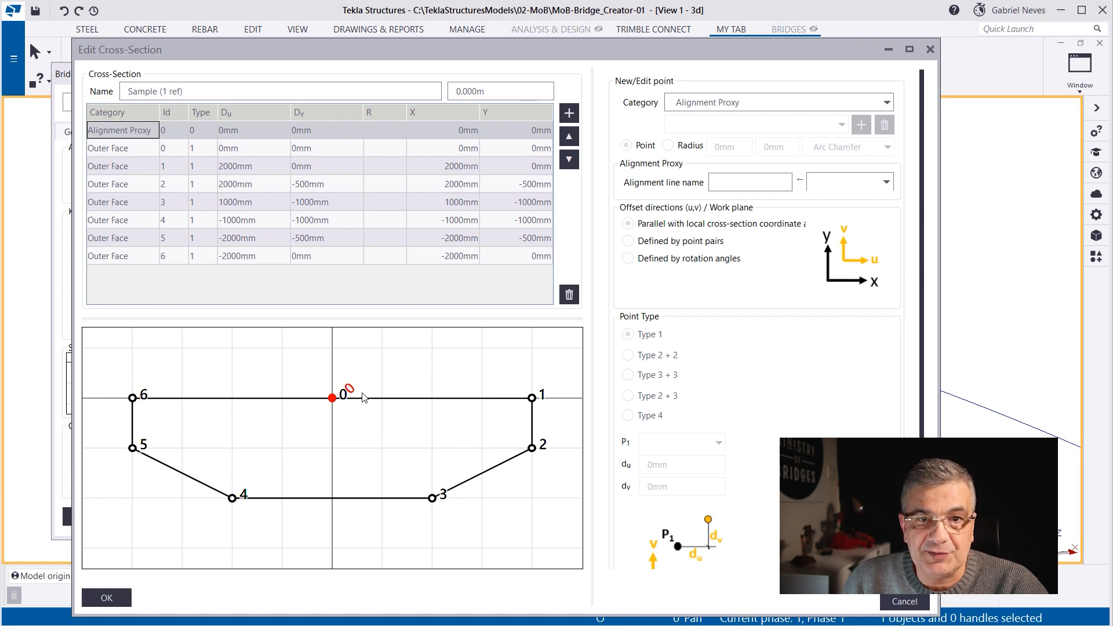
click(834, 180)
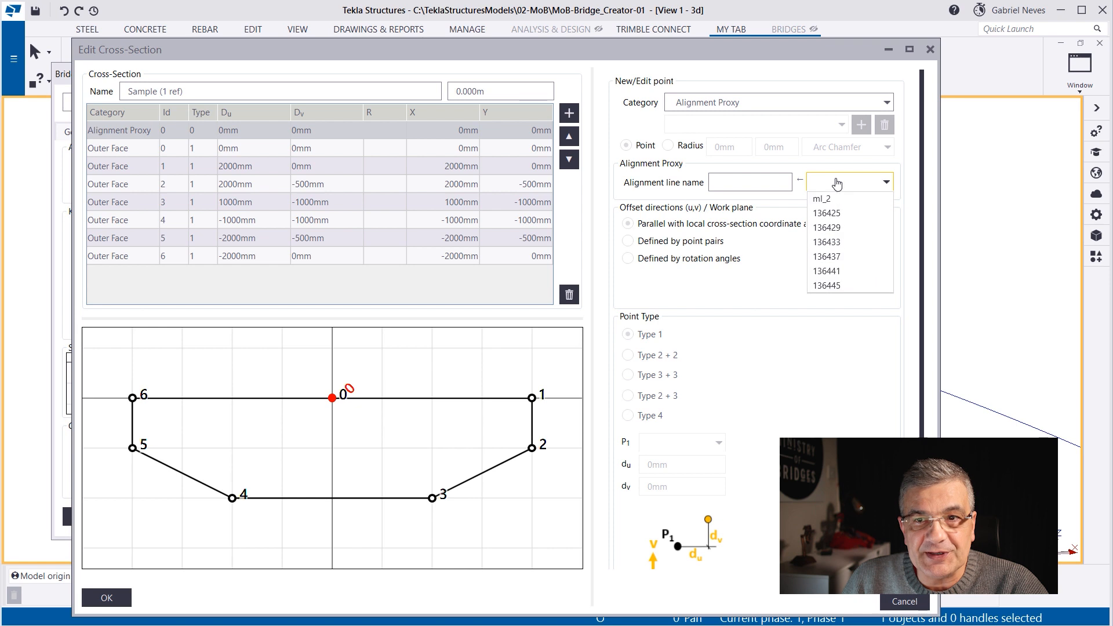
click(823, 198)
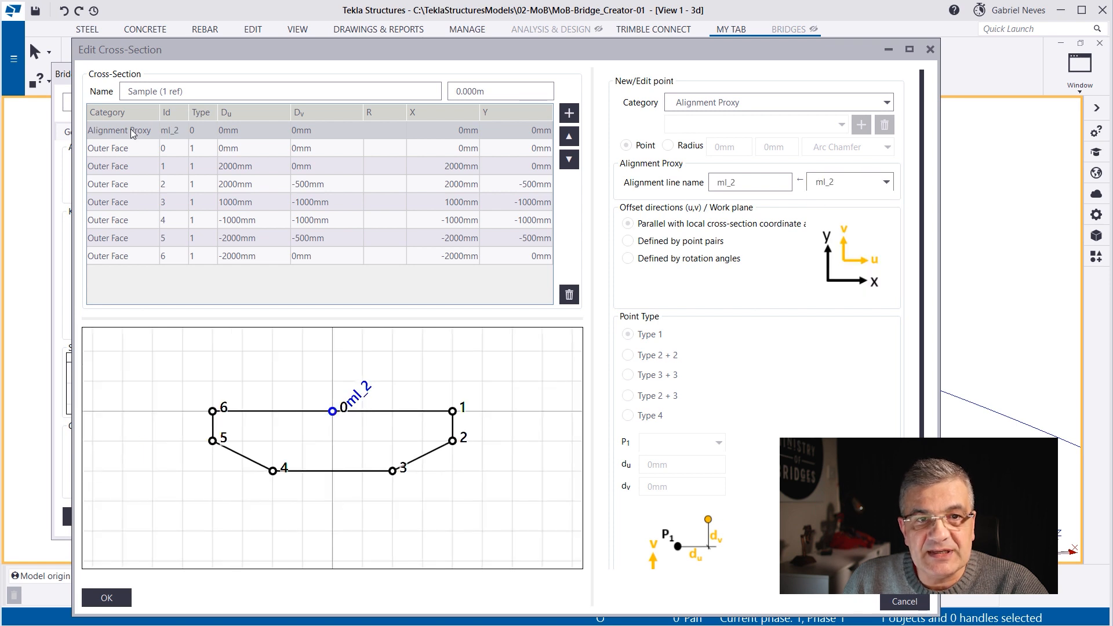
click(829, 182)
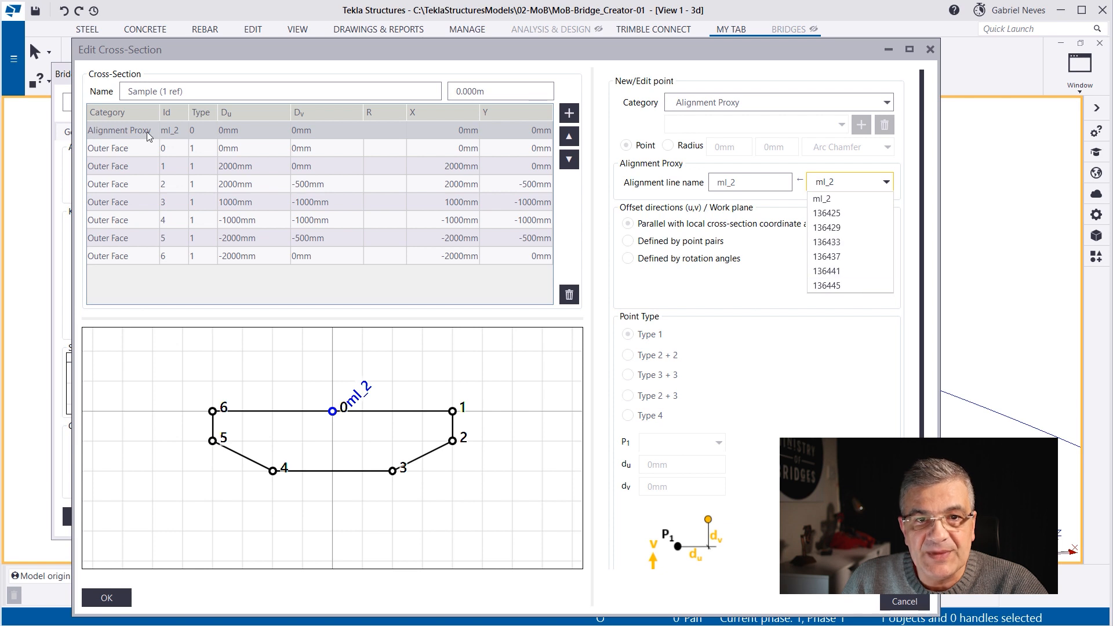
click(130, 130)
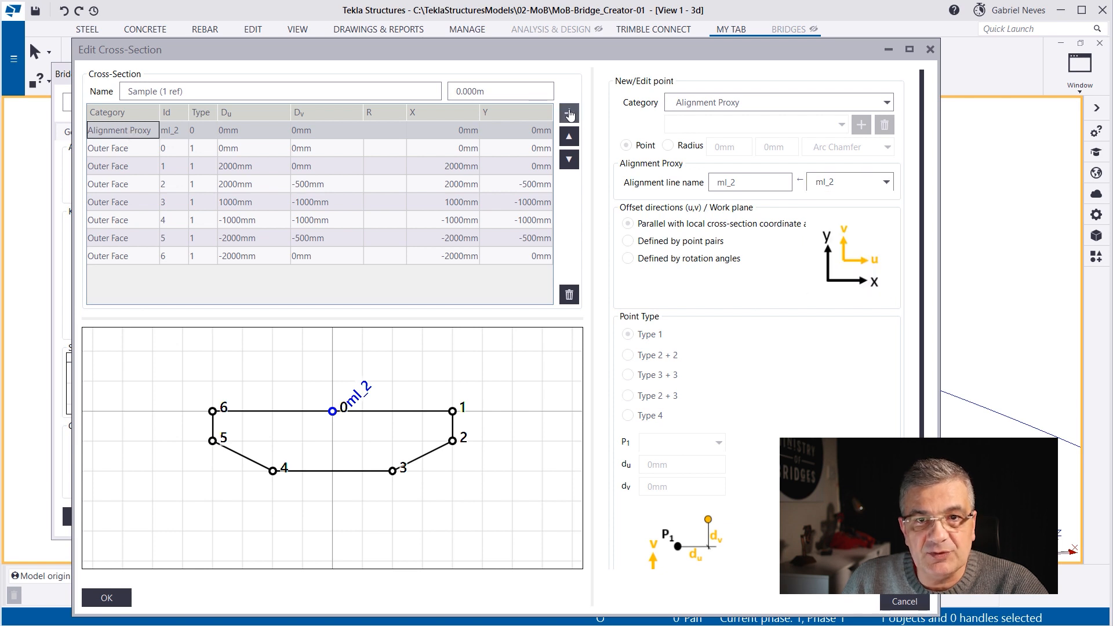
Add six more alignment proxy points to the cross-section
click(569, 114)
click(569, 113)
click(569, 113)
click(569, 114)
click(569, 113)
click(570, 114)
Assign alignment line 136425 to the second alignment proxy and 136429 to the third
click(129, 149)
click(849, 182)
click(834, 205)
click(142, 167)
click(826, 183)
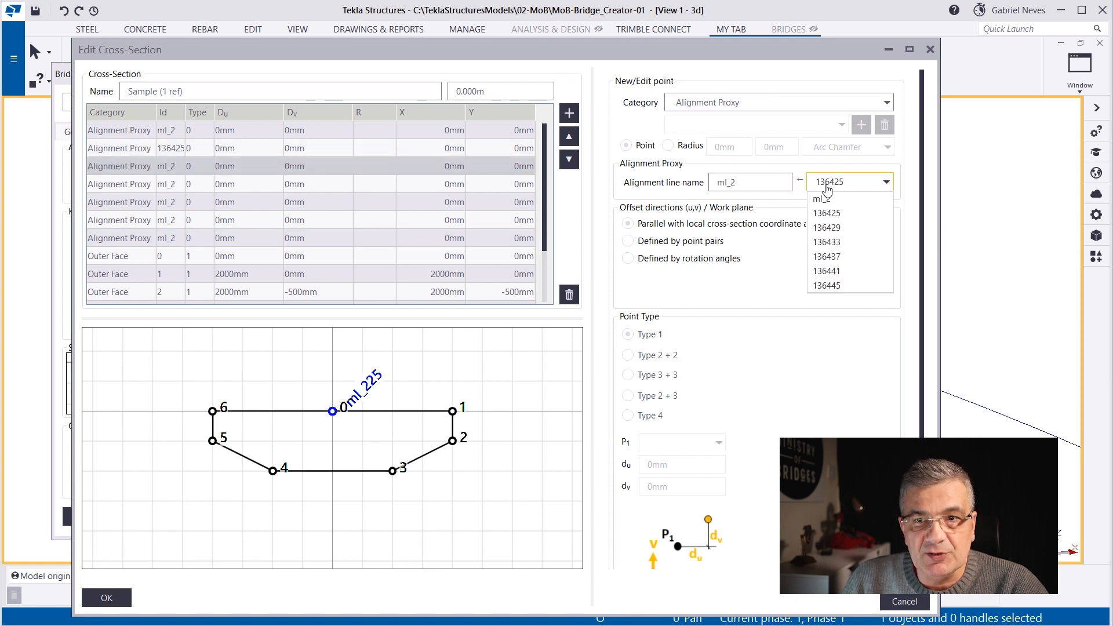
click(838, 229)
Assign alignment line 136433 to the fourth alignment proxy and 136437 to the fifth
click(848, 182)
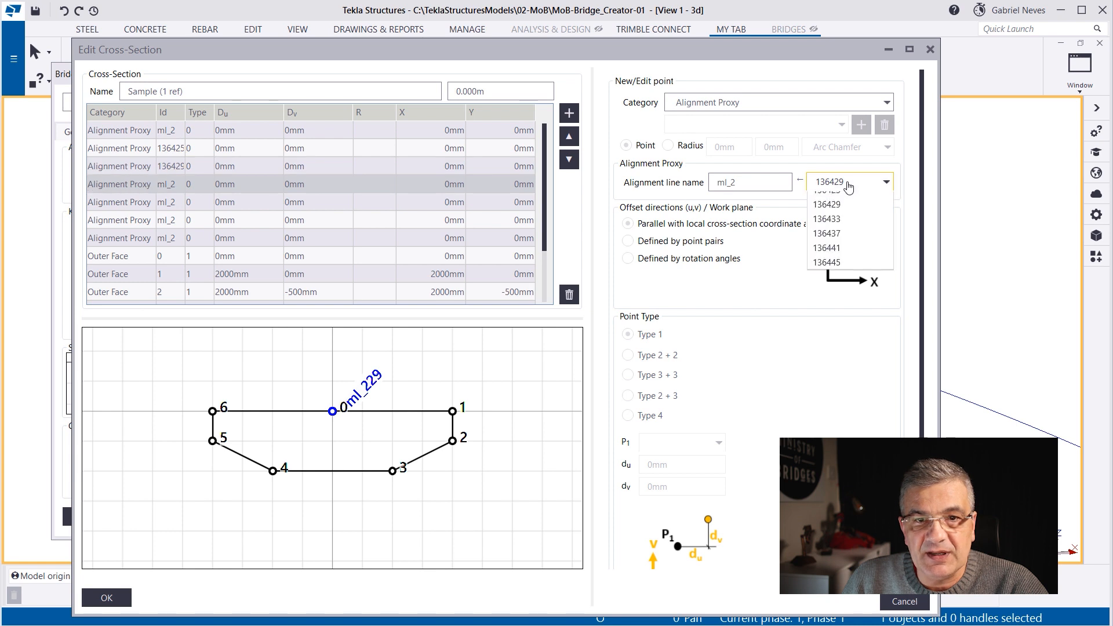
click(844, 241)
click(130, 206)
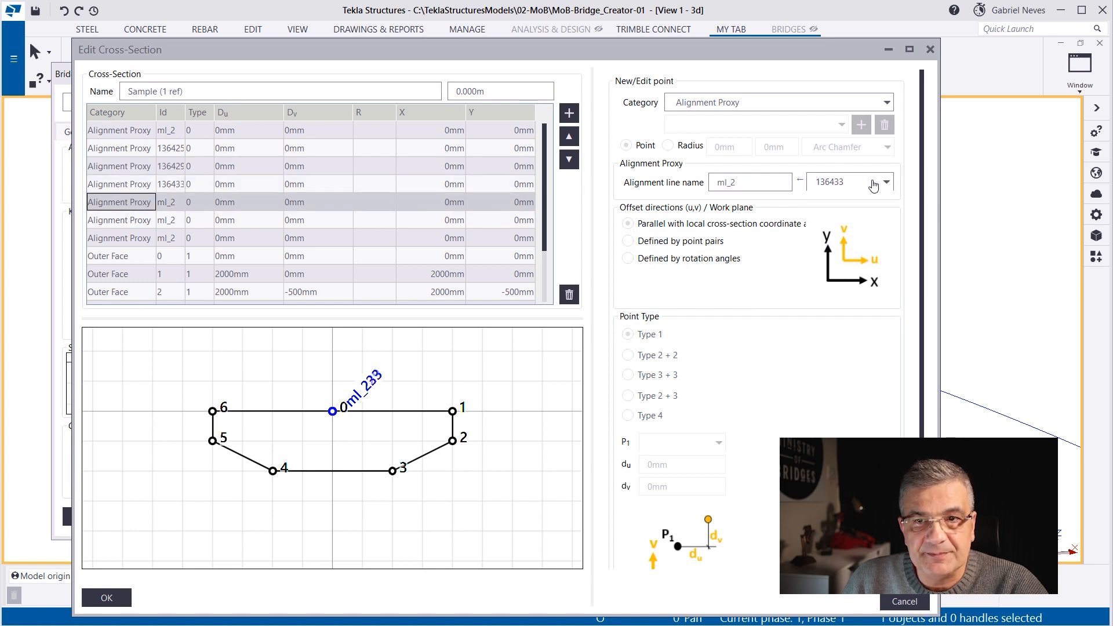
click(829, 185)
click(833, 257)
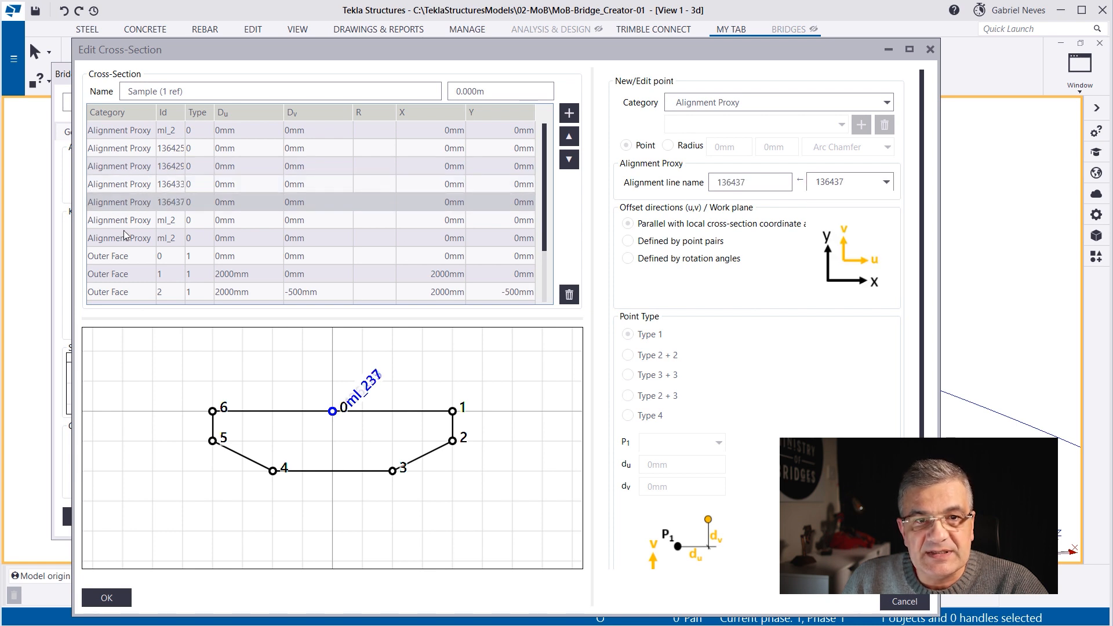
Assign alignment line 136441 to the sixth alignment proxy and 136445 to the seventh
click(123, 224)
click(855, 193)
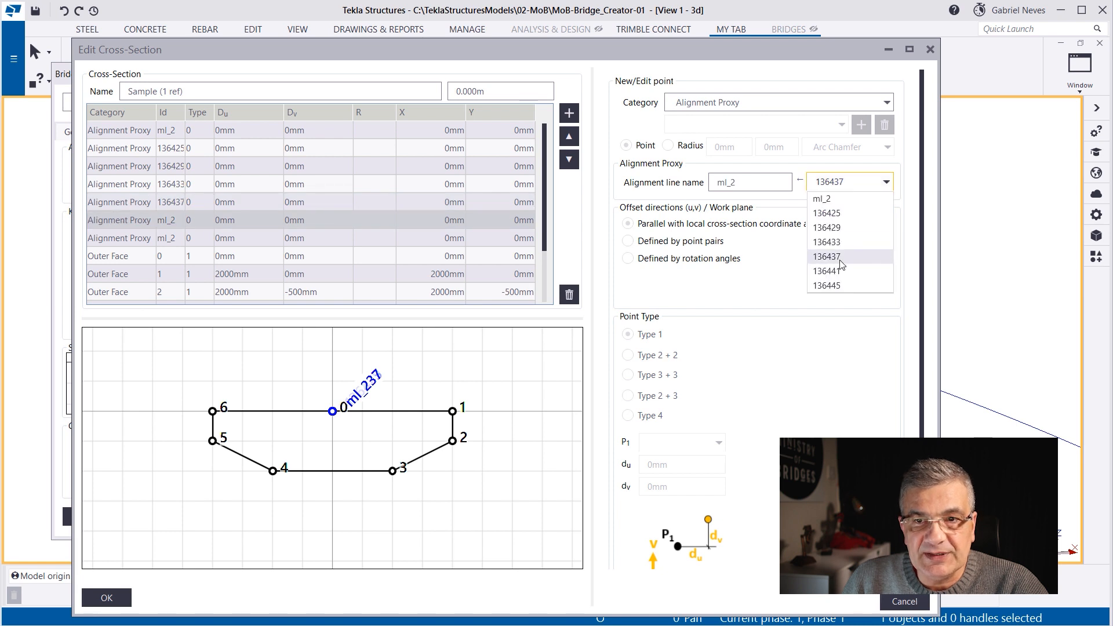
click(839, 260)
click(122, 243)
click(849, 185)
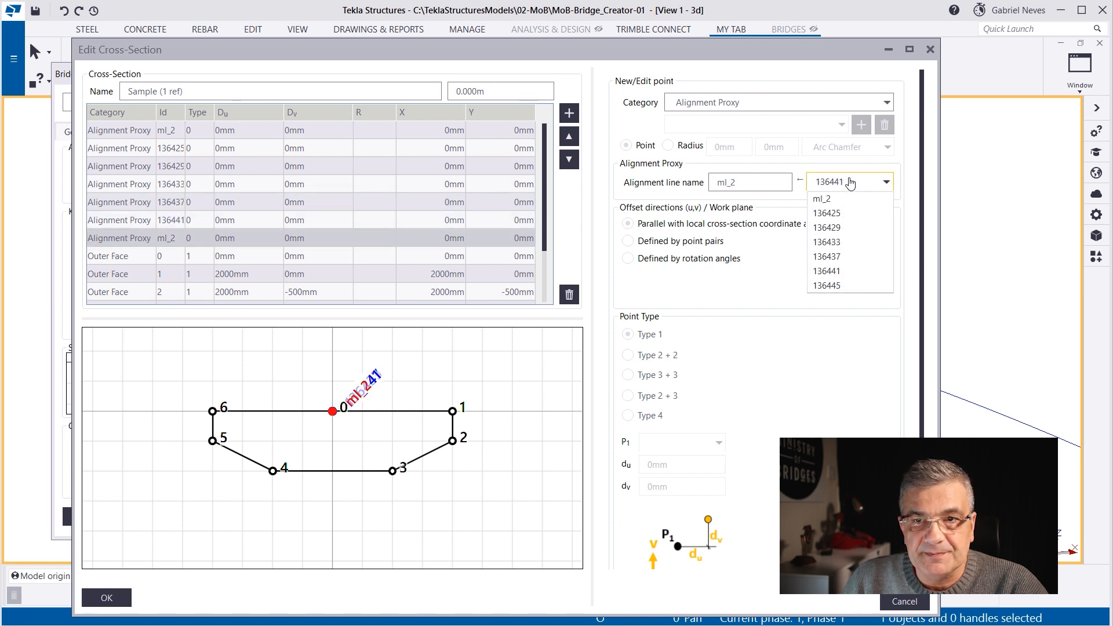
click(837, 283)
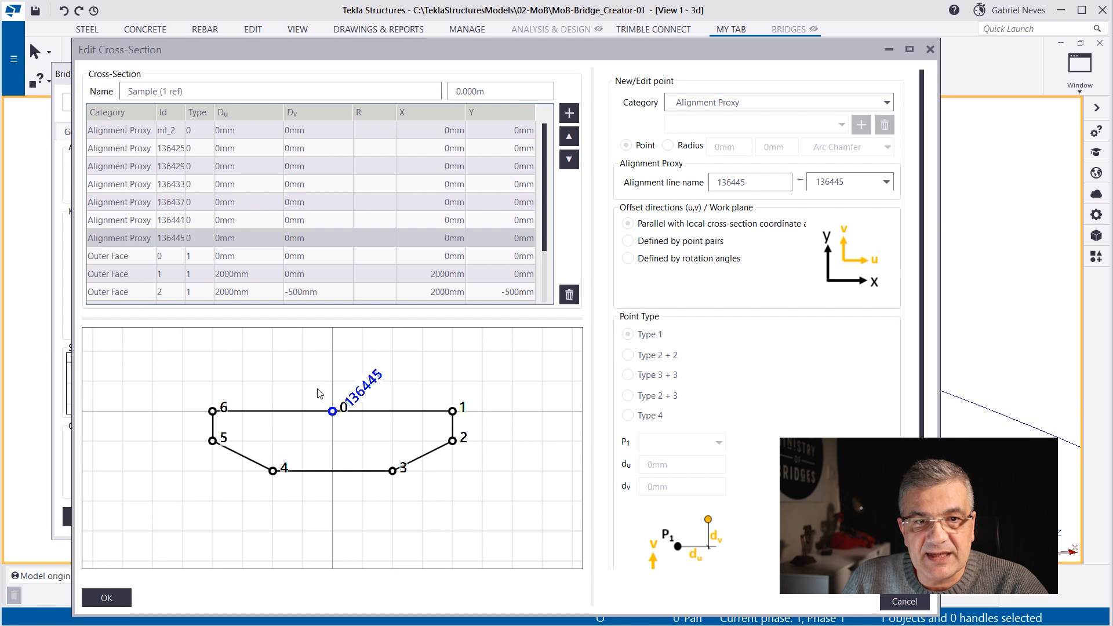
Check the proxy points in the section sketch against the alignment lines in the model and accept the edited cross-section
scroll(358, 399, up, 3)
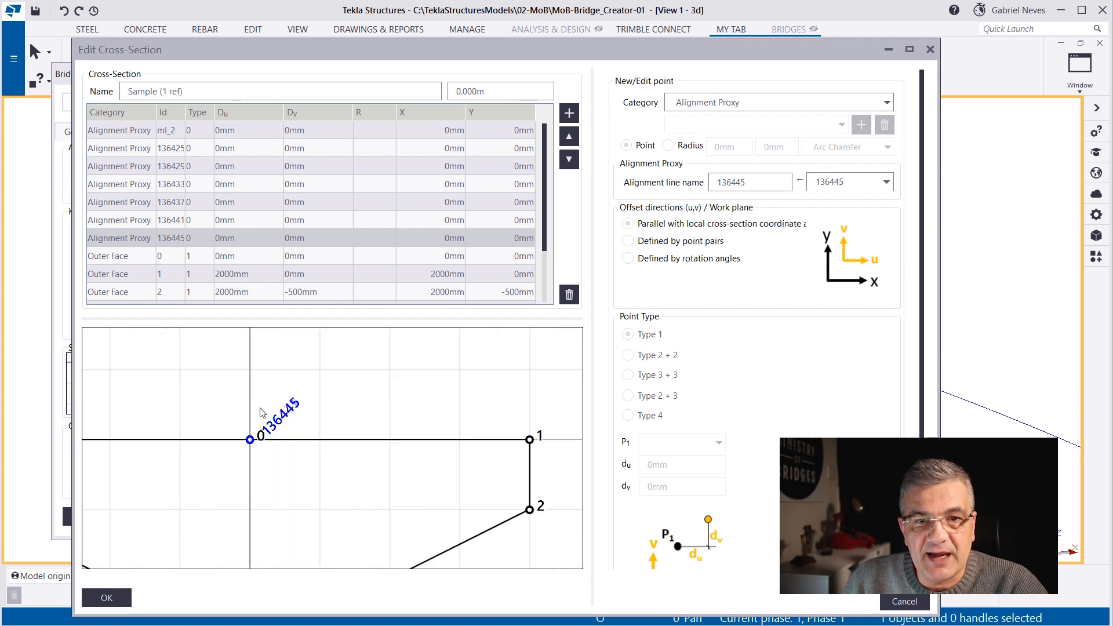
scroll(284, 423, down, 4)
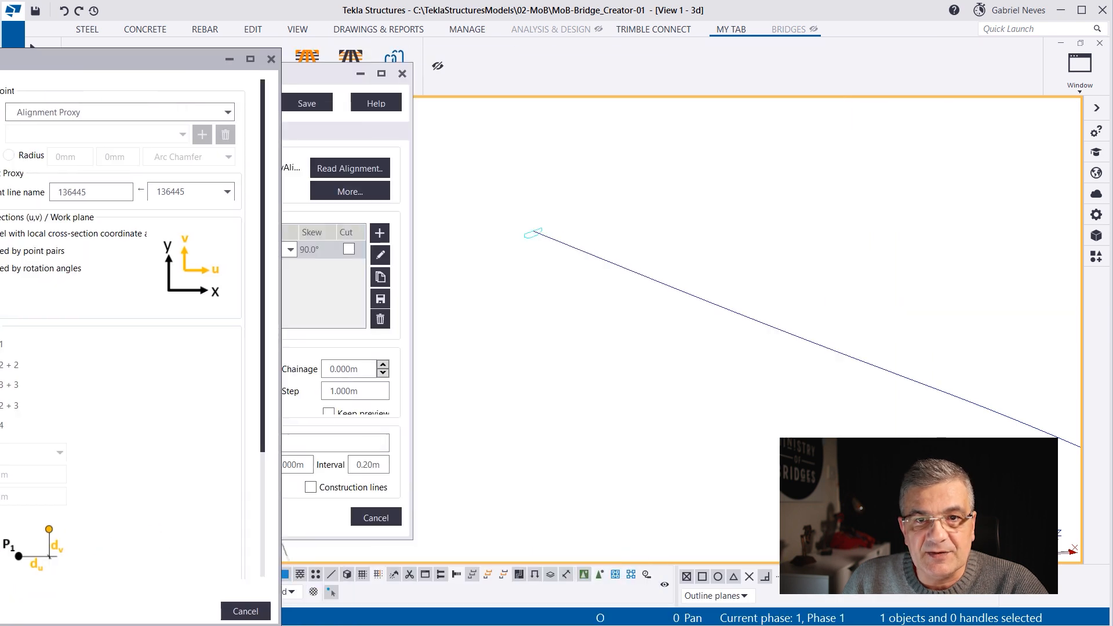
scroll(529, 241, up, 5)
scroll(580, 242, down, 5)
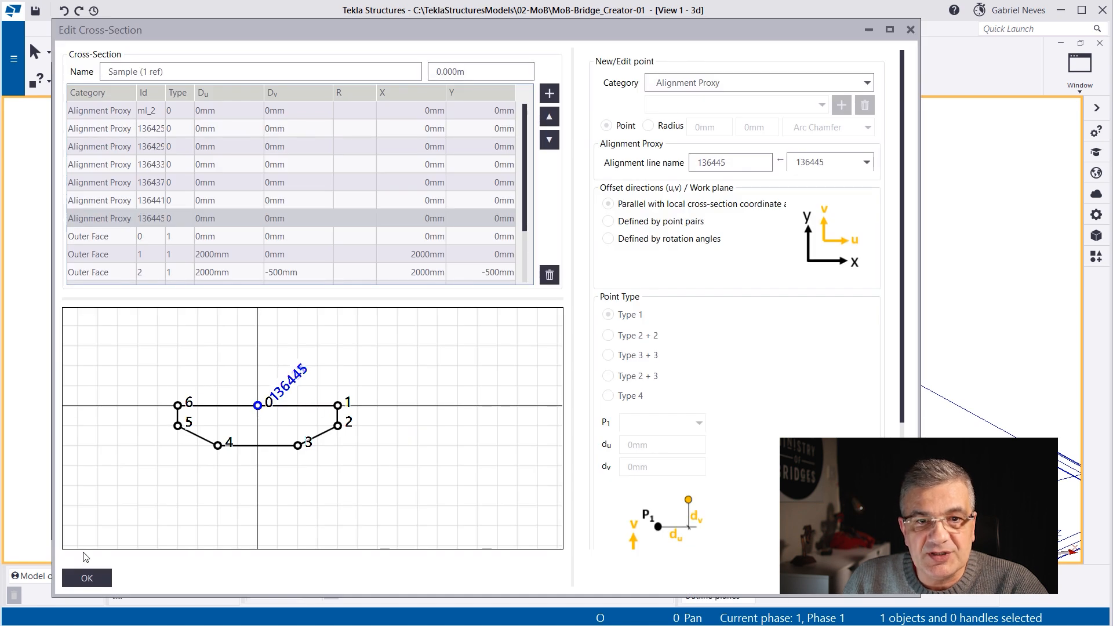
click(99, 575)
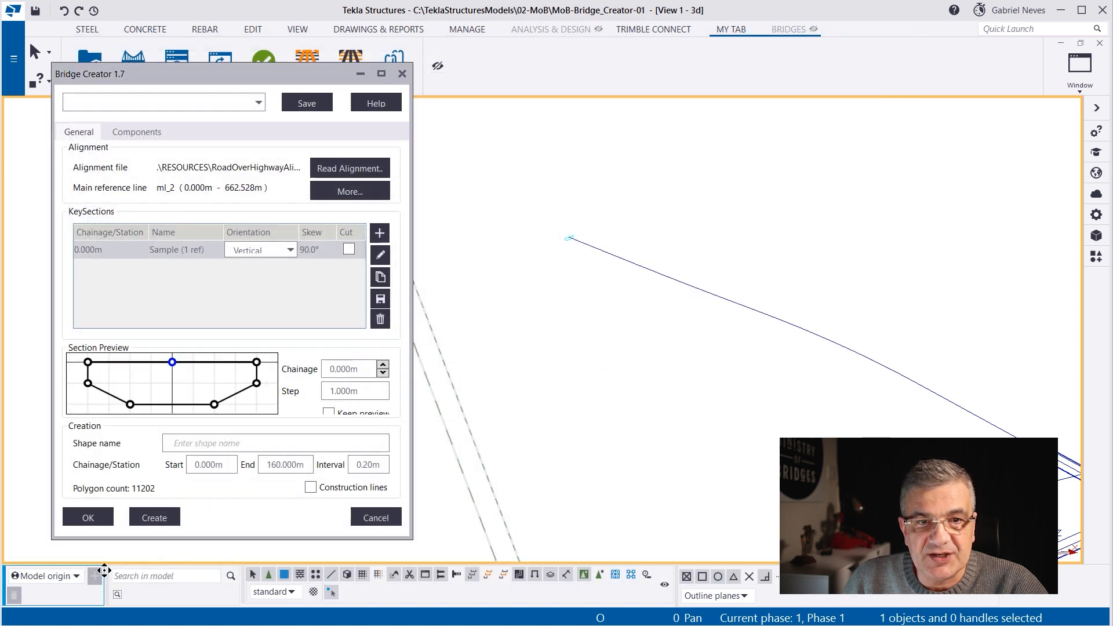
Set the section preview step to 50 m and advance the preview along ml_2 to chainage 400 m
scroll(561, 323, down, 2)
click(361, 396)
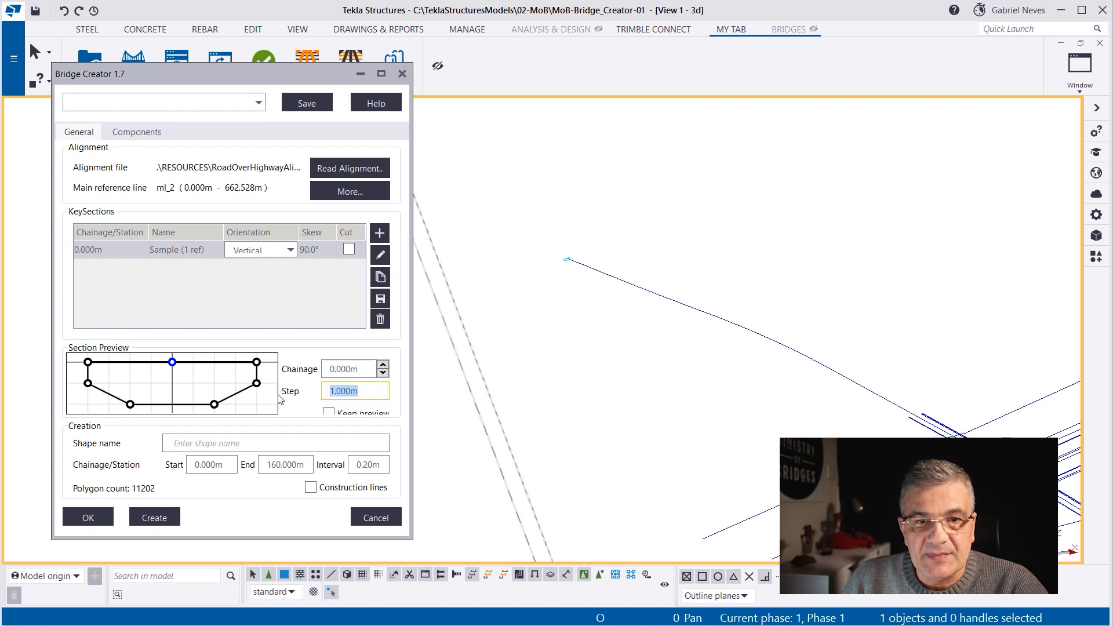
text(50)
click(383, 364)
scroll(972, 433, up, 2)
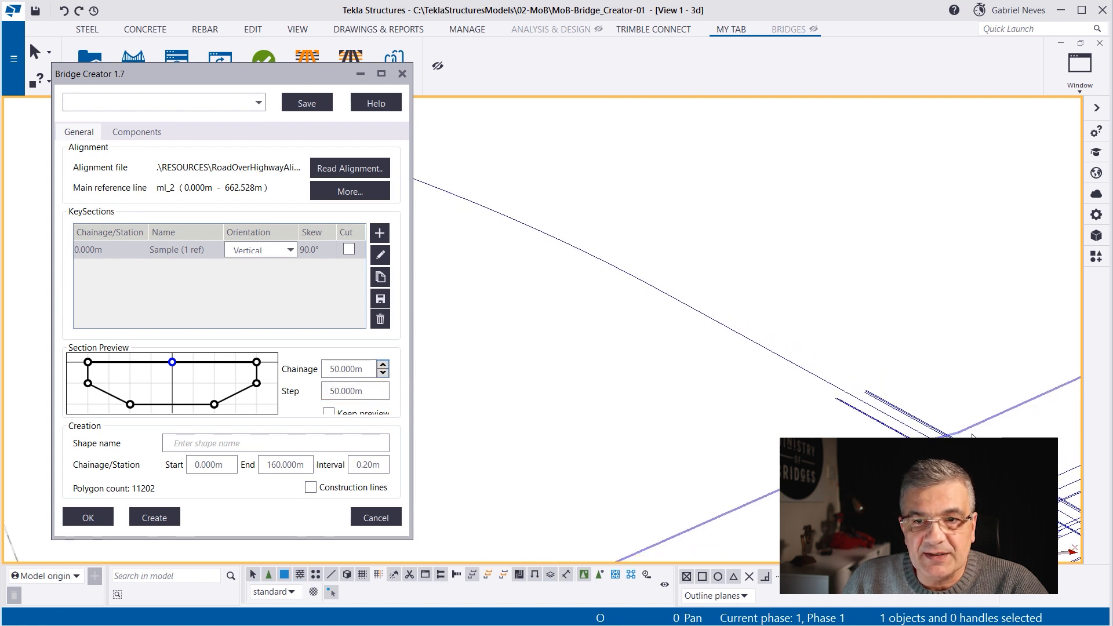
click(382, 365)
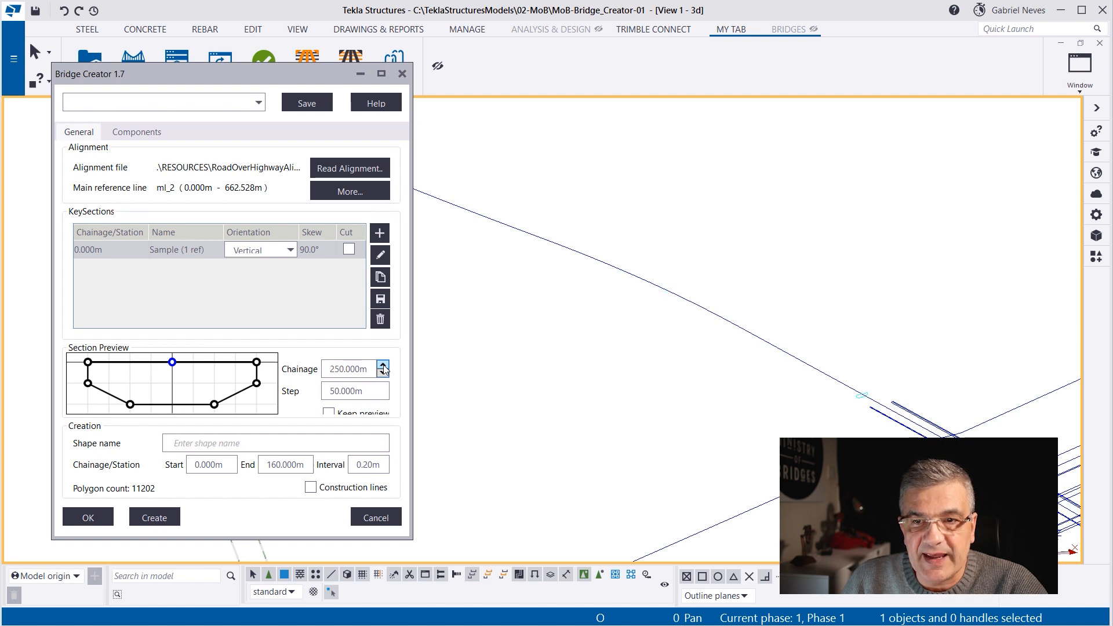
scroll(659, 358, down, 3)
click(383, 365)
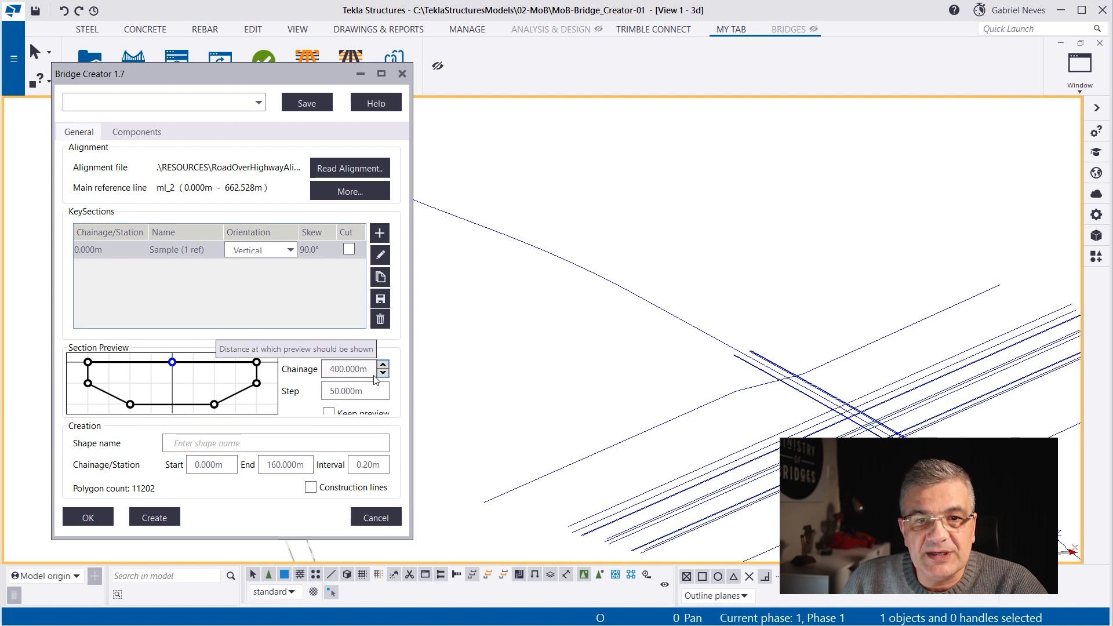
Set the Sample key section's chainage to 300 m and open its cross-section to examine the alignment proxy positions
text(300)
click(172, 250)
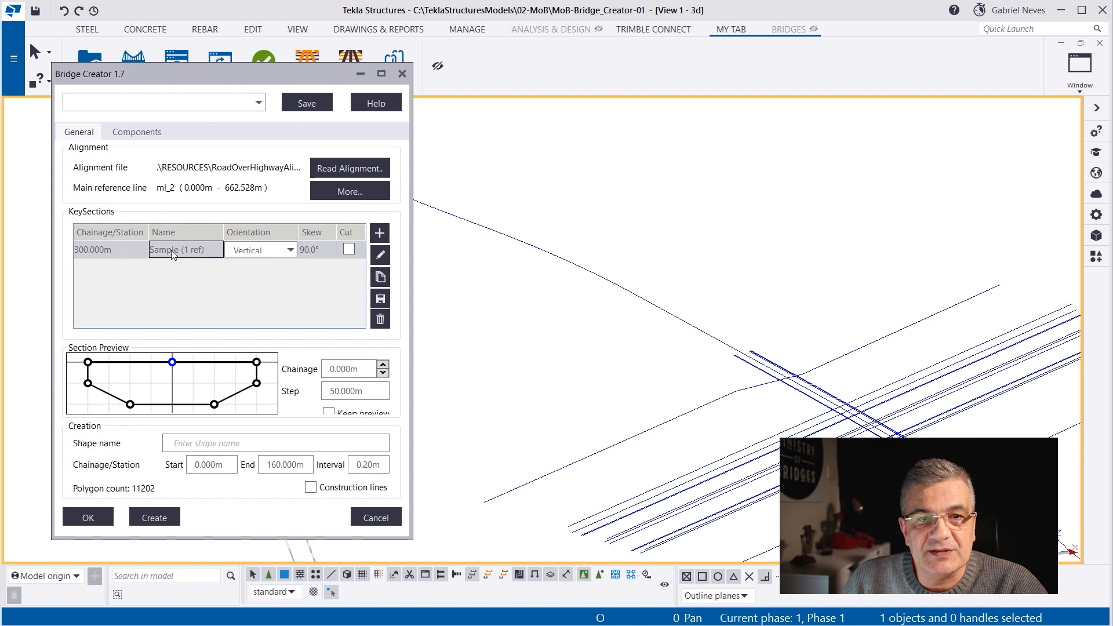
click(380, 257)
scroll(279, 378, down, 8)
scroll(233, 377, up, 7)
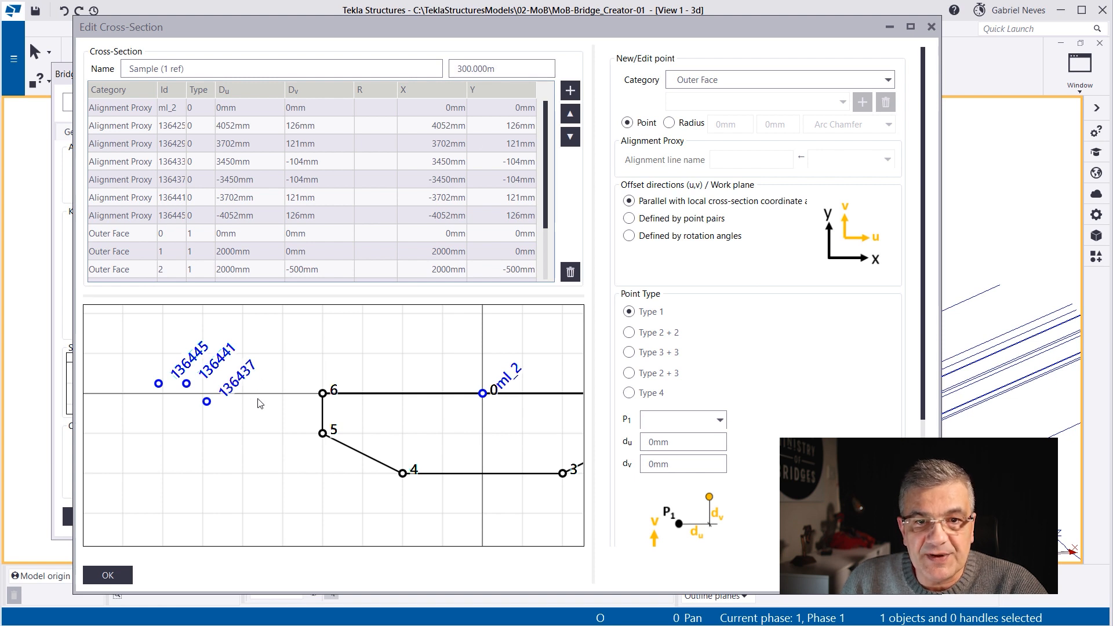
Reference outer face point 6 to alignment proxy 136437 with a du offset of 0 mm
click(331, 395)
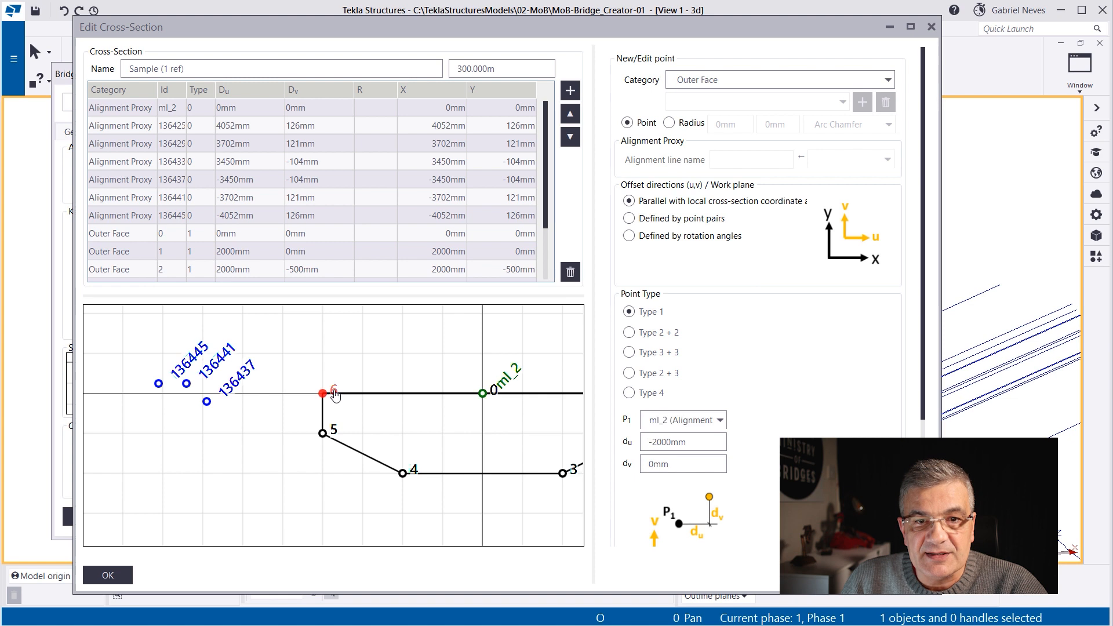
click(687, 421)
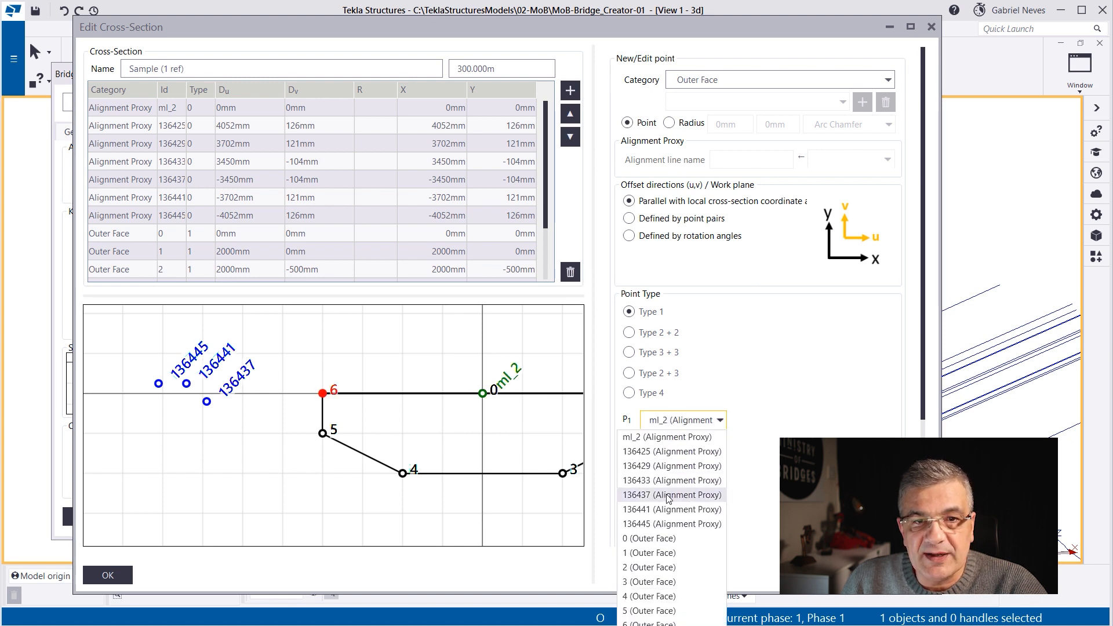
click(669, 498)
drag(687, 442, 620, 442)
text(000mm)
click(484, 429)
Reference outer face point 1 to alignment proxy 136433 with a du offset of 0 mm
click(327, 400)
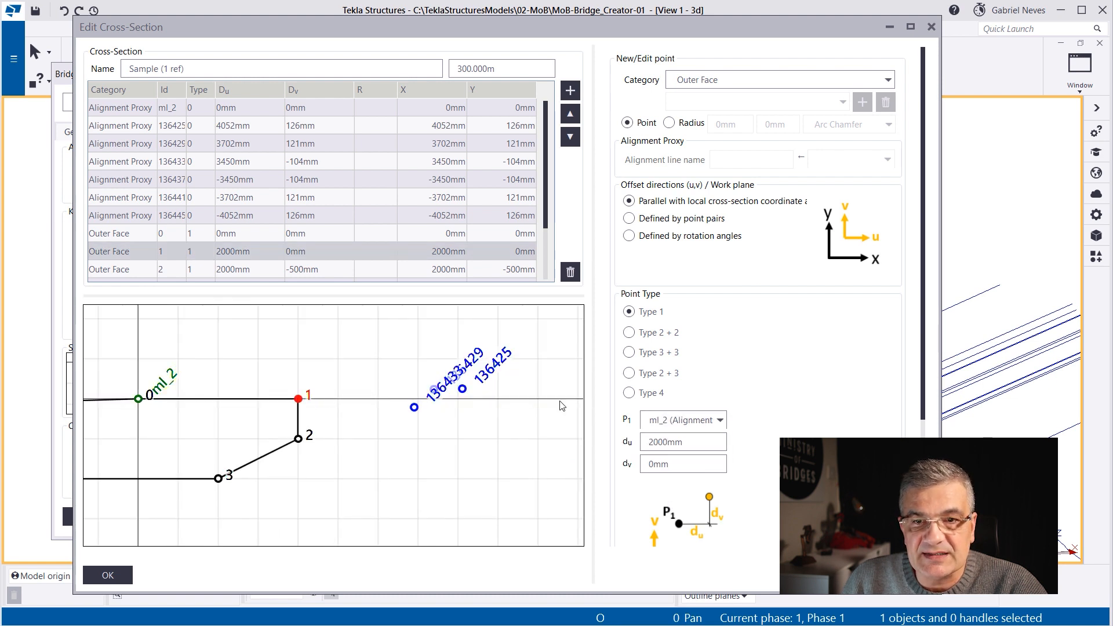
click(684, 421)
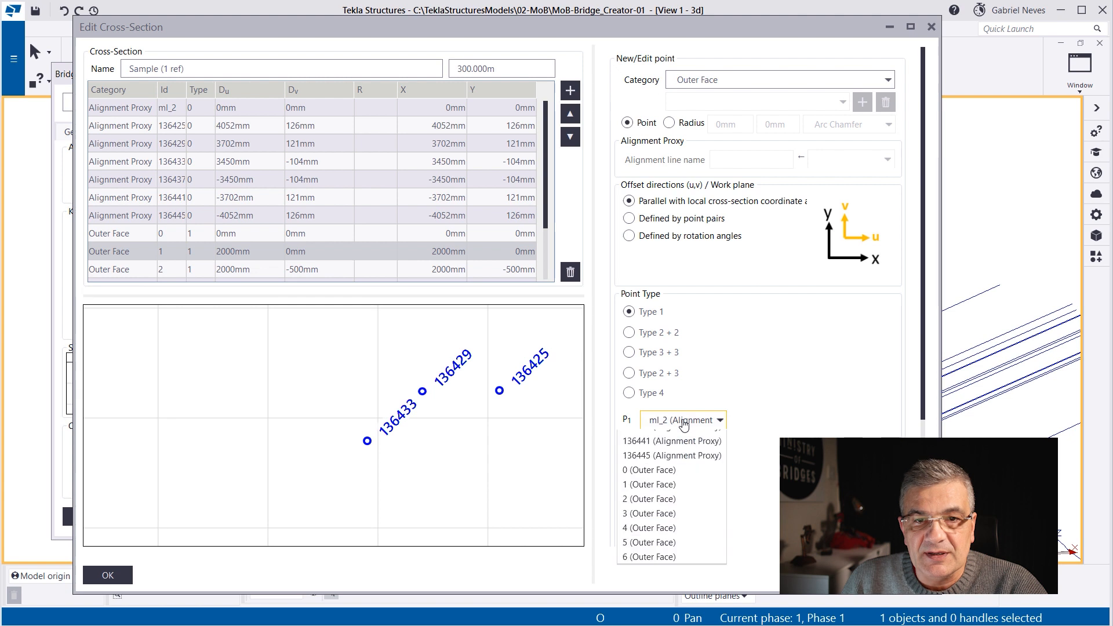
scroll(675, 463, up, 3)
click(673, 482)
drag(690, 442, 613, 448)
text(0)
key(Return)
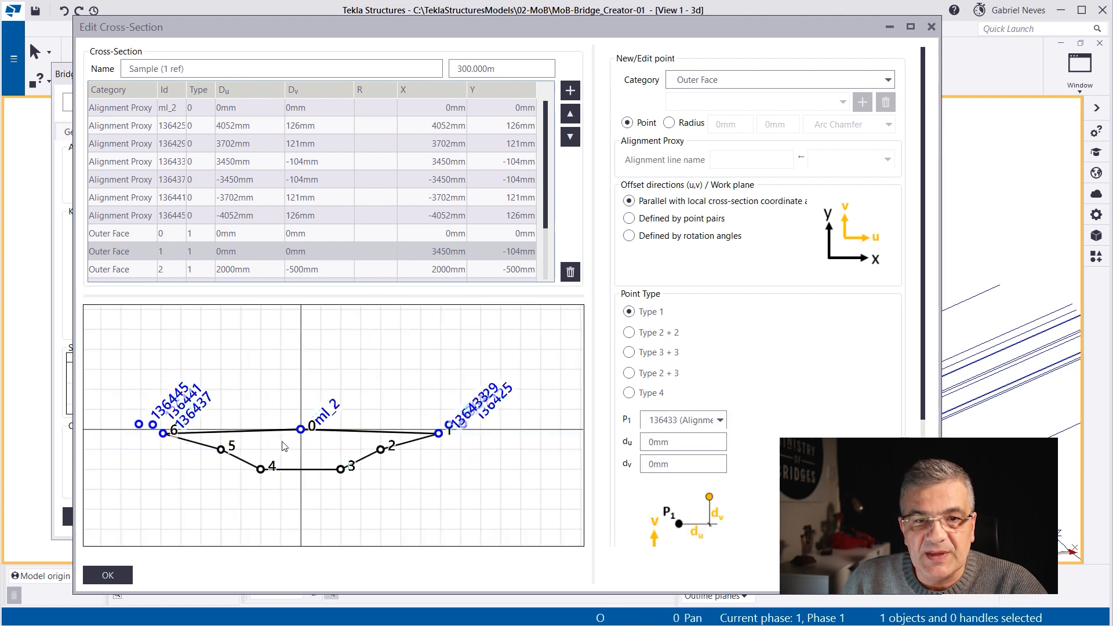
Accept the cross-section edits, name the shape Test-1 and save the Bridge Creator settings as Test-1
click(108, 576)
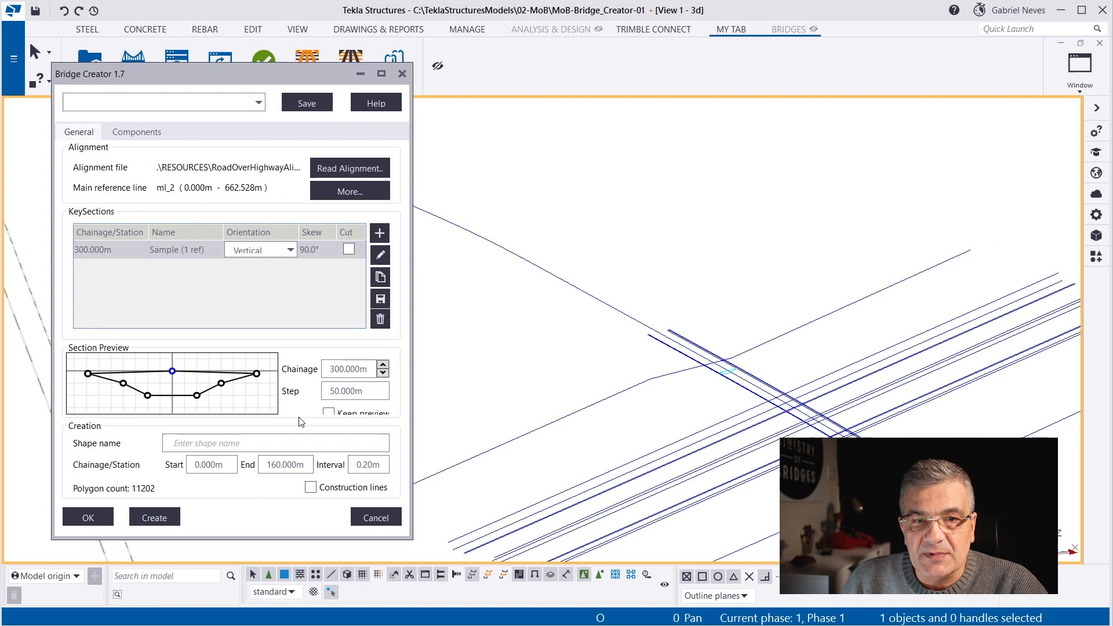
click(186, 441)
text(Test-1)
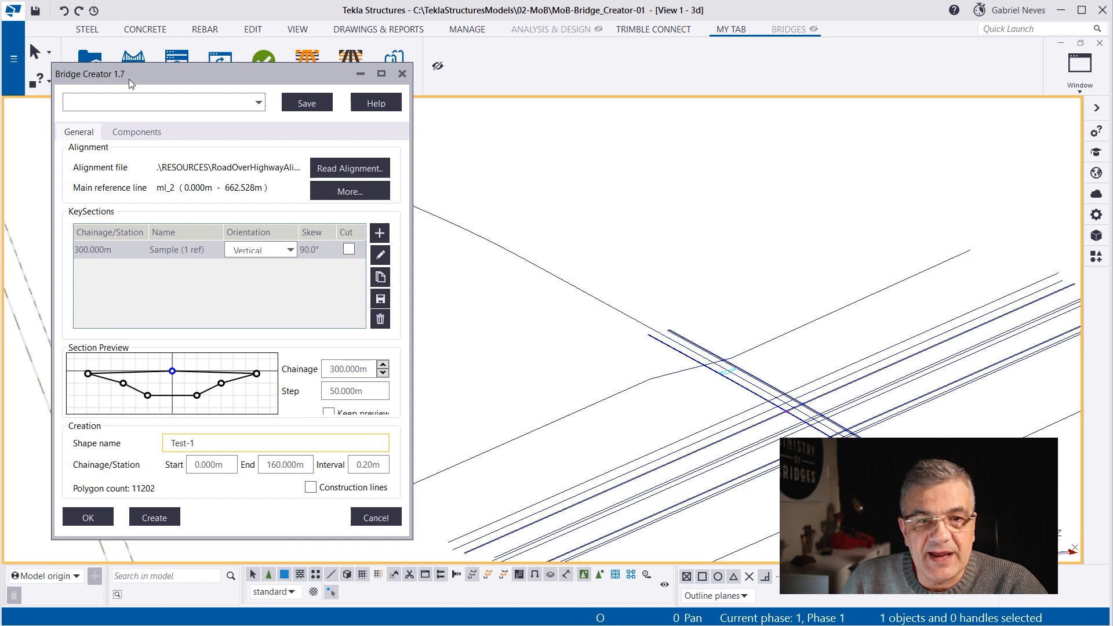
click(110, 104)
click(110, 106)
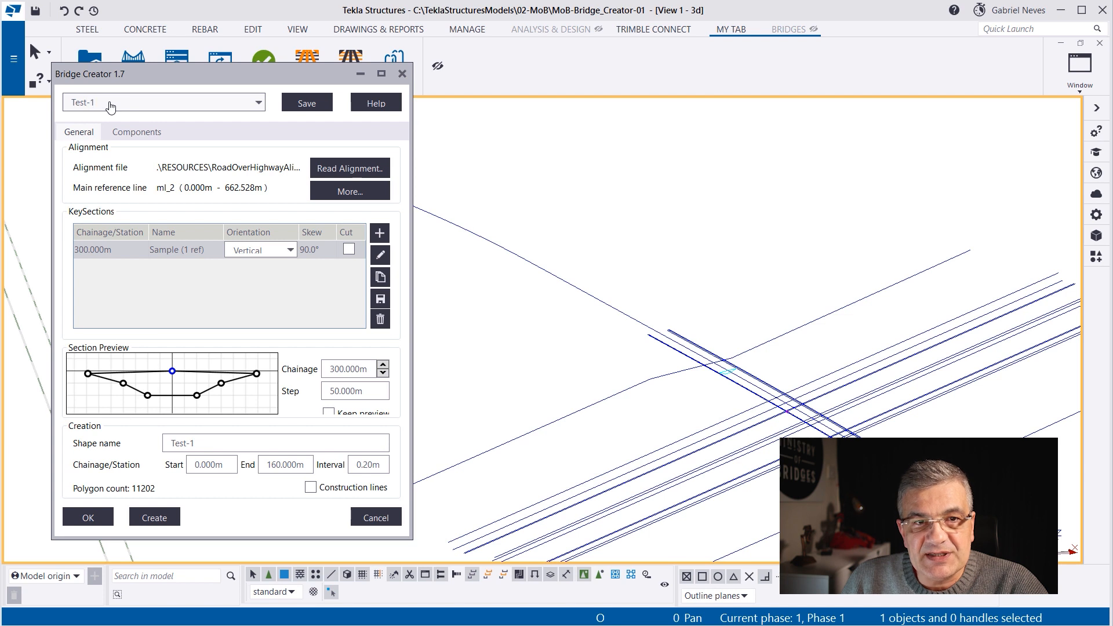
click(304, 104)
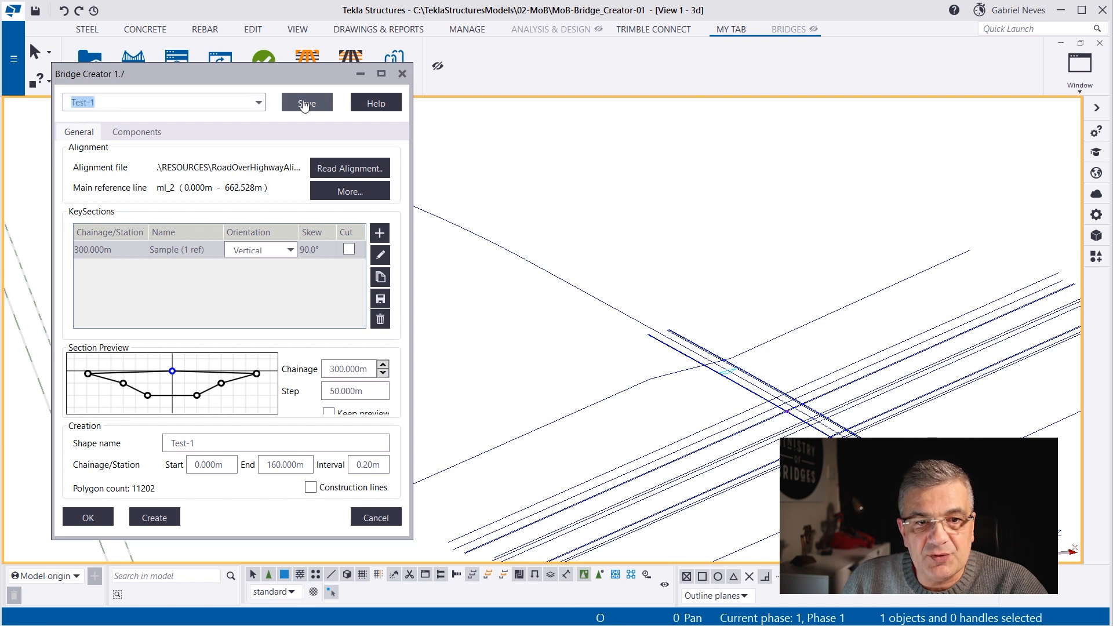
Set the creation range to start at chainage 300 m and end at chainage 400 m
click(209, 464)
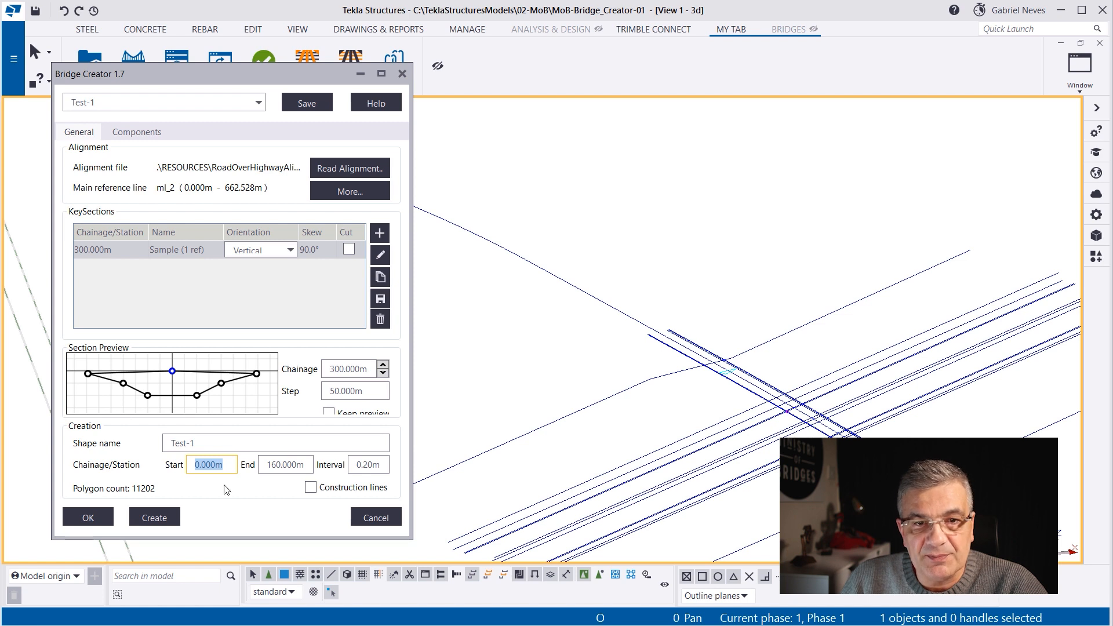
text(3000)
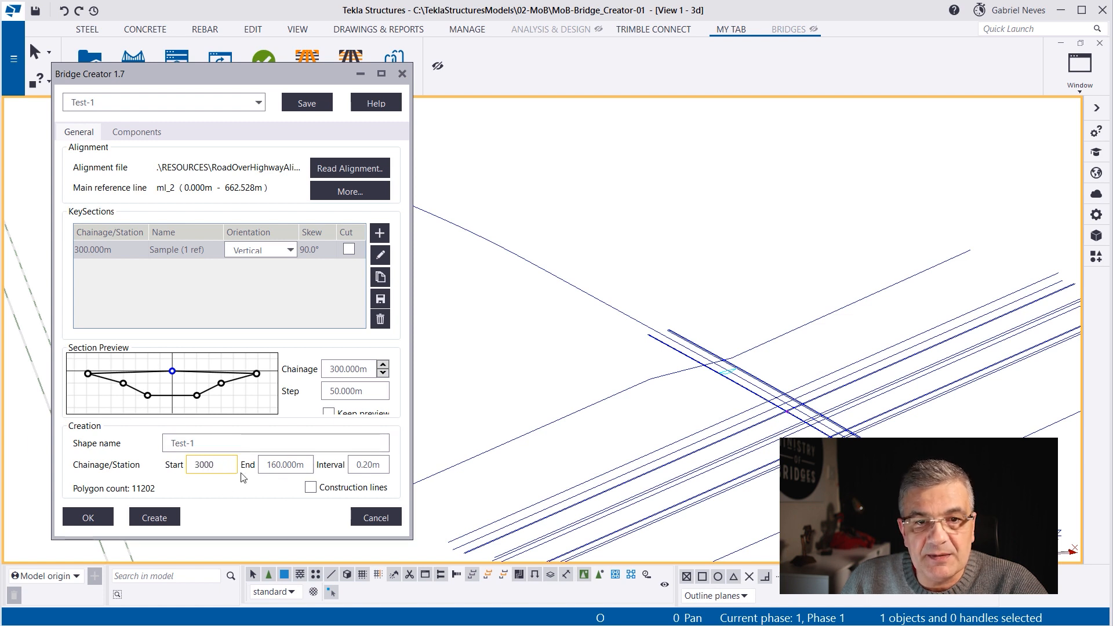
click(299, 466)
text(400)
click(207, 464)
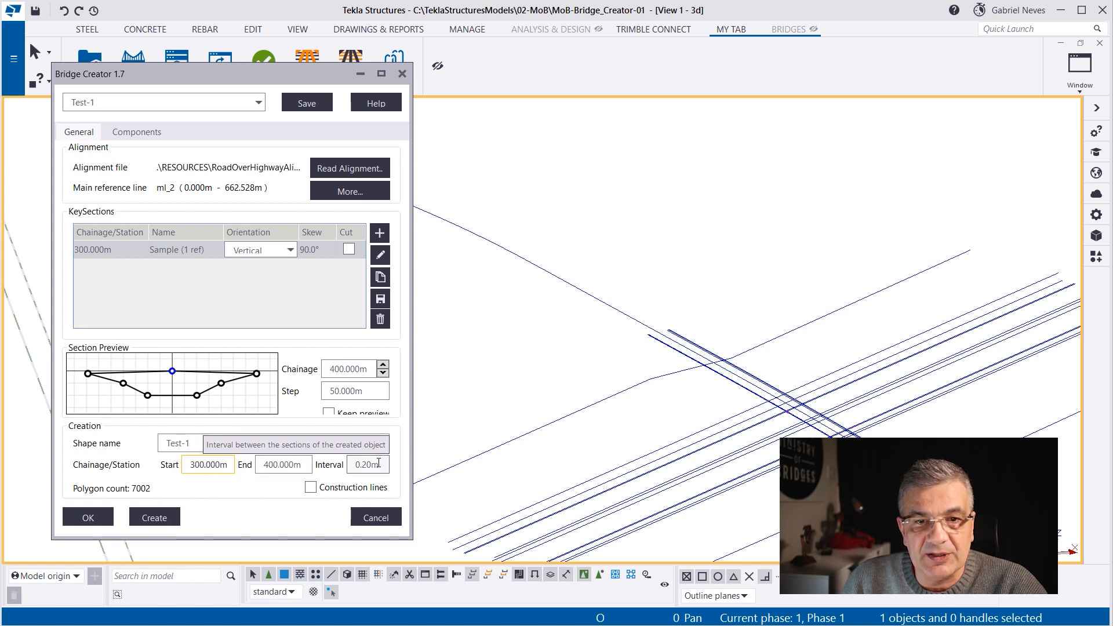
Save the Test-1 settings and create the bridge deck shape along the alignment lines
click(302, 103)
click(156, 519)
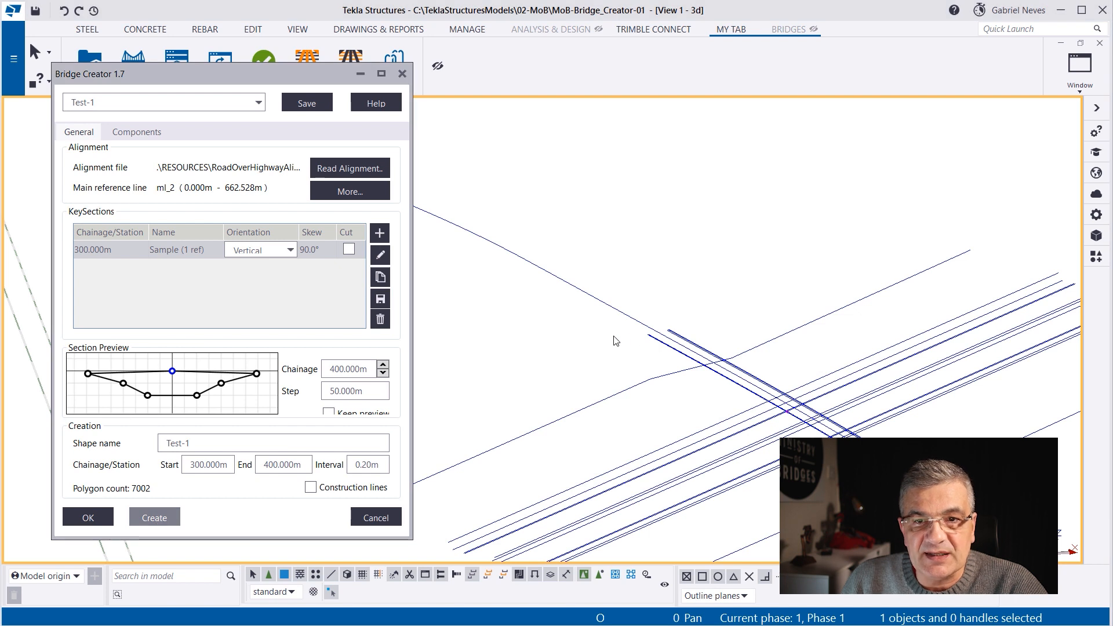
scroll(838, 436, up, 10)
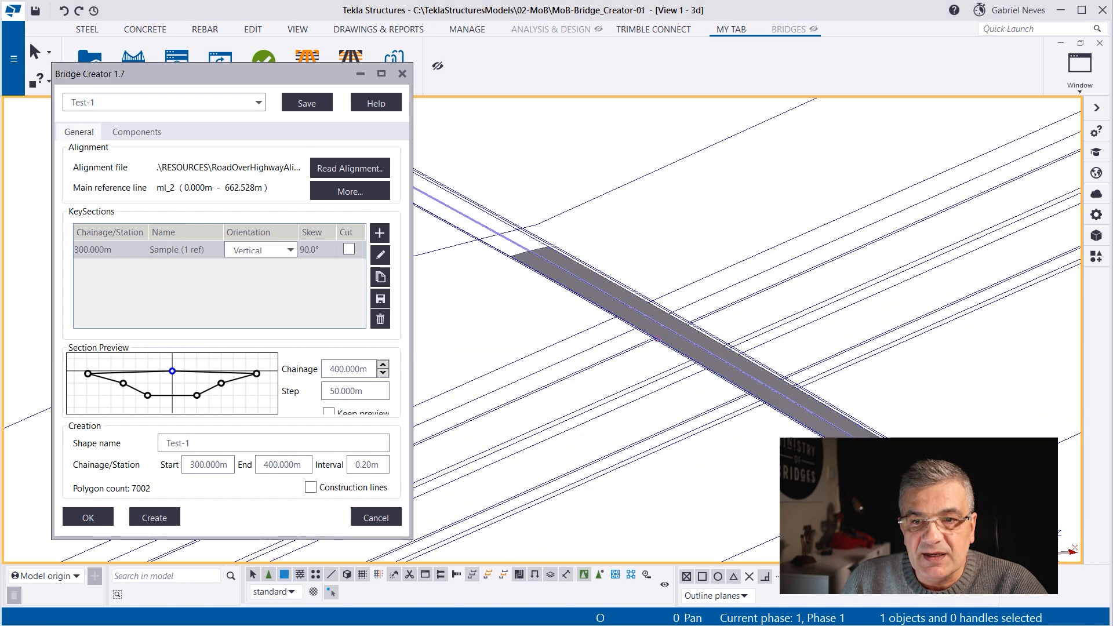
scroll(798, 408, down, 10)
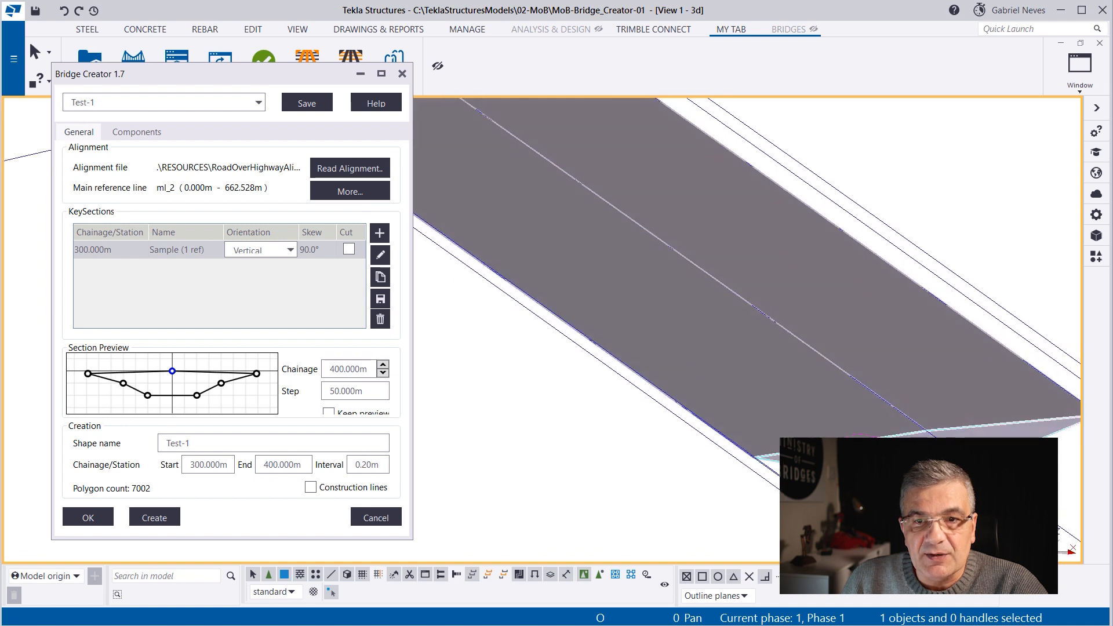
ctrl+middle_drag(798, 409, 708, 436)
scroll(709, 435, down, 4)
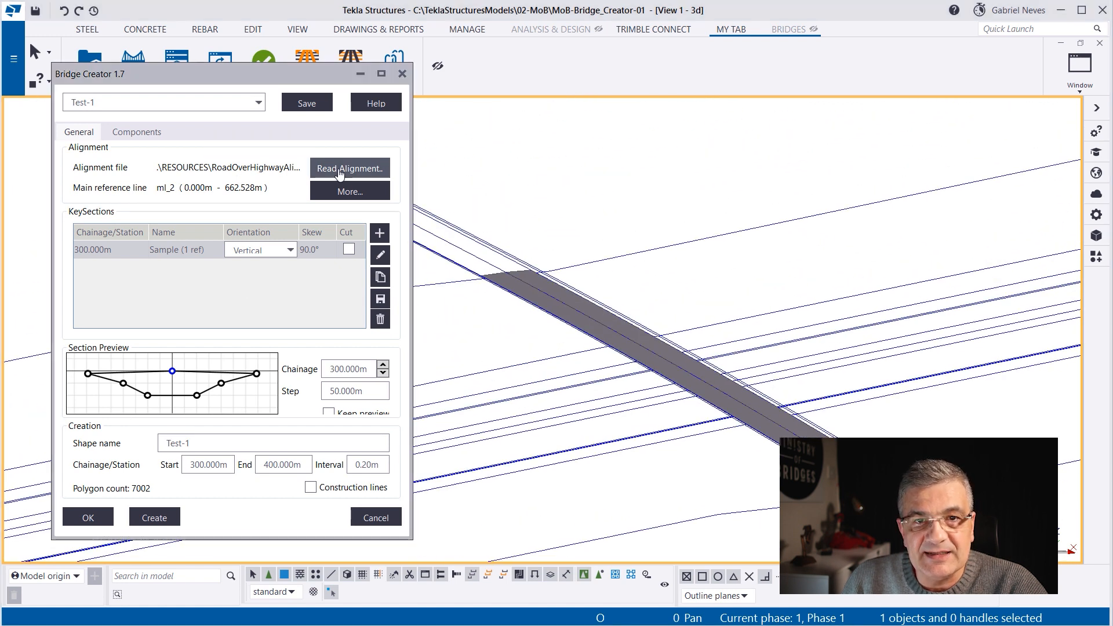
Deactivate alignment line 136445 in the list of read alignments
click(339, 174)
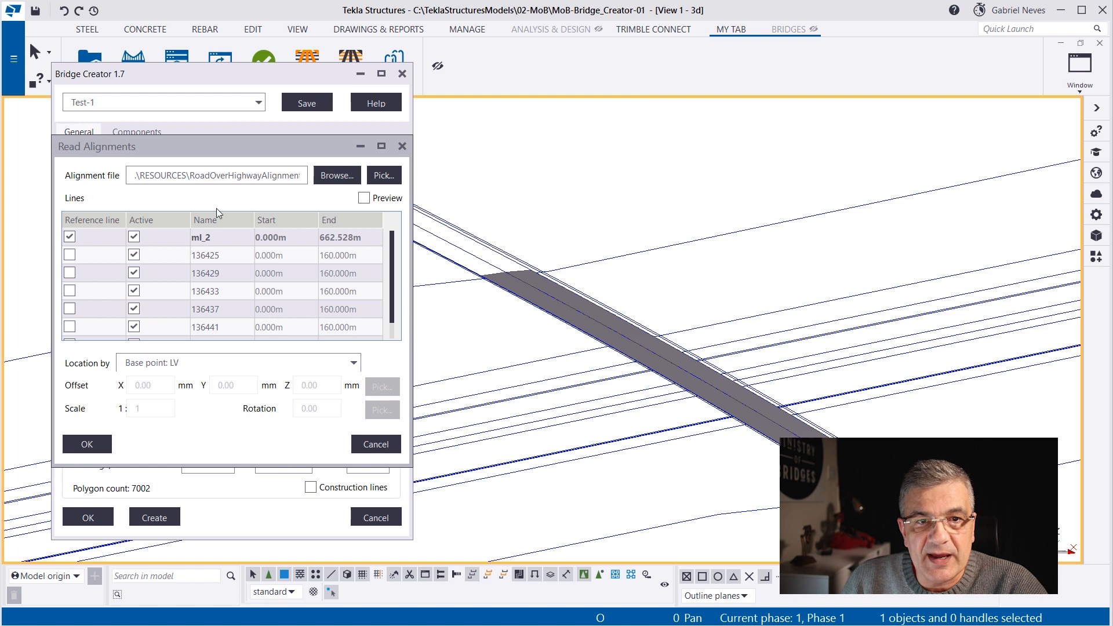
scroll(223, 265, down, 1)
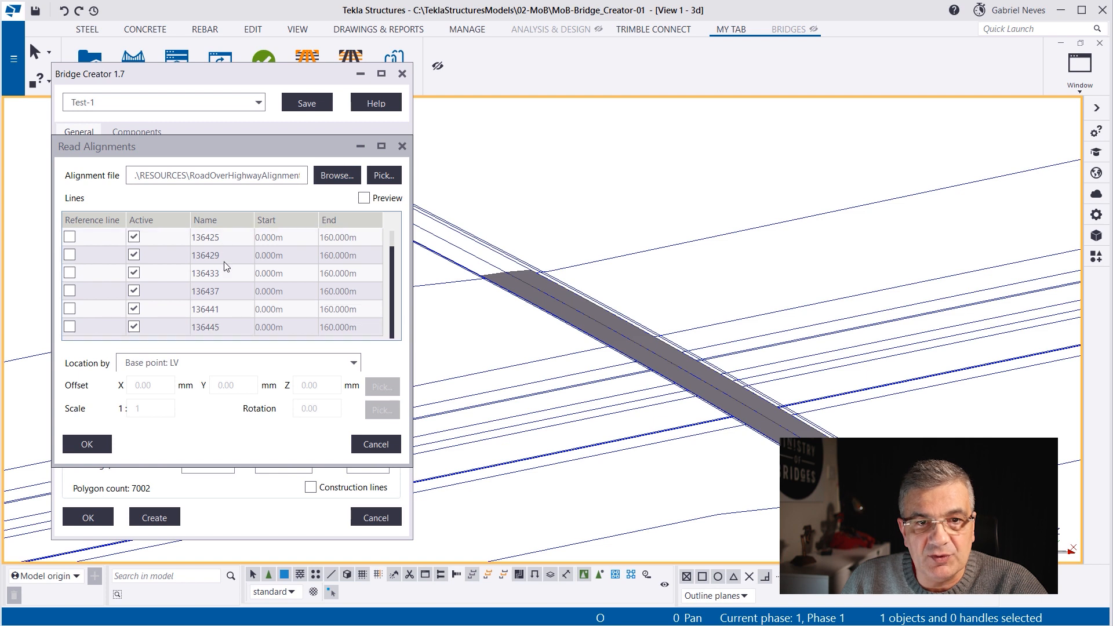
click(134, 329)
click(87, 444)
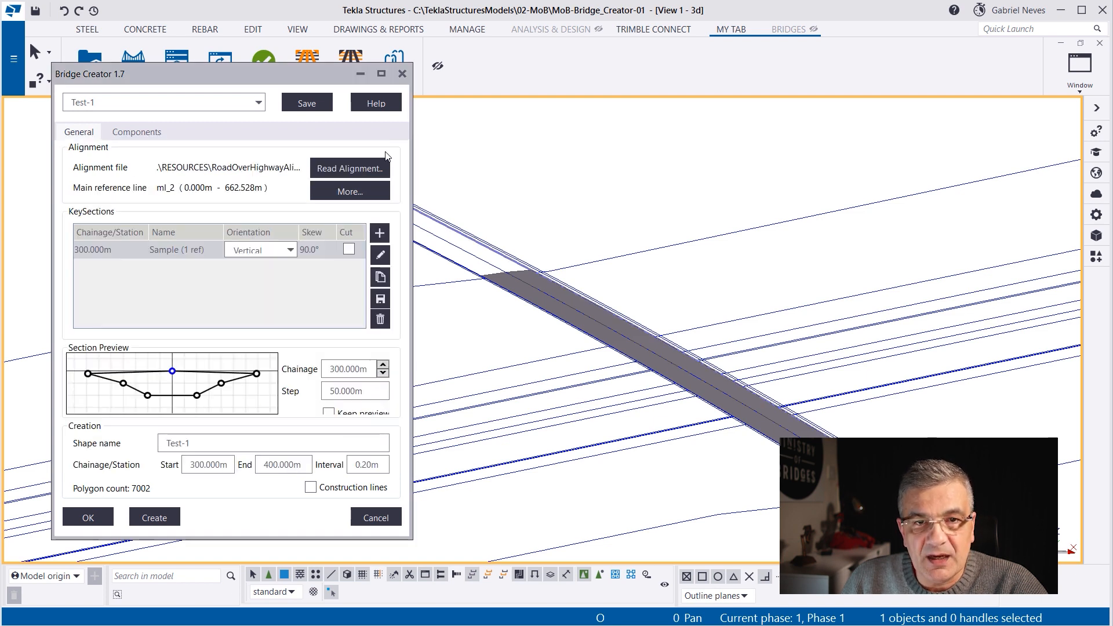
Delete alignment proxy 136445 from the Sample key section's cross-section and accept the cross-section
click(381, 255)
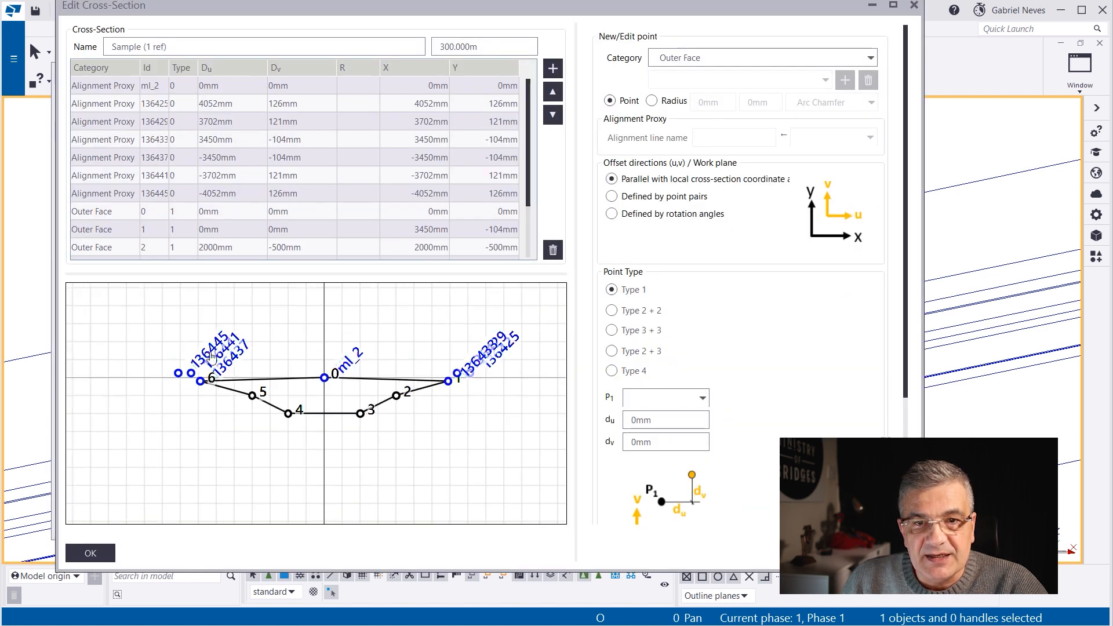
click(178, 373)
click(824, 140)
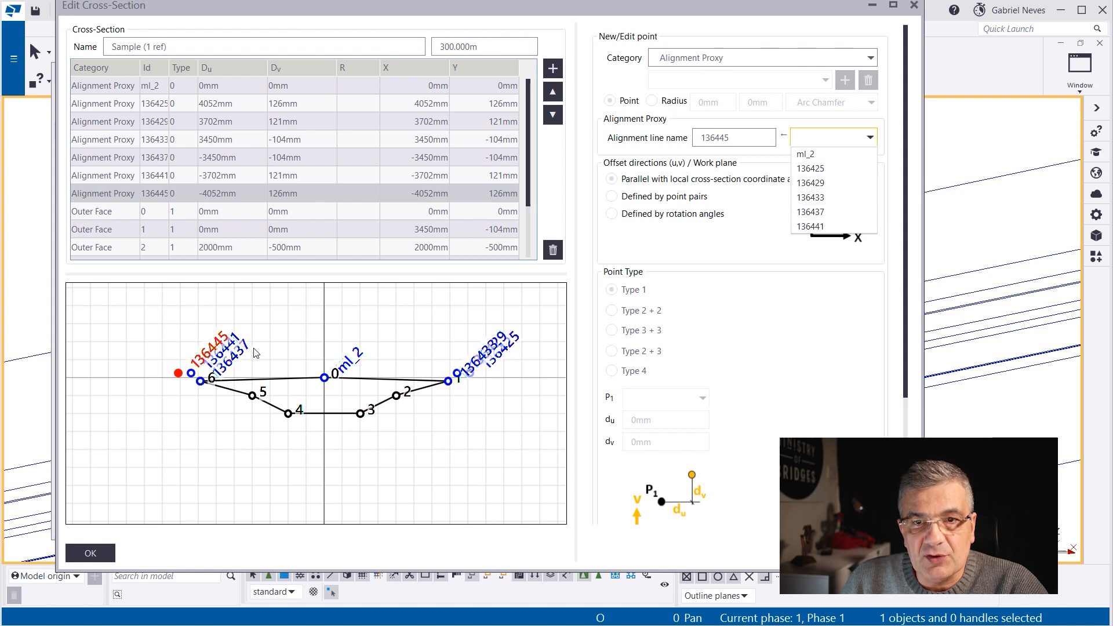
click(218, 346)
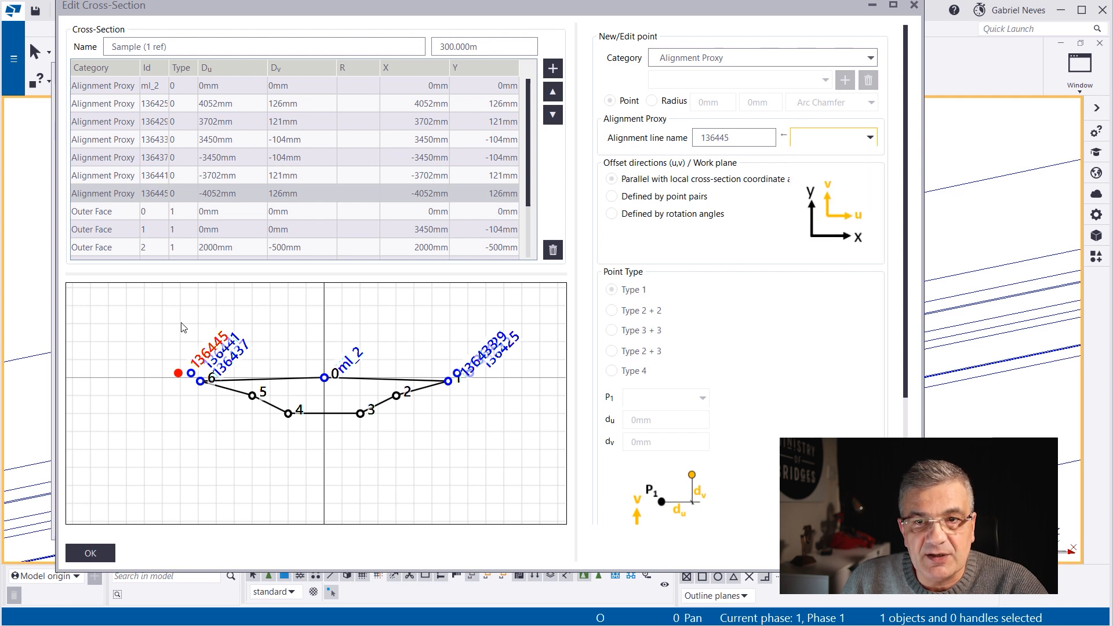
click(835, 138)
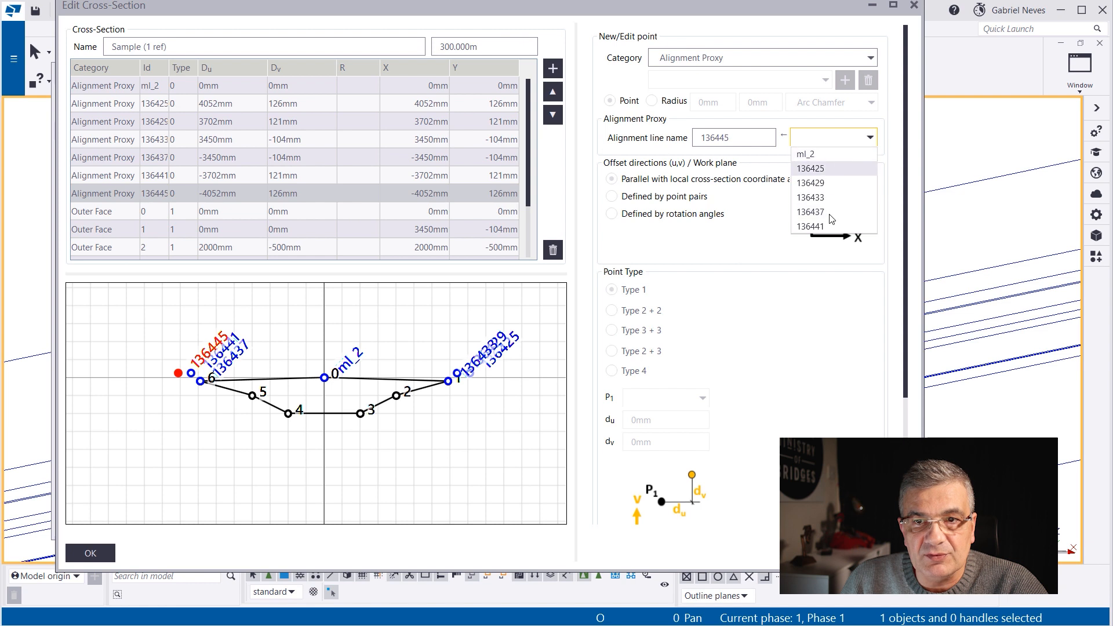
click(250, 328)
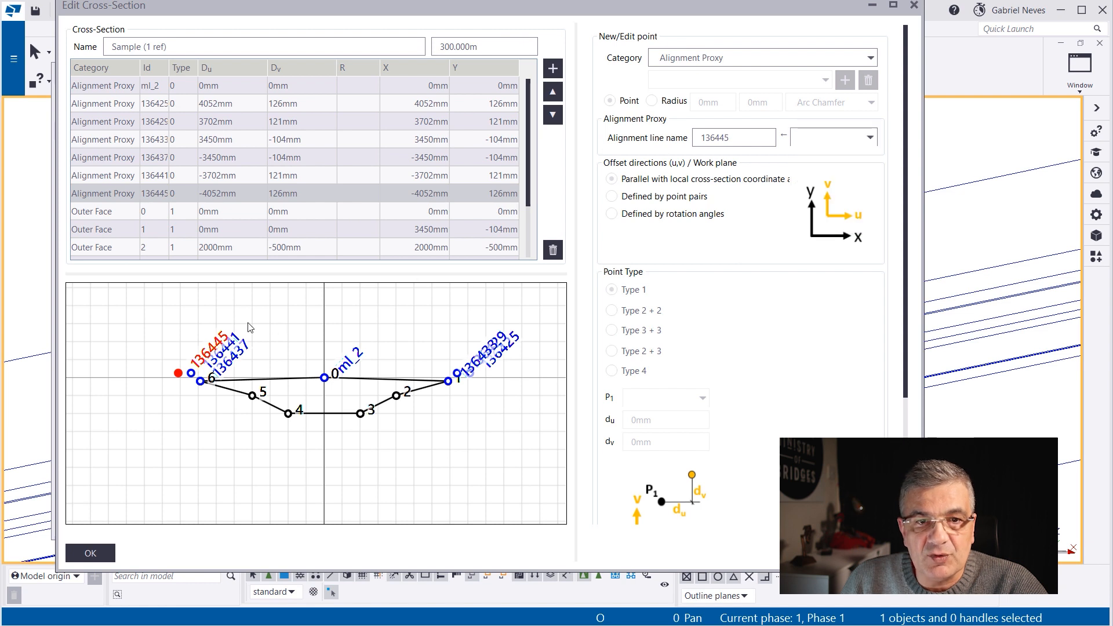
click(552, 251)
click(89, 552)
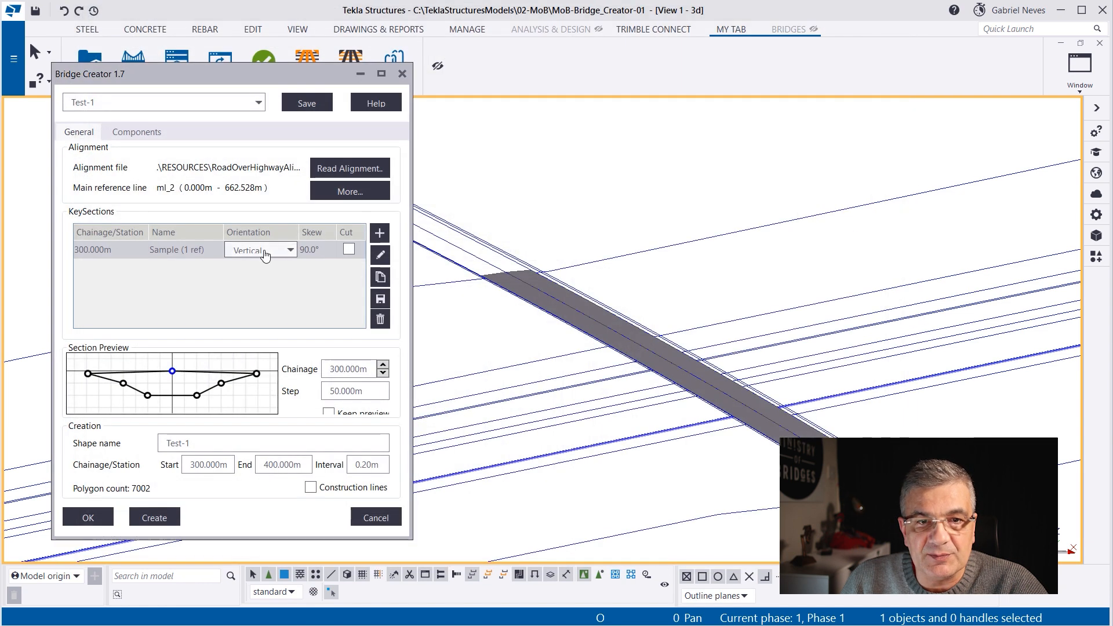
Check which alignment lines proxy 136441 can be assigned to in the Sample cross-section
click(381, 255)
click(174, 403)
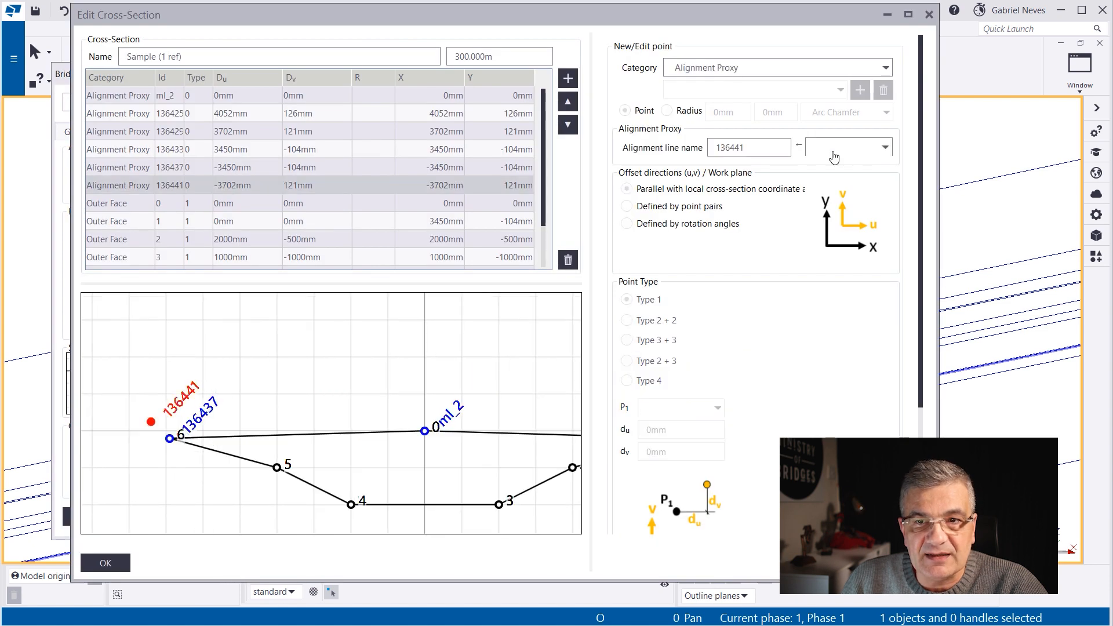
click(847, 148)
click(352, 401)
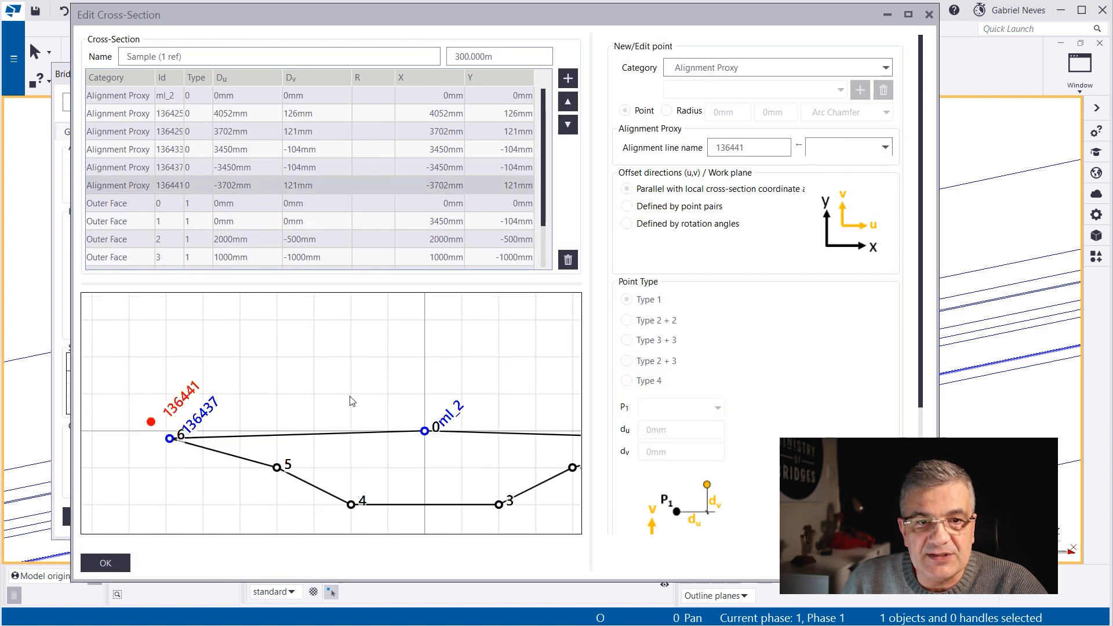
click(105, 563)
Reactivate alignment line 136445 in the list of read alignments
click(348, 168)
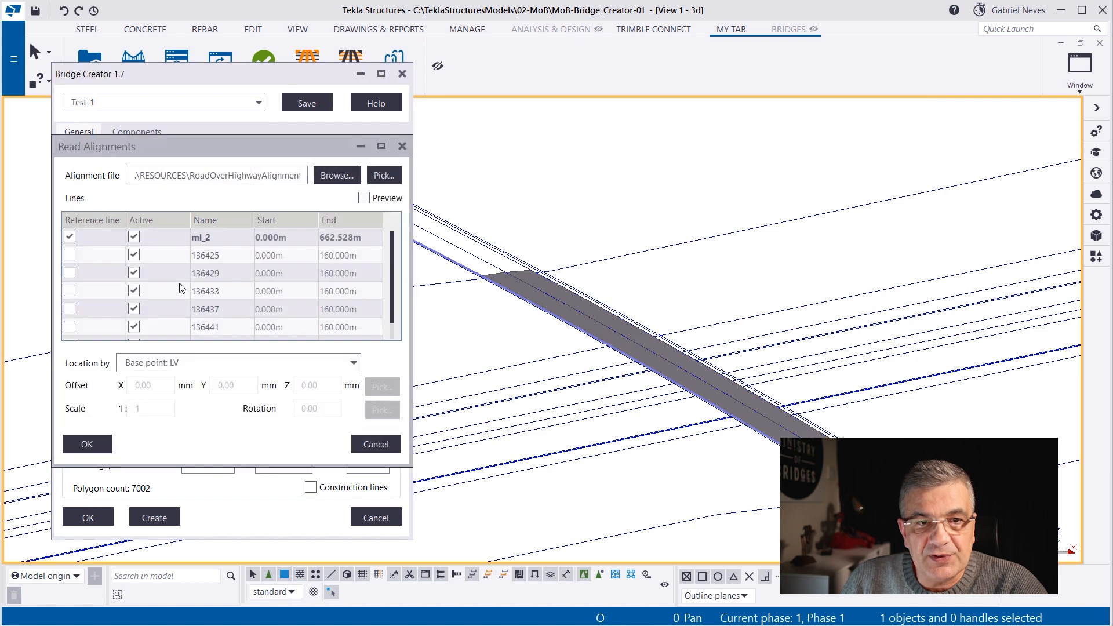
scroll(139, 292, down, 1)
click(135, 328)
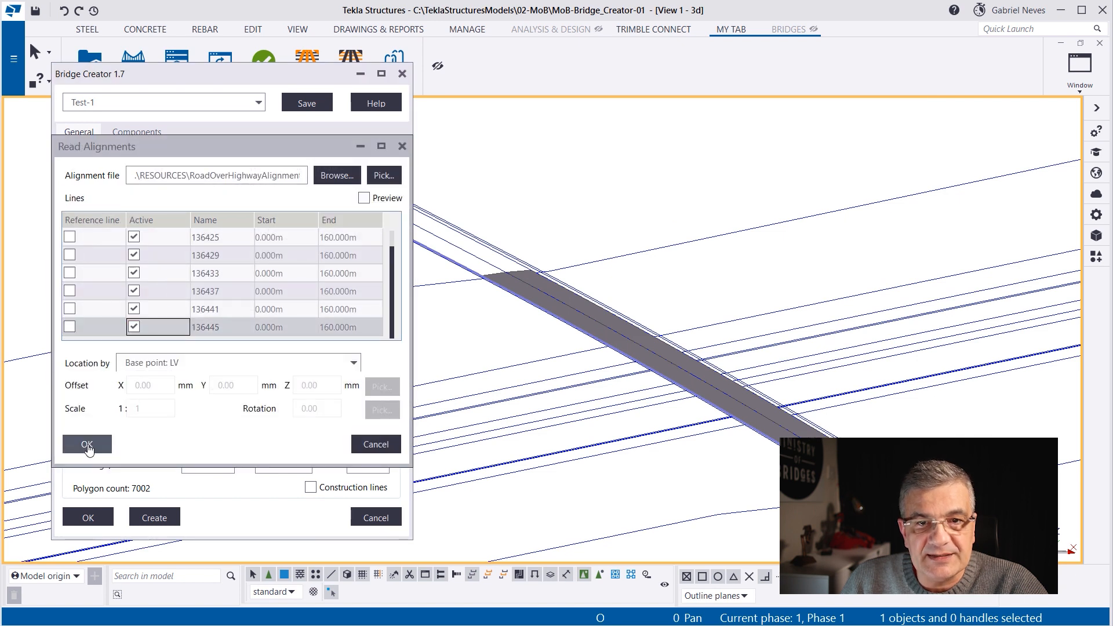
click(87, 444)
Add a new alignment proxy after 136441 in the Sample cross-section and assign it to alignment line 136445
click(381, 254)
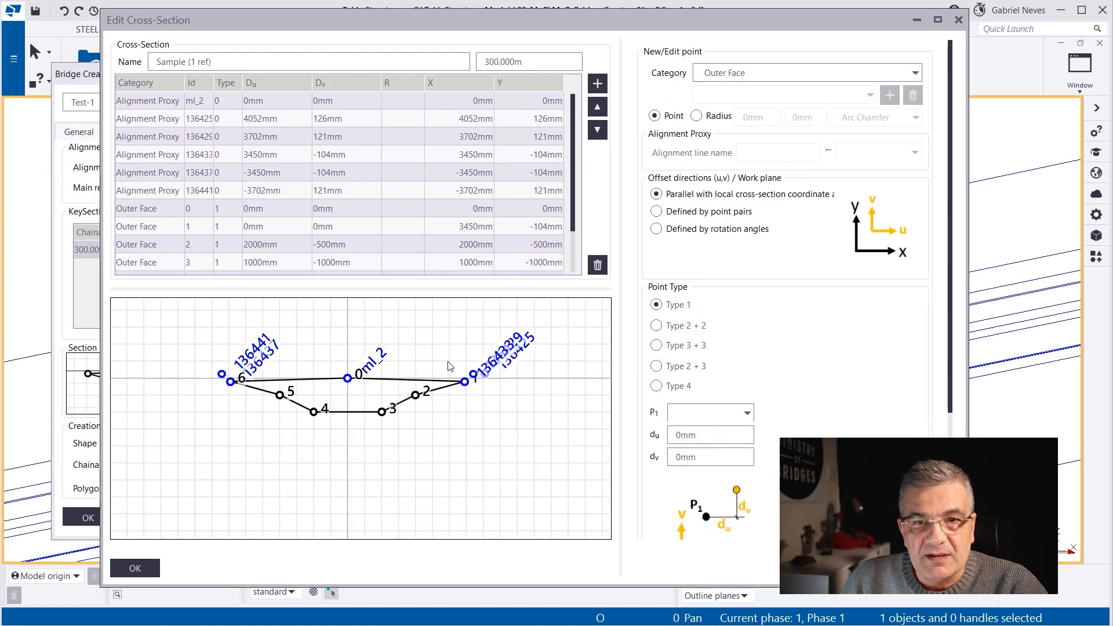
click(255, 352)
click(875, 152)
click(261, 326)
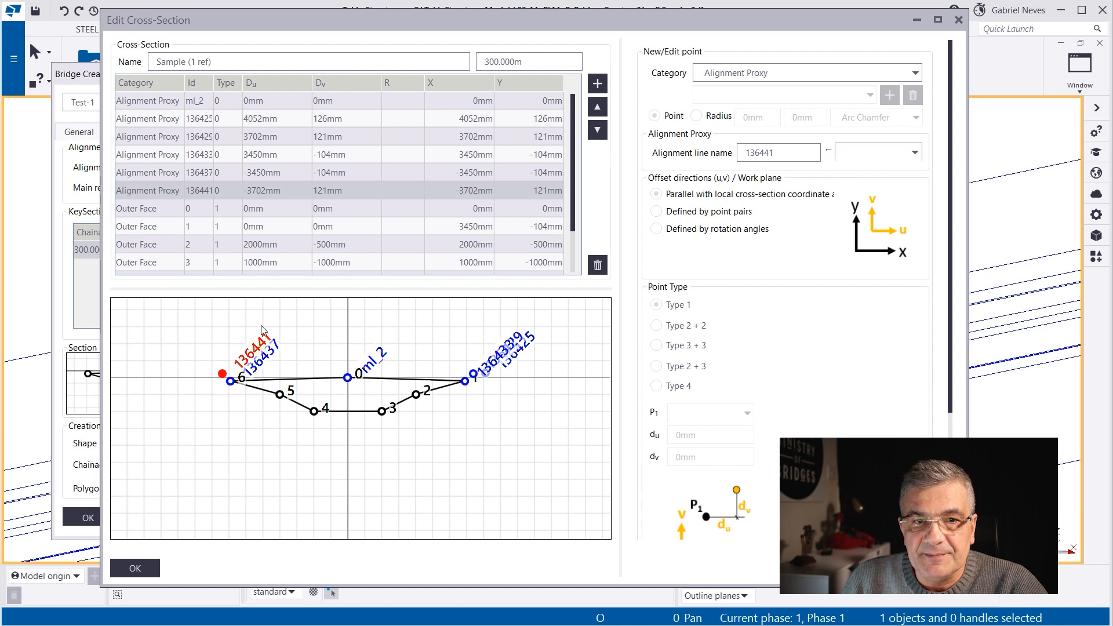
click(597, 83)
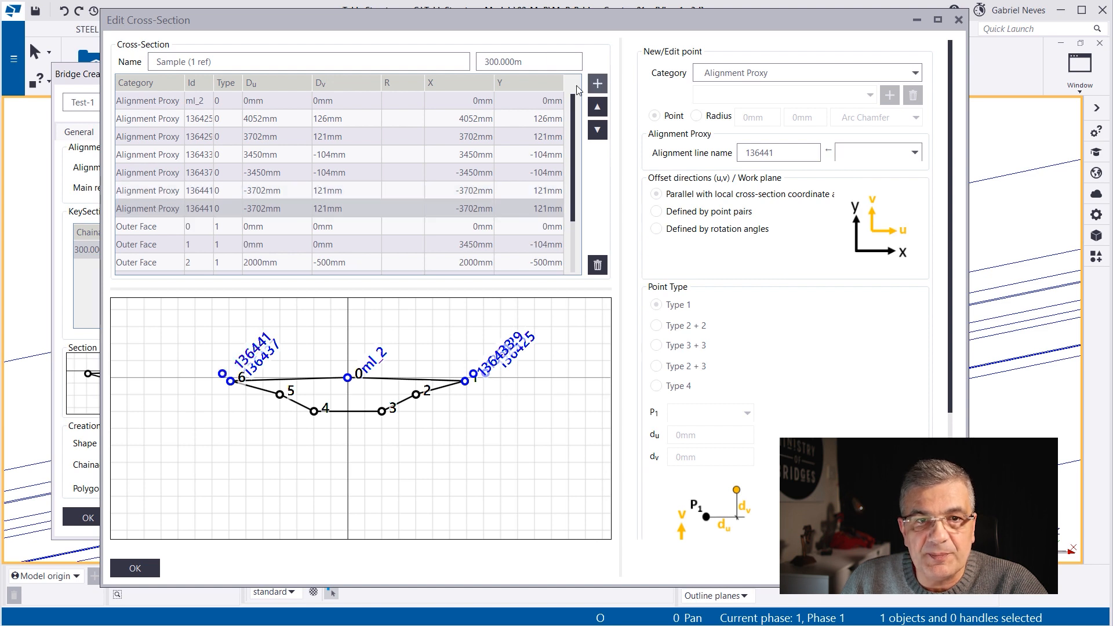
click(914, 152)
click(870, 255)
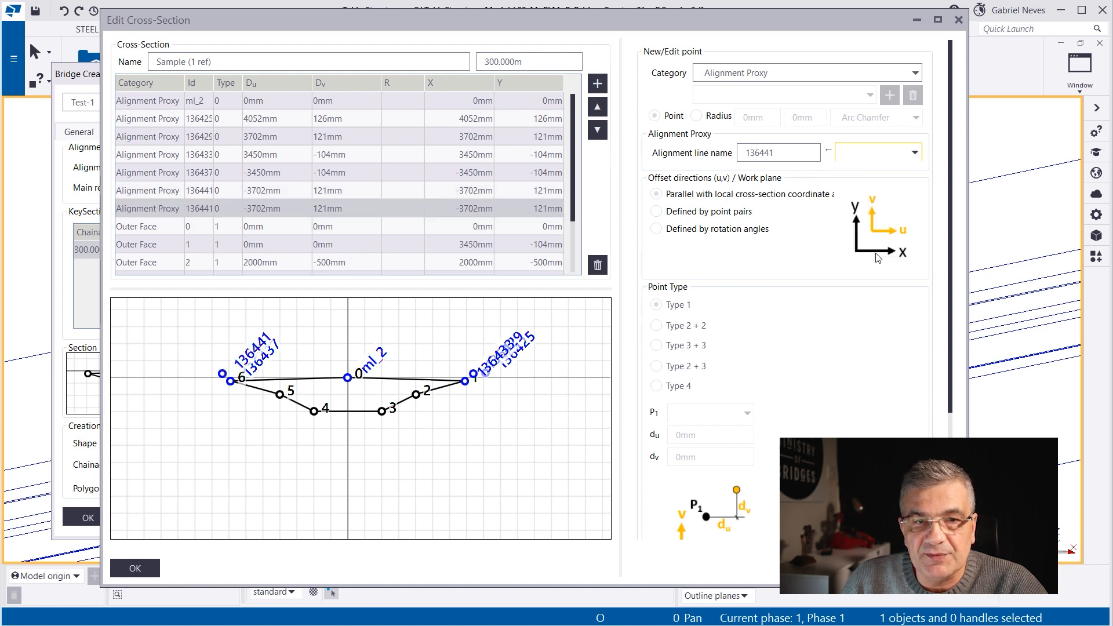
scroll(207, 408, up, 3)
scroll(226, 425, down, 3)
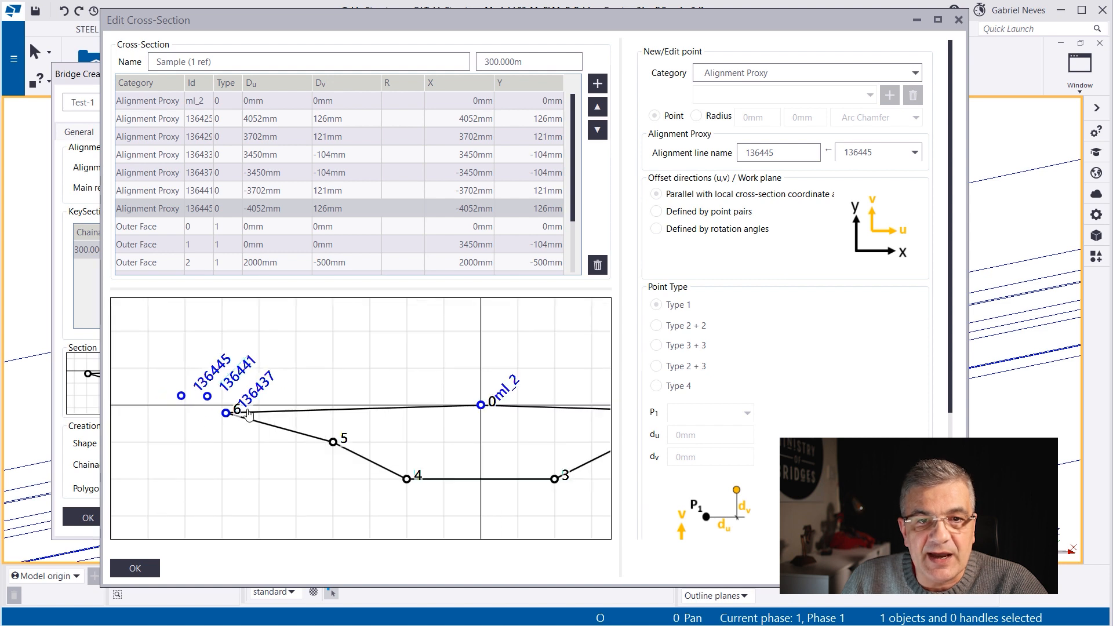
scroll(255, 457, down, 3)
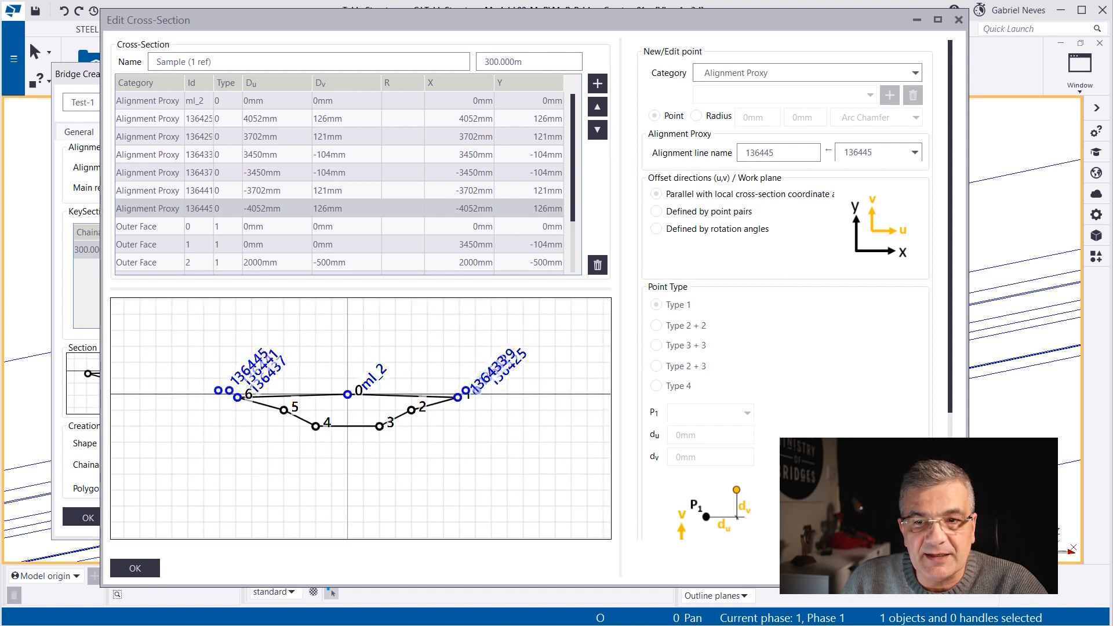
click(135, 568)
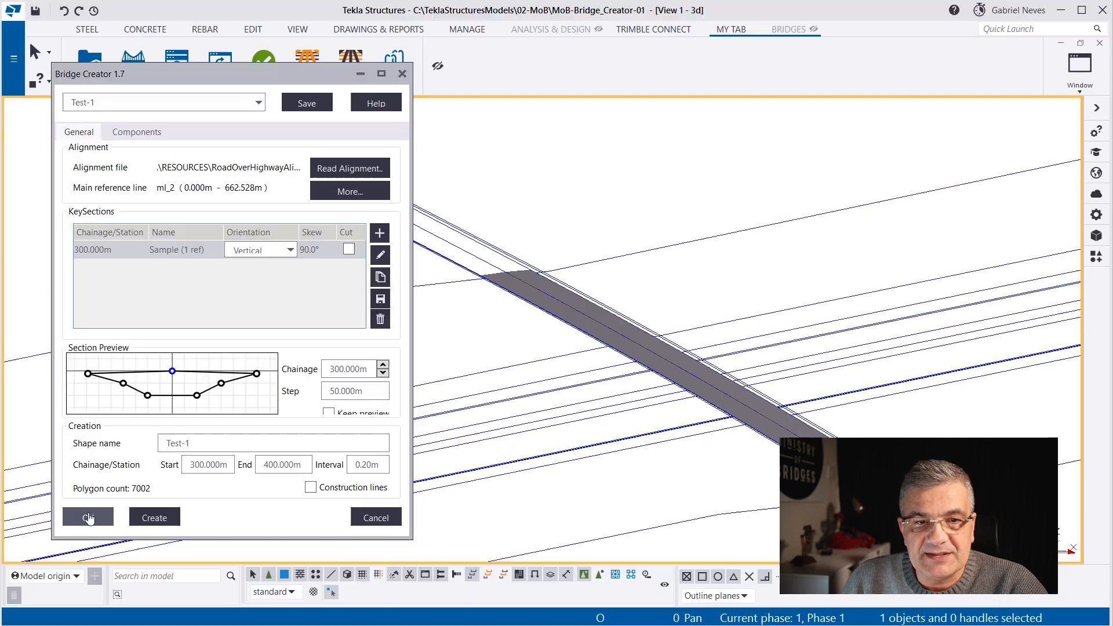
Accept and close the Bridge Creator settings, then delete the created deck from the 3D view
click(87, 517)
click(254, 345)
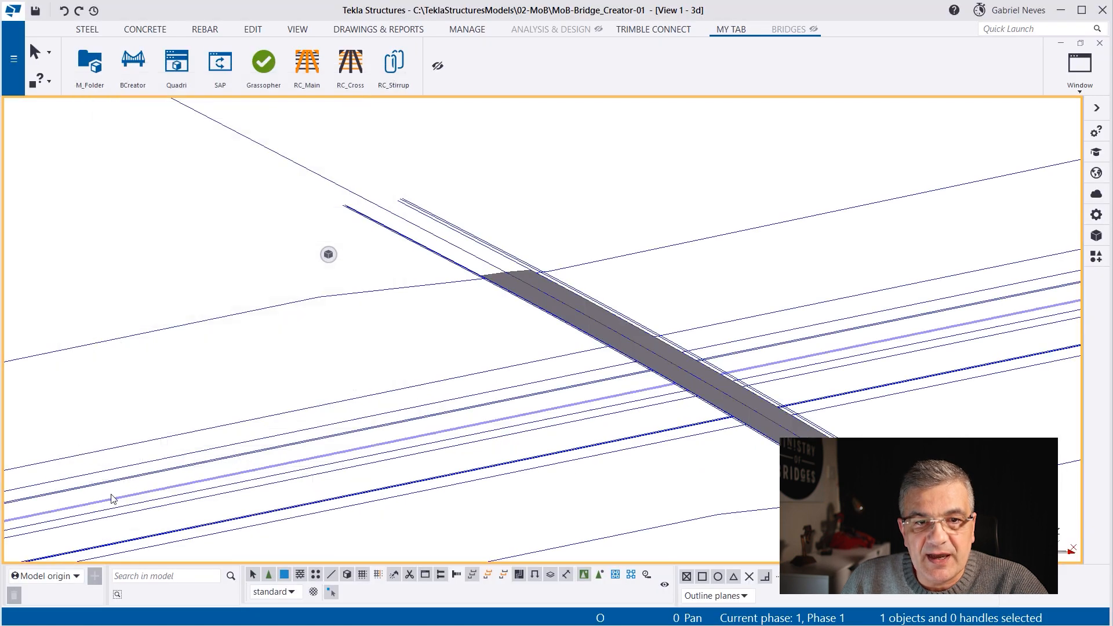
scroll(533, 177, down, 2)
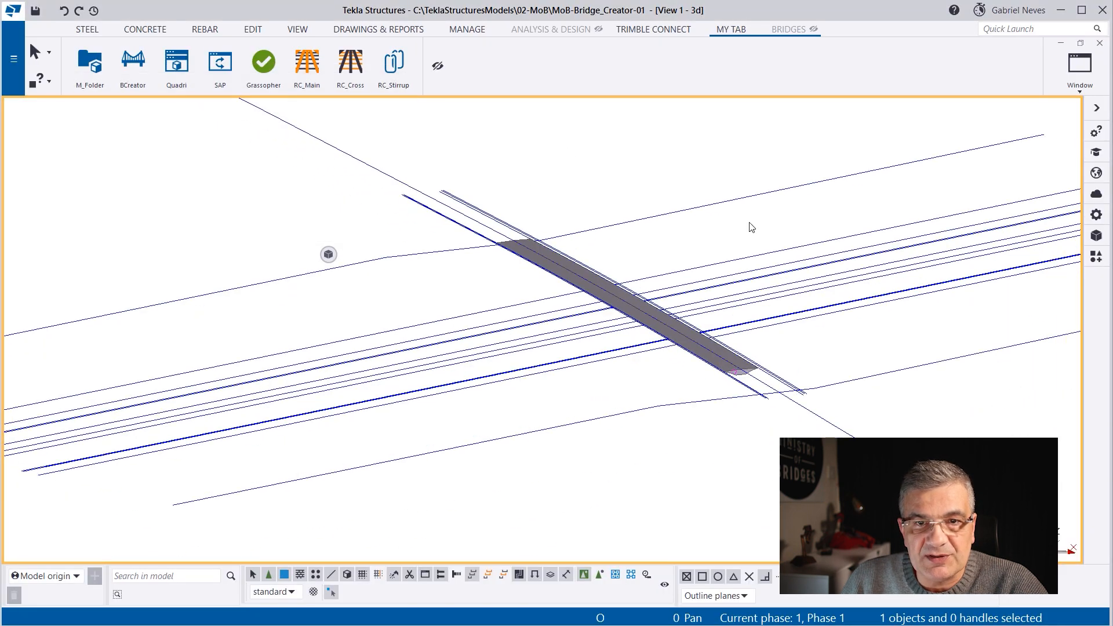
scroll(750, 226, down, 1)
drag(477, 156, 752, 424)
key(Delete)
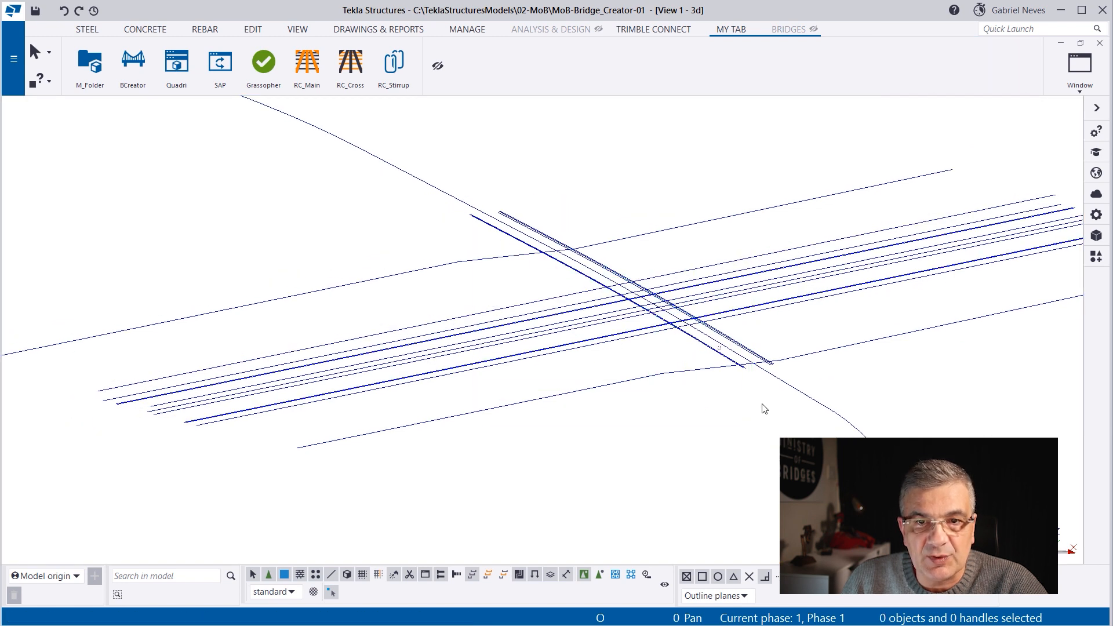
click(1095, 234)
click(893, 184)
scroll(458, 290, down, 4)
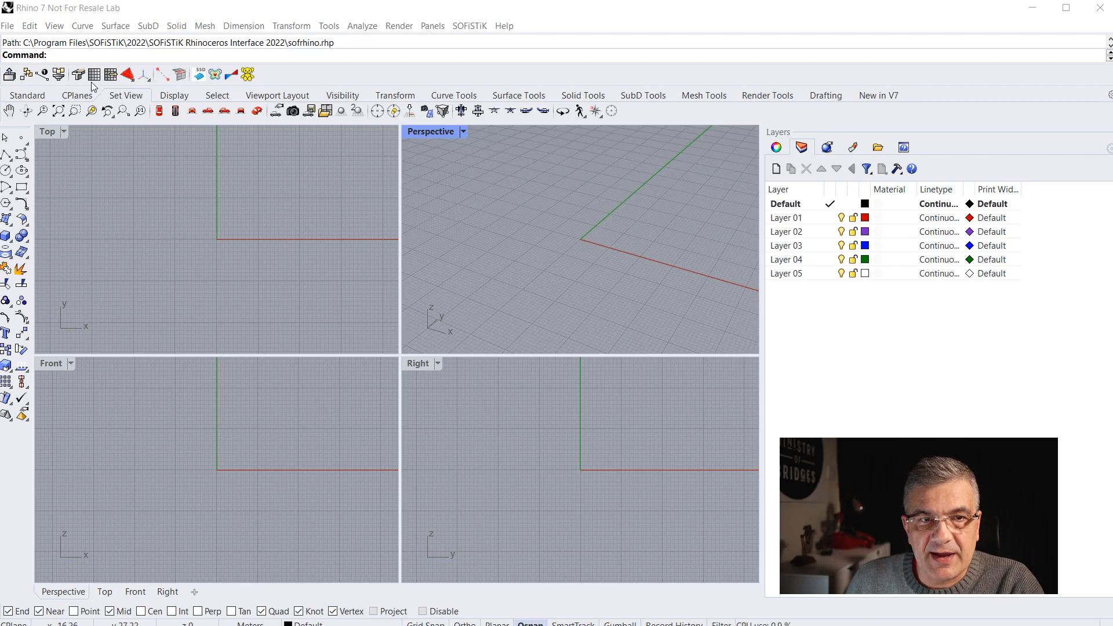
Open the LV-ROADS.3dm model from the RESOURCES folder in Rhino
click(8, 27)
click(29, 53)
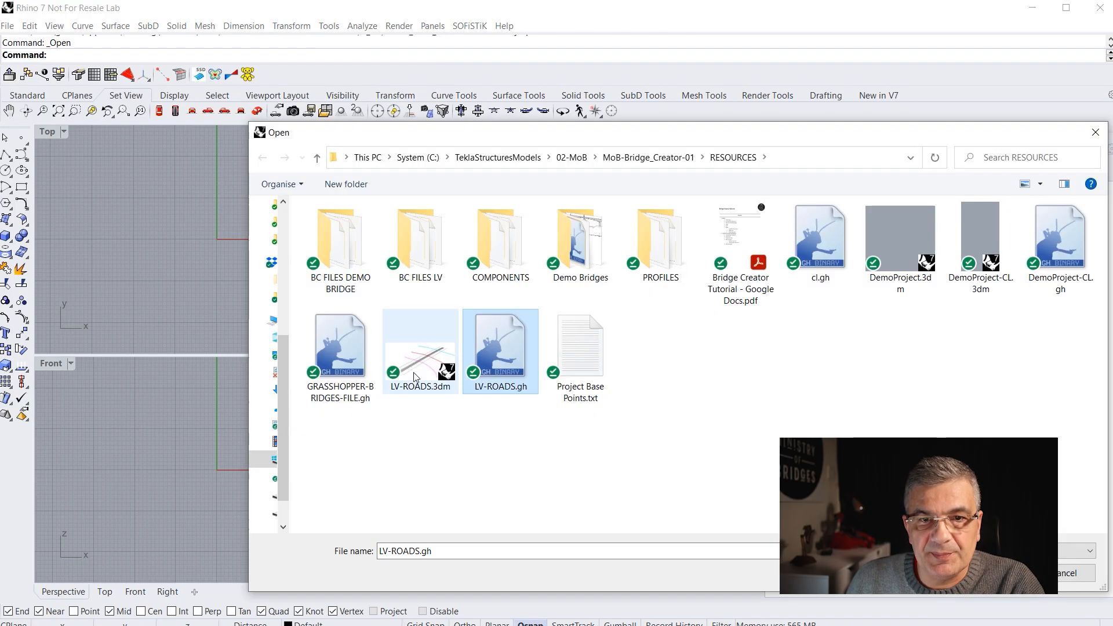
click(995, 573)
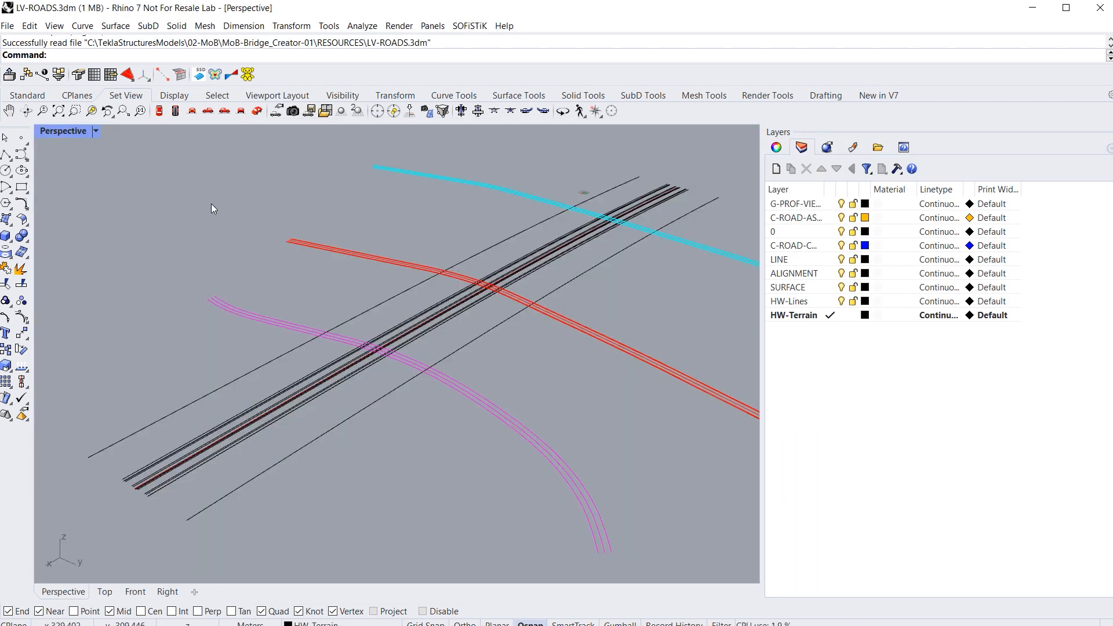
scroll(232, 406, down, 5)
Launch Grasshopper from Rhino and start a new, empty definition
text(Grasshopper)
key(Return)
click(10, 27)
click(40, 42)
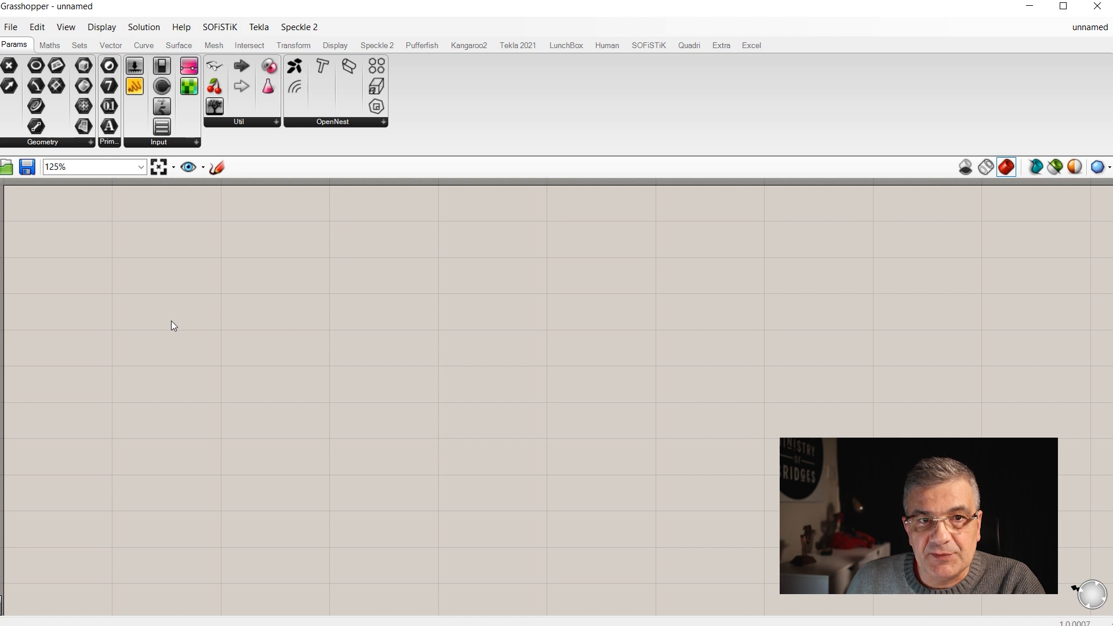
click(517, 44)
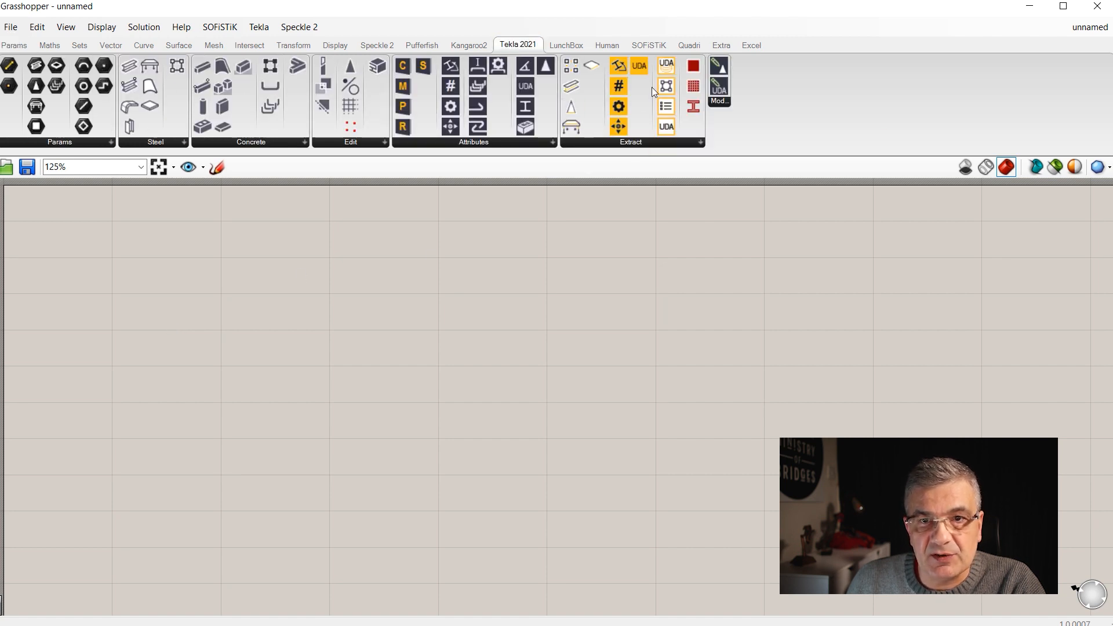
click(652, 45)
click(689, 45)
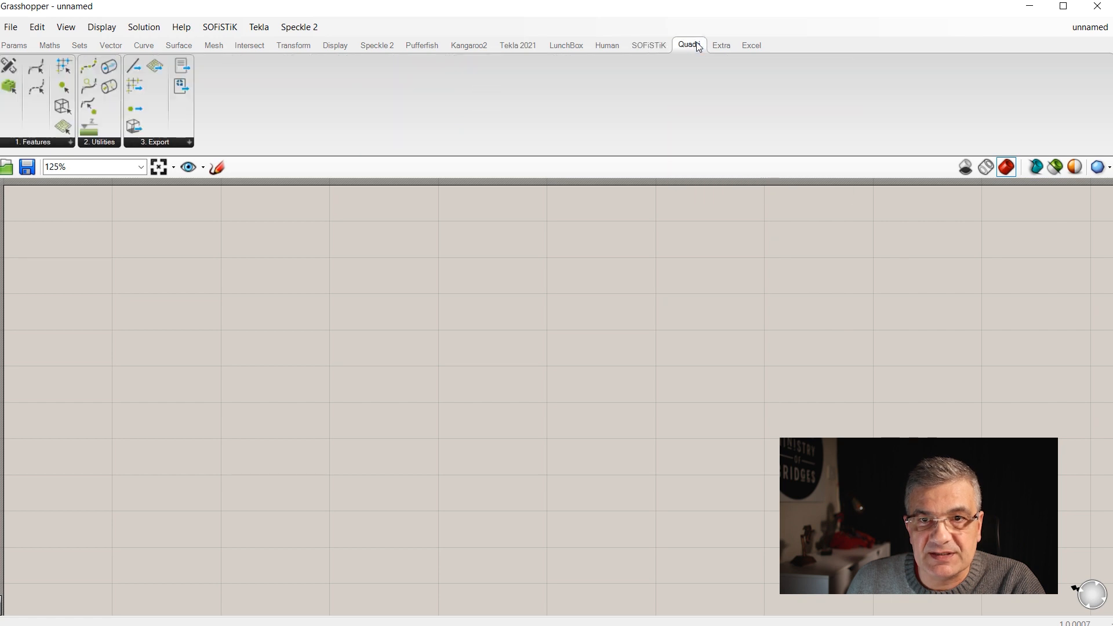
click(518, 45)
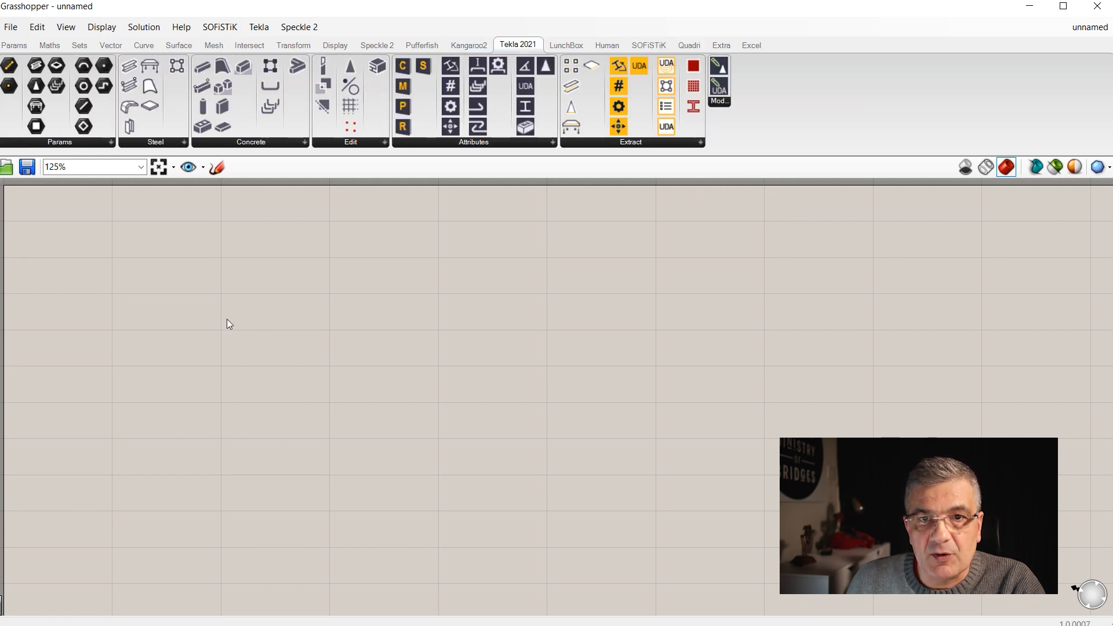
Place a Curve parameter on the canvas and a Tekla Construction Object component beside it
double_click(247, 322)
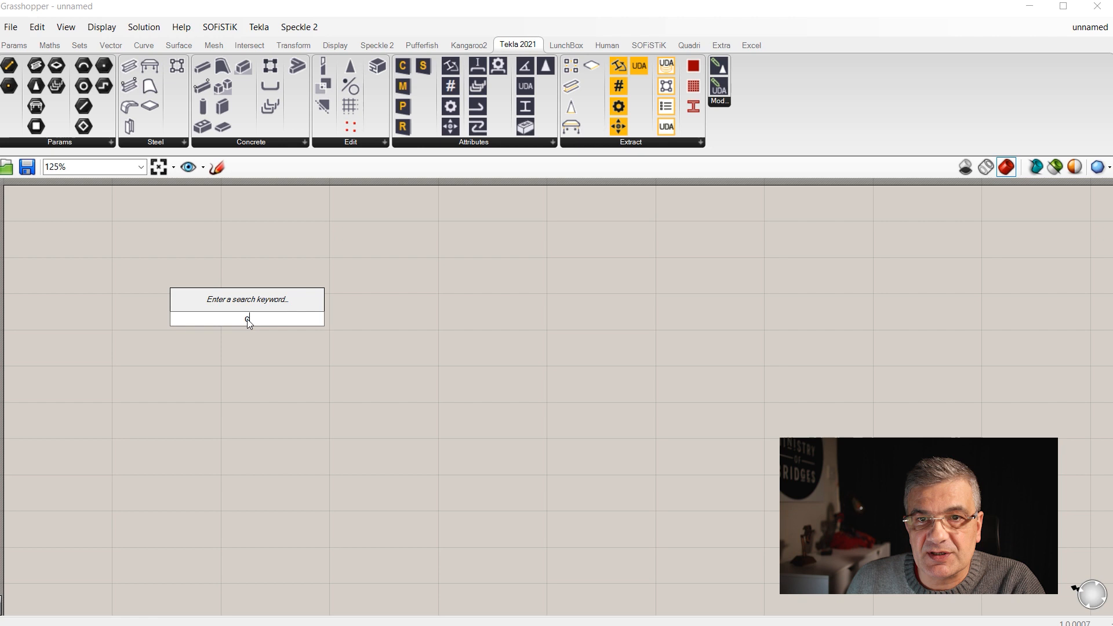
text(curve)
click(236, 303)
drag(236, 315, 193, 315)
click(382, 281)
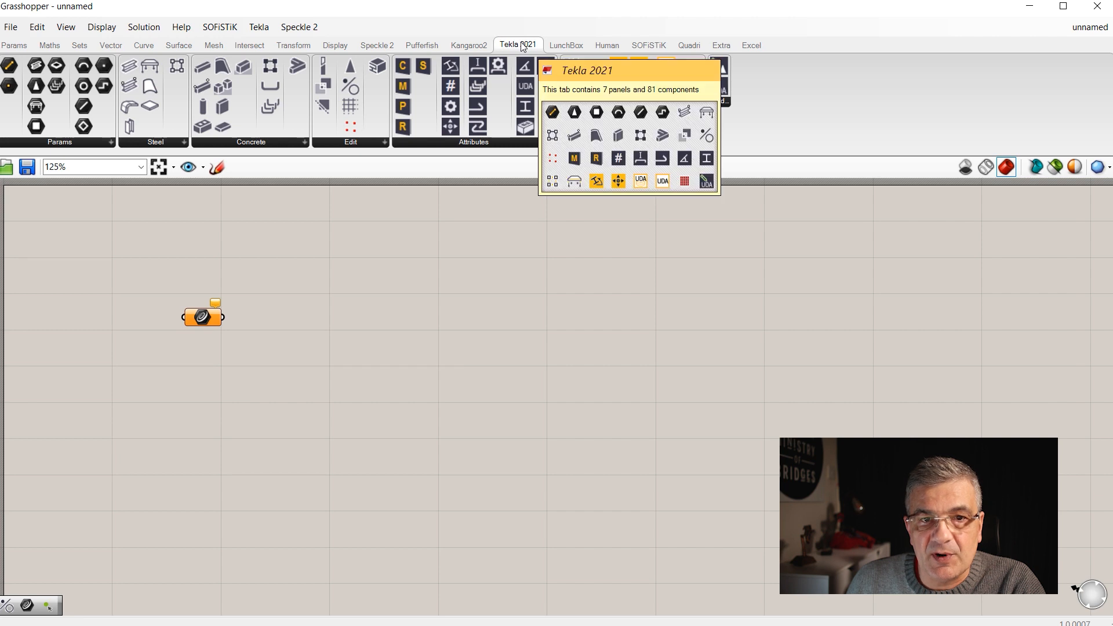
drag(279, 308, 335, 332)
scroll(242, 339, up, 3)
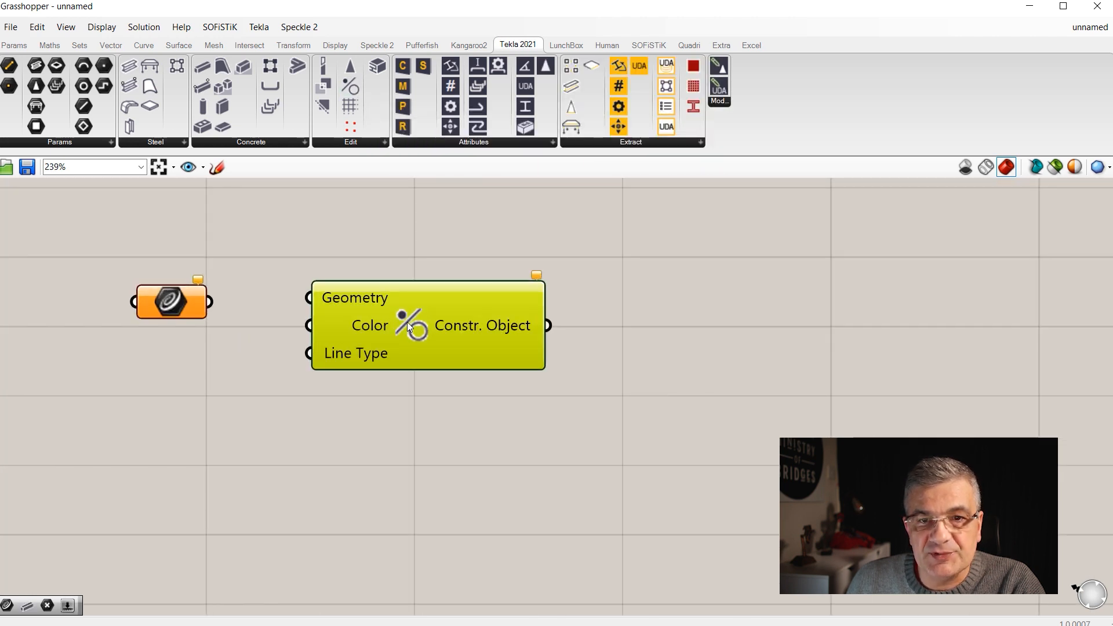
Add a number slider starting at 1 and connect it to the Construction Object's Color input
mouse_move(408, 327)
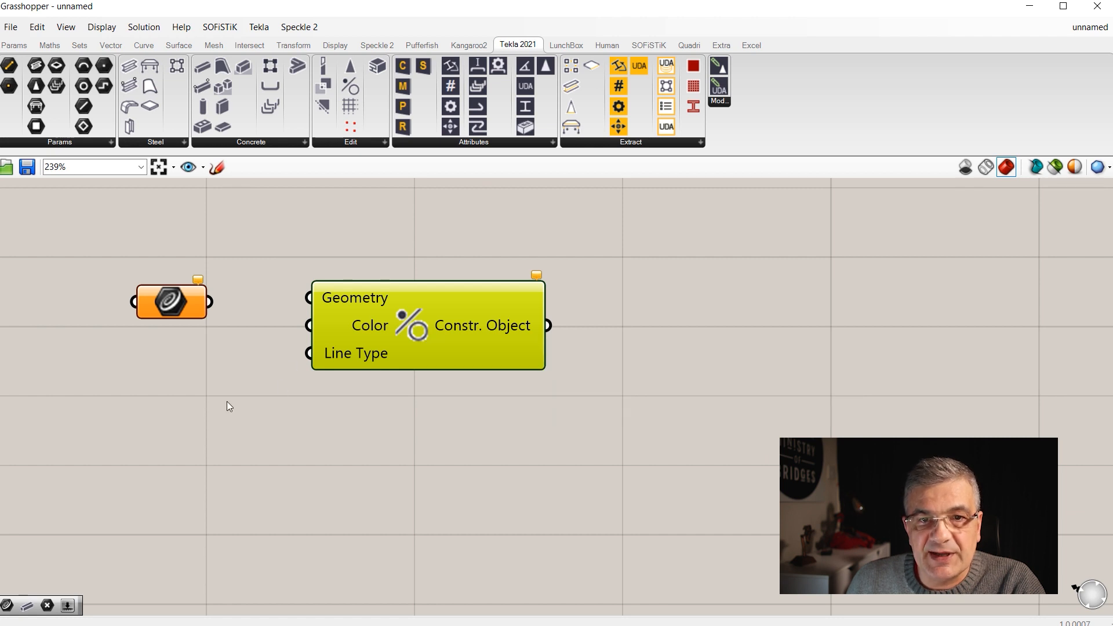
double_click(185, 430)
text(1)
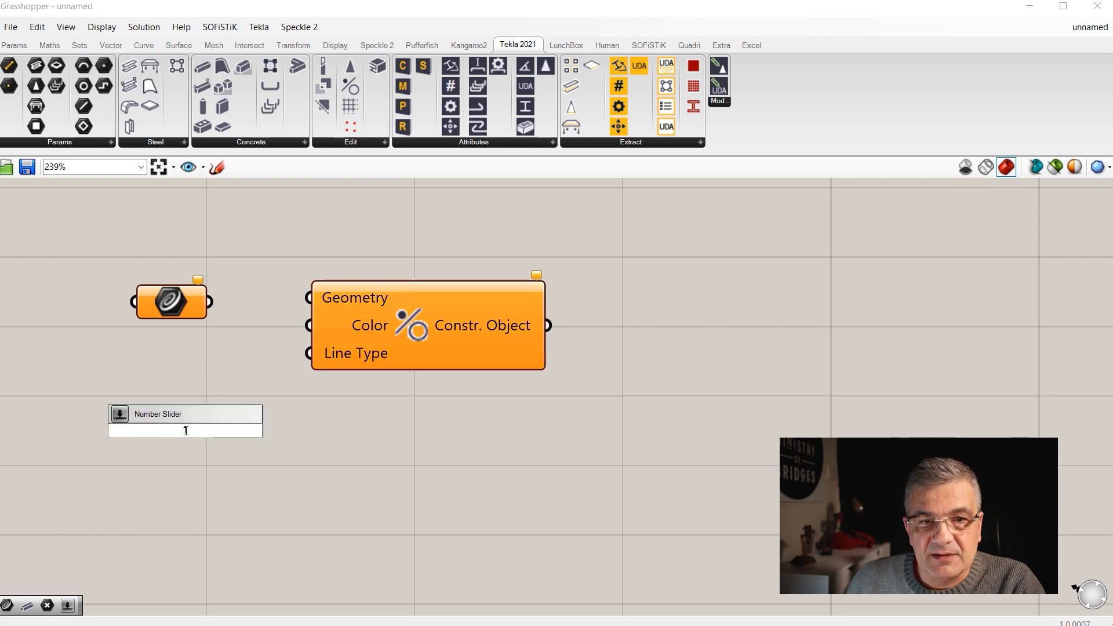
text(<)
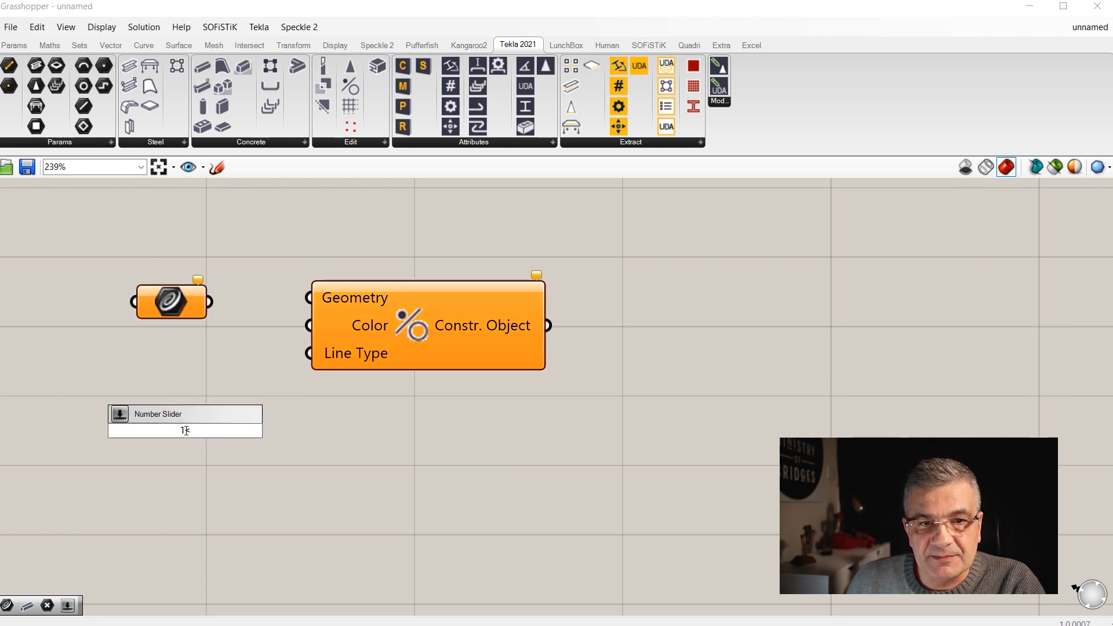
text(3)
key(Return)
drag(412, 348, 590, 342)
drag(329, 432, 484, 317)
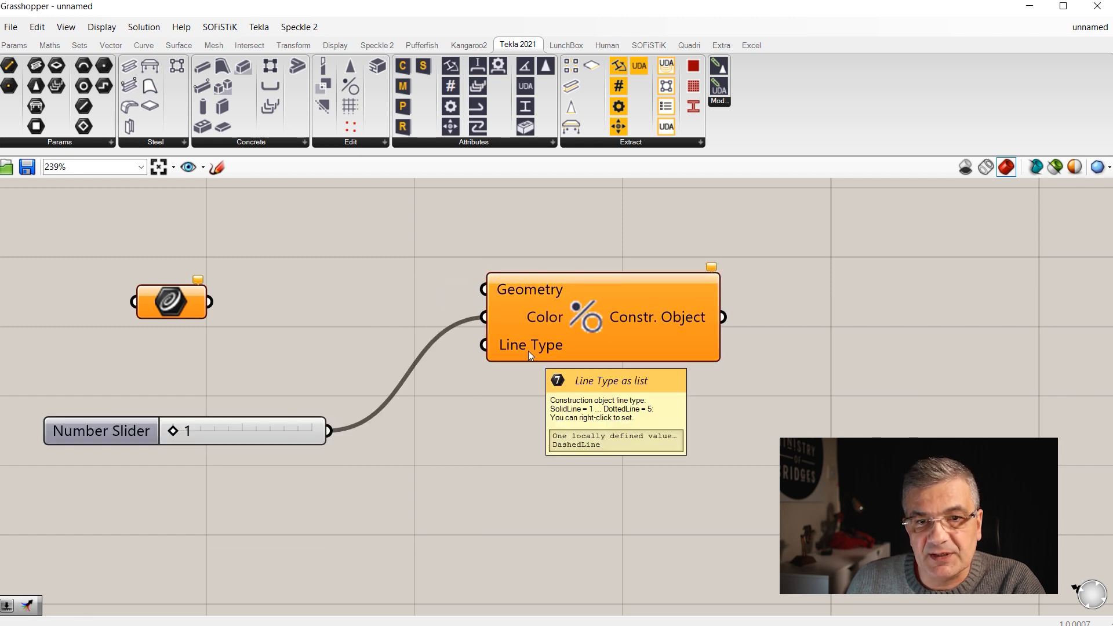
Set the Construction Object's line type to SolidLine and connect the Curve parameter to its Geometry input
right_click(527, 348)
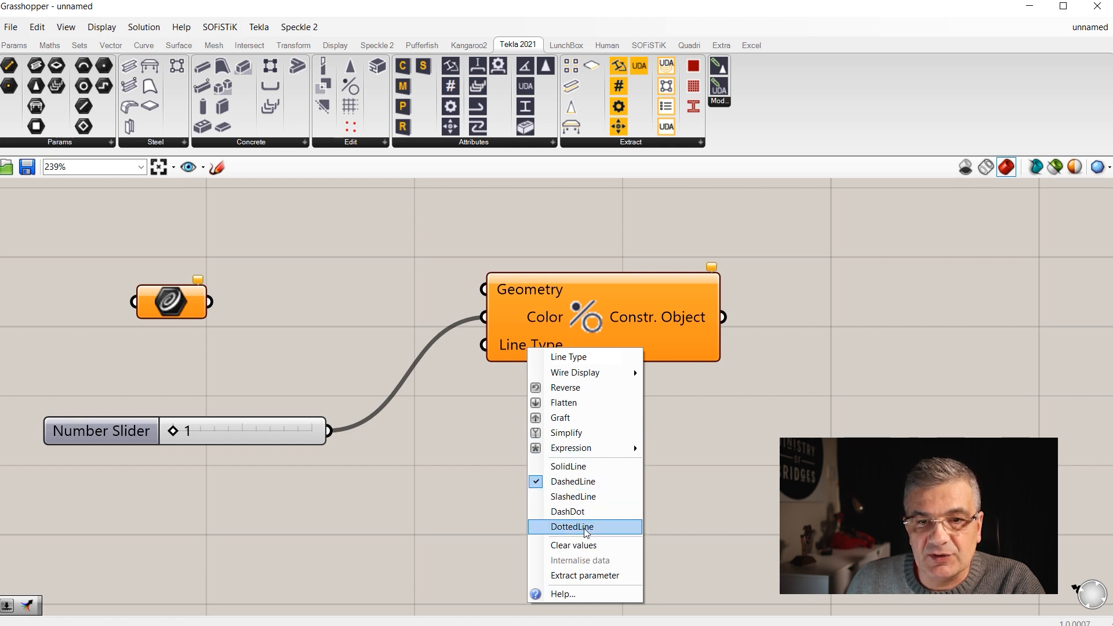
click(571, 468)
drag(216, 302, 485, 289)
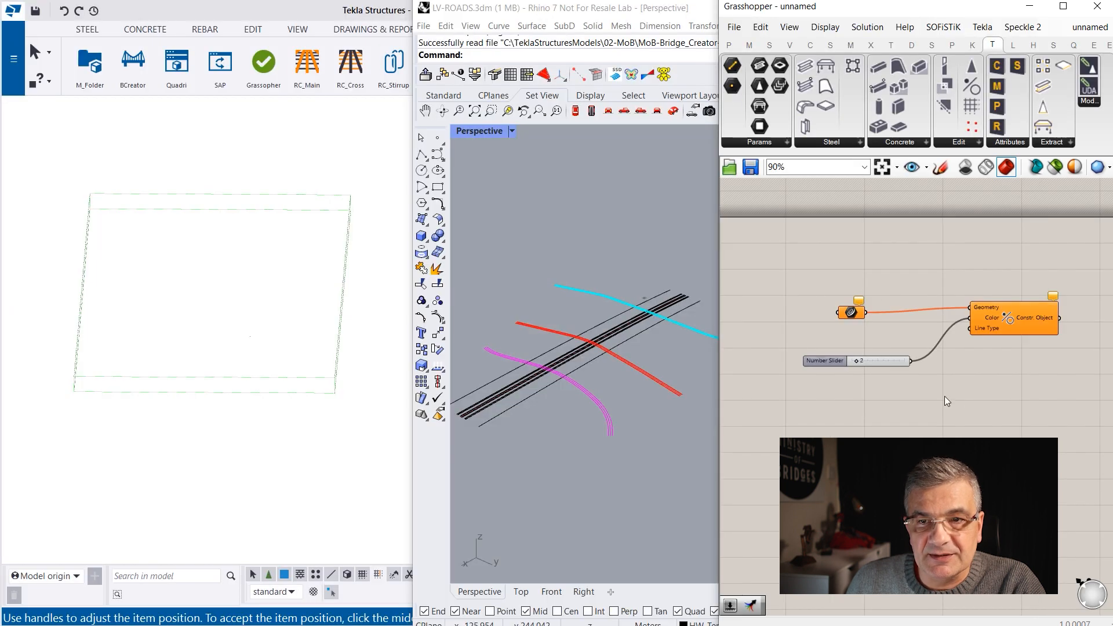
Duplicate the group of Curve parameter, number slider and Construction Object twice, arranging the copies below the original
scroll(944, 395, up, 2)
drag(1042, 410, 846, 264)
scroll(903, 299, down, 2)
key(ctrl+c)
key(ctrl+v)
drag(990, 308, 989, 384)
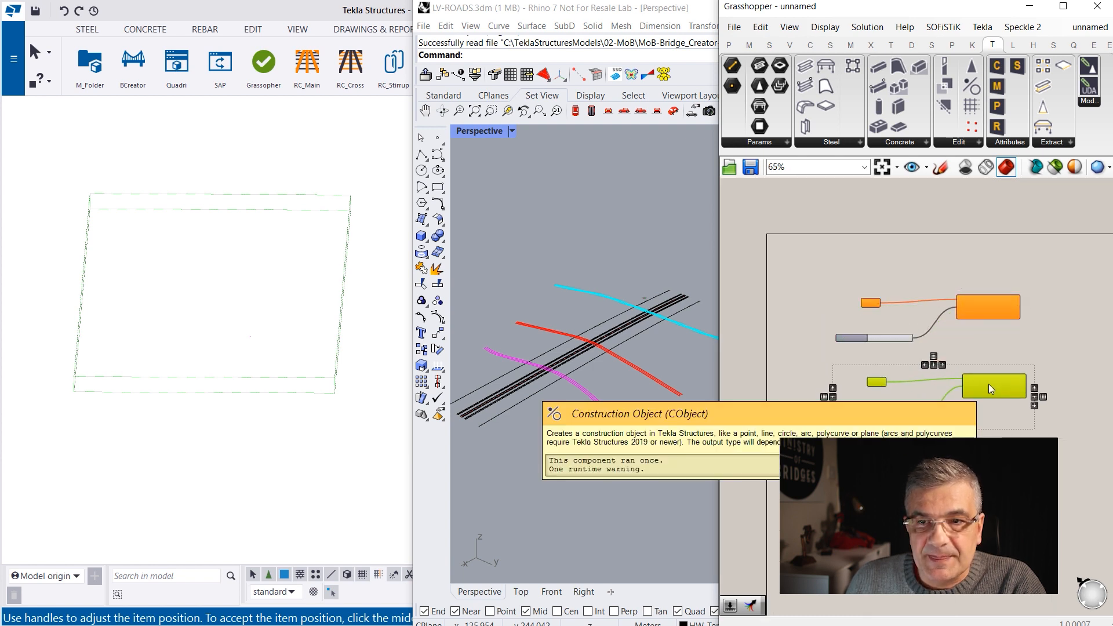
key(ctrl+v)
drag(994, 316, 985, 464)
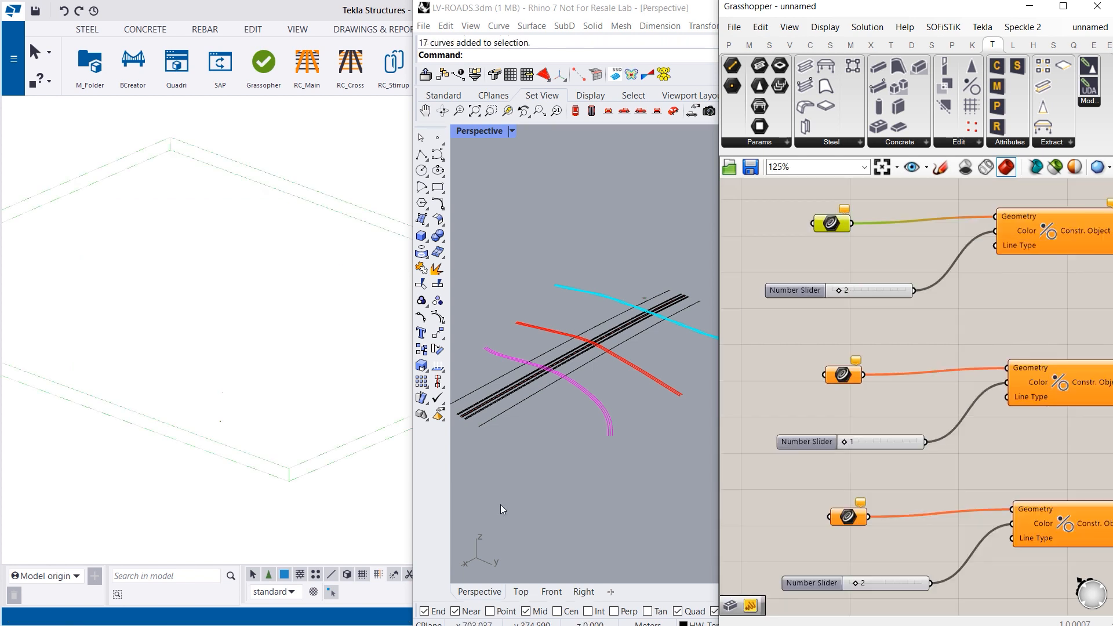
Reference the selected straight black highway lines from Rhino as multiple curves in the first Curve parameter
right_click(830, 221)
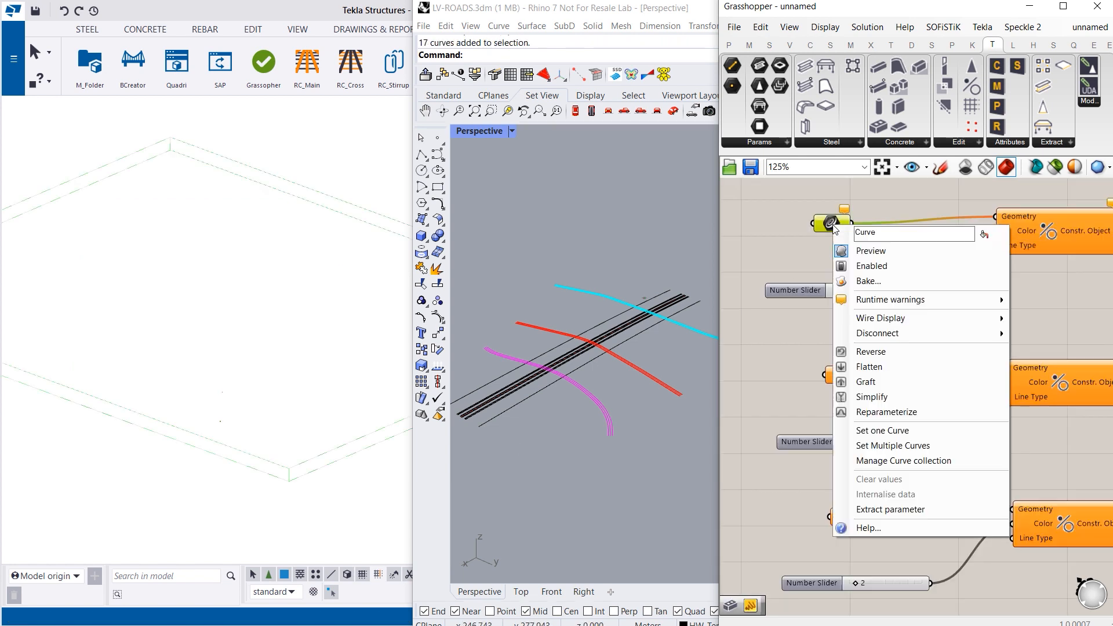
click(903, 446)
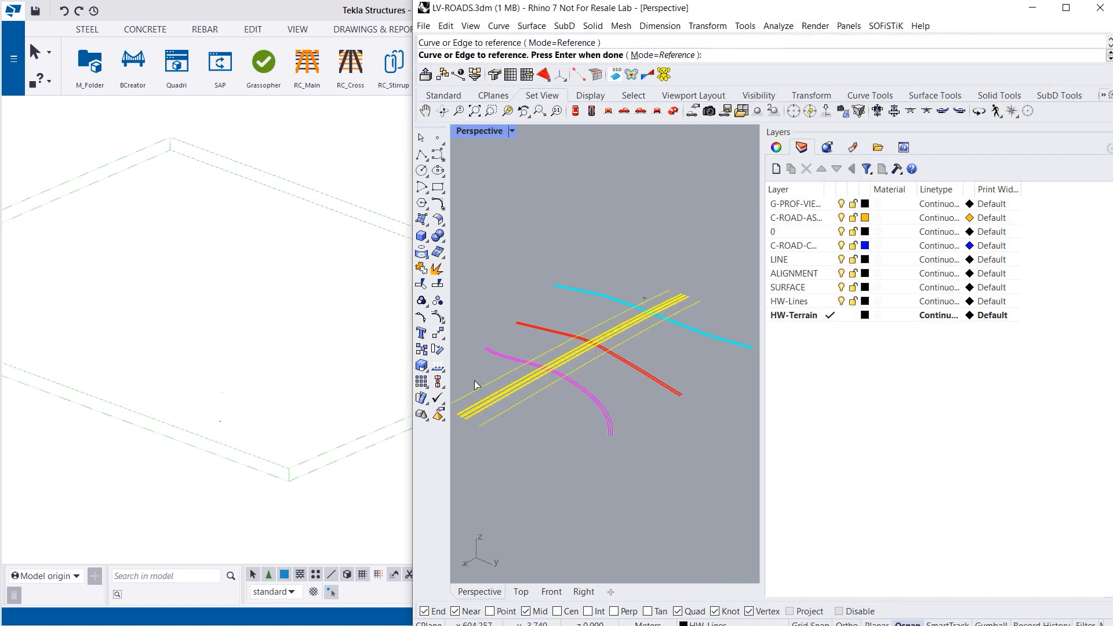
key(Return)
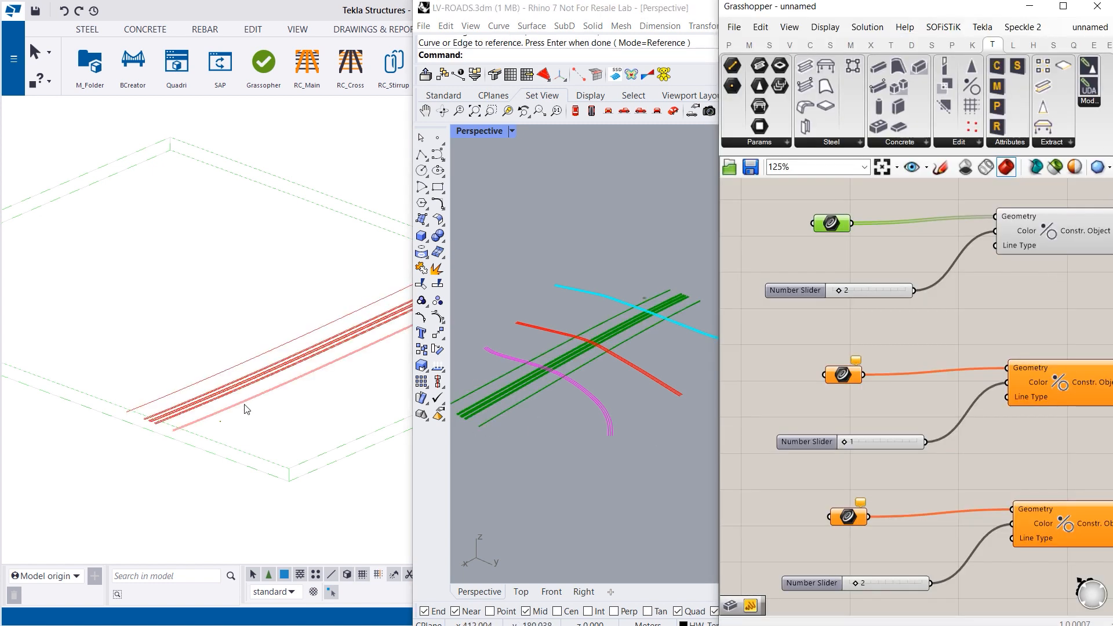
click(788, 333)
Reference the red road curves as multiple curves in the second Curve parameter and set its color slider to 4
drag(663, 364, 631, 387)
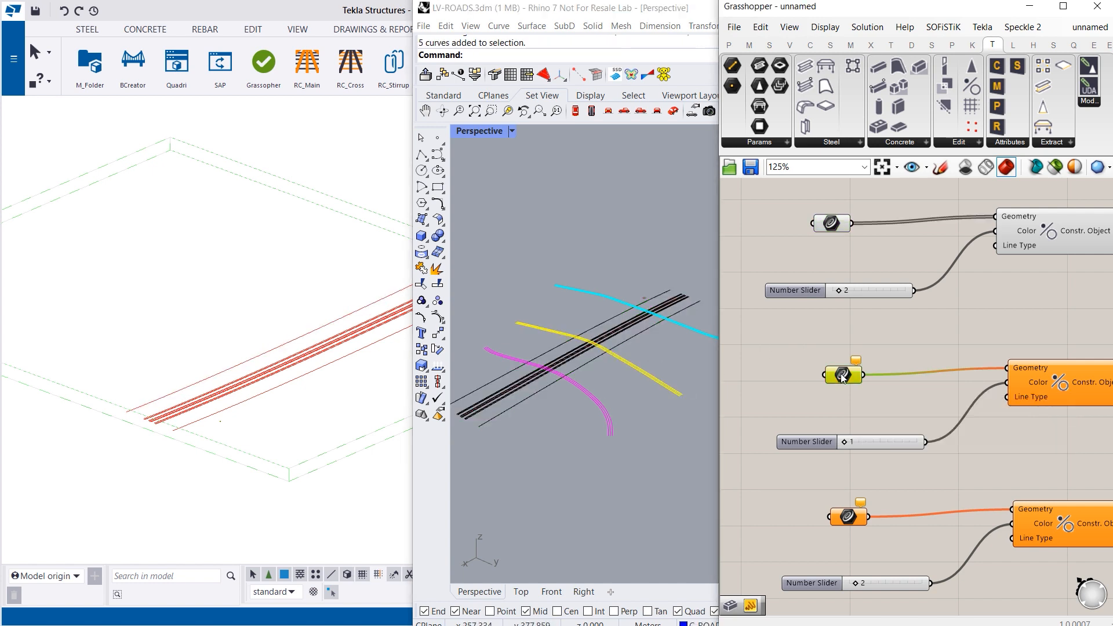
right_click(842, 376)
click(900, 558)
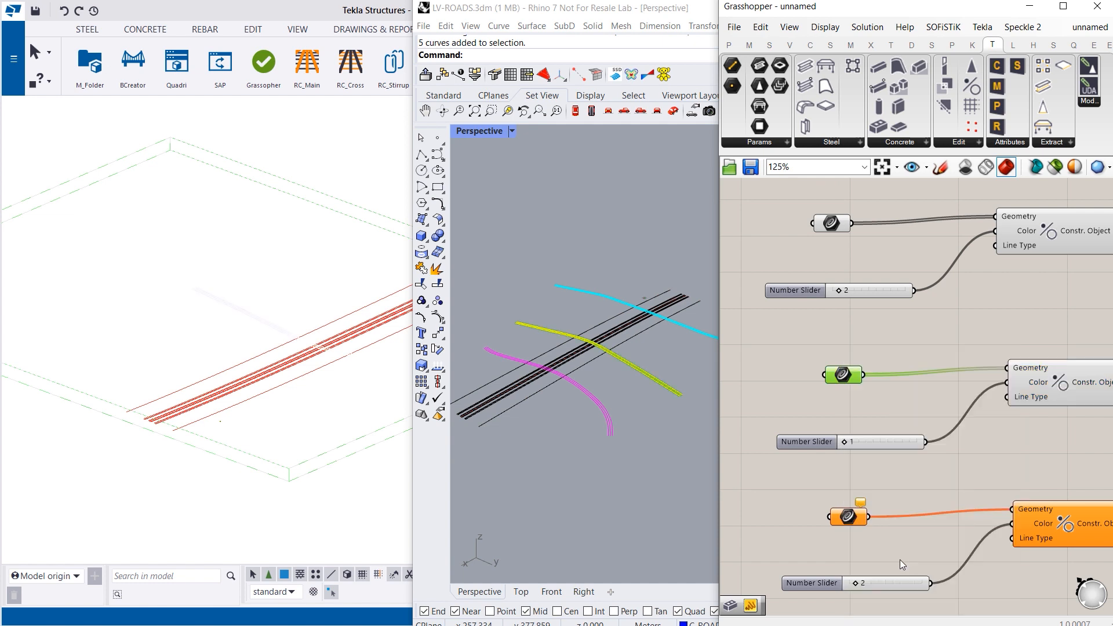
drag(845, 444, 862, 442)
click(893, 412)
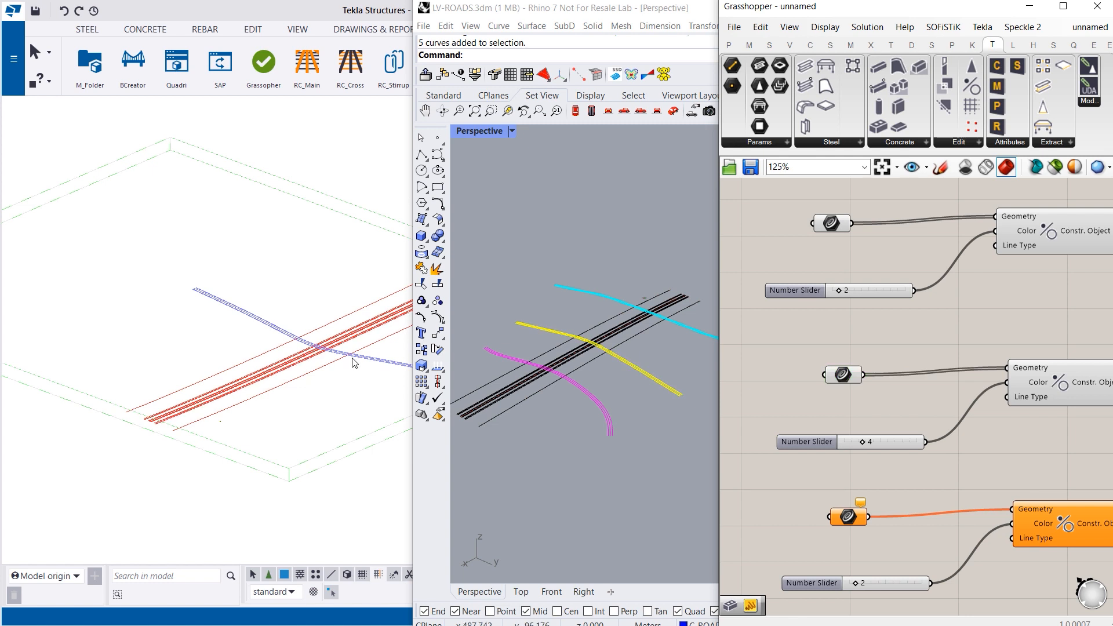
Reference the magenta road curves as multiple curves in the third Curve parameter and change their construction object color to cyan
click(604, 430)
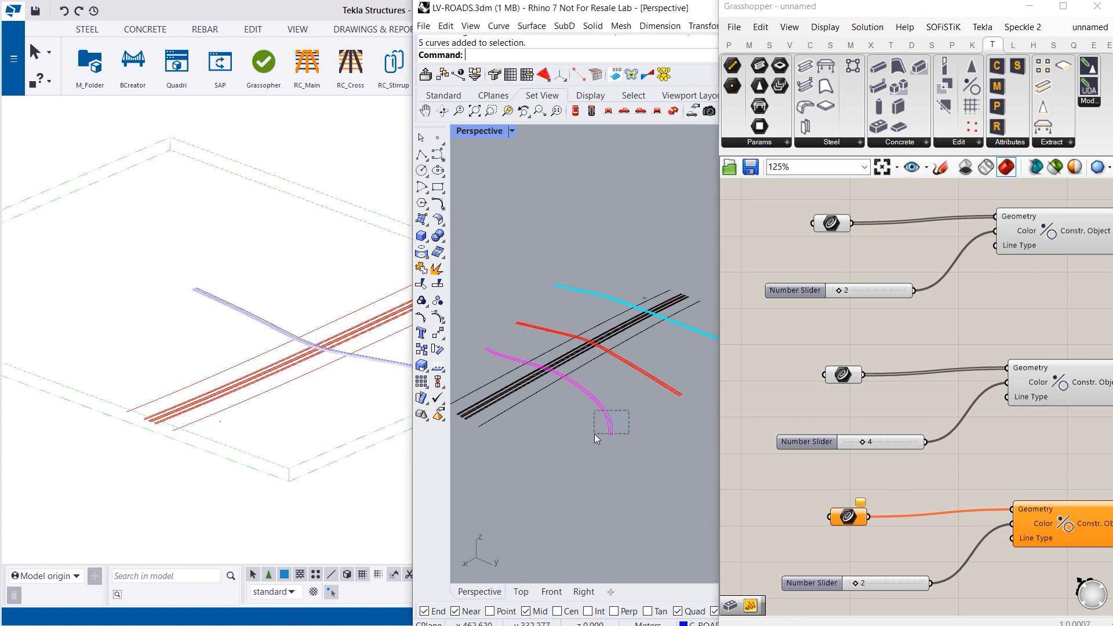
right_click(860, 523)
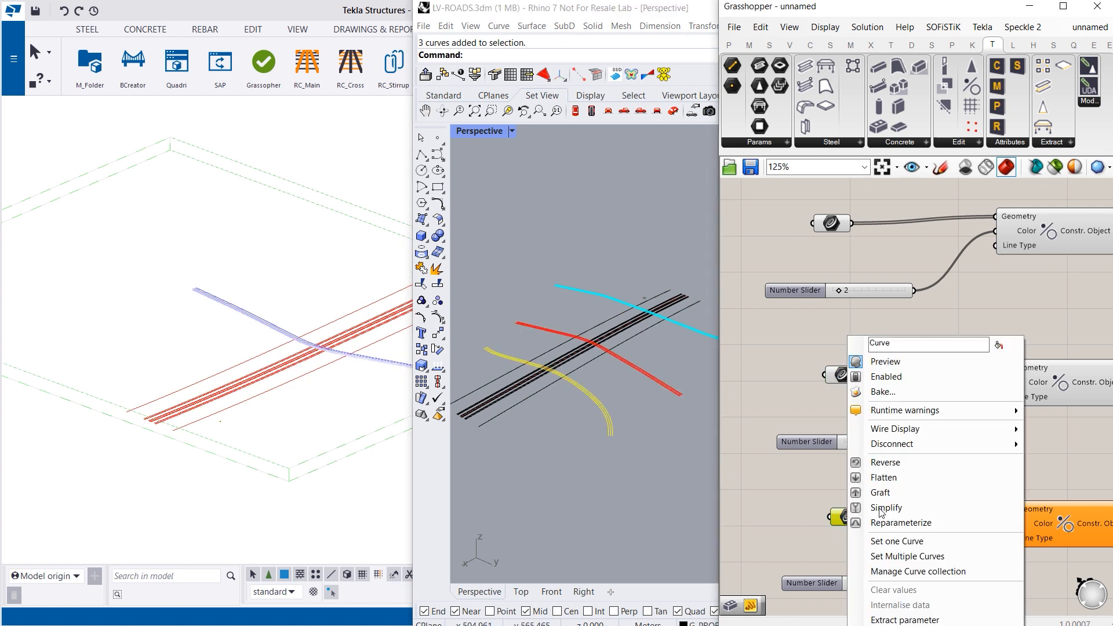
click(931, 559)
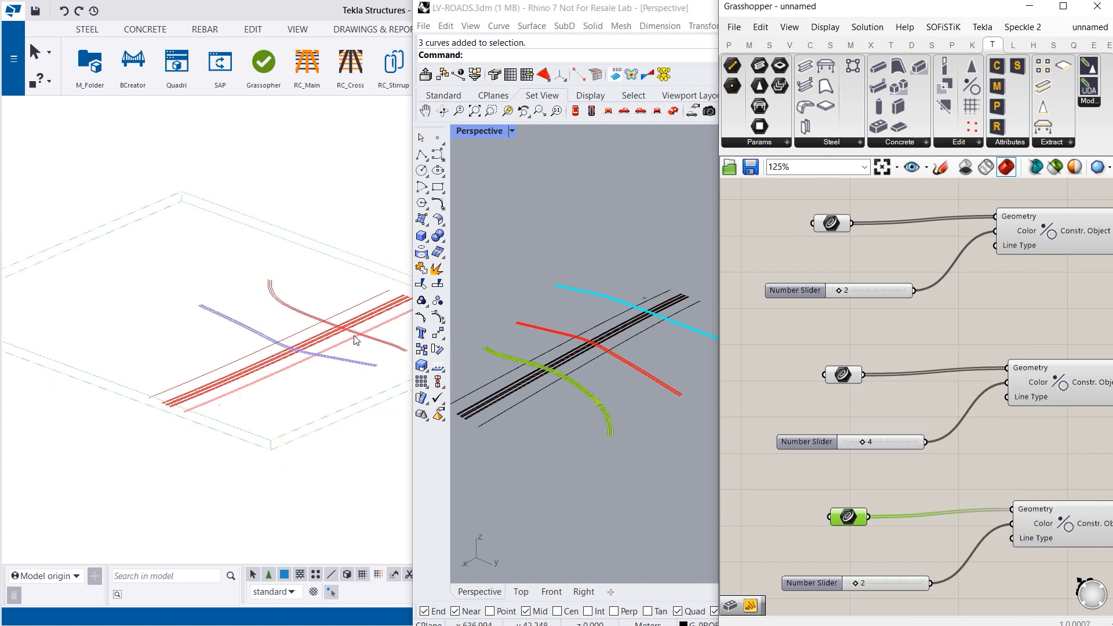
click(794, 394)
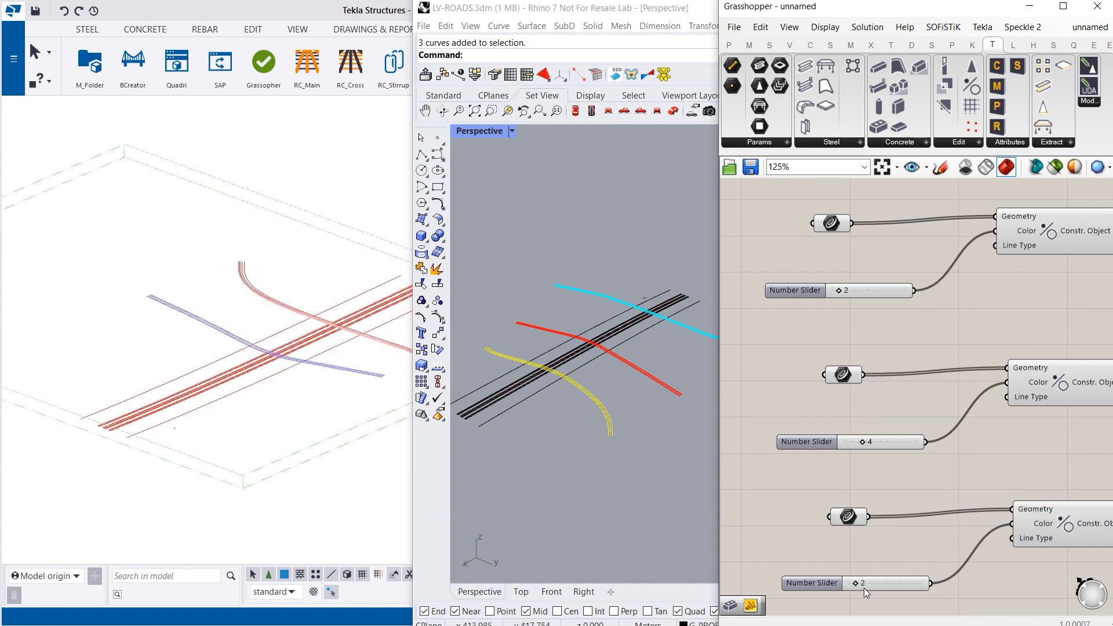
drag(856, 580, 880, 583)
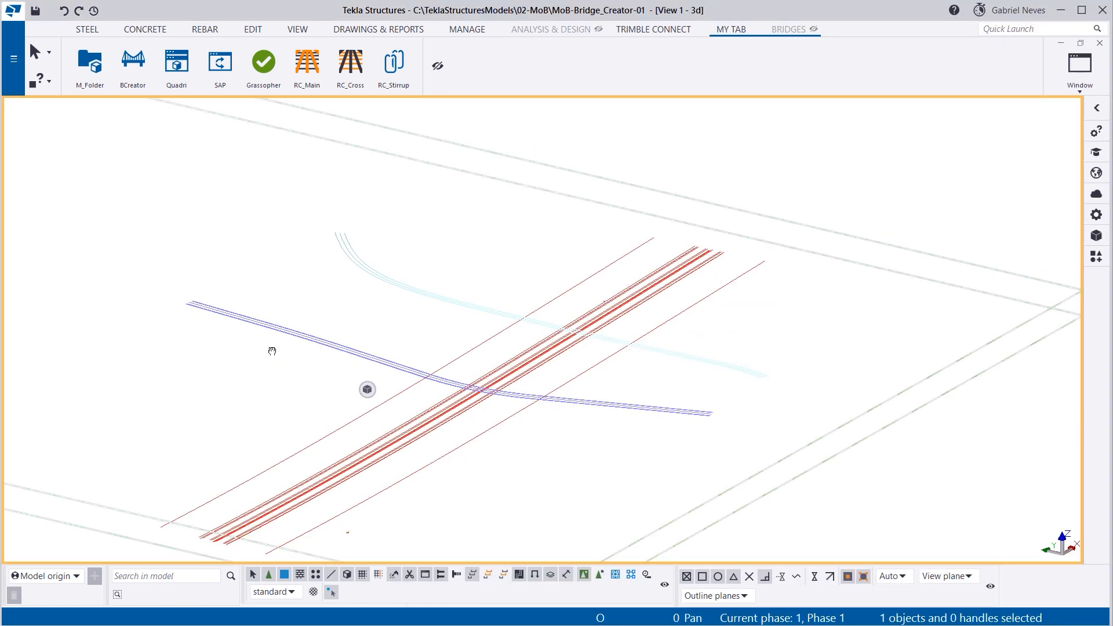
Switch to Tekla Structures and open Bridge Creator's Read Alignments dialog
scroll(380, 301, up, 2)
middle_drag(271, 351, 323, 294)
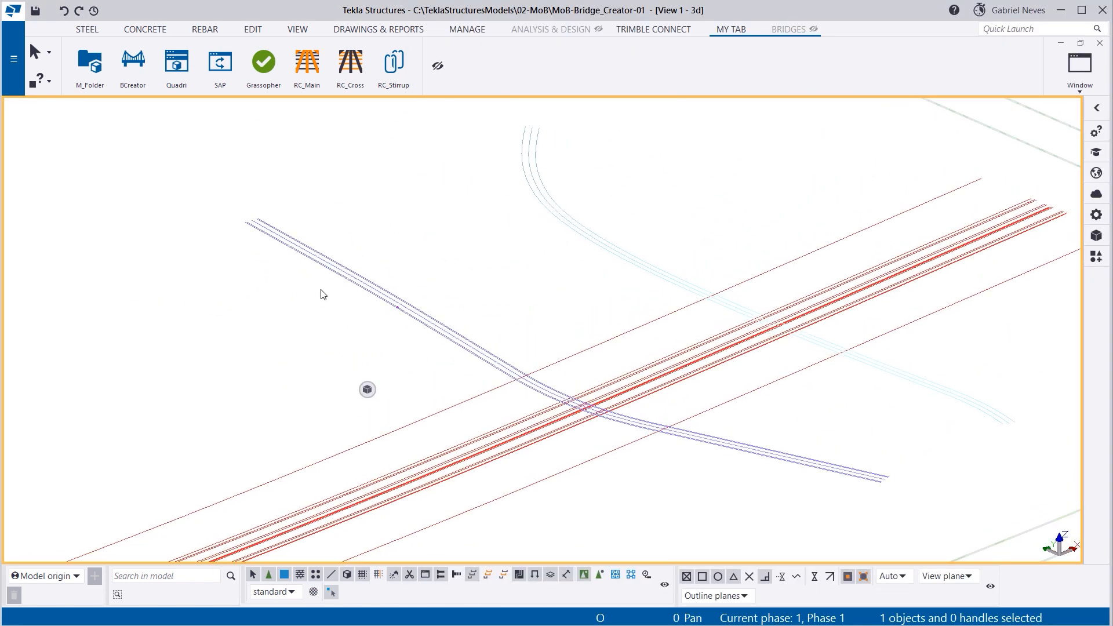
click(134, 70)
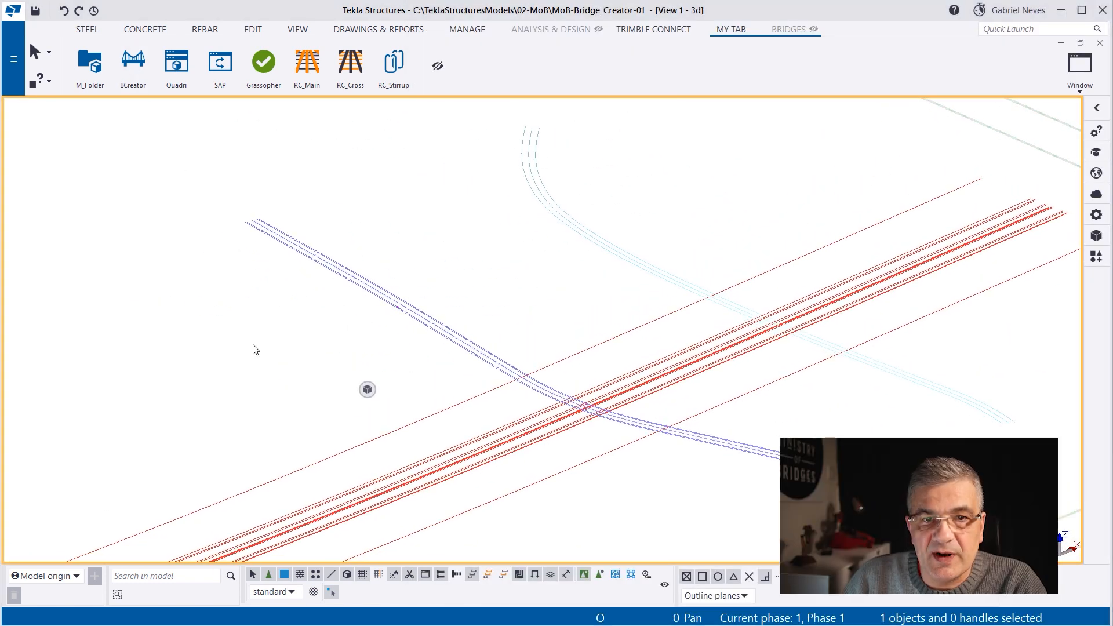
click(348, 169)
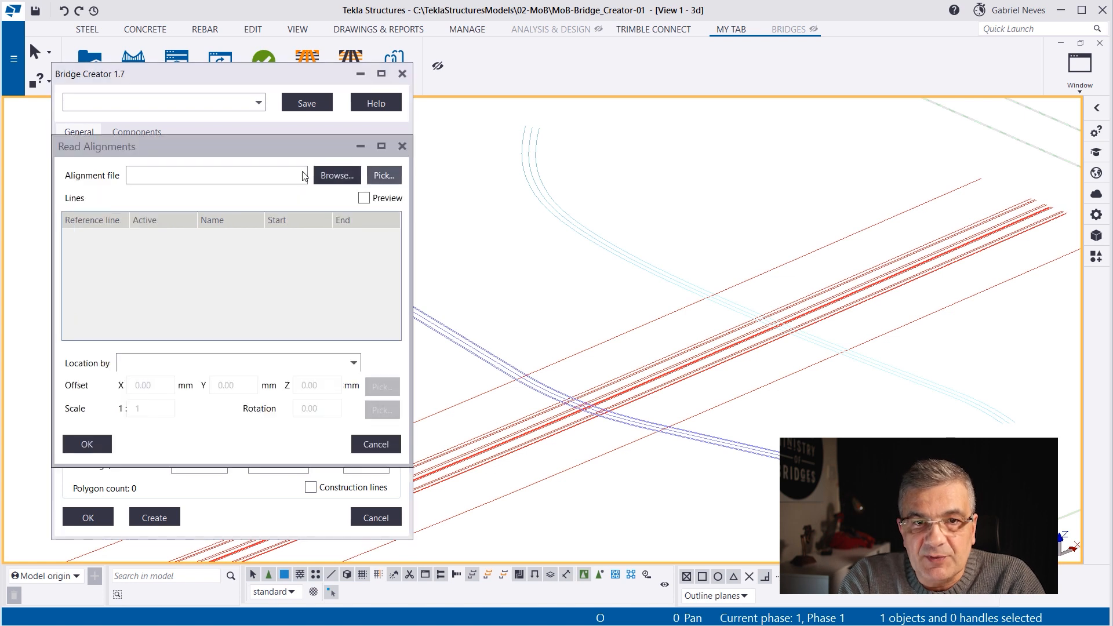
Pick the five blue road polycurves in the model as alignment lines, starting with the middle one
click(382, 175)
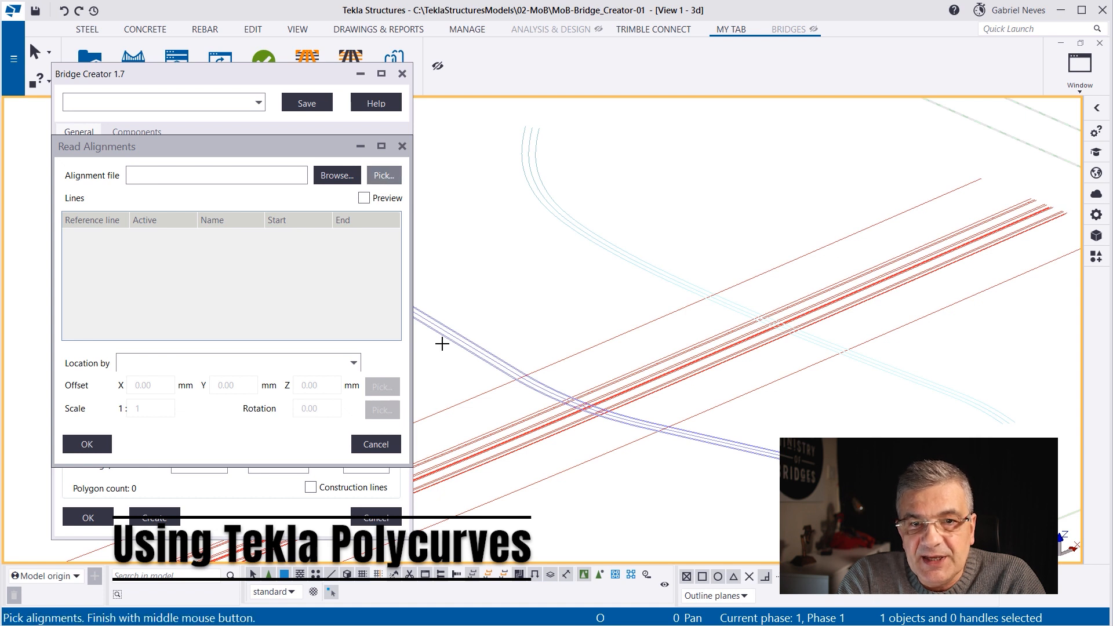
scroll(449, 337, up, 2)
scroll(453, 336, up, 3)
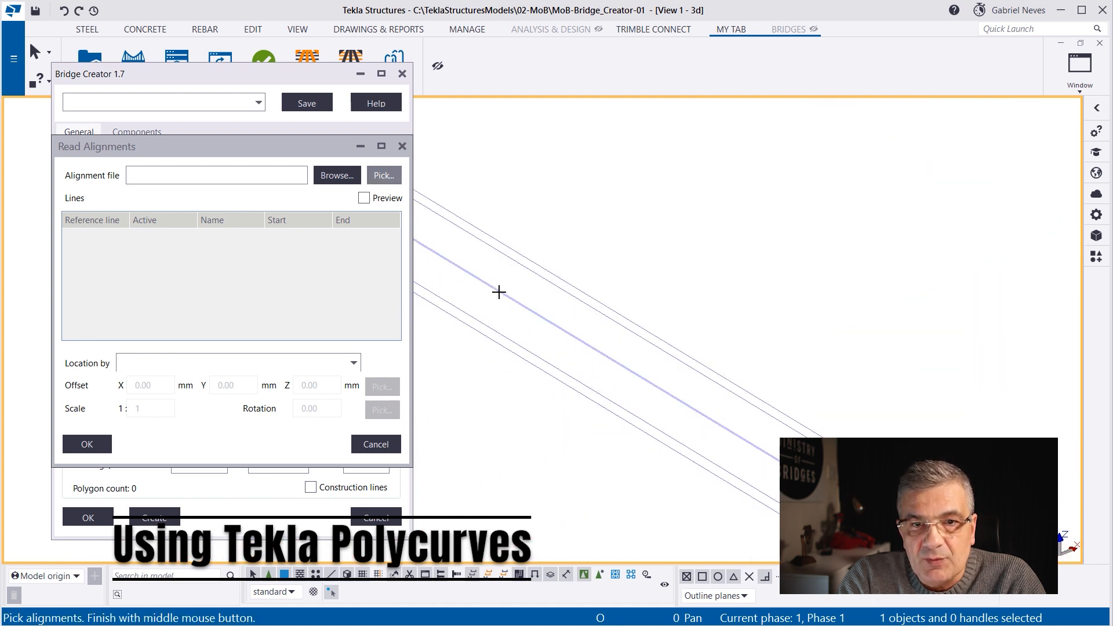
click(500, 293)
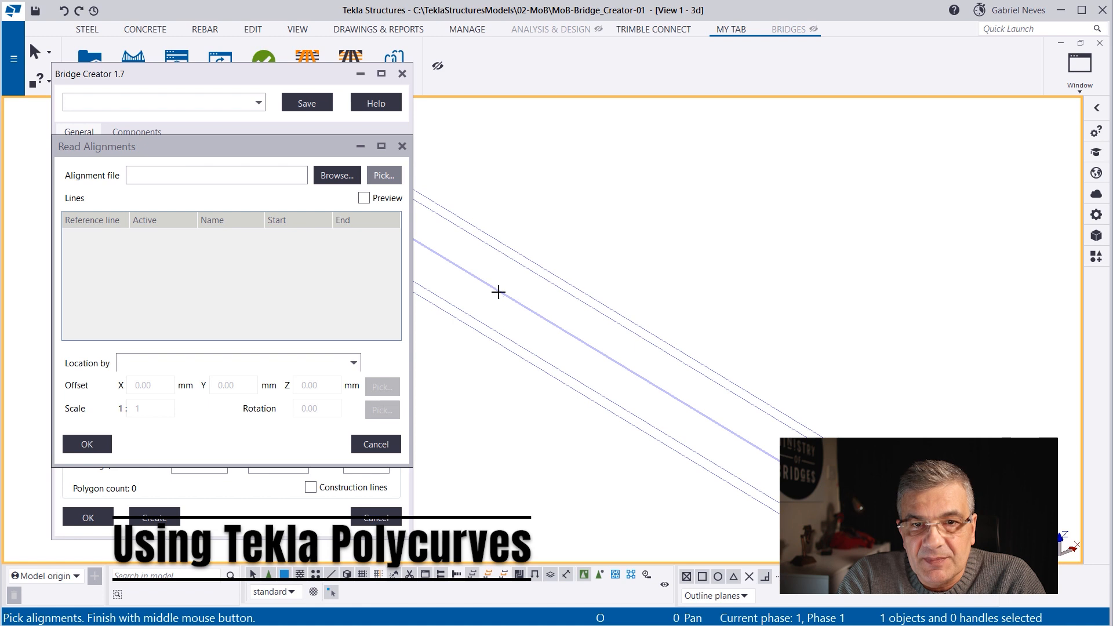
click(472, 316)
click(471, 325)
click(546, 283)
click(559, 277)
middle_click(560, 280)
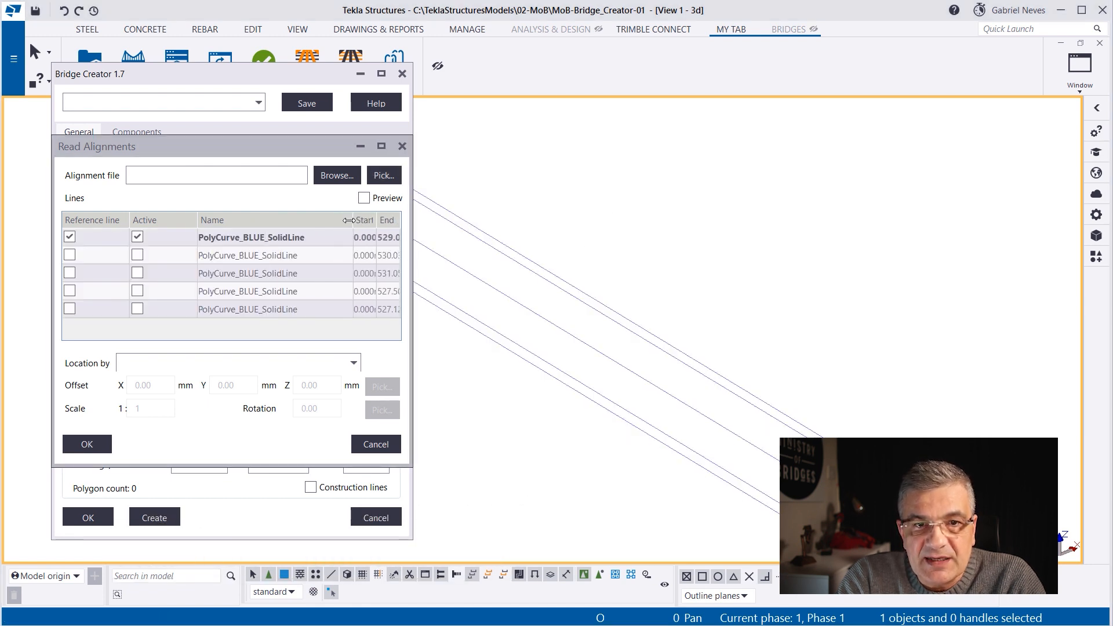
Check the names of the picked lines, discard them from Read Alignments and clear the polycurve selection in the model
click(232, 255)
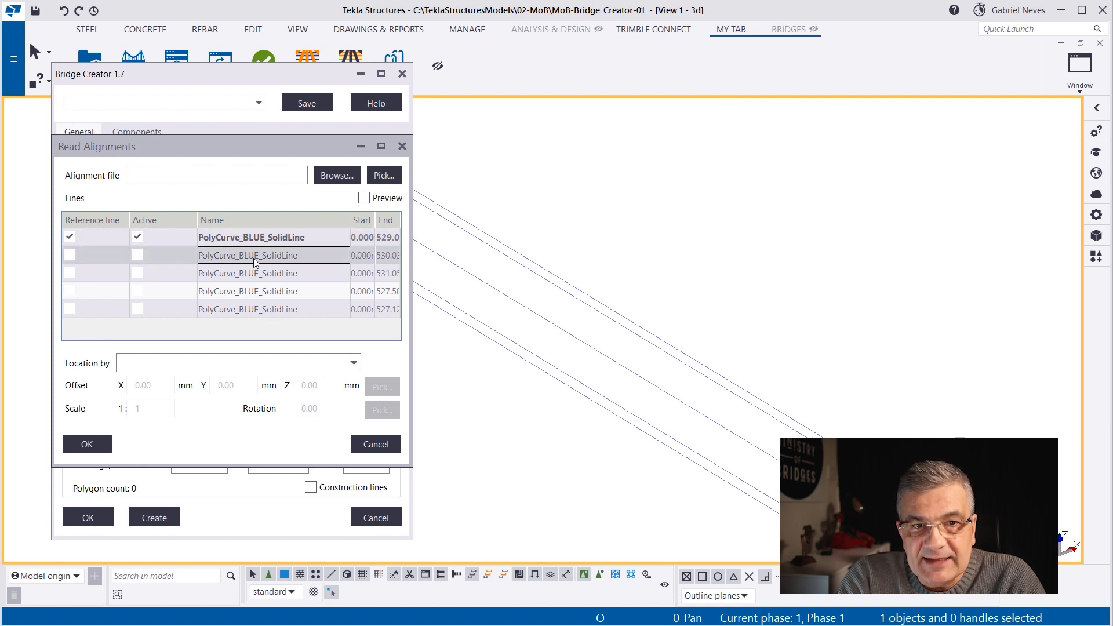
click(256, 276)
click(256, 293)
click(259, 307)
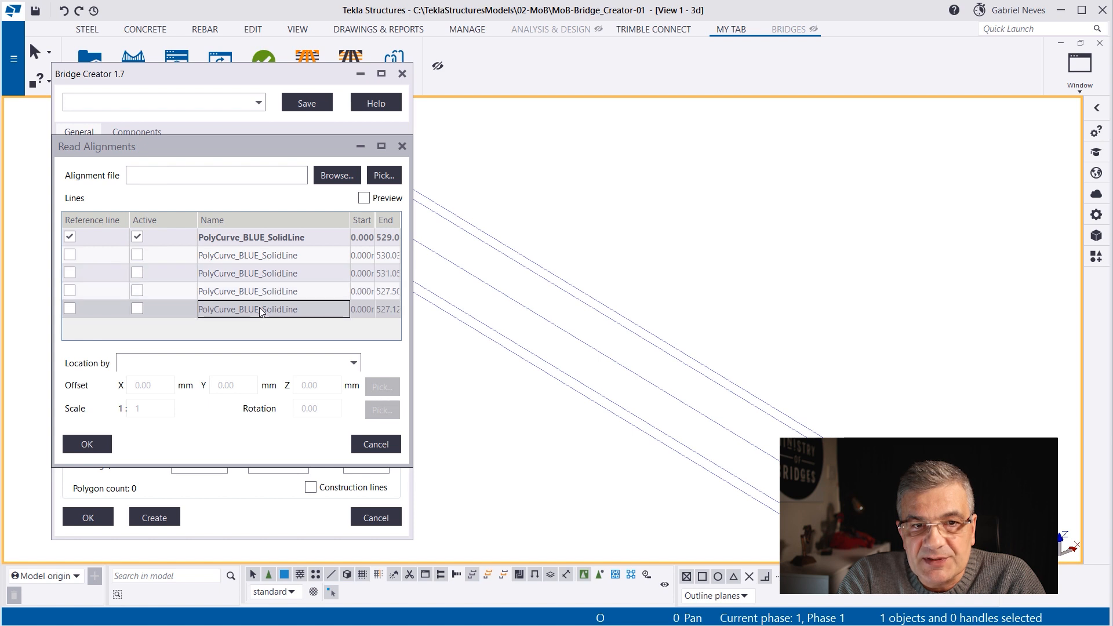
click(356, 446)
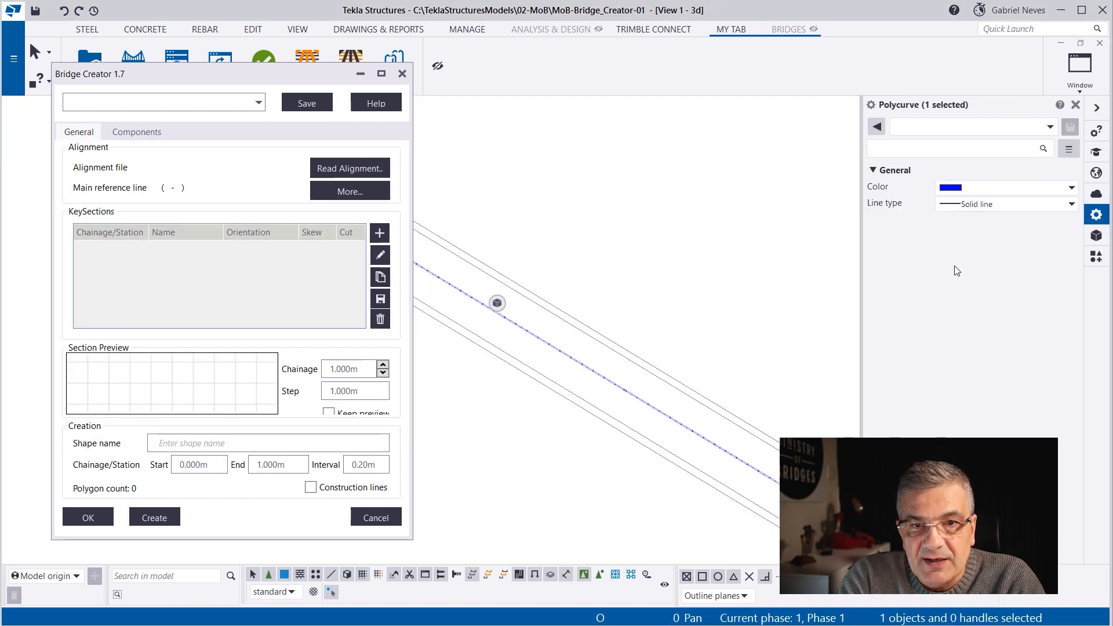
click(596, 232)
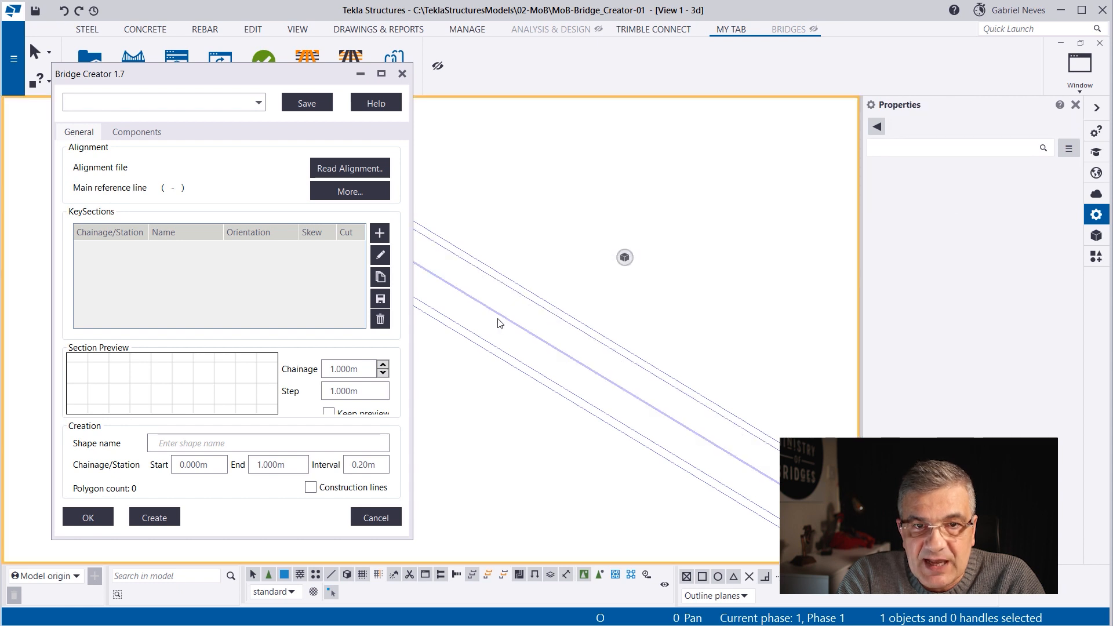
Pick the five blue road polycurves again as alignment lines, taking the middle one first and then the upper and lower pairs
click(343, 169)
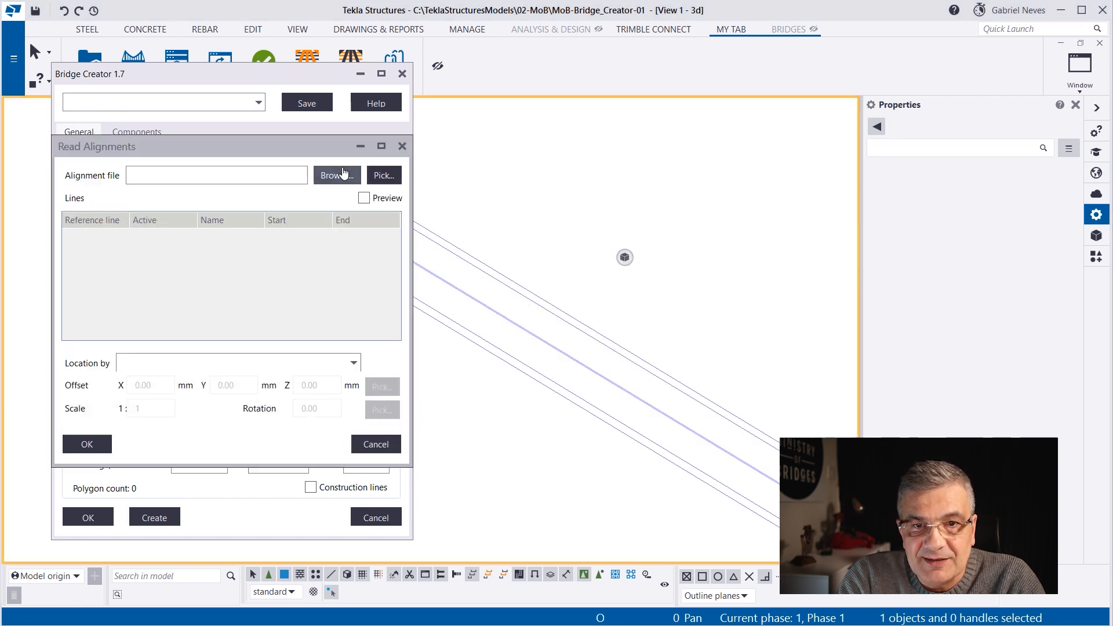
click(373, 177)
click(475, 303)
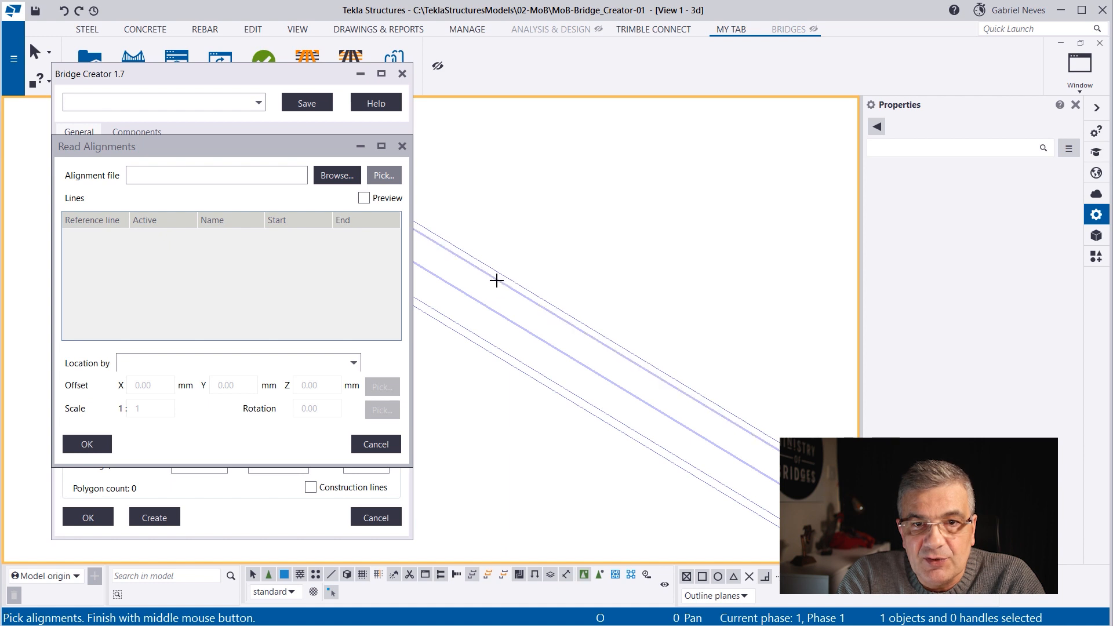
click(497, 280)
click(469, 330)
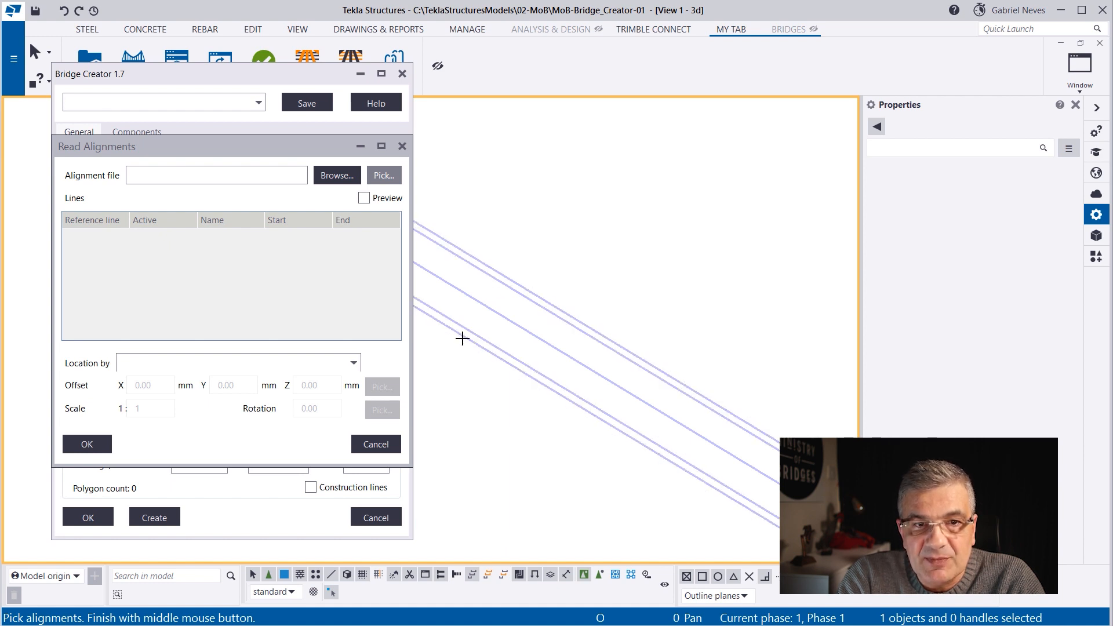
middle_click(651, 217)
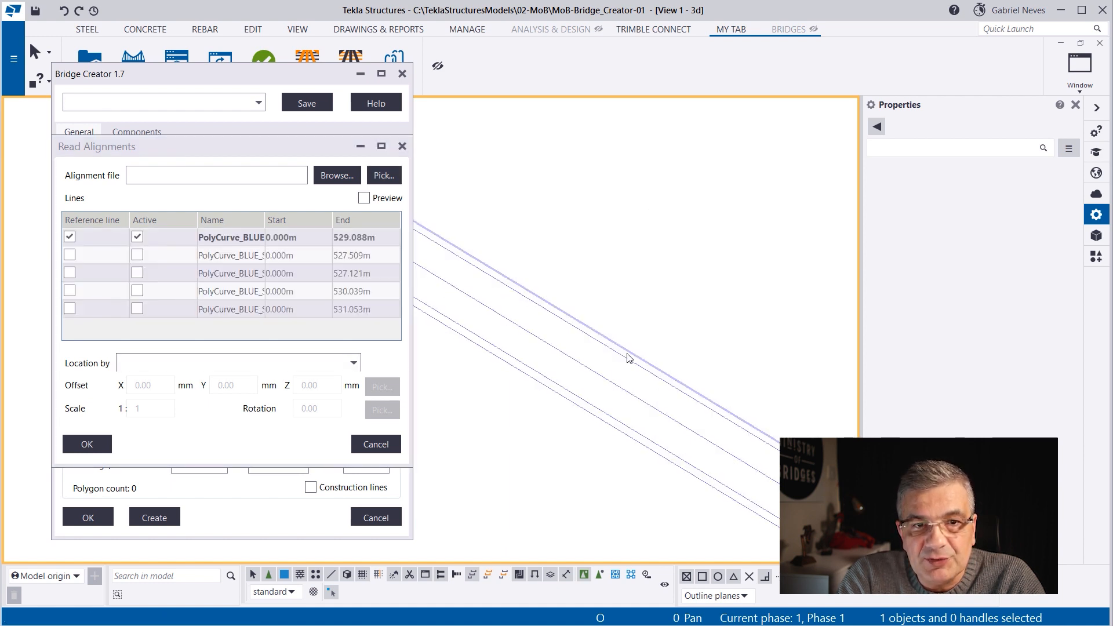
Locate the alignments by Model origin, activate all five polycurves with the preview on, and accept them with the first as reference line
click(171, 363)
click(168, 380)
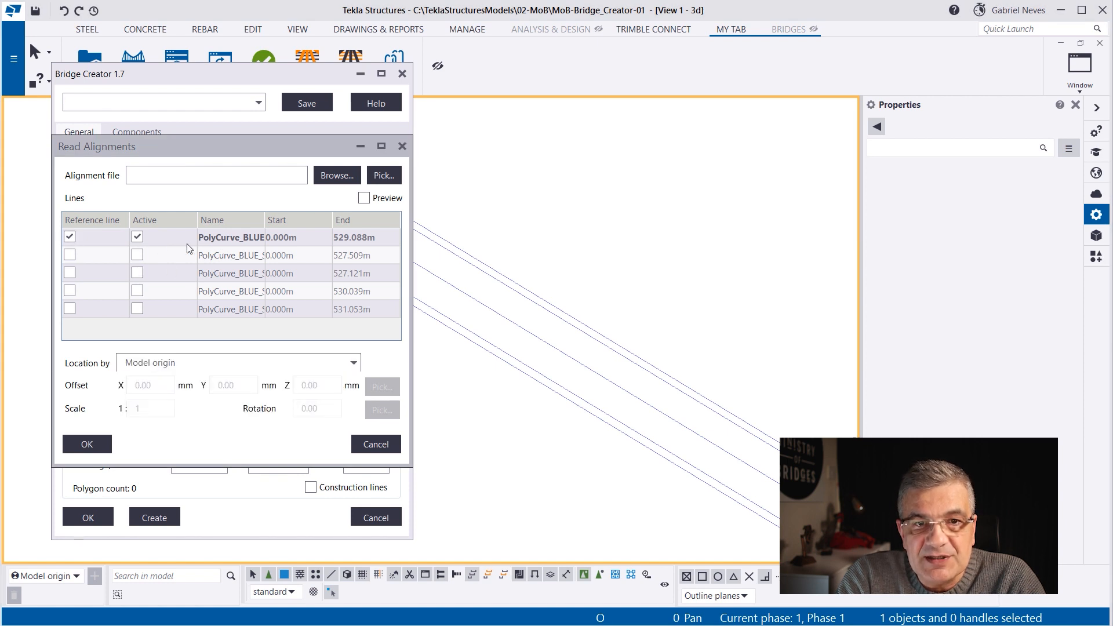
click(138, 255)
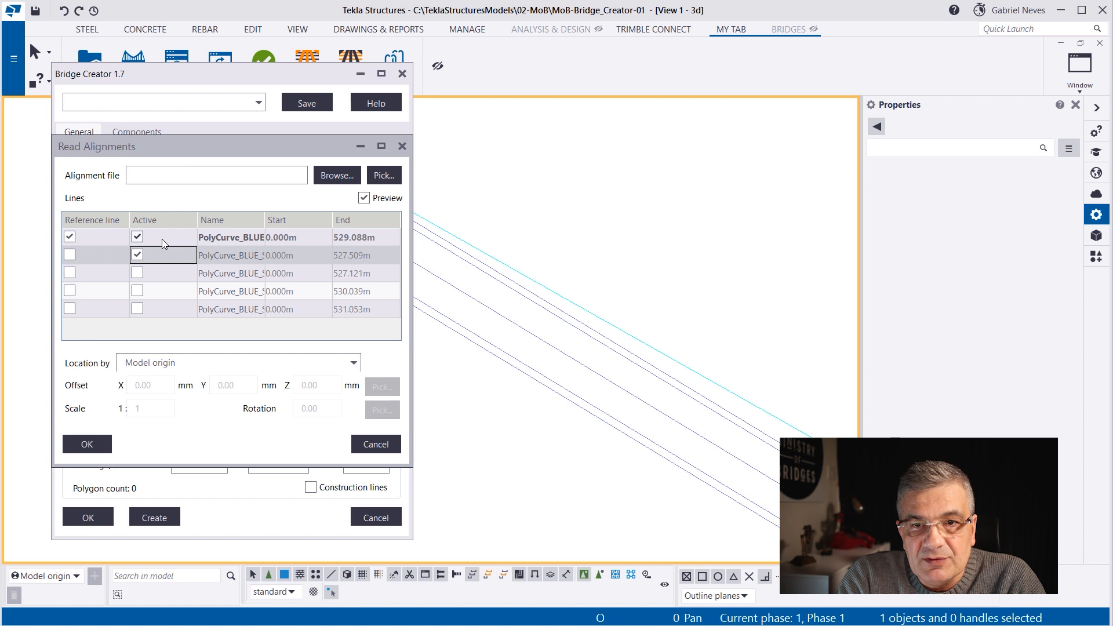
click(138, 237)
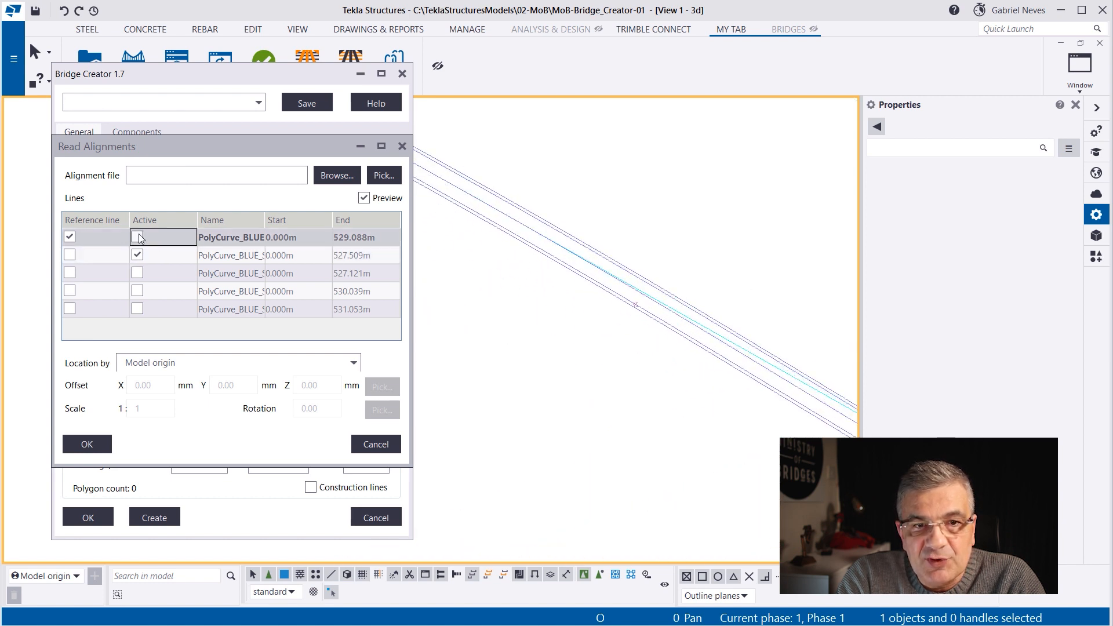
click(137, 273)
click(137, 291)
click(138, 309)
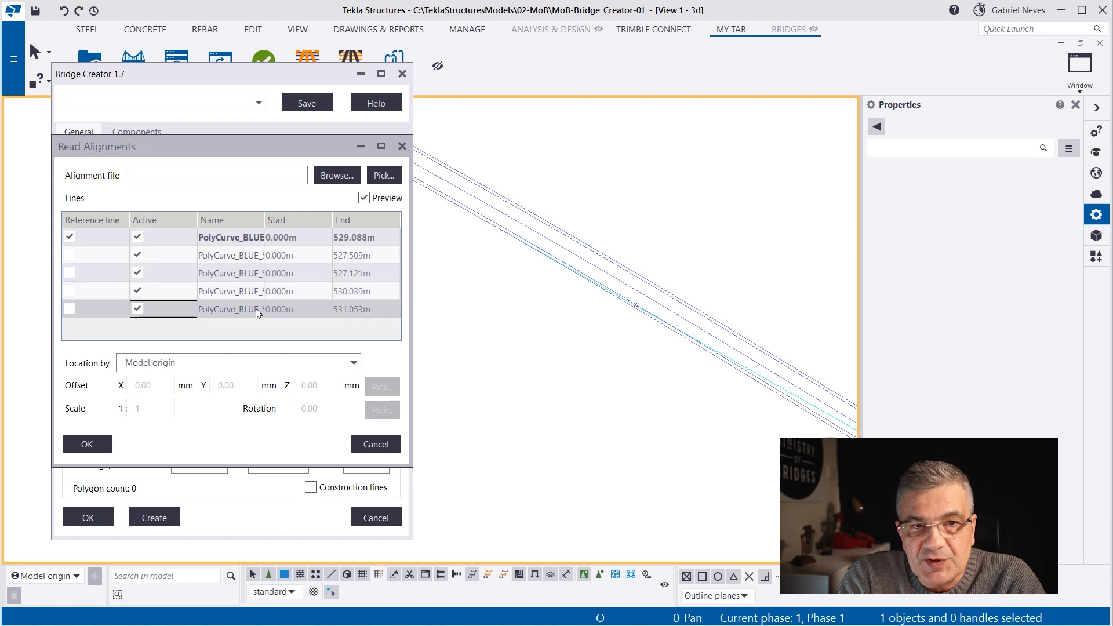
click(97, 436)
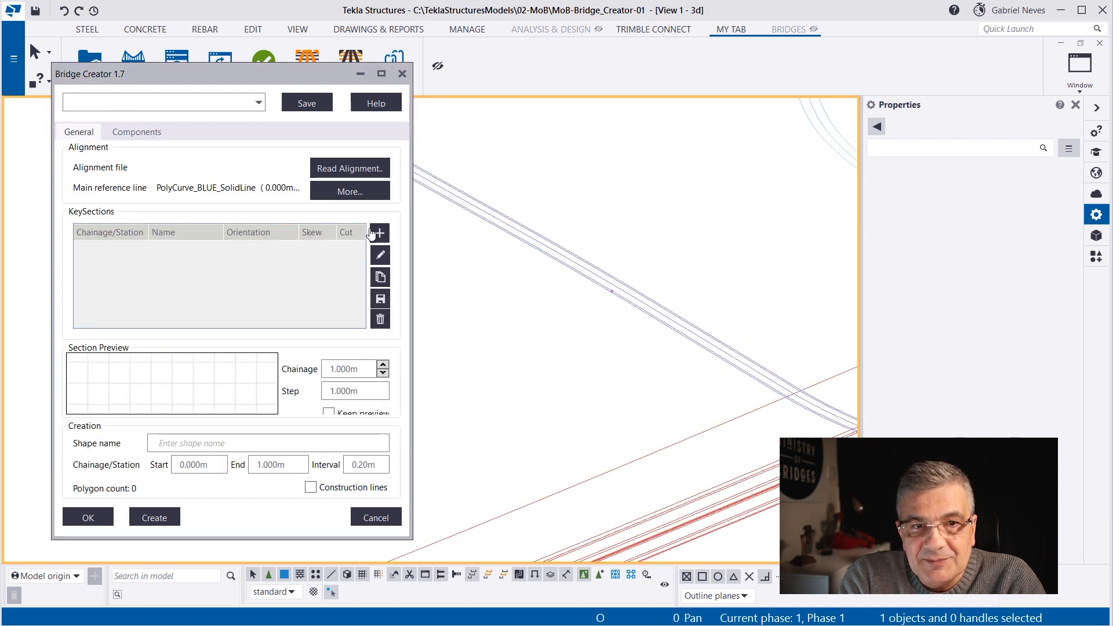
Add the Sample cross-section from the section library as a key section
click(380, 237)
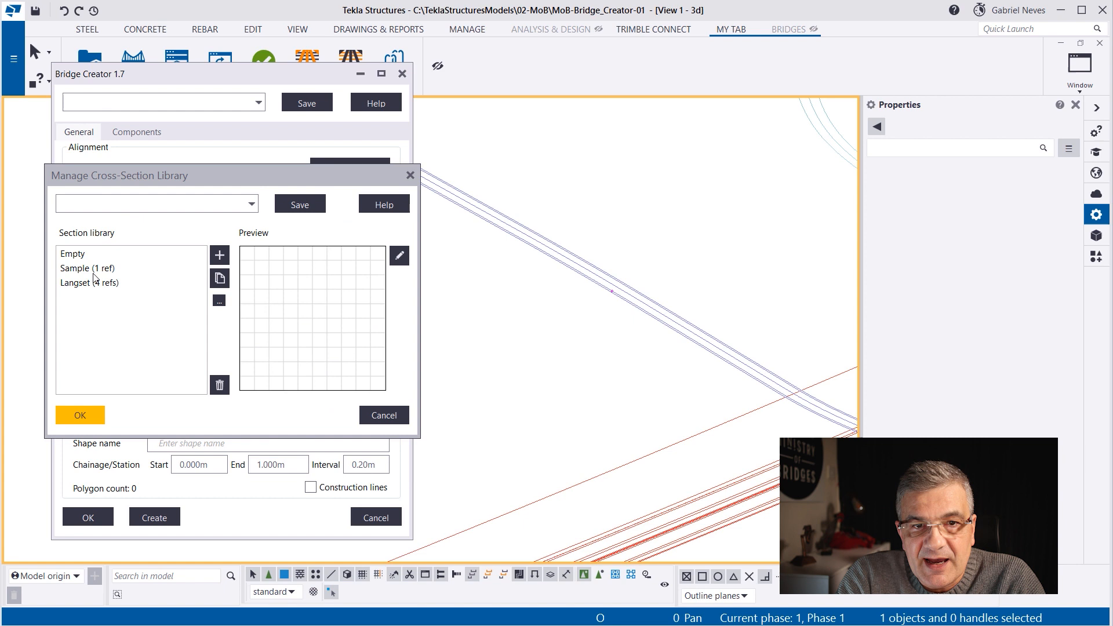
click(87, 268)
click(81, 415)
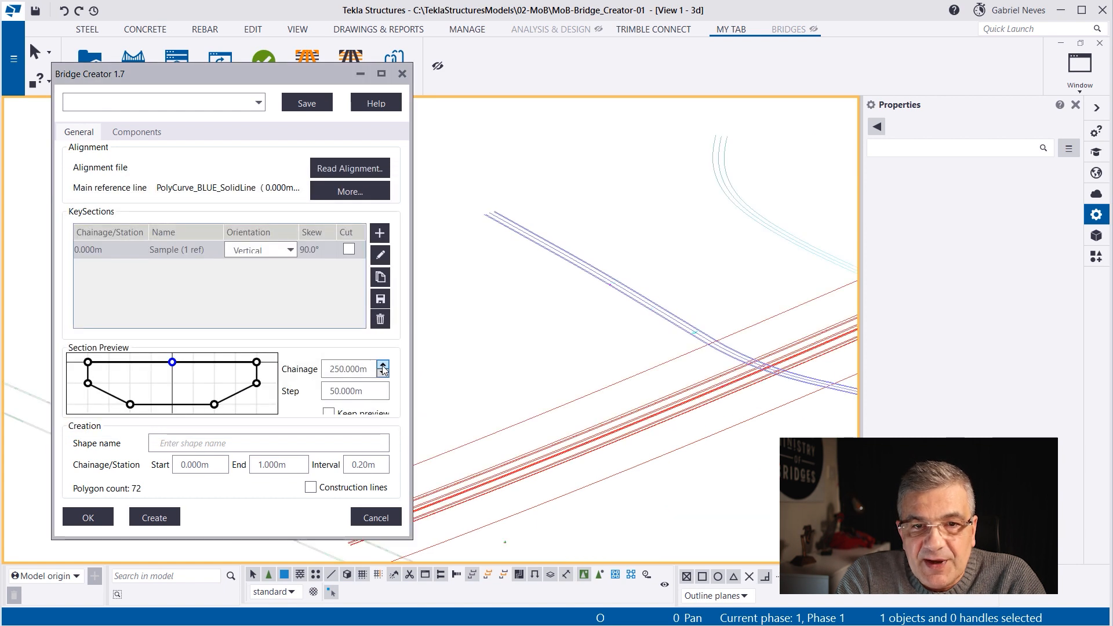
Preview the section along the alignment in 50 m steps and set the creation chainage from 250 m to 400 m
click(383, 374)
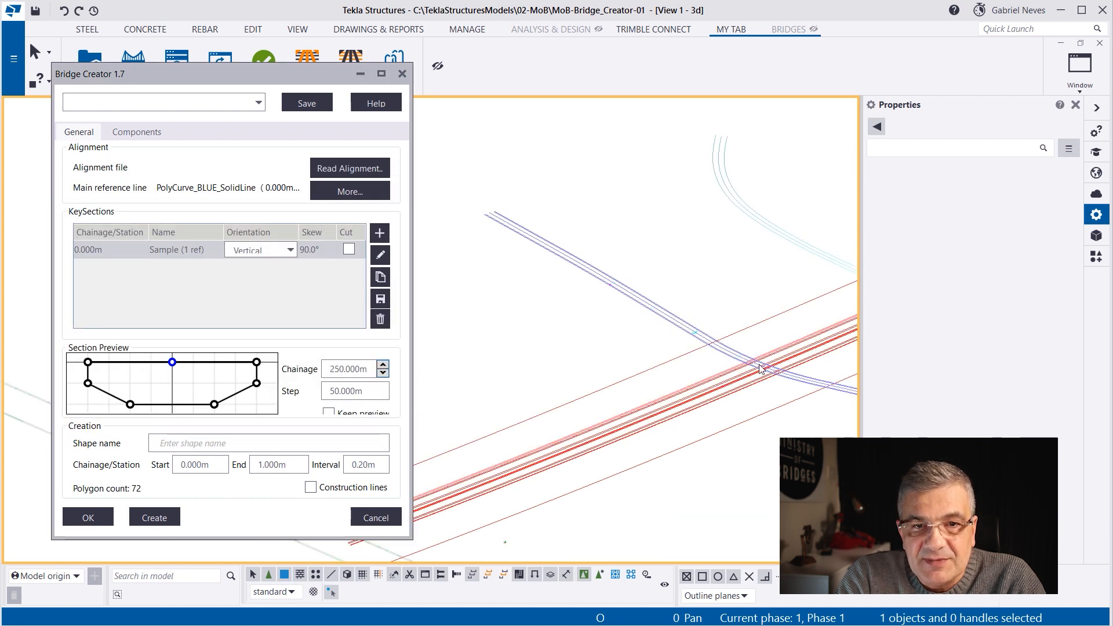
double_click(383, 365)
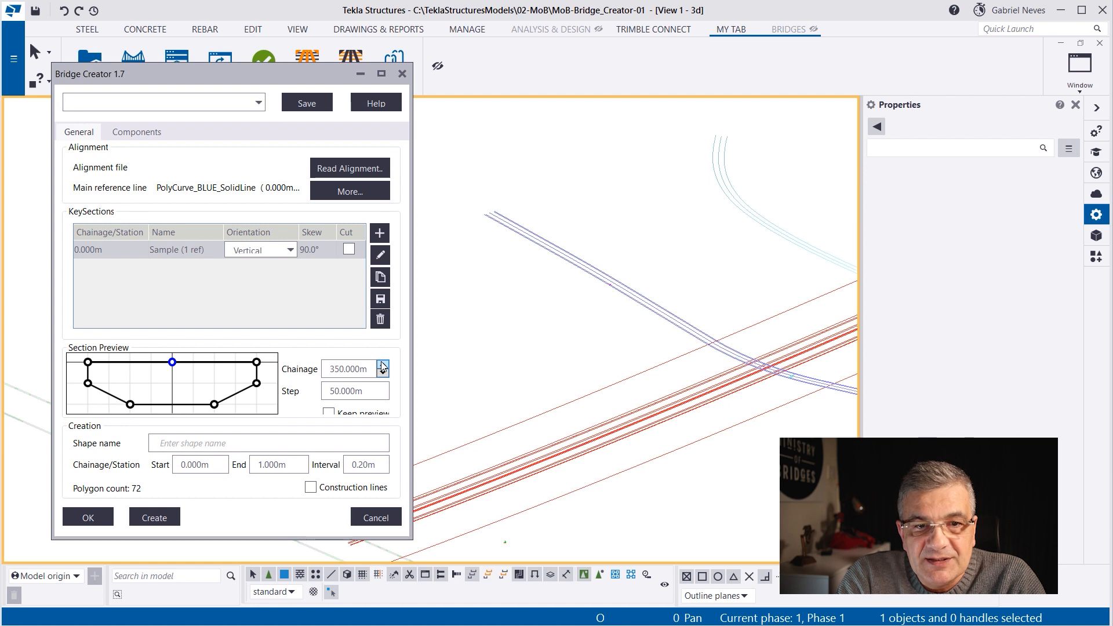
drag(202, 464, 126, 461)
text(250)
click(259, 469)
drag(293, 465, 249, 465)
text(400)
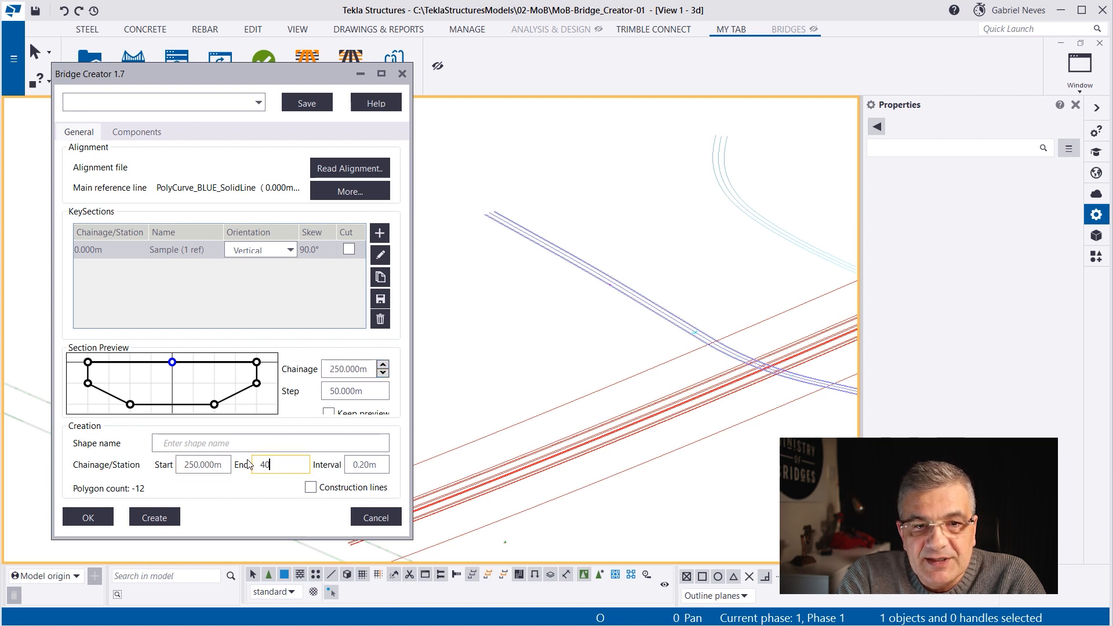
Name the shape Test-2 and save the Bridge Creator settings as Test-2
click(209, 442)
text(Test-2)
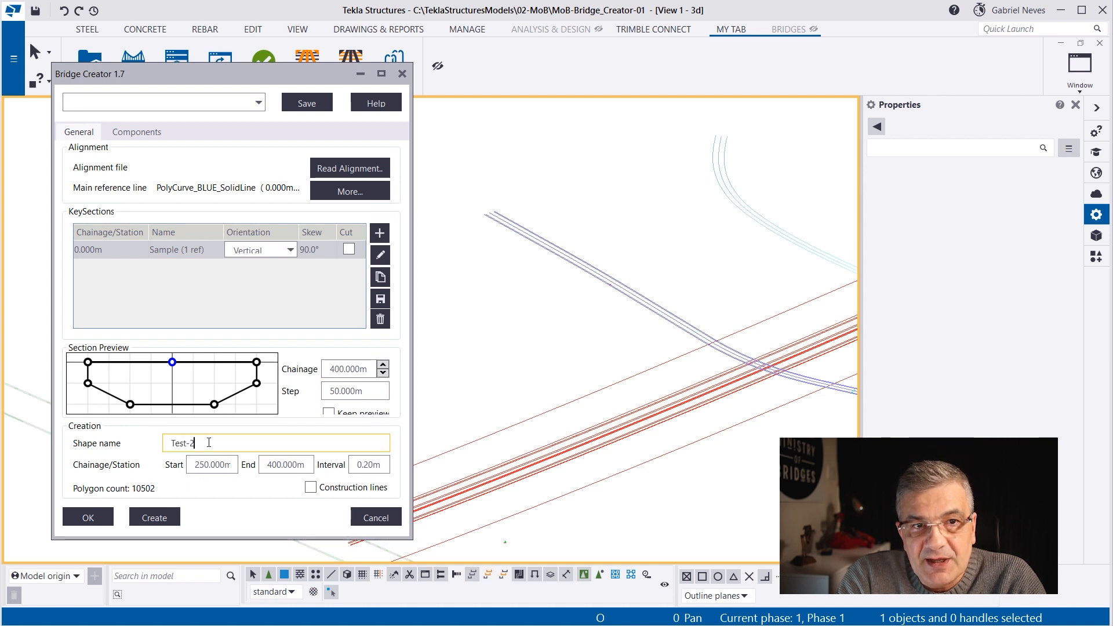
click(79, 103)
text(Test-2)
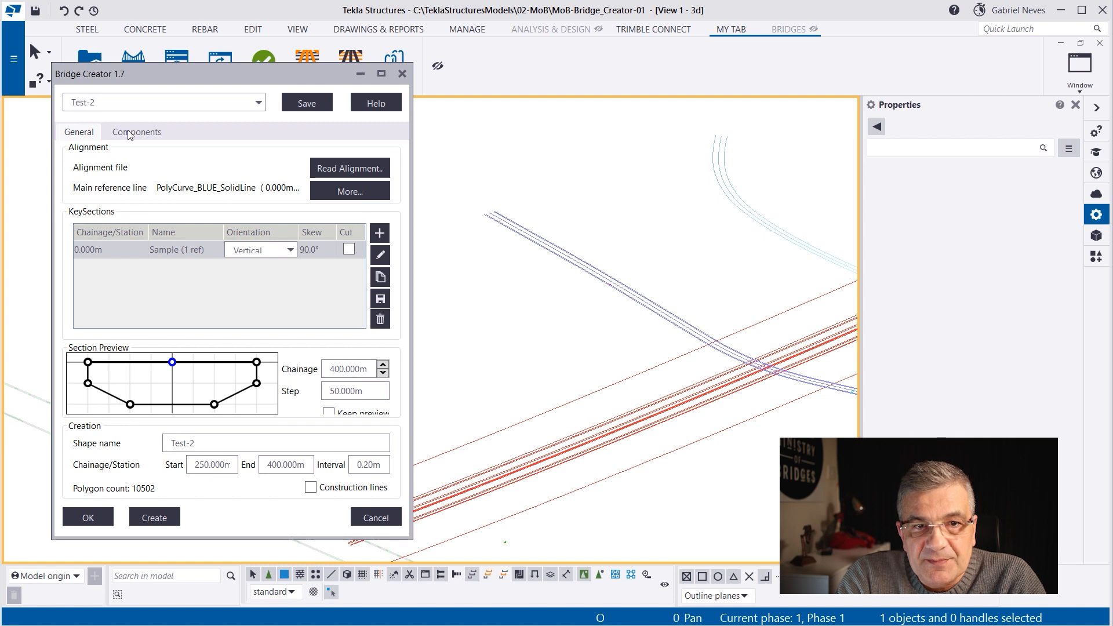
click(305, 103)
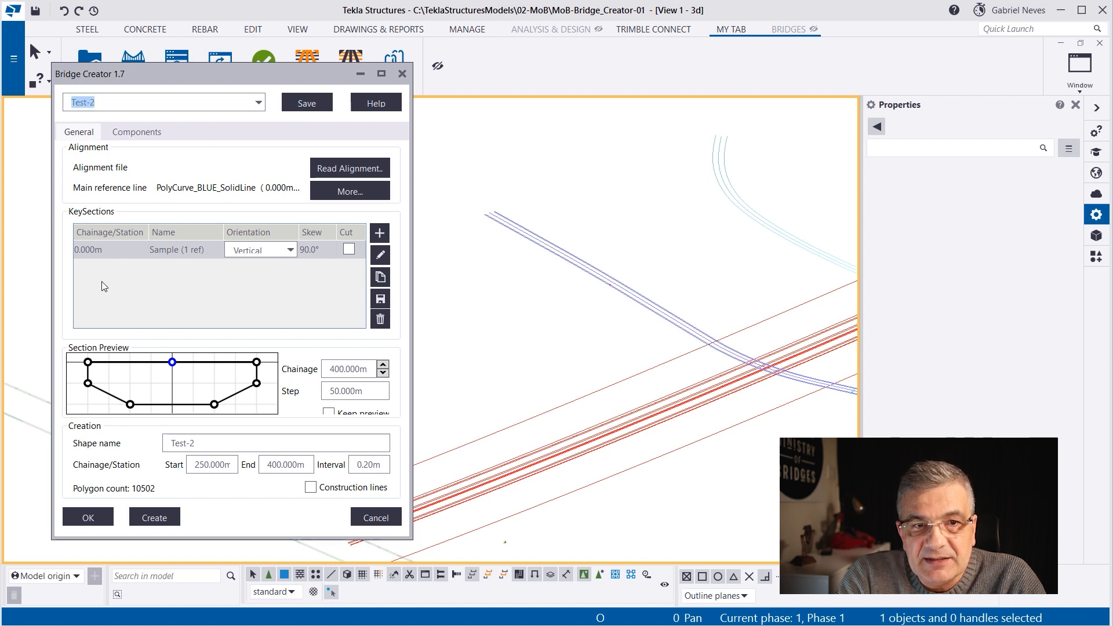
Set the Sample key section's chainage to 250 m
double_click(100, 248)
text(250)
click(177, 250)
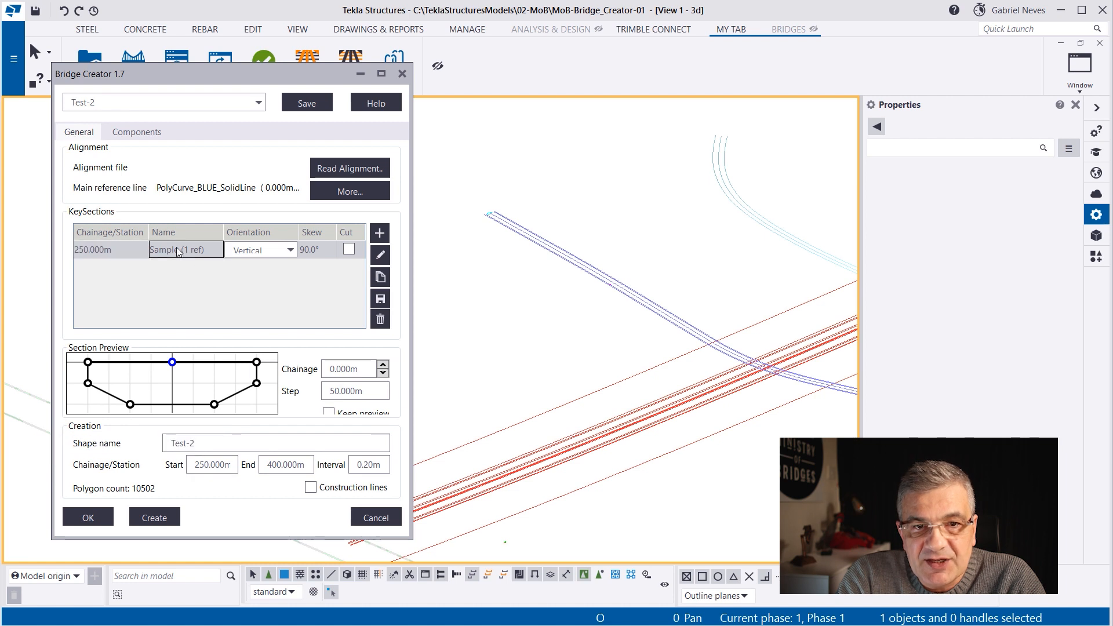
Edit the Sample cross-section and link its alignment proxy to the first PolyCurve_BLUE_SolidLine
click(380, 255)
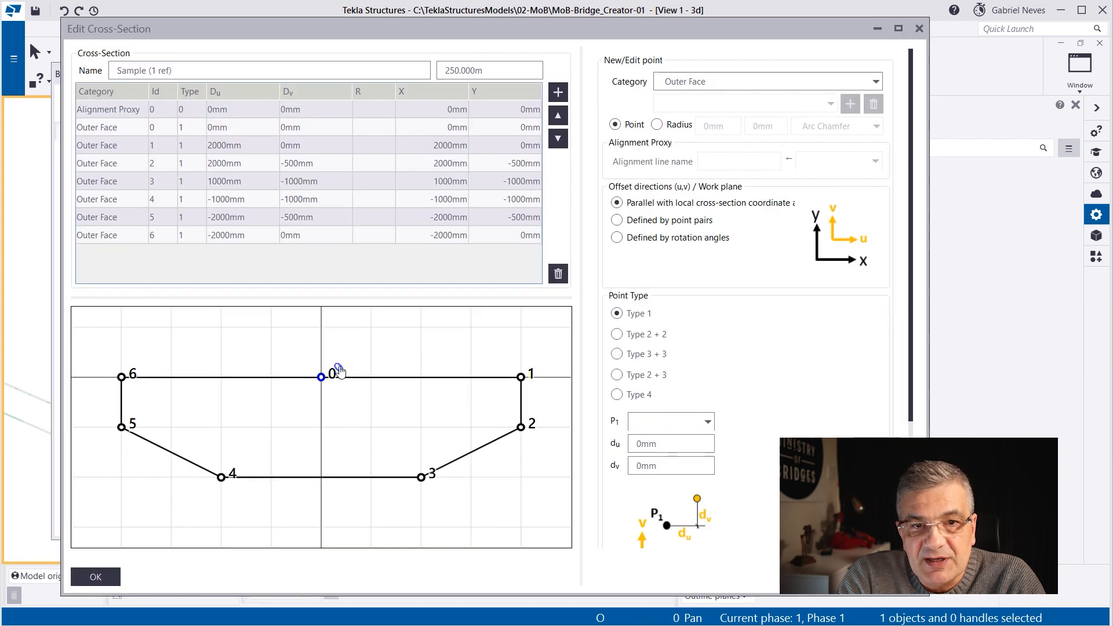
click(843, 164)
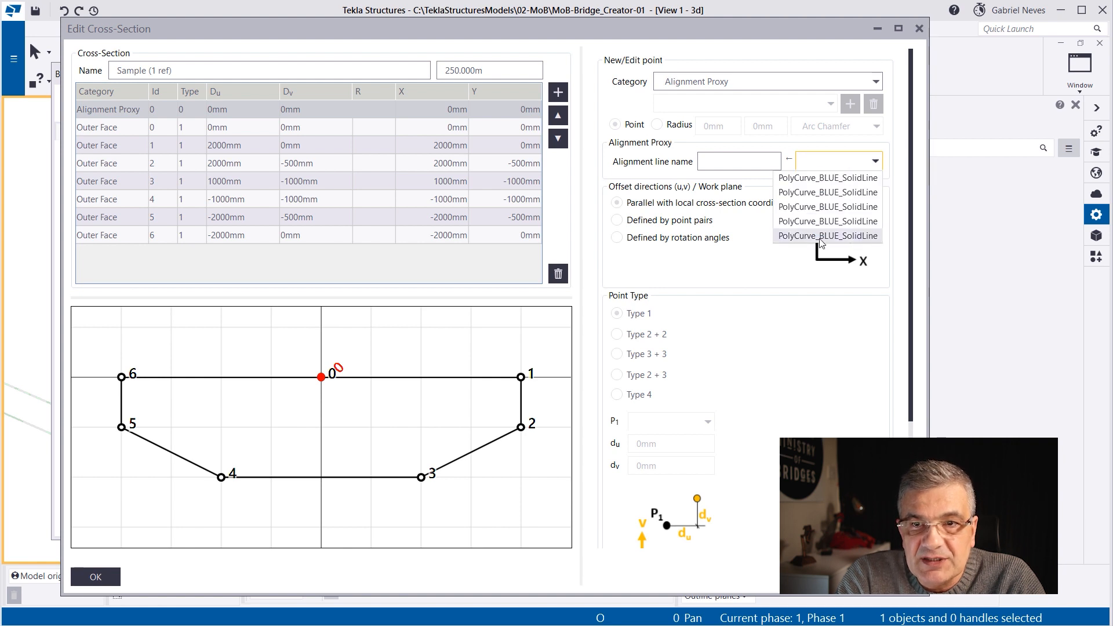
click(817, 179)
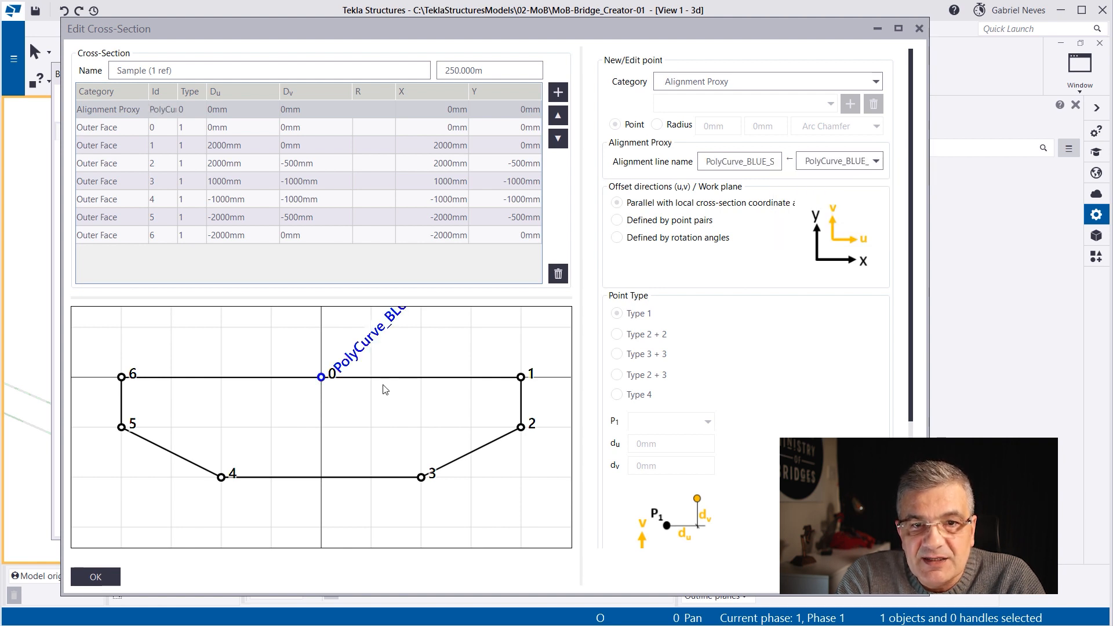
Add four more alignment proxies to the cross-section's point list after the first one
click(116, 111)
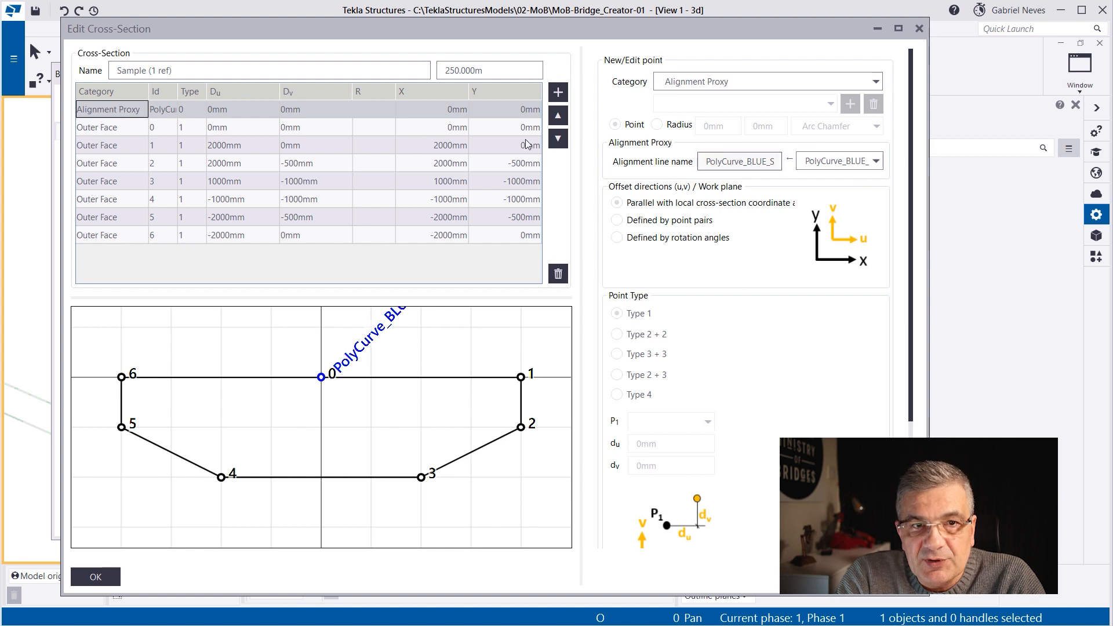
click(559, 92)
click(558, 92)
click(559, 93)
click(559, 93)
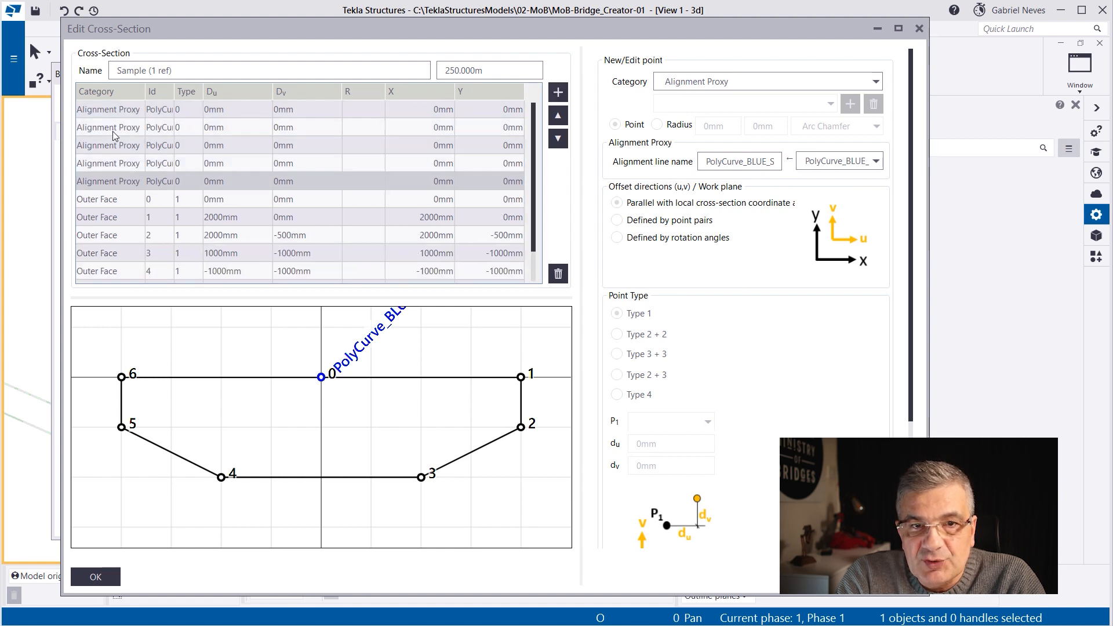
Link the second to fifth alignment proxies to the second to fifth PolyCurve_BLUE_SolidLine alignments in order
click(115, 127)
click(840, 162)
click(838, 191)
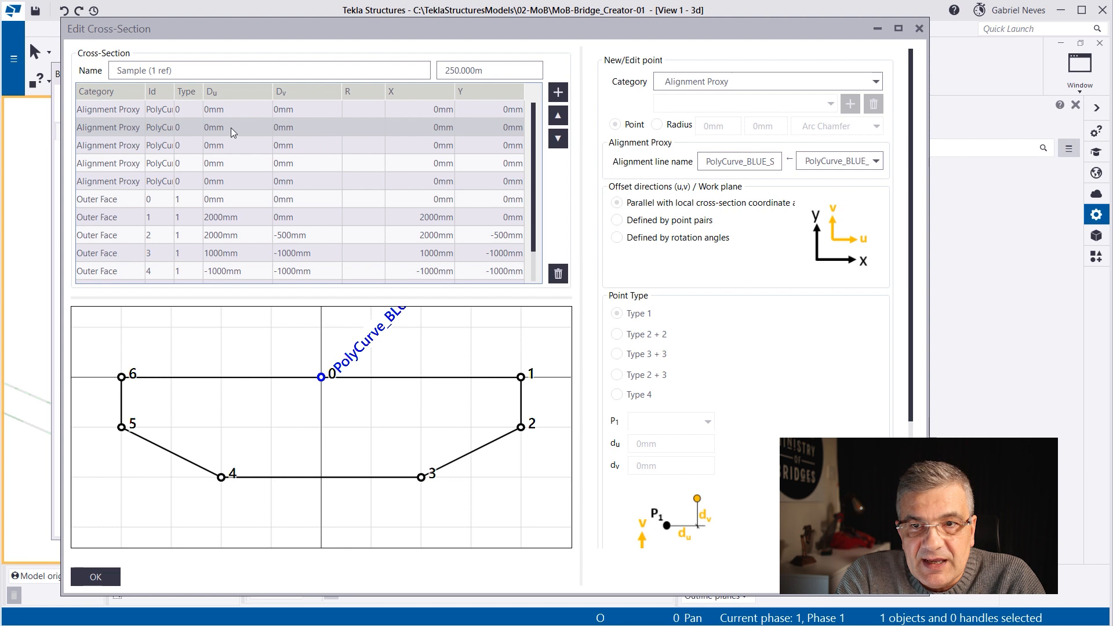
click(120, 145)
click(839, 161)
click(838, 204)
click(114, 163)
click(839, 161)
click(839, 216)
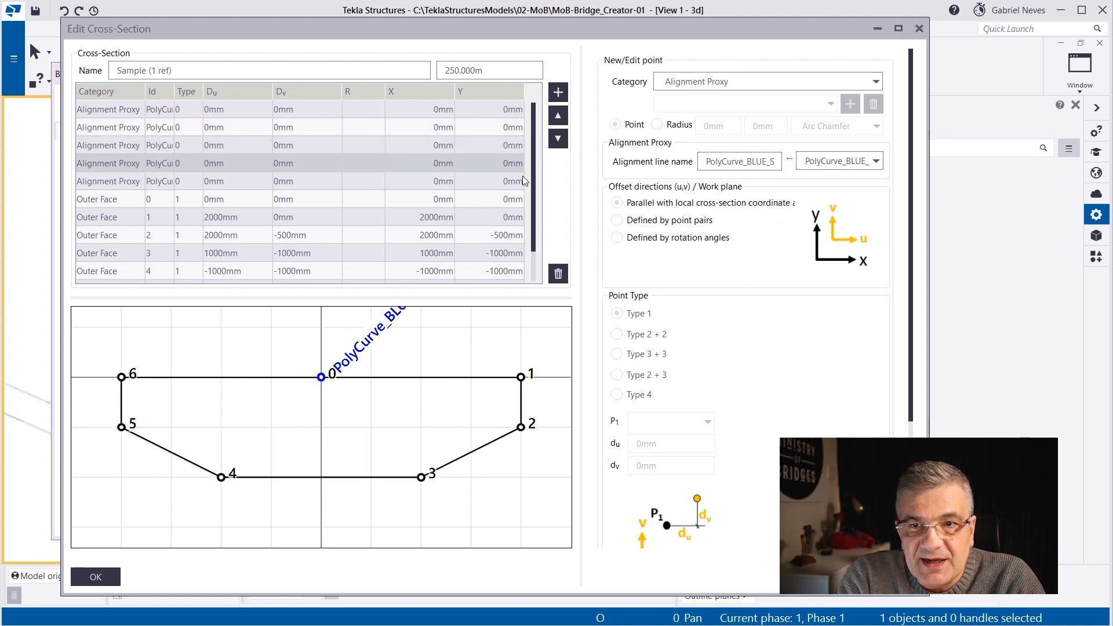
click(122, 182)
click(839, 161)
click(839, 228)
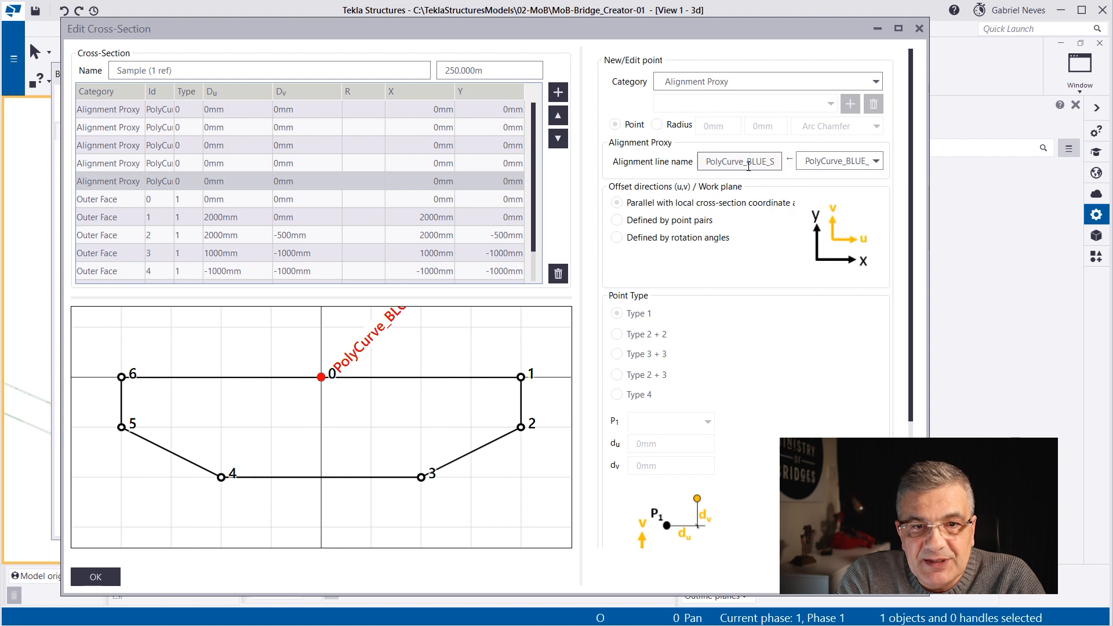
Delete the second to fifth alignment proxies from the Sample cross-section and accept it
scroll(319, 410, down, 5)
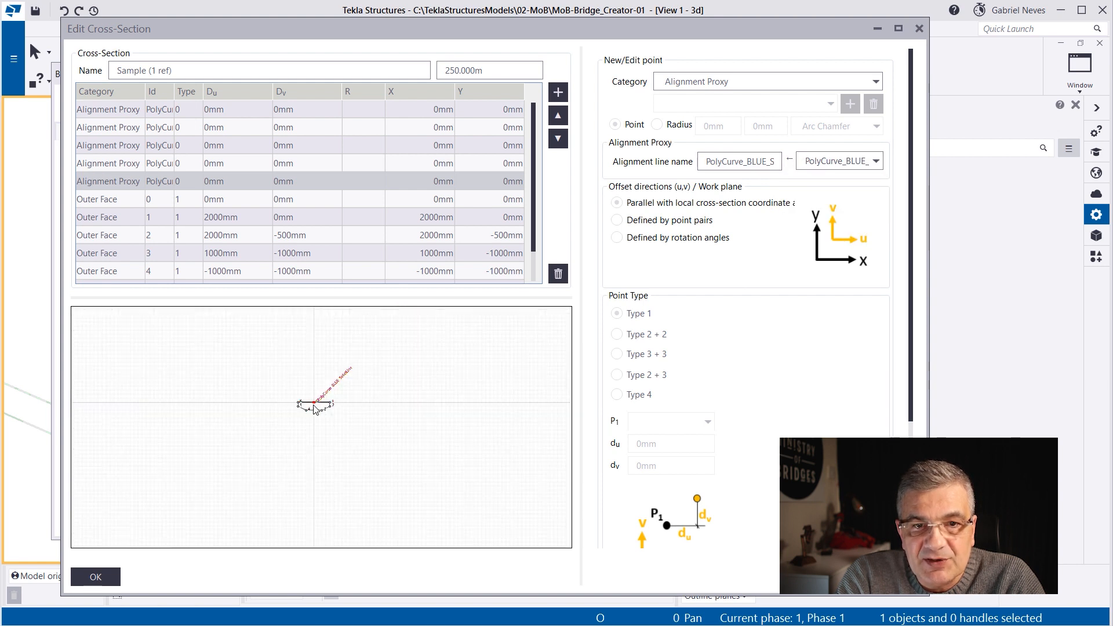
scroll(318, 410, up, 2)
scroll(325, 403, up, 4)
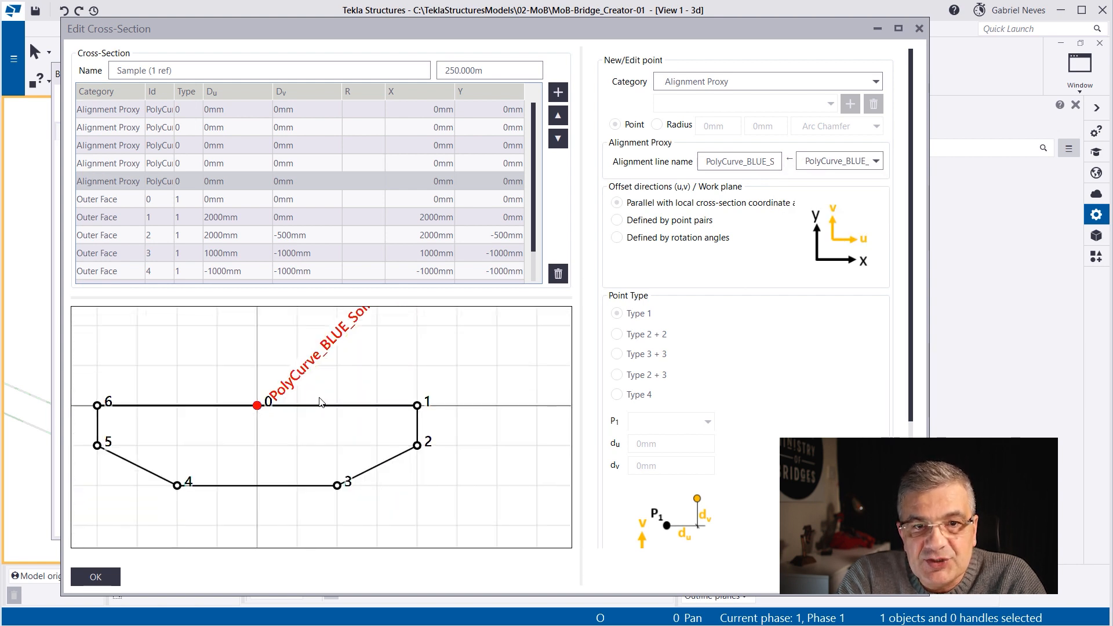
scroll(288, 395, down, 3)
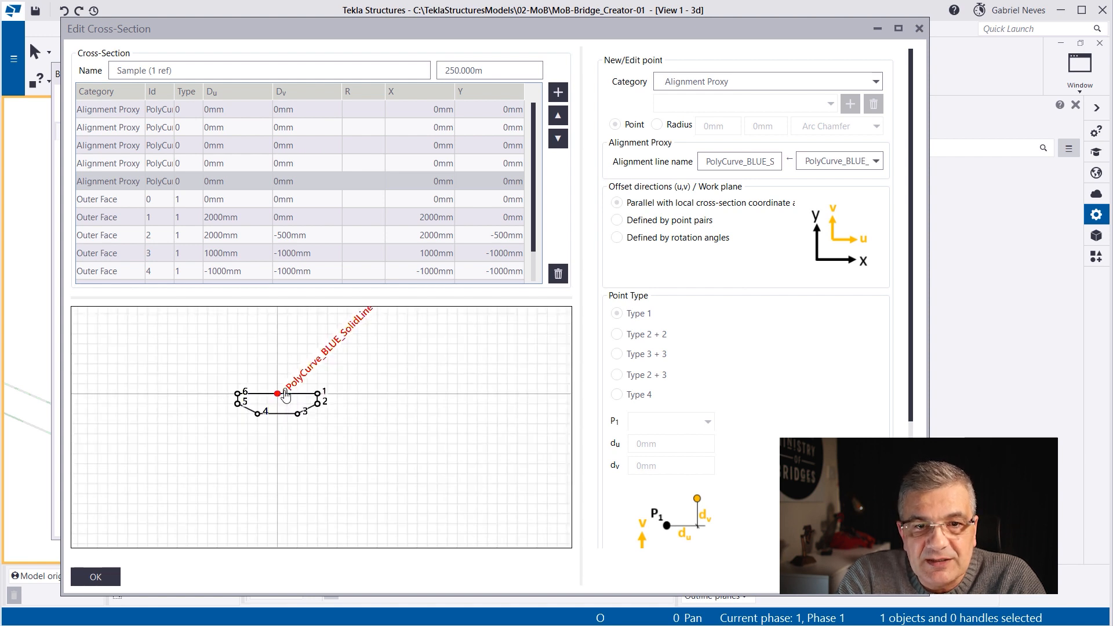
click(558, 273)
click(558, 273)
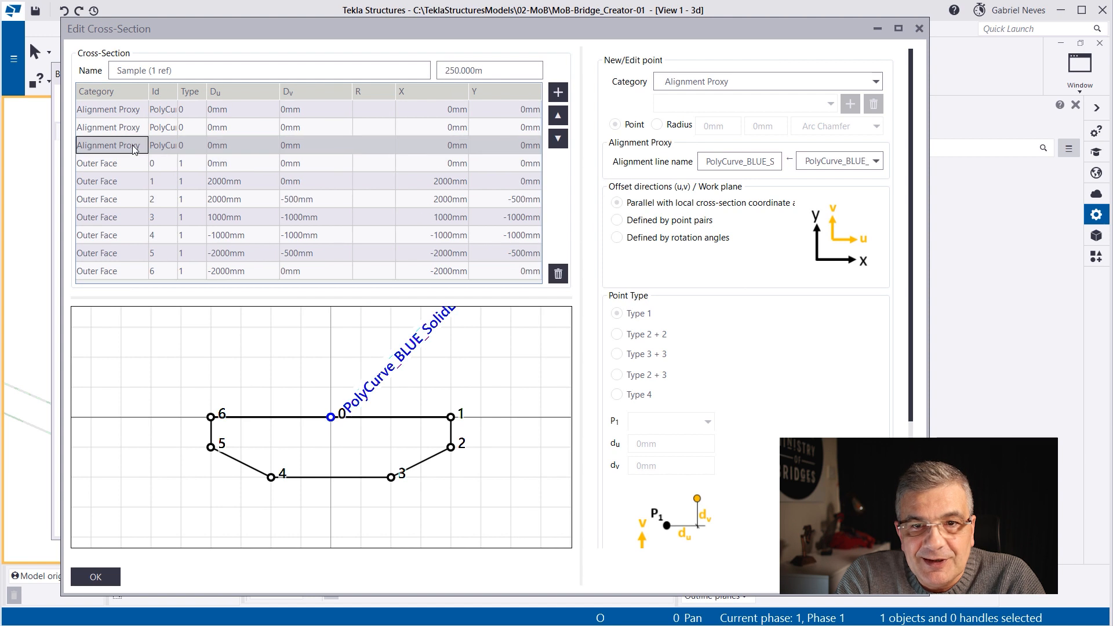
click(558, 274)
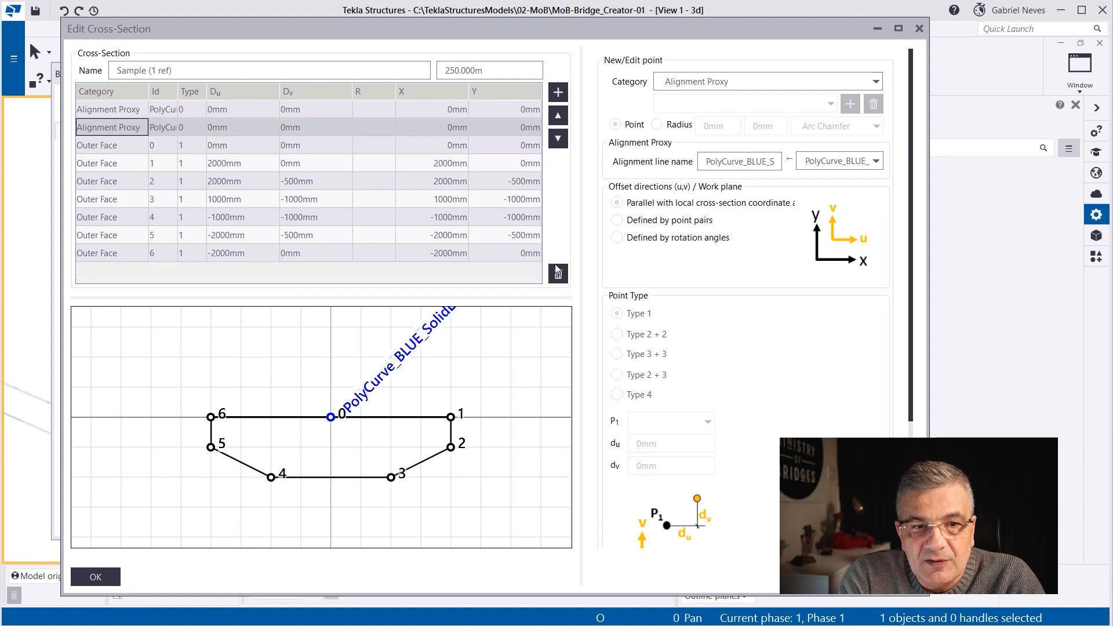
click(557, 273)
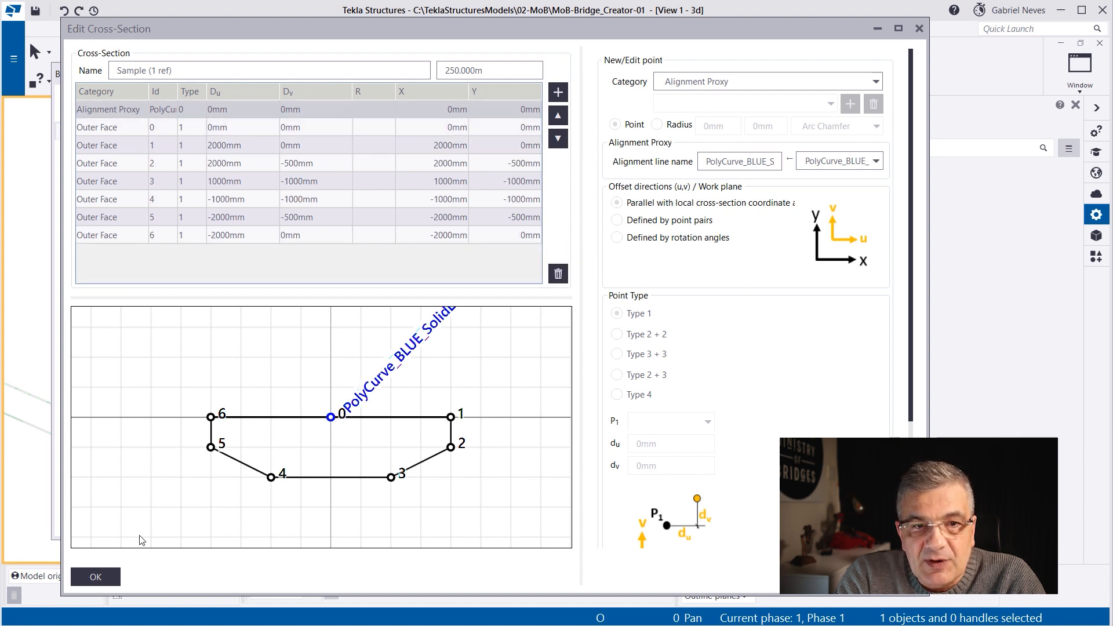
click(93, 576)
scroll(702, 347, up, 5)
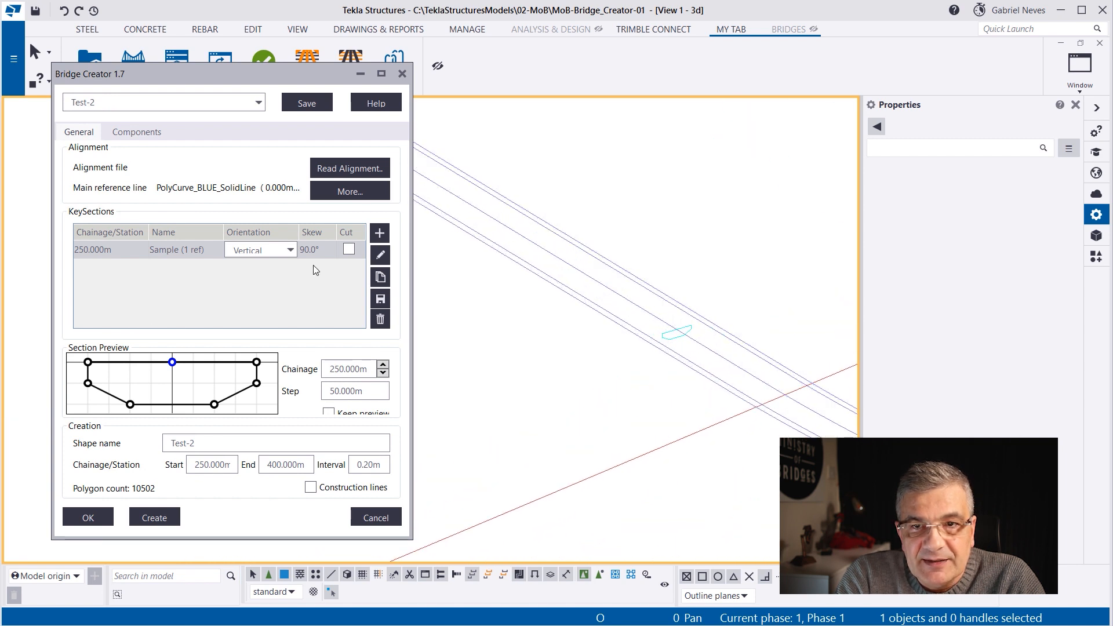
Reopen the Sample cross-section, add two alignment proxies and link the second proxy to the second PolyCurve_BLUE_SolidLine alignment
click(380, 255)
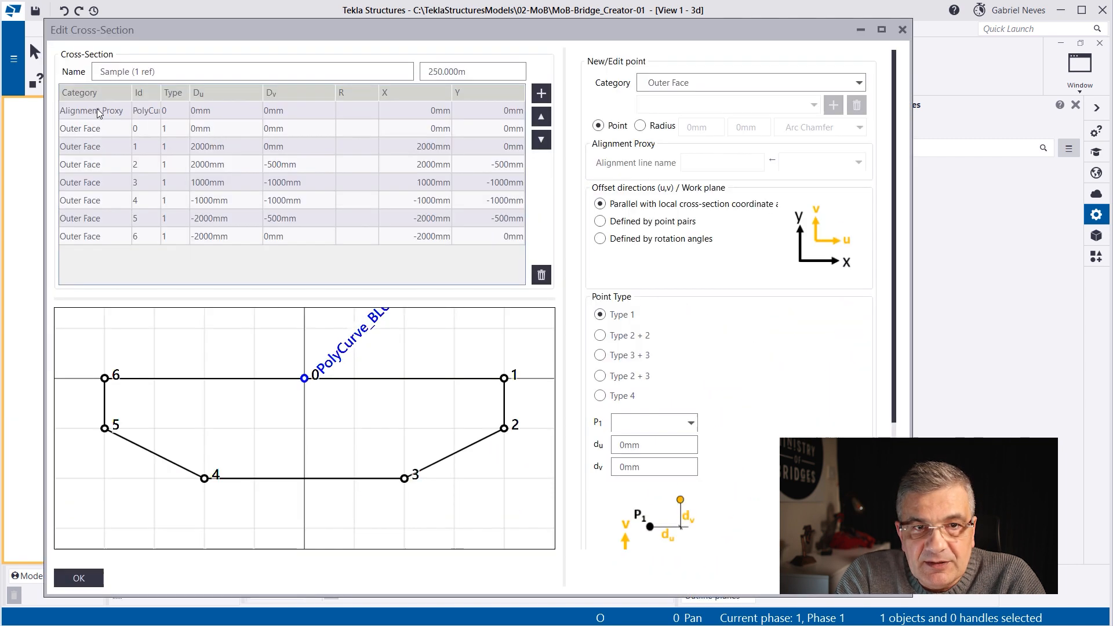
click(541, 94)
click(540, 93)
click(817, 163)
click(810, 194)
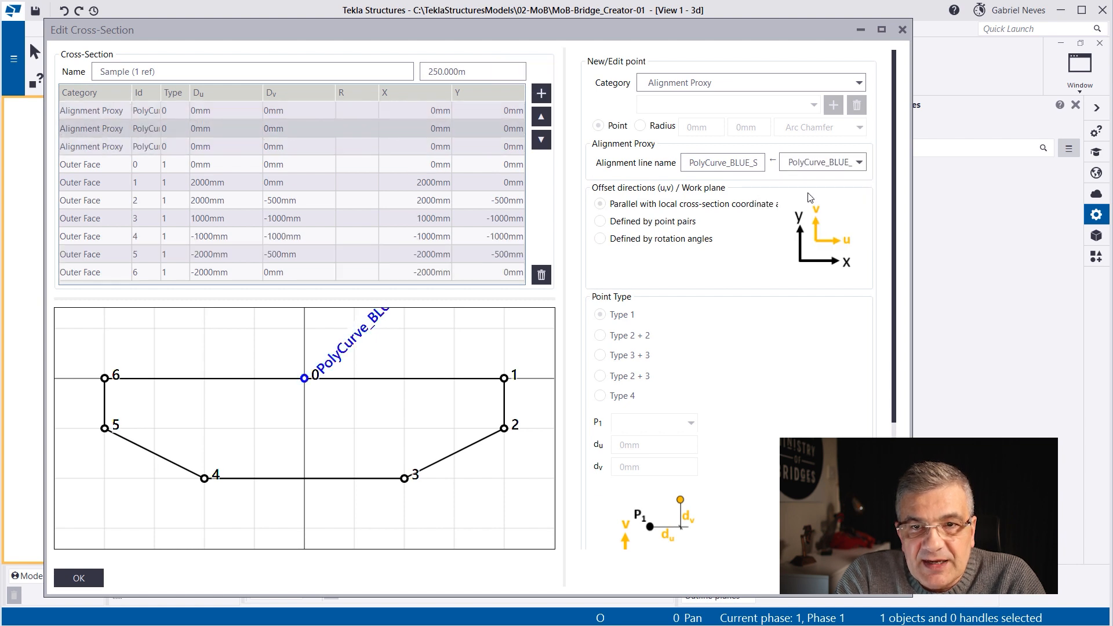
Replace the second proxy's alignment line name with A and add a copy of that proxy
key(Delete)
key(Delete)
key(Delete)
key(Delete)
key(Delete)
key(Delete)
key(Delete)
key(Delete)
key(Delete)
key(Delete)
key(Delete)
key(Delete)
key(Delete)
key(Delete)
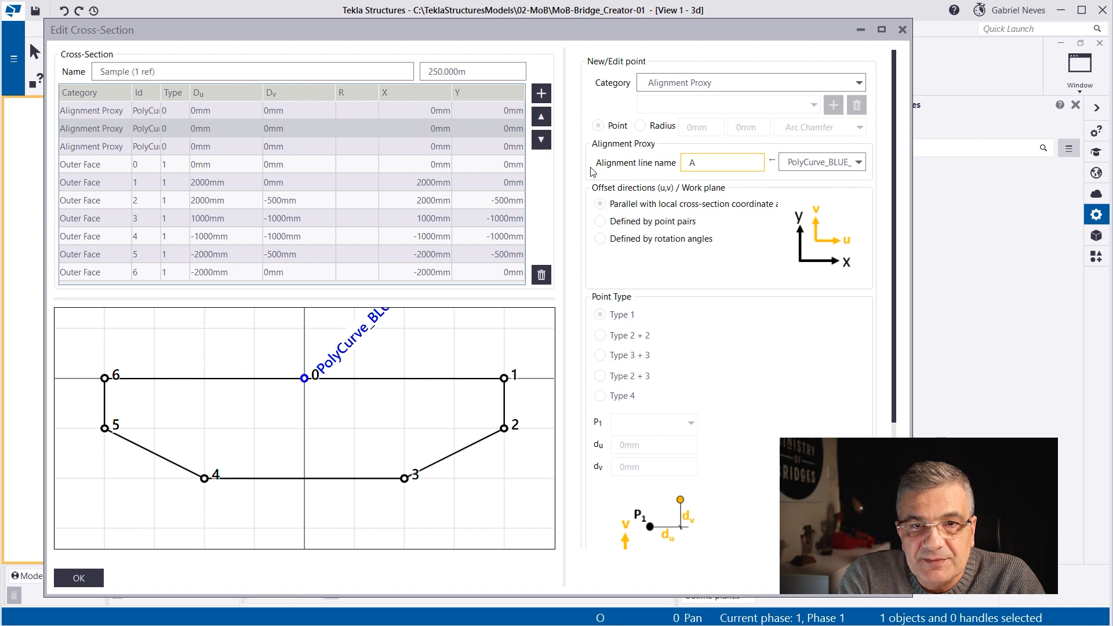
click(541, 93)
click(105, 133)
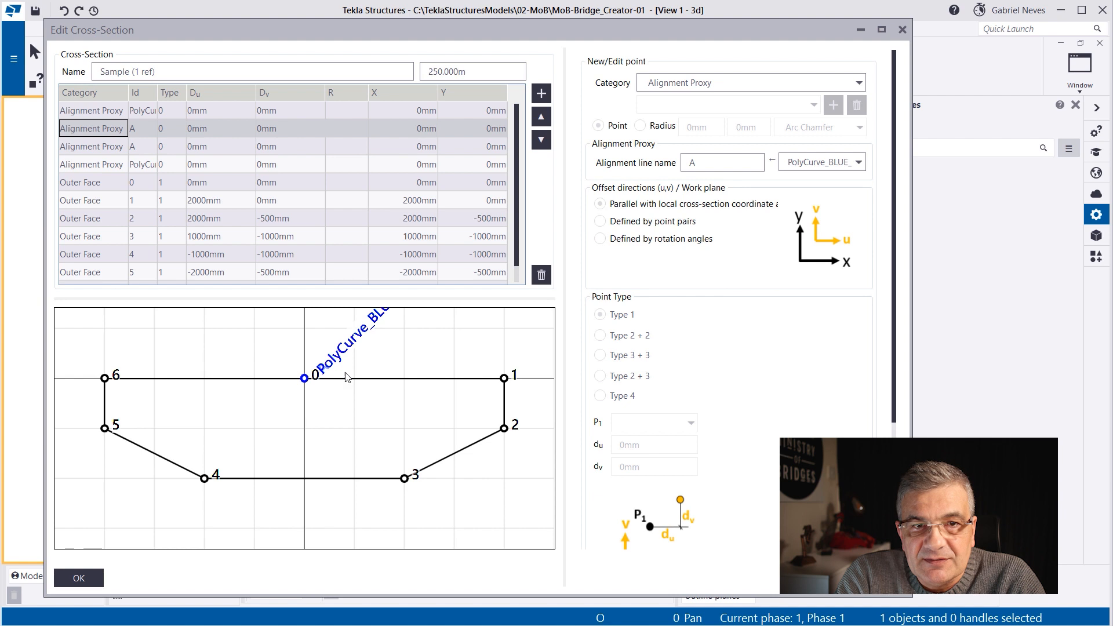
click(104, 149)
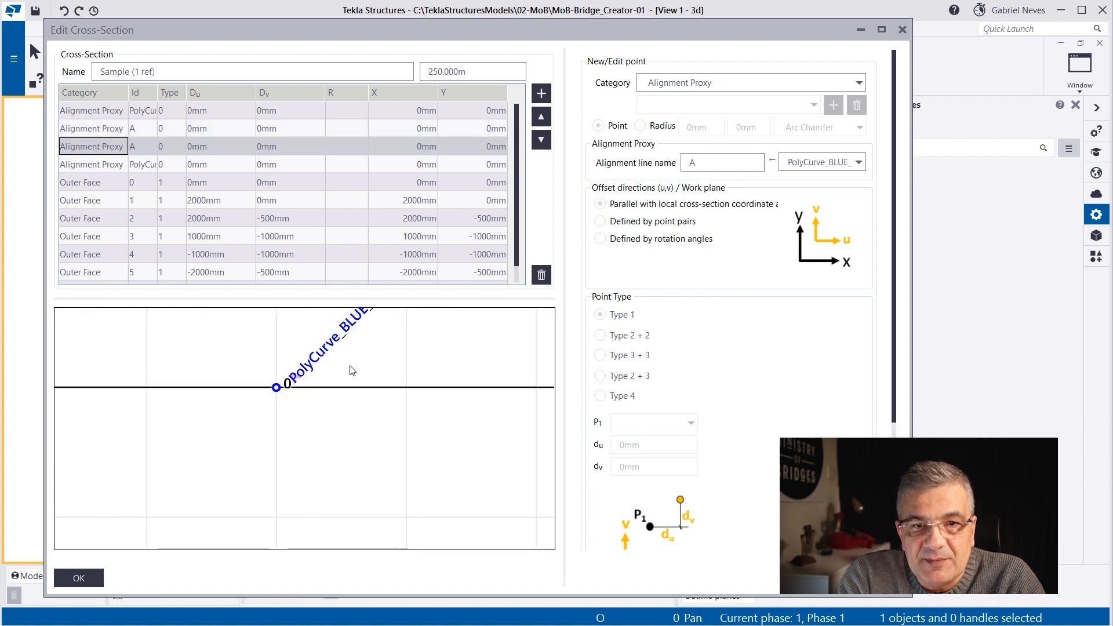
click(104, 167)
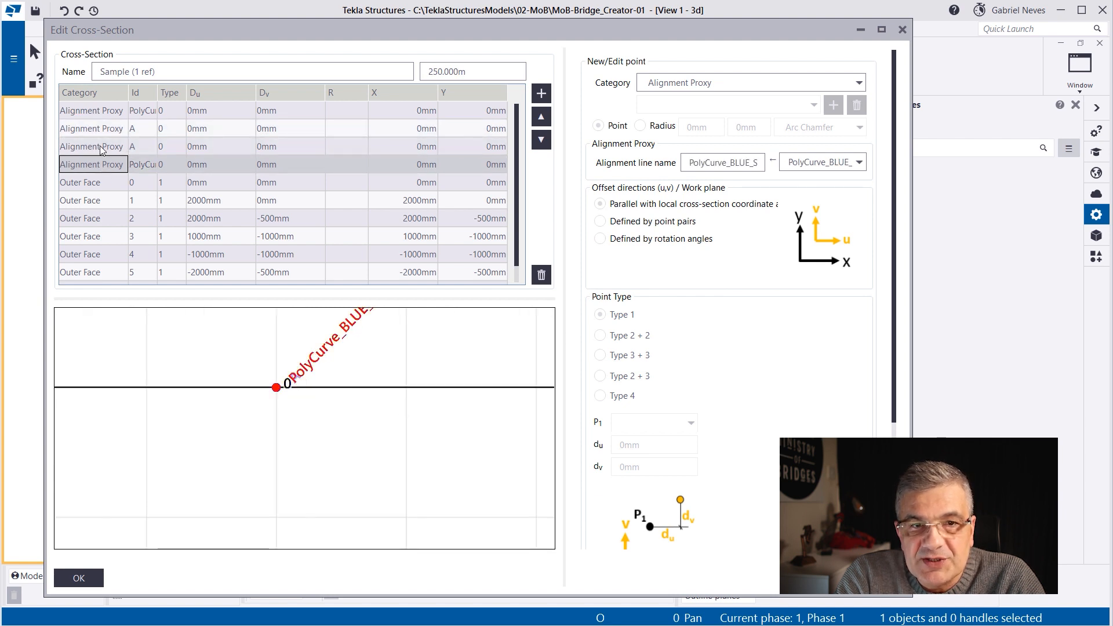
Relink the third alignment proxy, the copy of A, to the second PolyCurve_BLUE_SolidLine alignment
click(101, 150)
click(823, 162)
click(811, 194)
scroll(308, 417, down, 5)
Delete the remaining alignment proxy named A and accept the cross-section
click(108, 128)
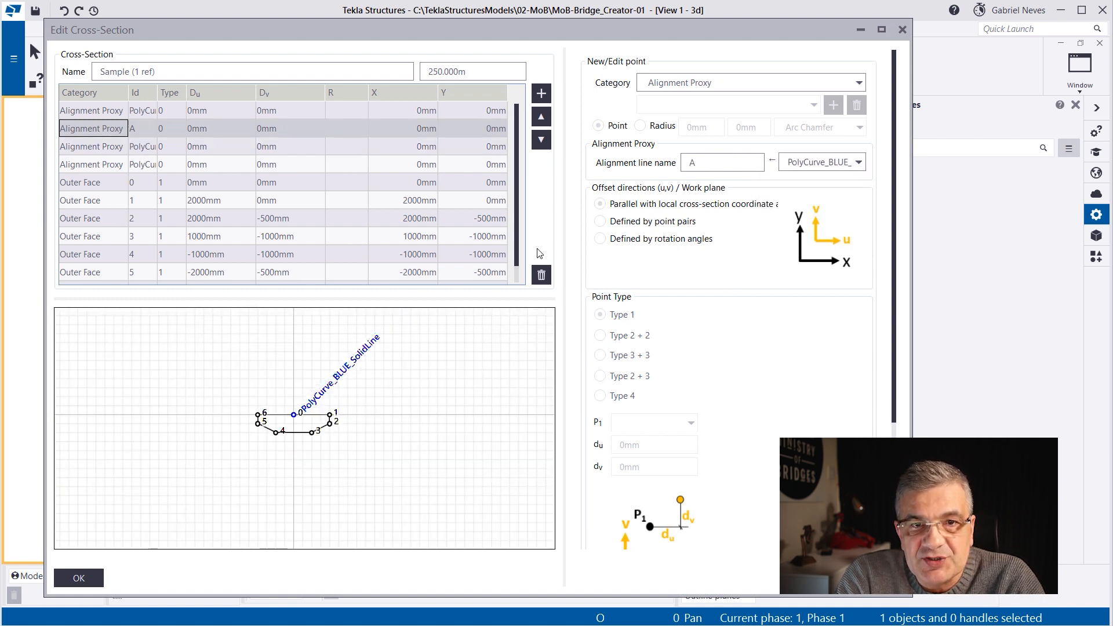
click(541, 277)
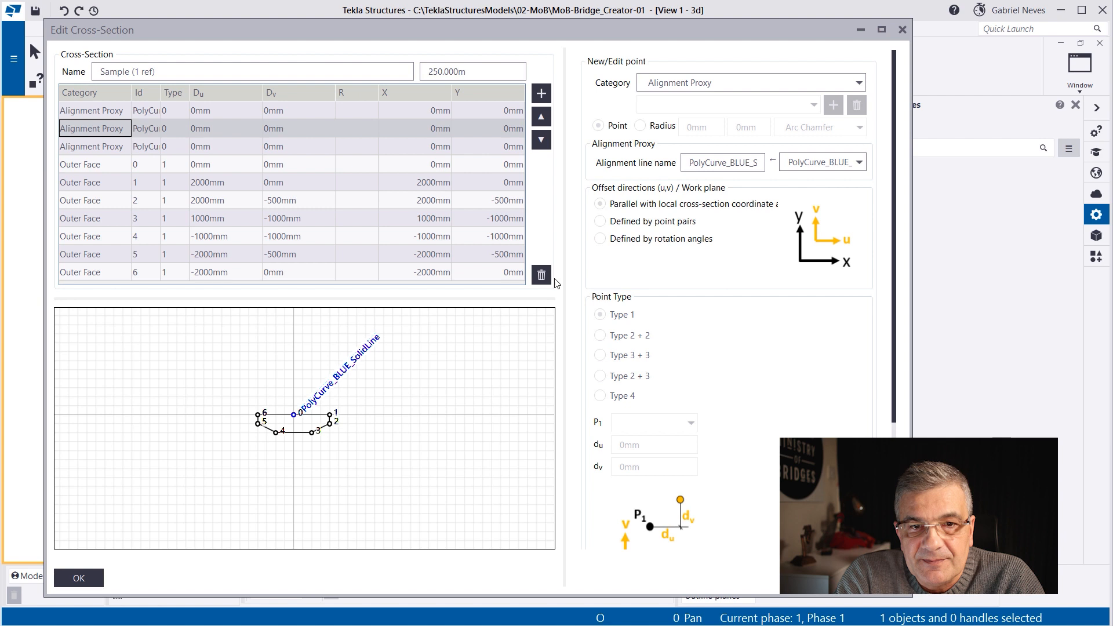
scroll(308, 403, up, 5)
click(79, 578)
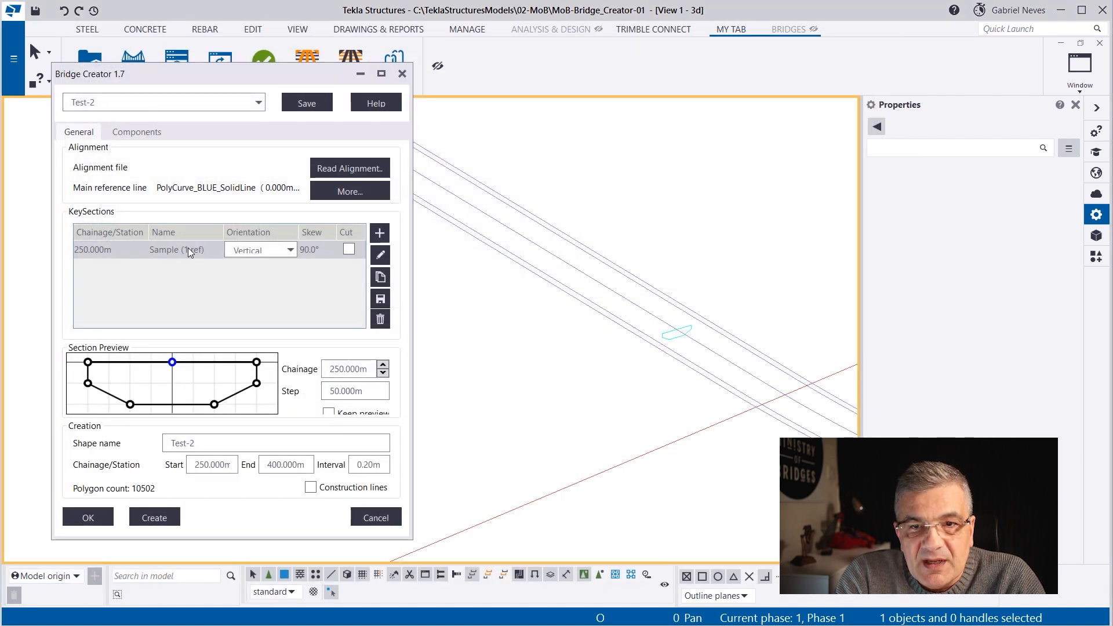
Create the Test-2 bridge shape along the alignment and inspect it in the 3D view
click(156, 520)
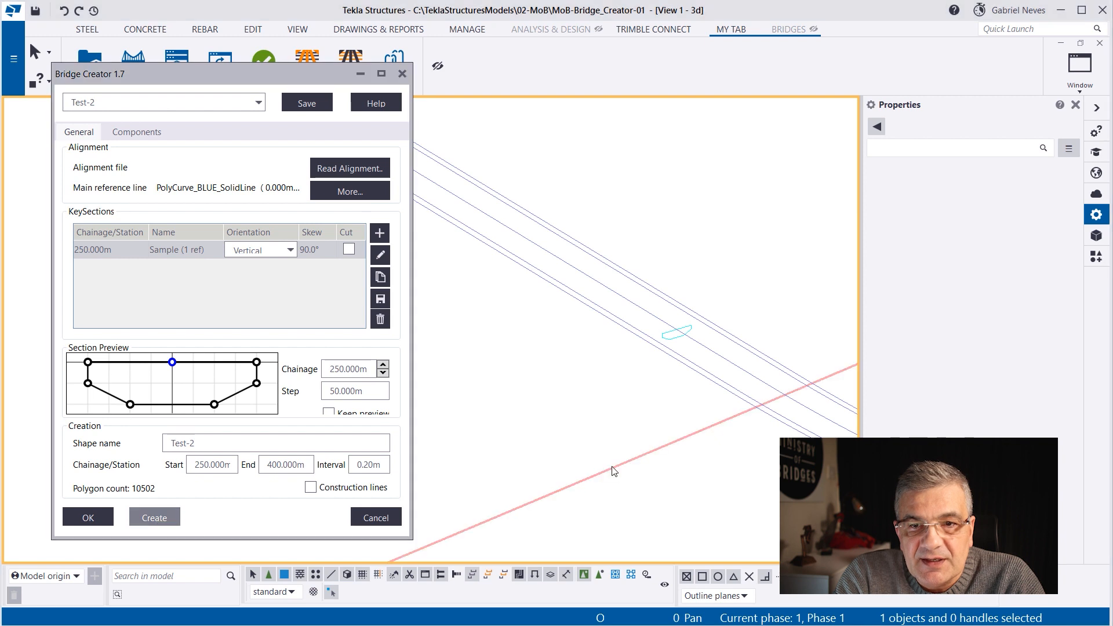
scroll(639, 365, up, 8)
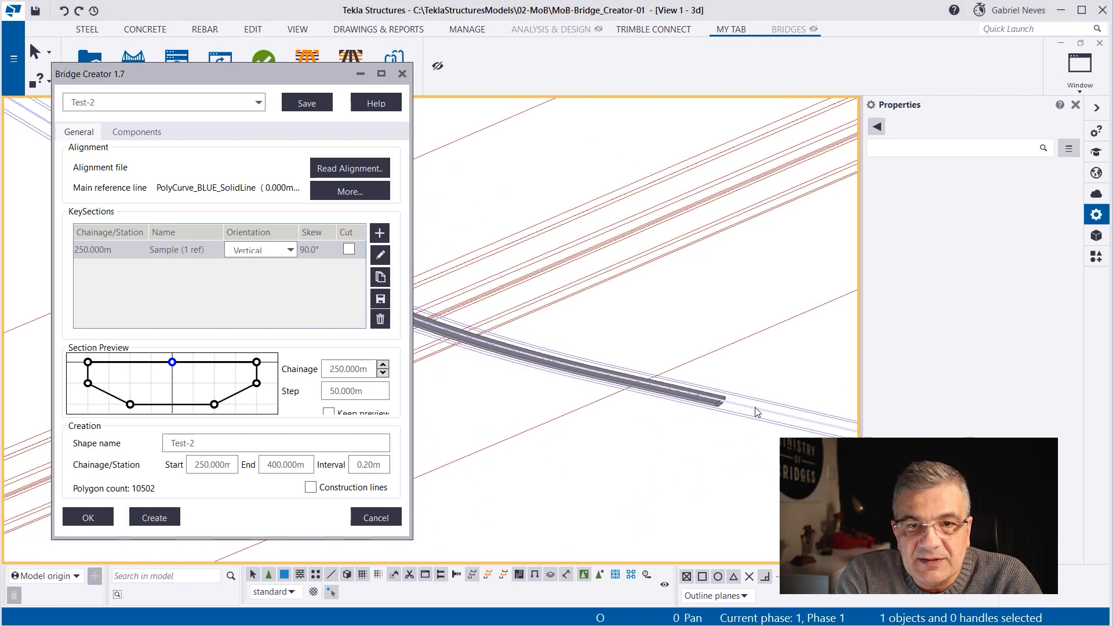
ctrl+middle_drag(640, 365, 512, 312)
click(1076, 105)
scroll(626, 248, up, 2)
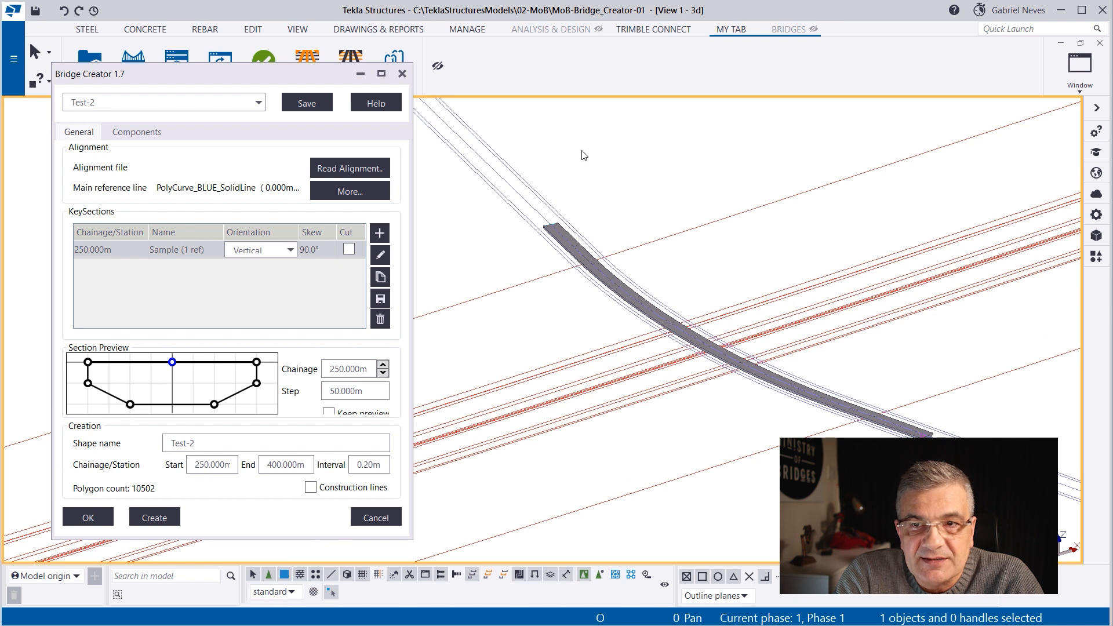
Set the color of the inner polycurve on the near side of the bridge shape to red
double_click(528, 185)
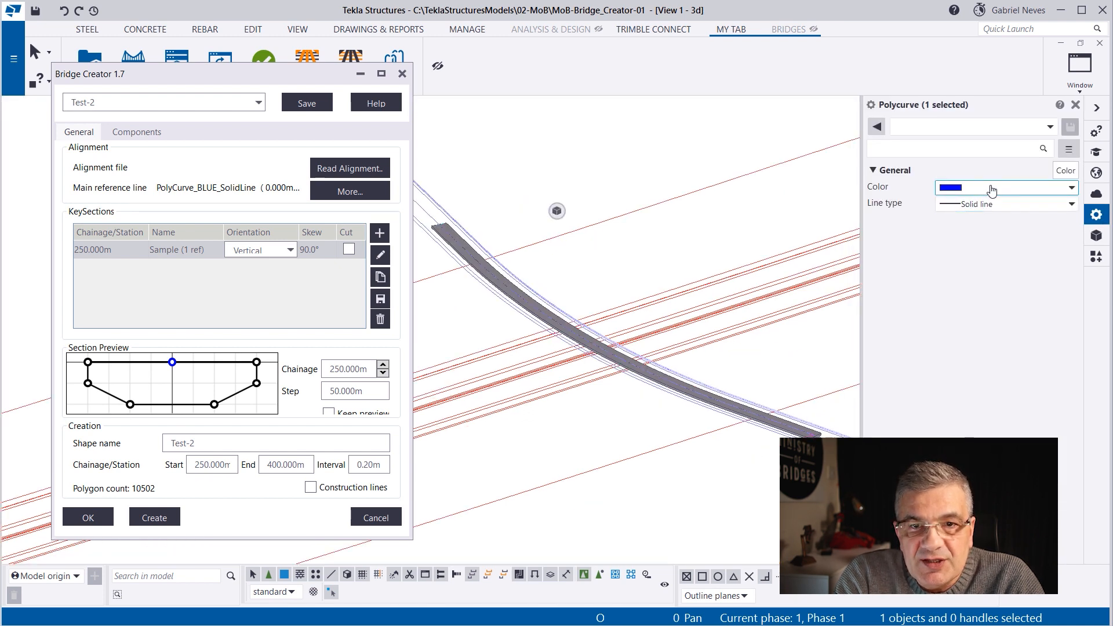
click(740, 272)
scroll(740, 273, down, 2)
scroll(492, 216, up, 5)
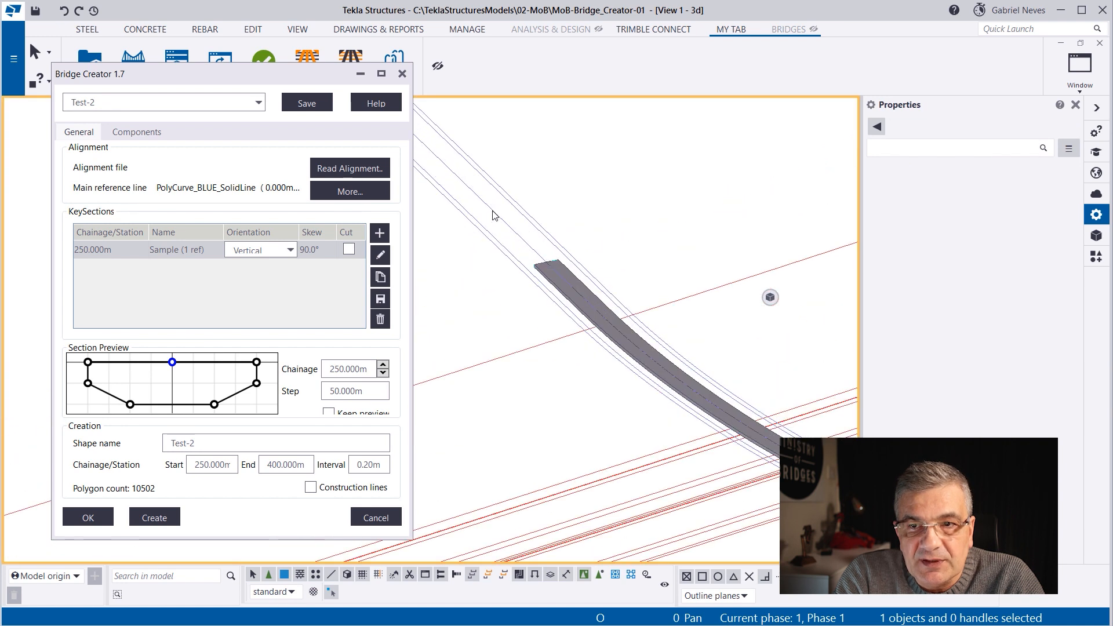
click(506, 253)
click(950, 188)
click(985, 216)
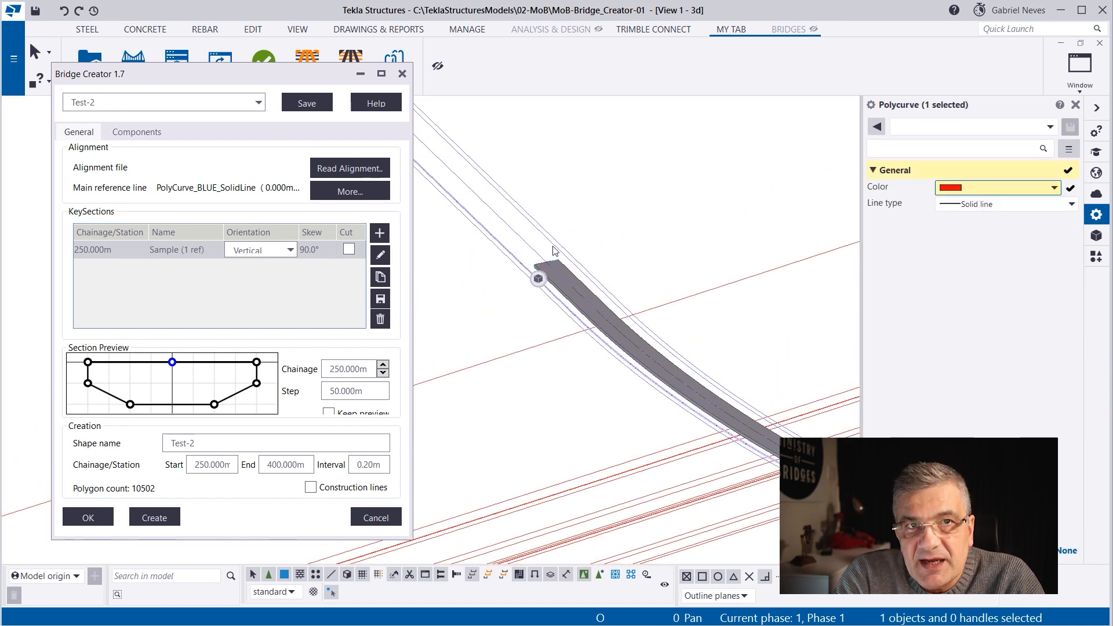
middle_click(553, 248)
Set the color of the inner polycurve on the far side of the bridge shape to green
click(552, 244)
click(986, 189)
click(985, 249)
key(Escape)
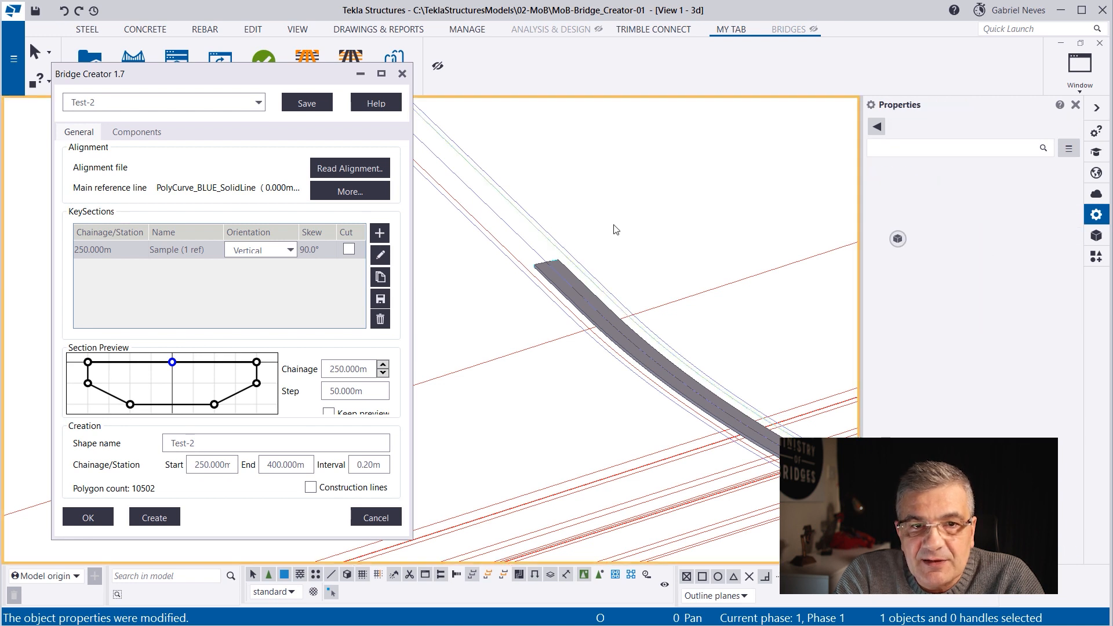
Reread the alignments from the model's polycurves and activate the PolyCurve_GREEN and PolyCurve_RED lines alongside the blue reference line
click(350, 168)
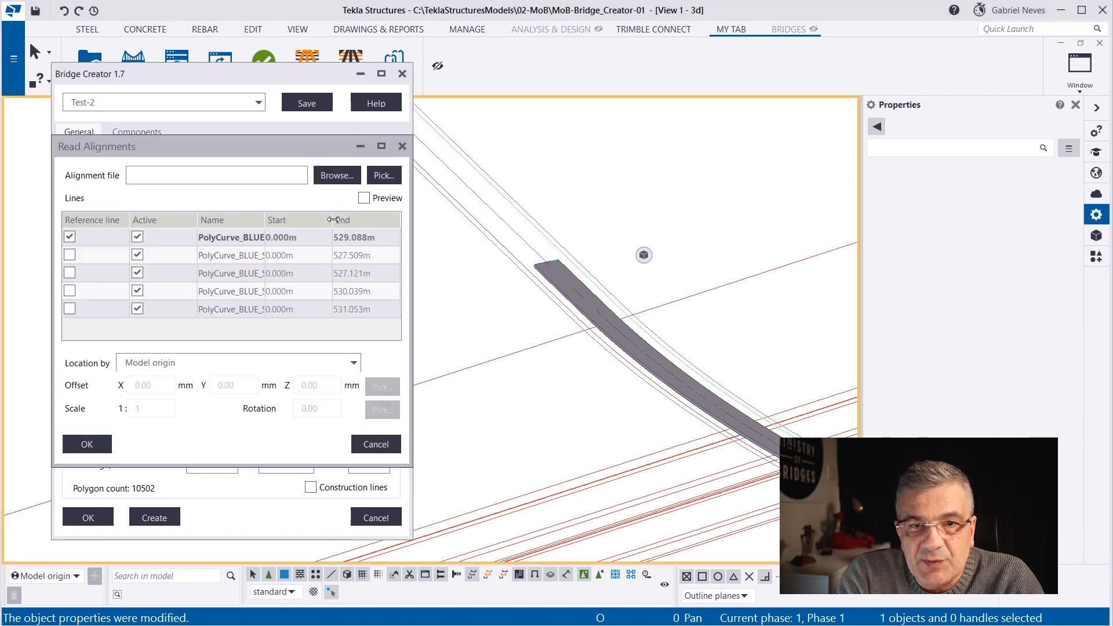
click(384, 175)
middle_click(511, 205)
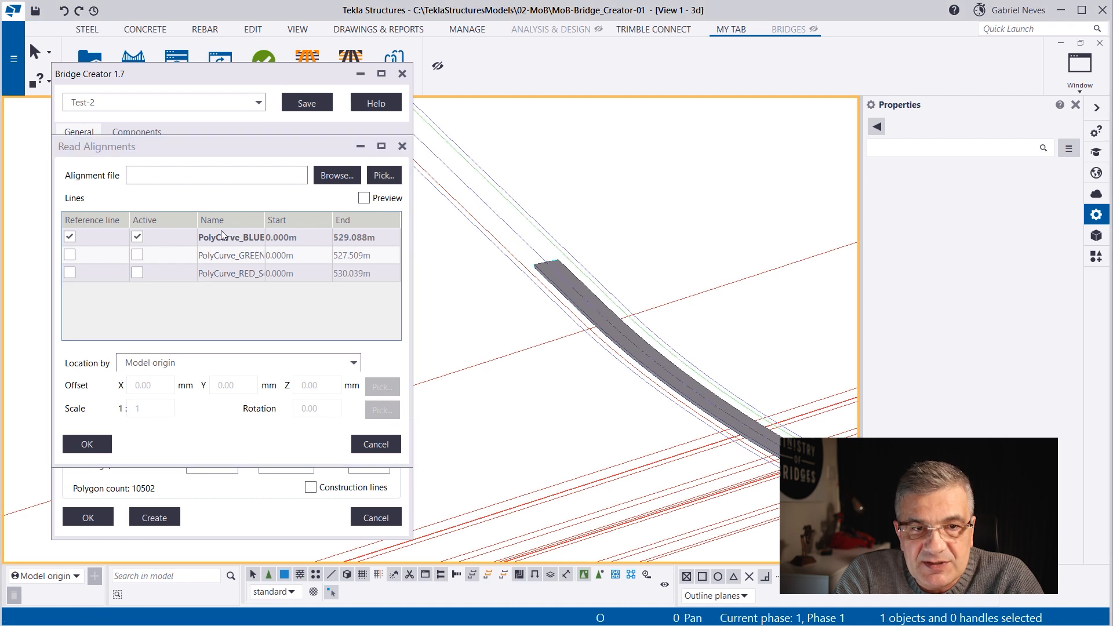
click(137, 255)
click(137, 273)
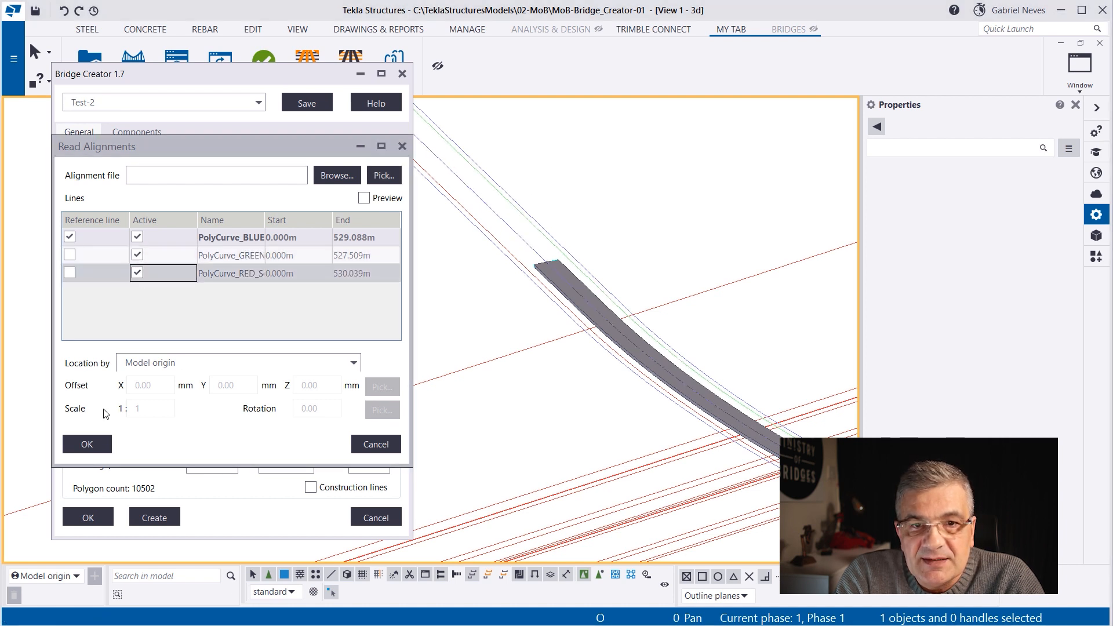
click(93, 444)
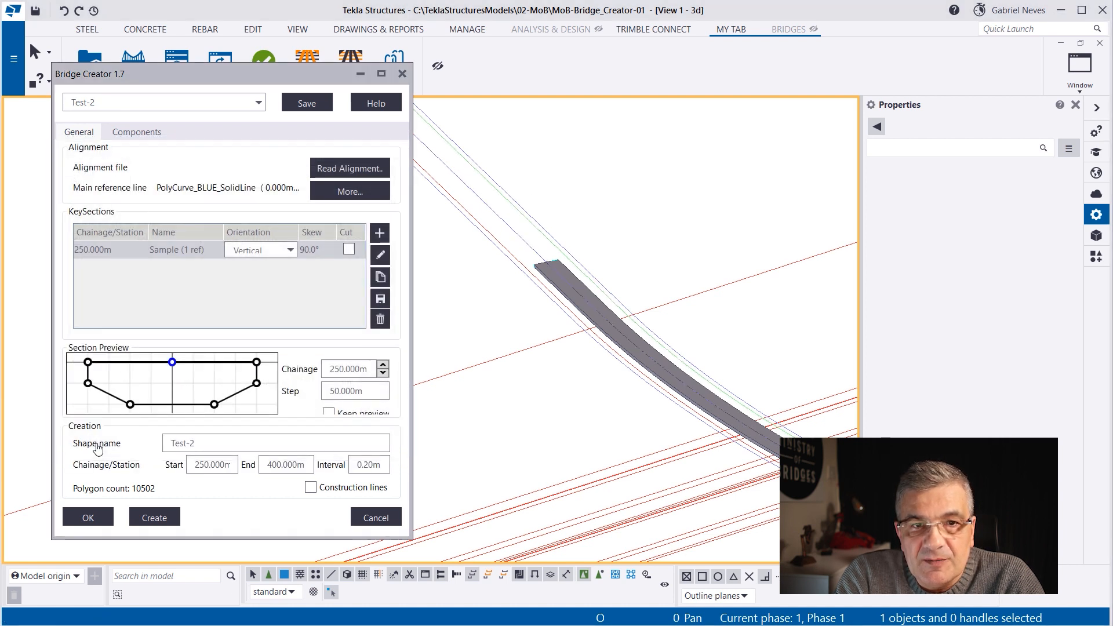
Edit the Sample cross-section and add two alignment proxies after the existing blue one
click(381, 256)
click(119, 126)
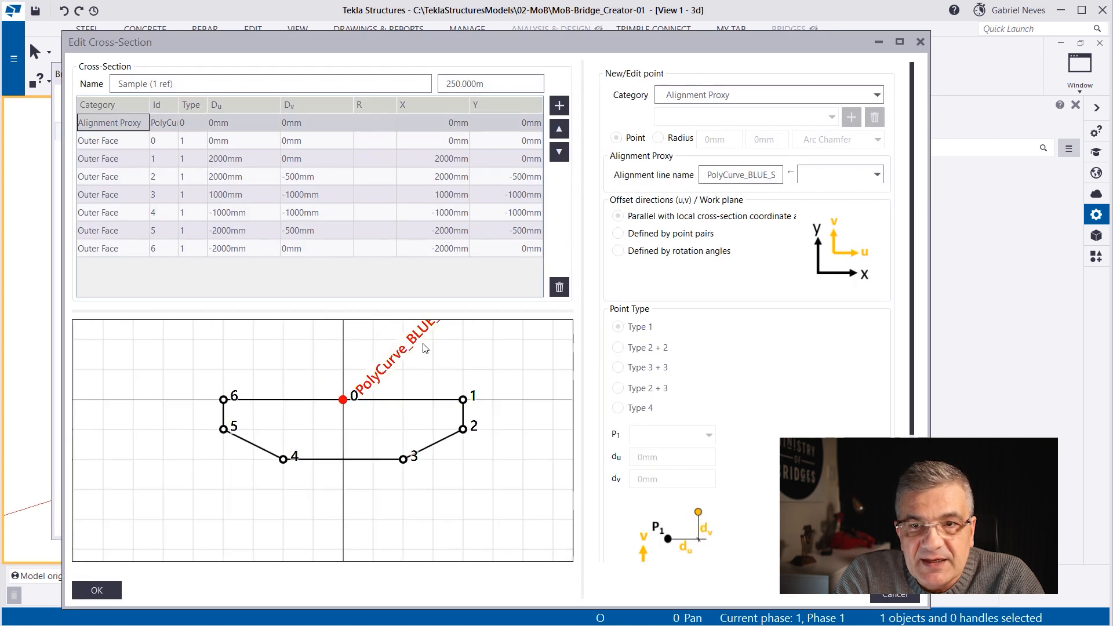
click(558, 105)
click(558, 105)
Link the second alignment proxy to the PolyCurve_GREEN line and the third to the PolyCurve_RED line
click(139, 144)
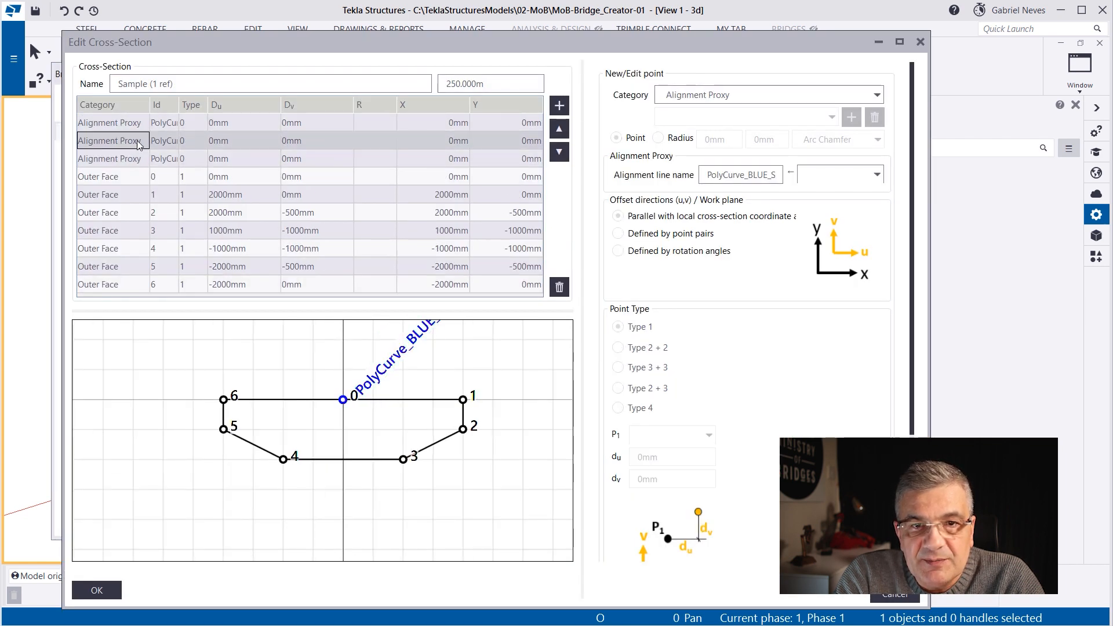
click(842, 175)
click(834, 208)
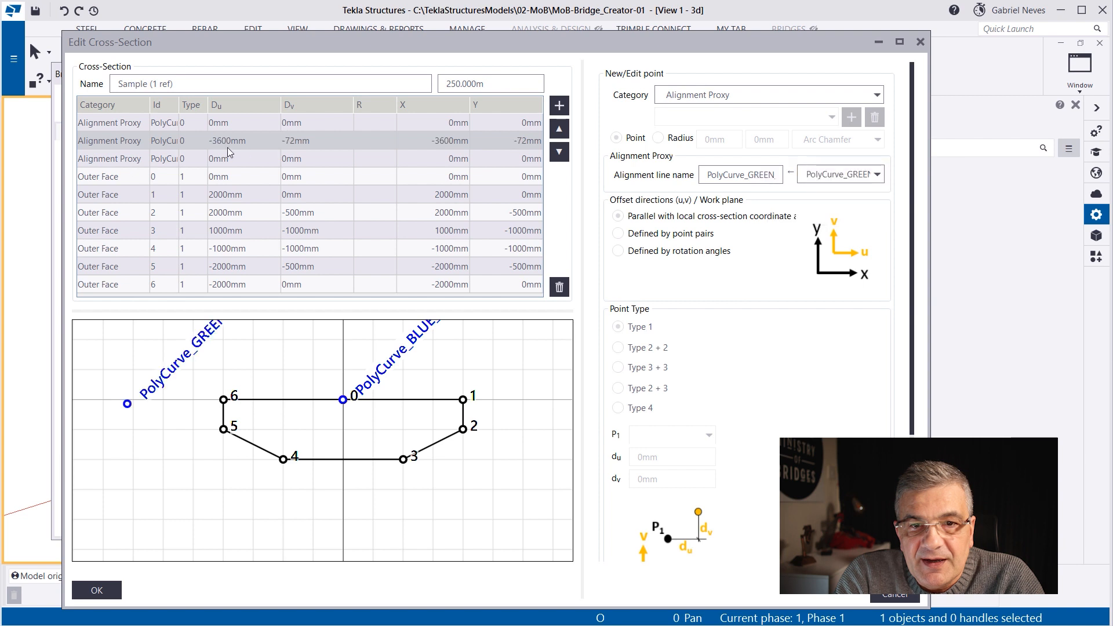
click(130, 162)
click(842, 174)
click(823, 219)
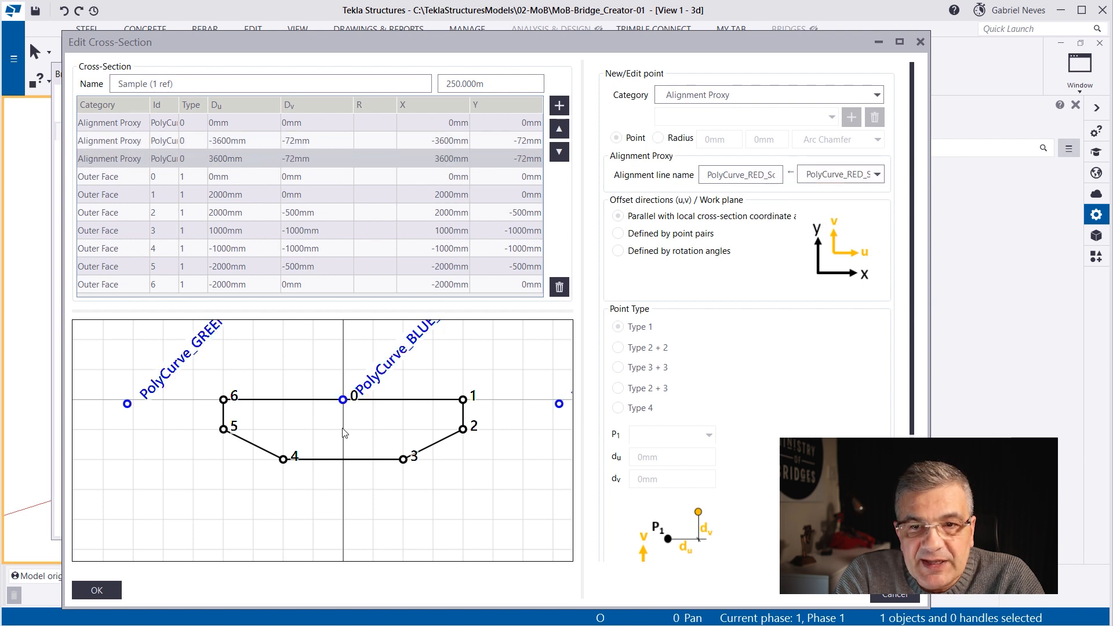
Reference outer face point 6 to the PolyCurve_GREEN proxy and set its du offset to 0 mm
scroll(344, 431, down, 3)
scroll(197, 423, up, 3)
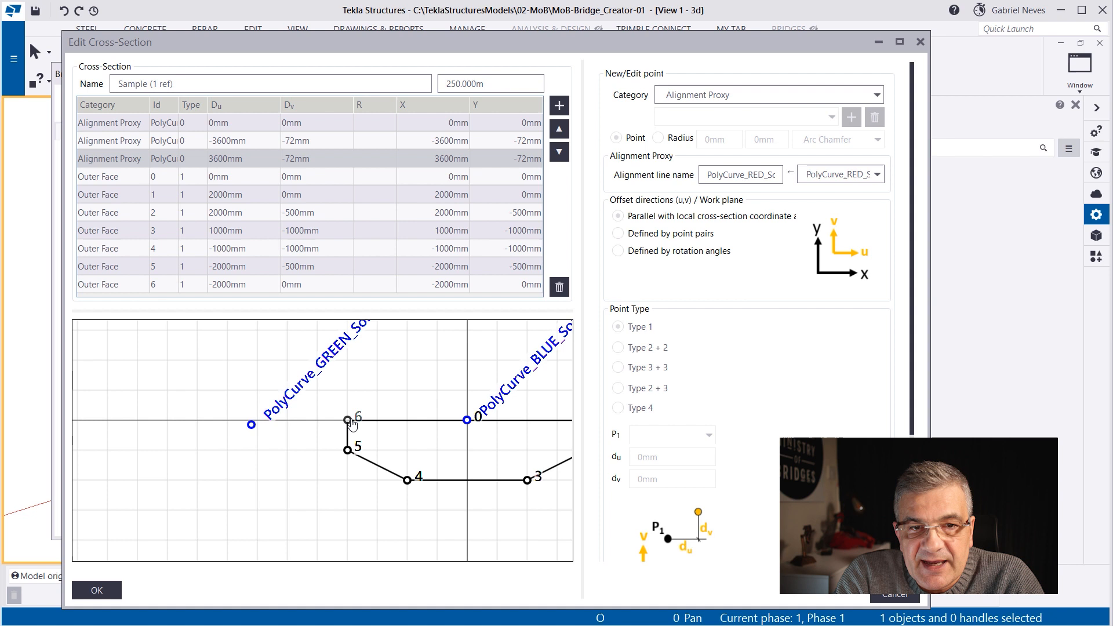
click(348, 420)
click(708, 435)
click(659, 467)
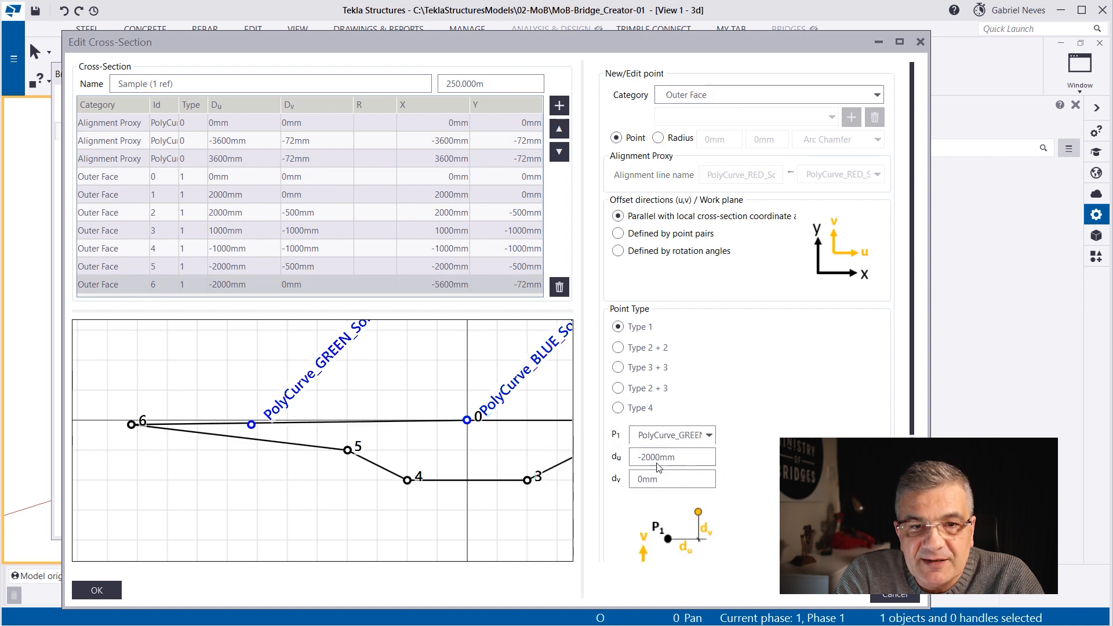
drag(680, 456, 589, 458)
text(0)
key(Return)
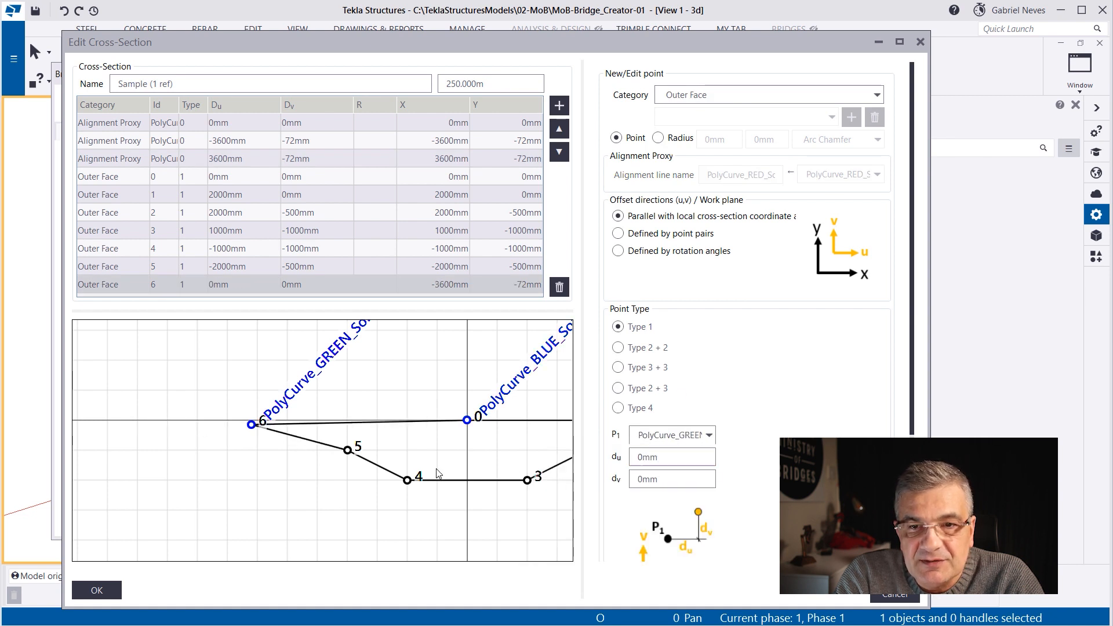
Reference outer face point 1 to the PolyCurve_RED alignment proxy and set its du offset to 0 mm
scroll(243, 438, down, 3)
scroll(432, 442, up, 3)
click(210, 409)
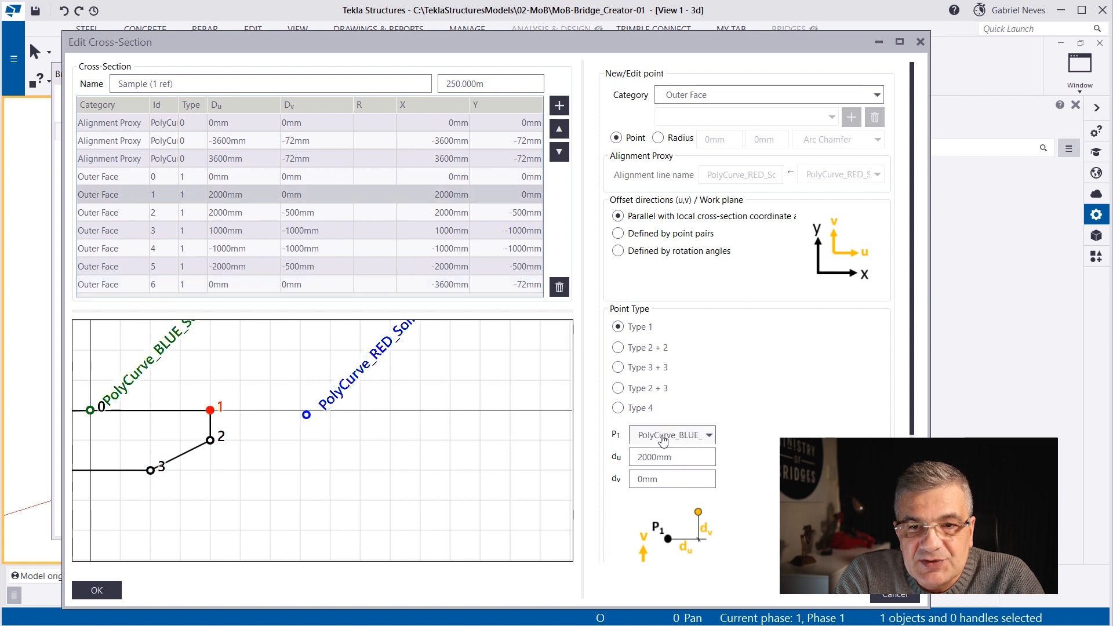
click(669, 440)
click(660, 481)
drag(675, 457, 635, 458)
text(0)
key(Return)
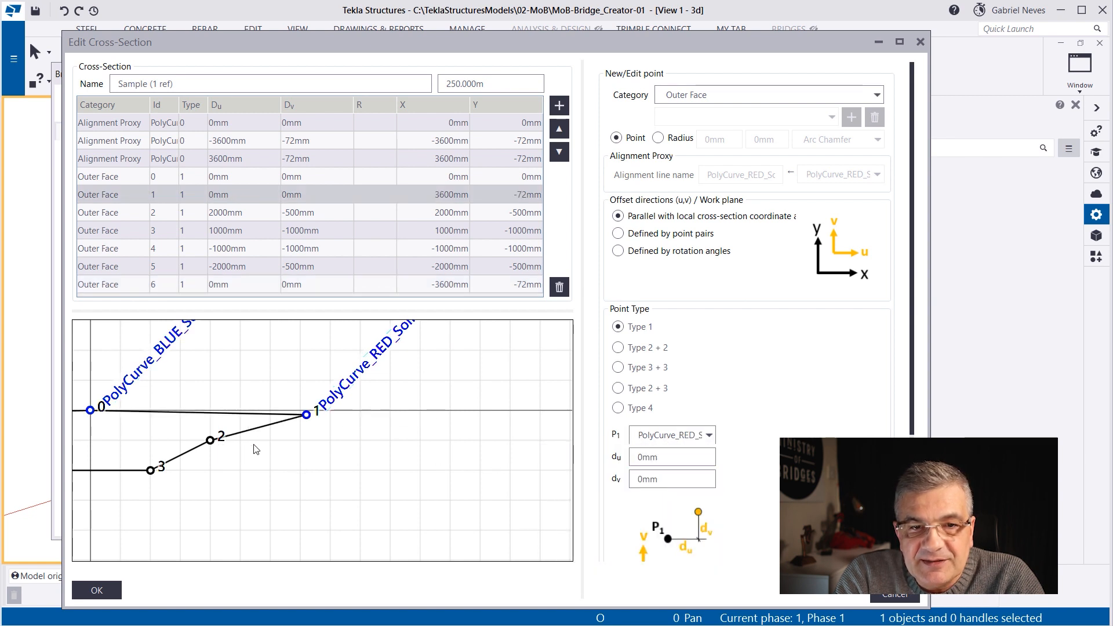
Reference outer face point 2 to outer face point 1 and set its du offset to 0 mm
click(210, 440)
click(681, 441)
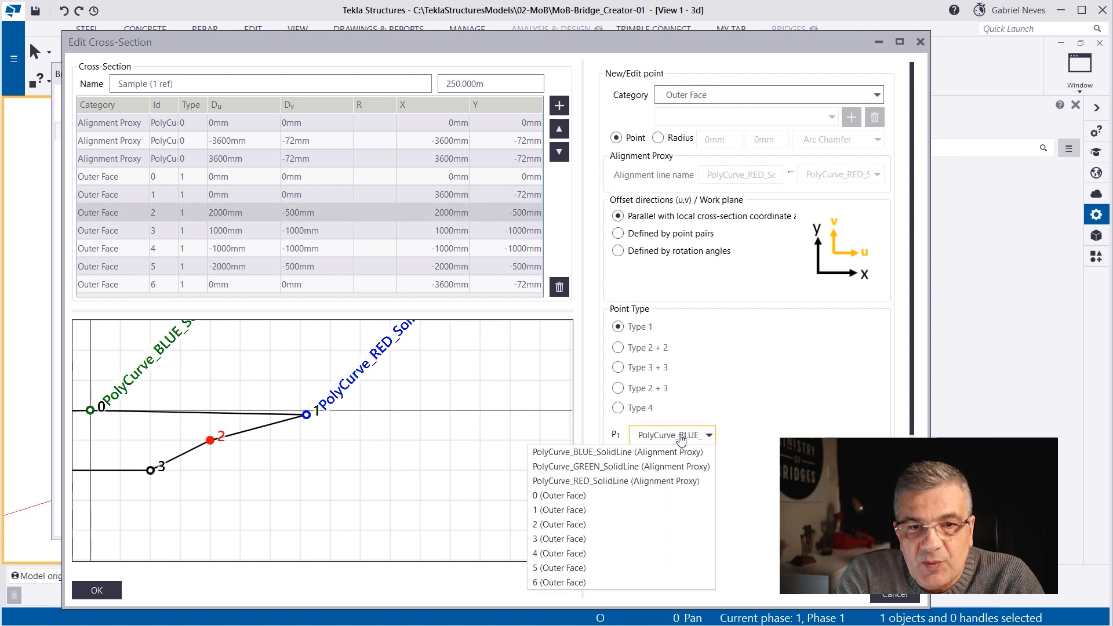
click(664, 518)
drag(673, 458, 633, 458)
text(0)
key(Return)
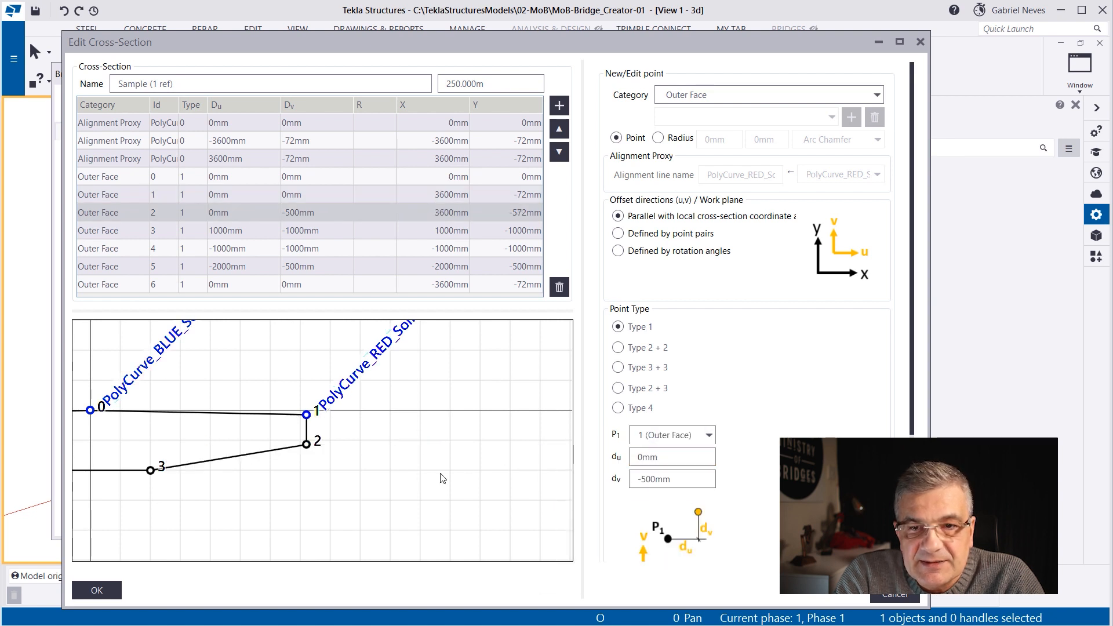
Reference outer face point 5 to outer face point 6 with a du offset of 0 mm and accept the cross-section
scroll(452, 466, down, 5)
scroll(269, 453, up, 5)
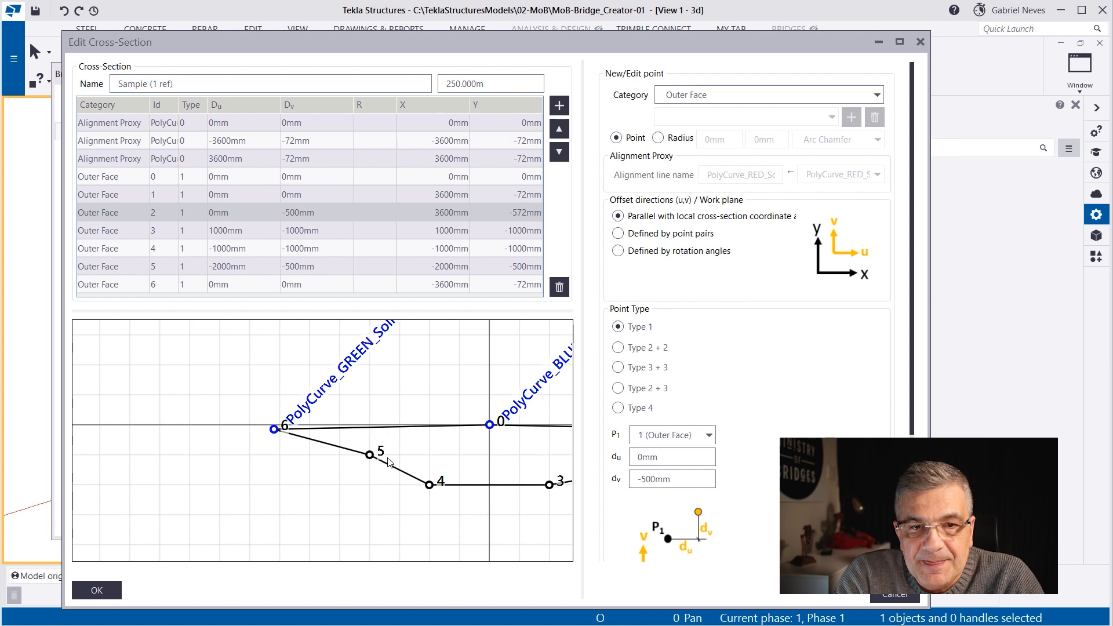
click(369, 454)
click(673, 439)
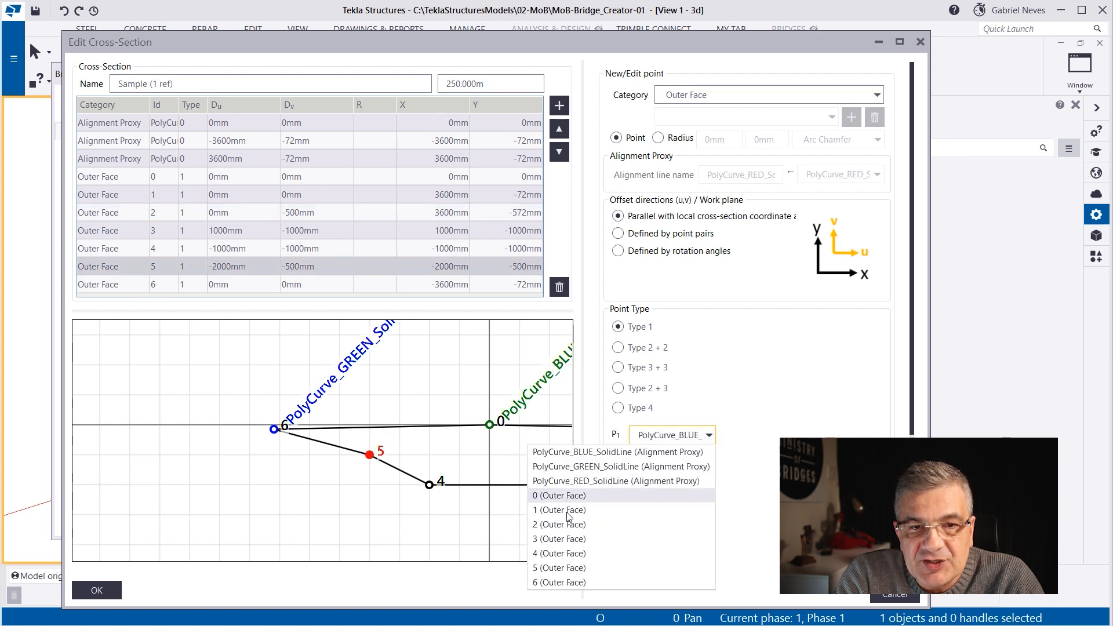
click(565, 582)
drag(678, 457, 600, 462)
text(0)
key(Return)
scroll(199, 451, down, 5)
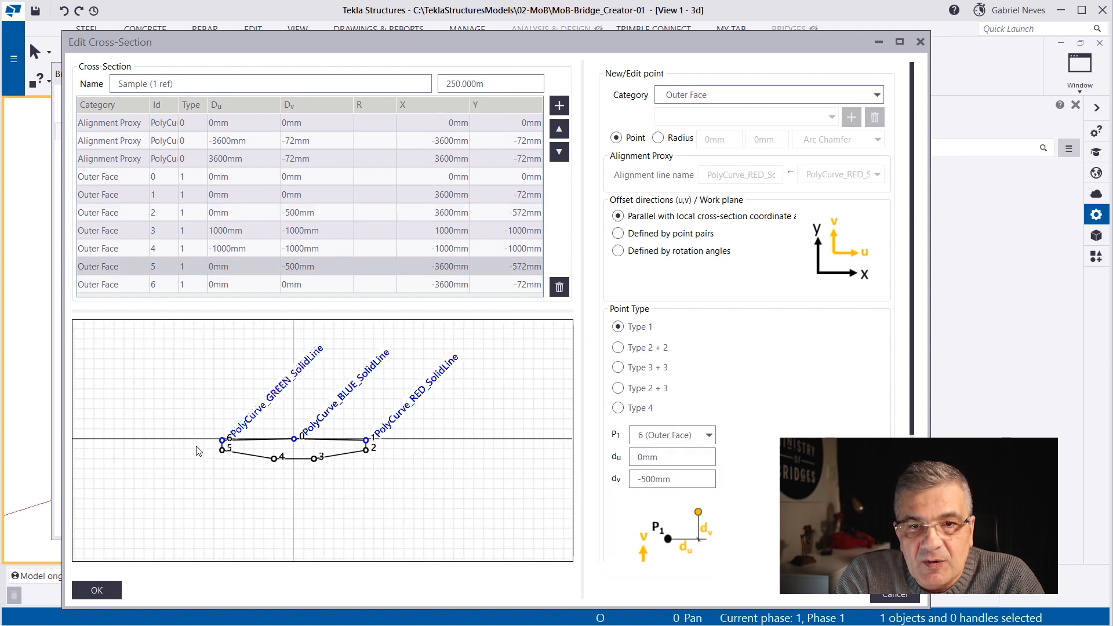
click(98, 589)
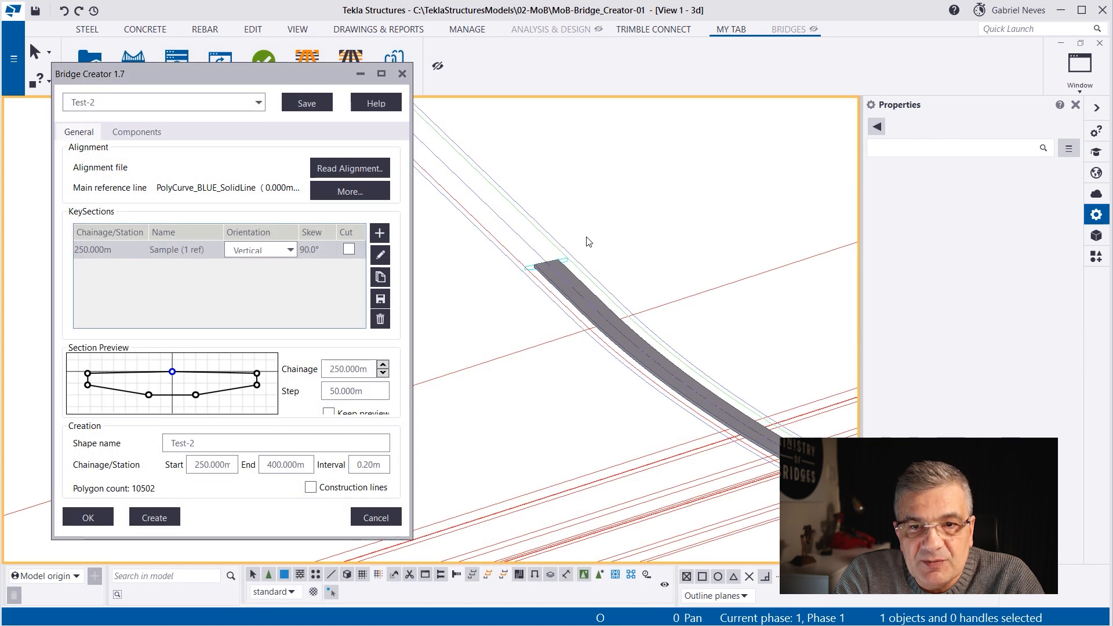
Switch off direct modification, select the bridge deck item and recreate its Test-2 shape from the edited cross-section
scroll(531, 244, up, 3)
click(566, 305)
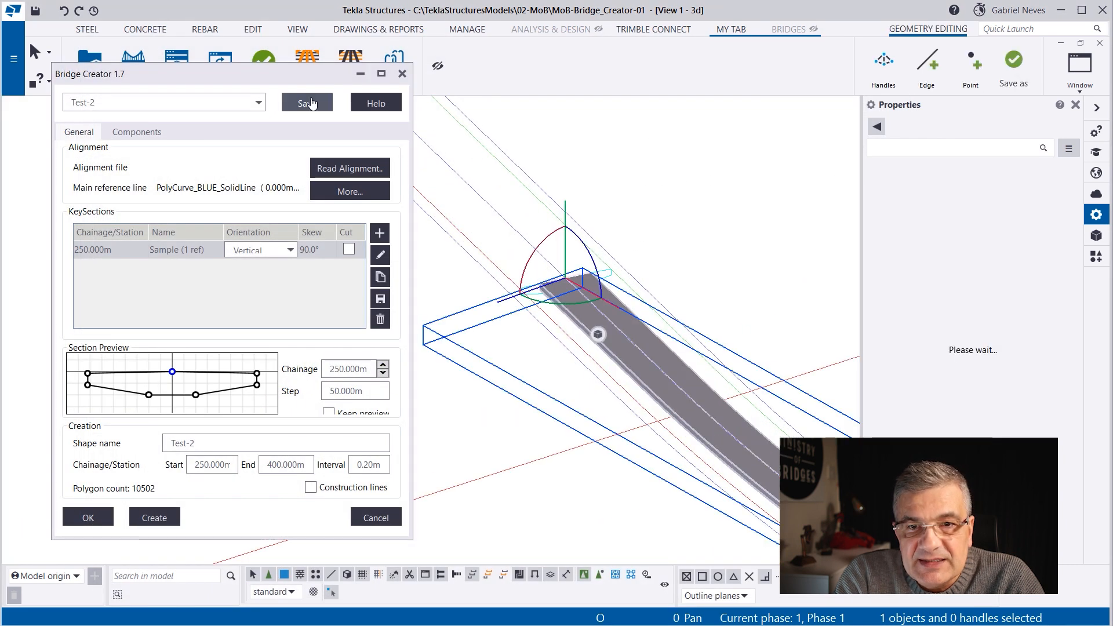
click(331, 592)
click(617, 280)
click(568, 309)
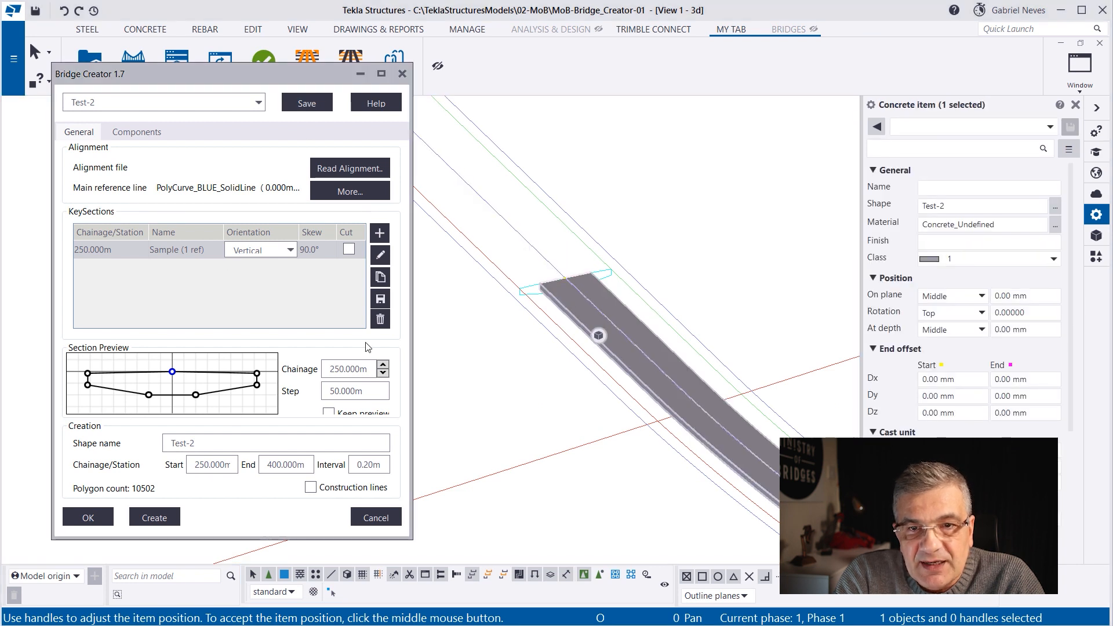
click(154, 517)
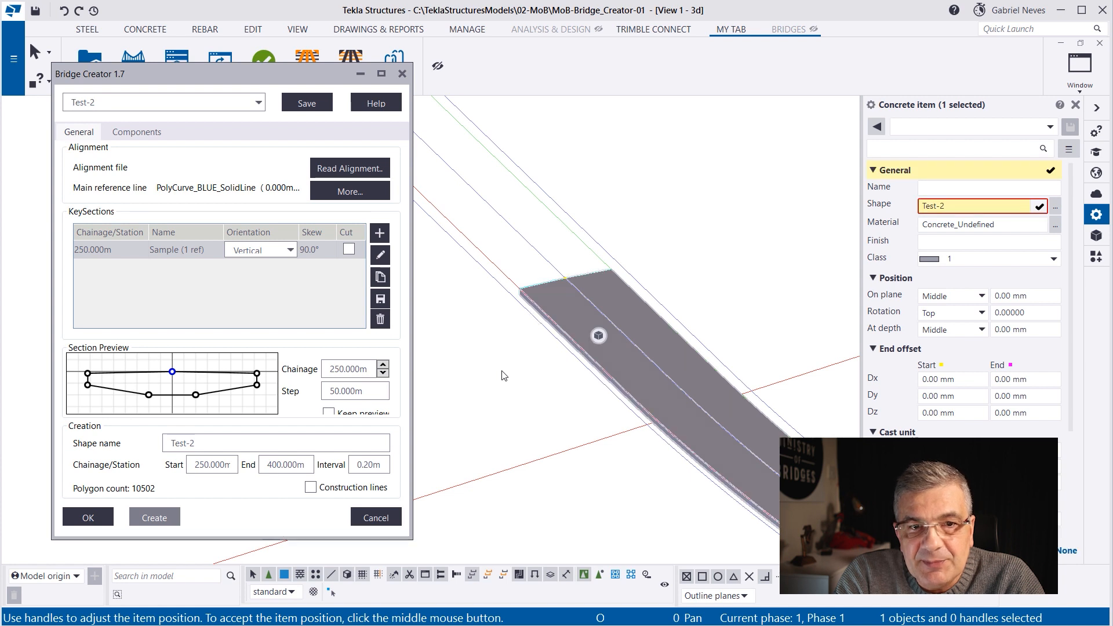
Inspect how both ends of the recreated deck follow the polycurves and review the alignment lines currently read for Test-2
scroll(527, 290, up, 5)
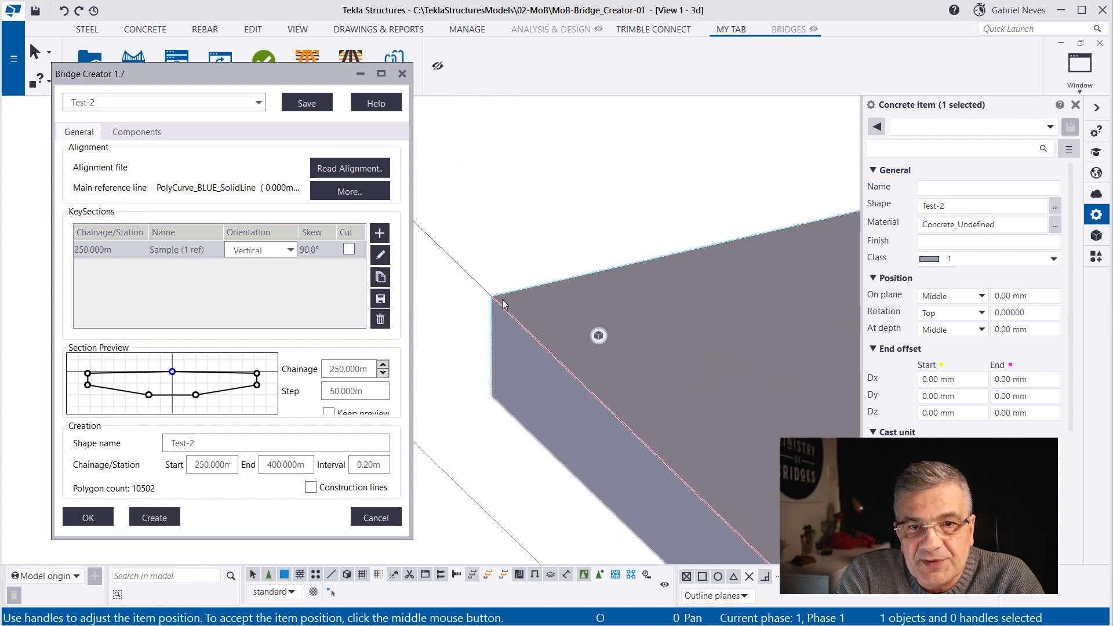
scroll(467, 266, down, 3)
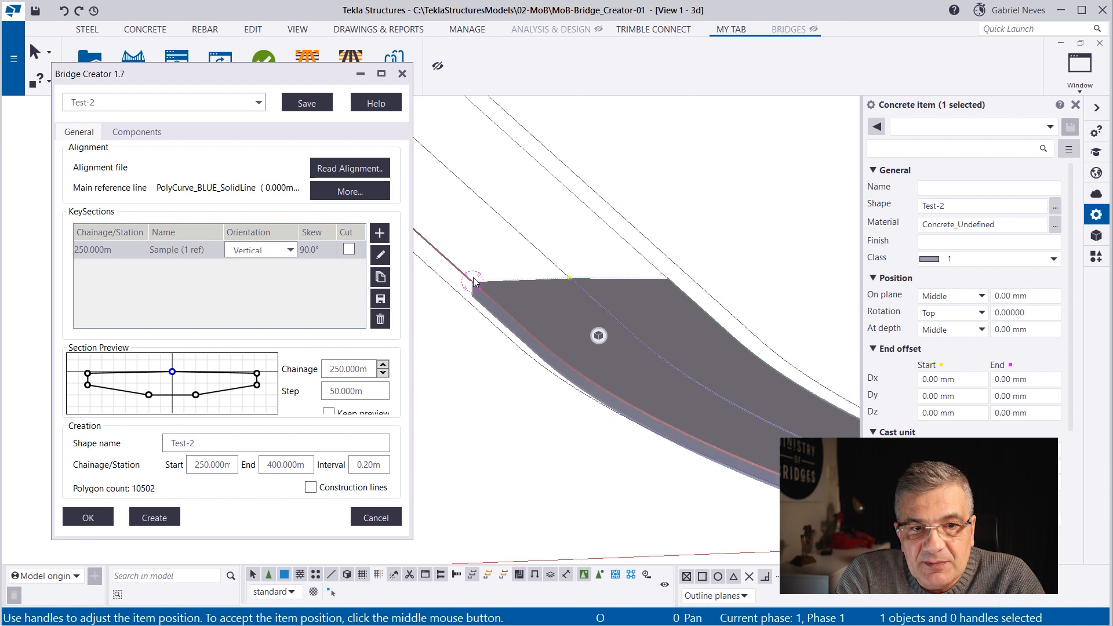
scroll(670, 292, down, 3)
scroll(562, 313, down, 3)
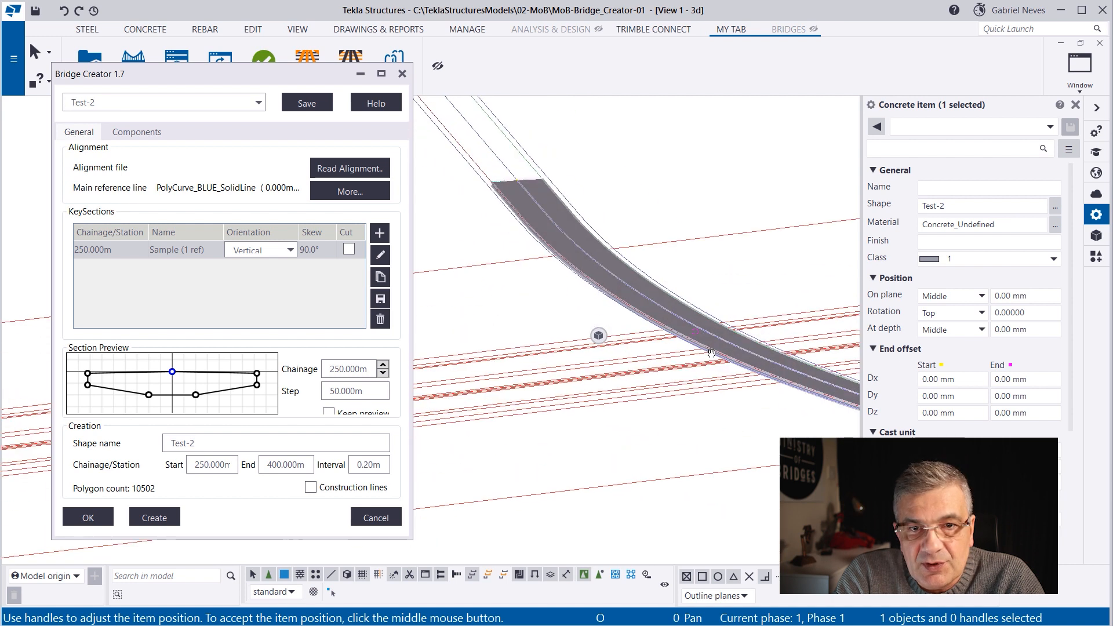
scroll(733, 347, up, 4)
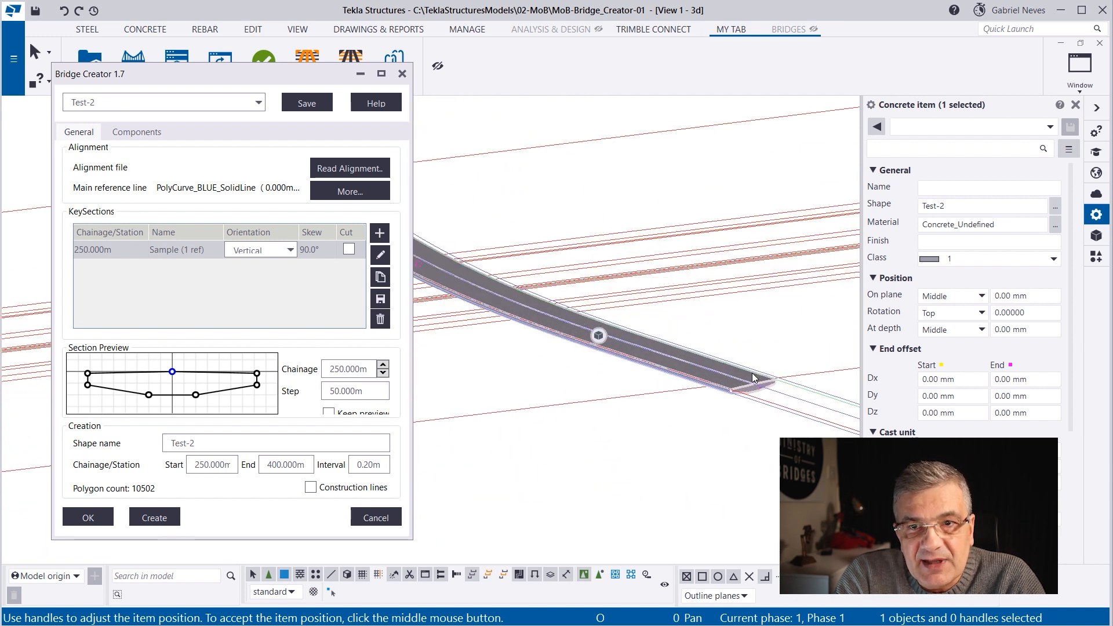
scroll(748, 385, up, 6)
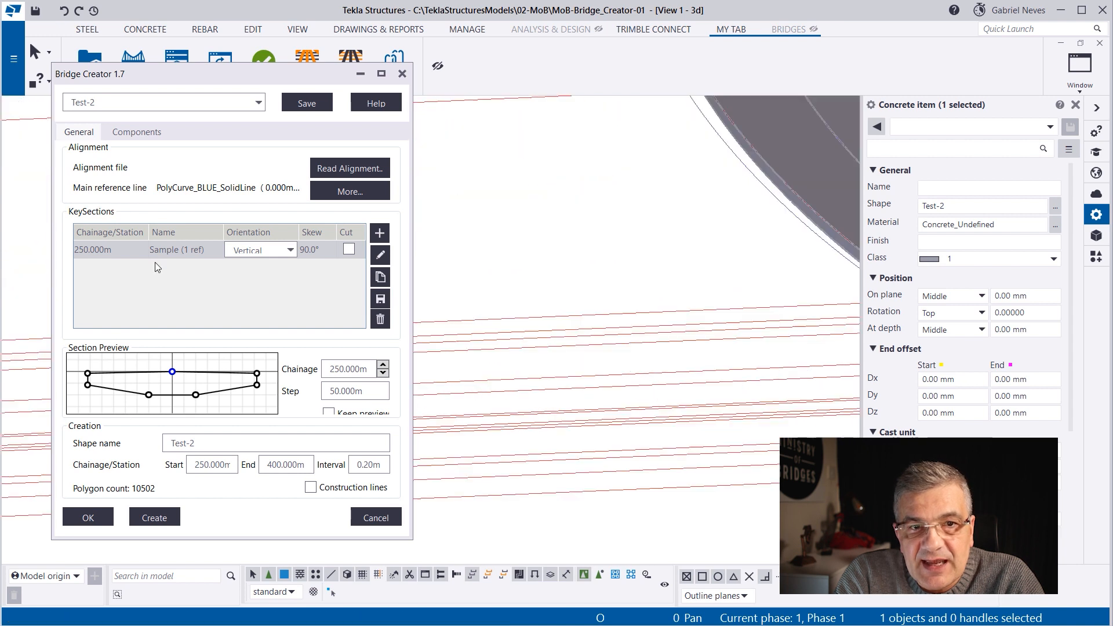
click(346, 168)
click(228, 239)
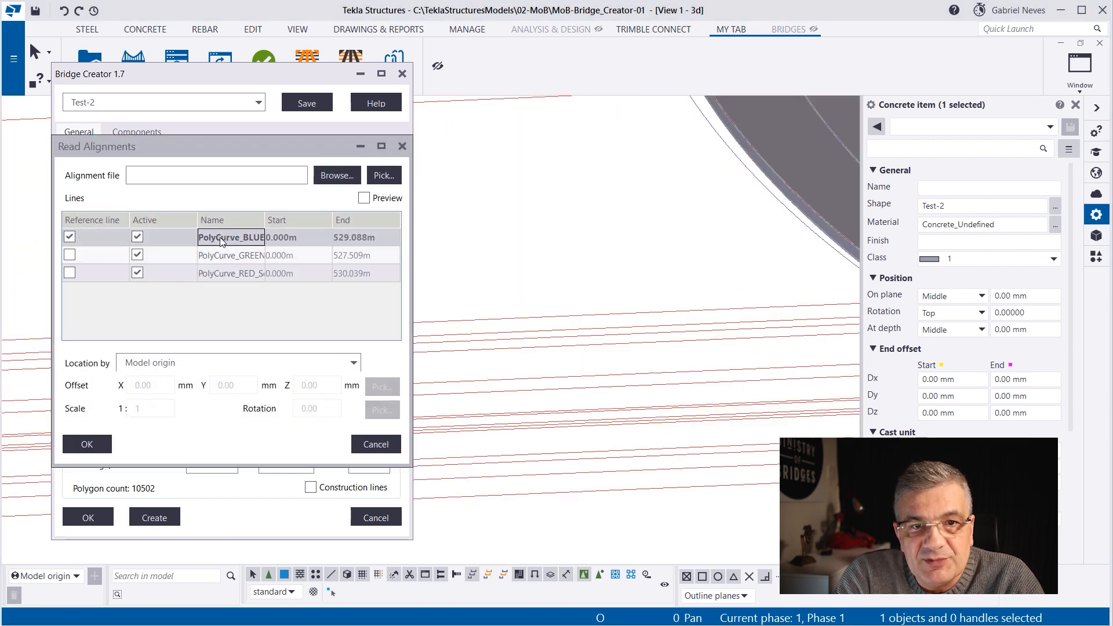
click(375, 444)
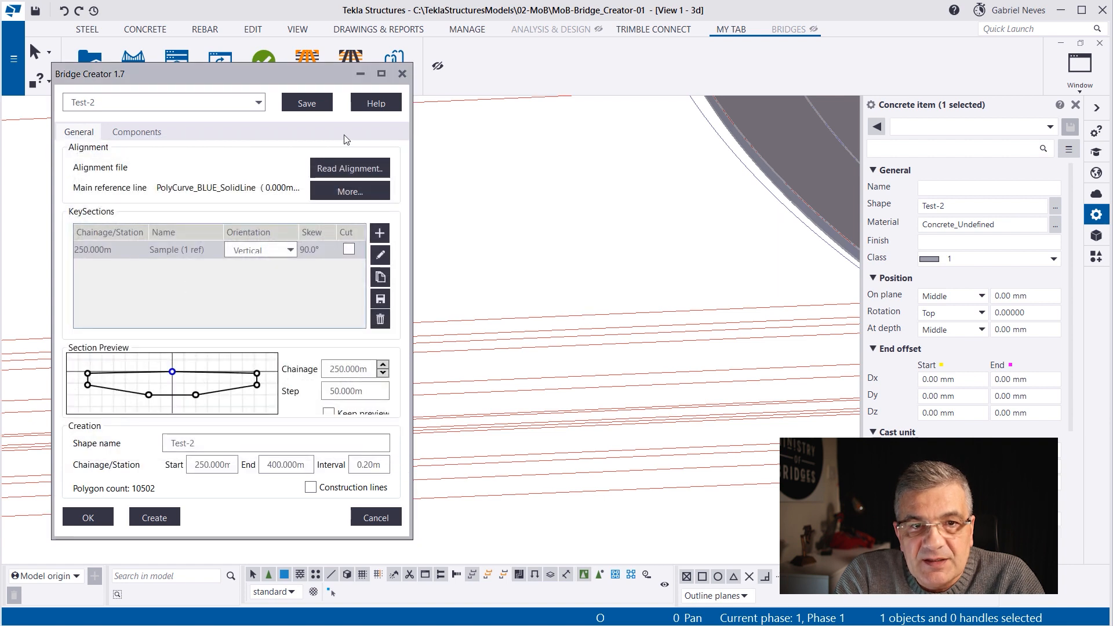
Close and reopen Bridge Creator, and load the saved Test-2 settings
scroll(545, 315, down, 5)
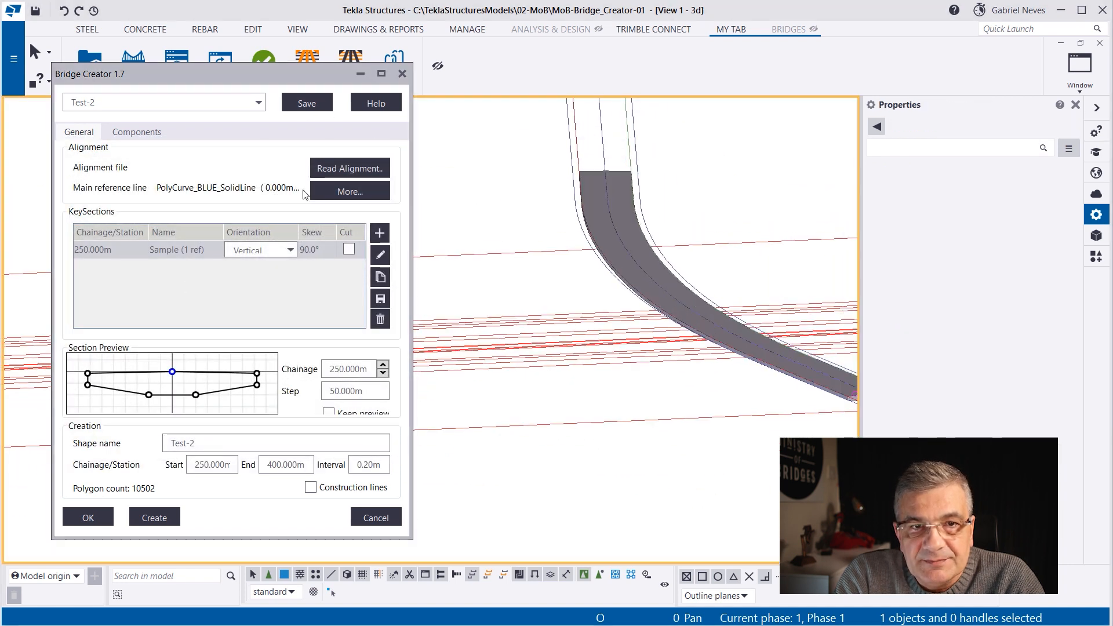
click(371, 518)
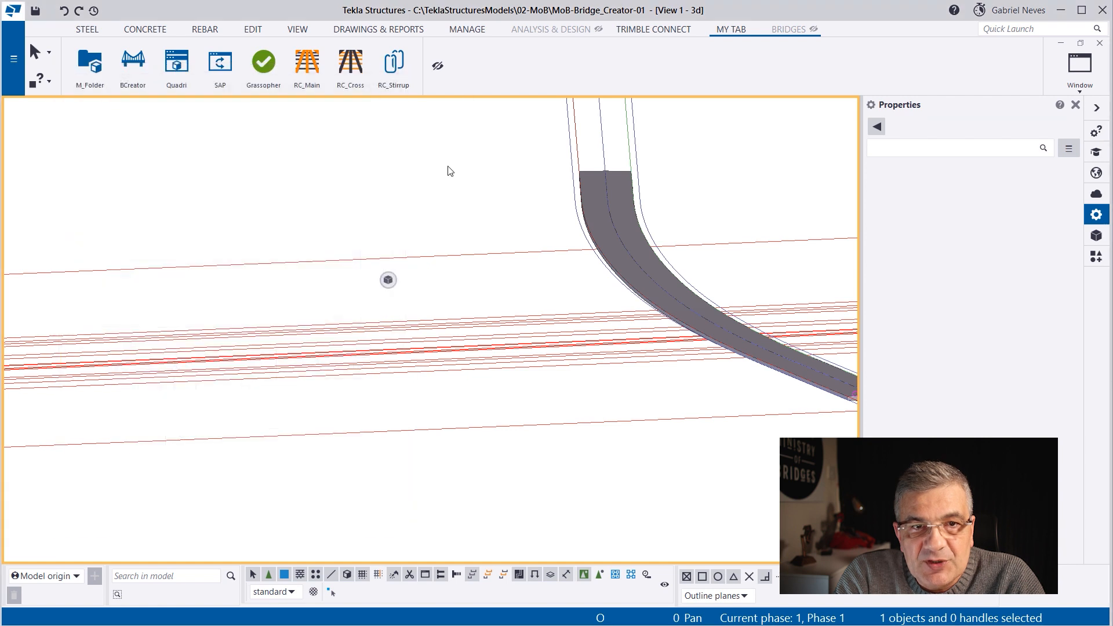
click(148, 66)
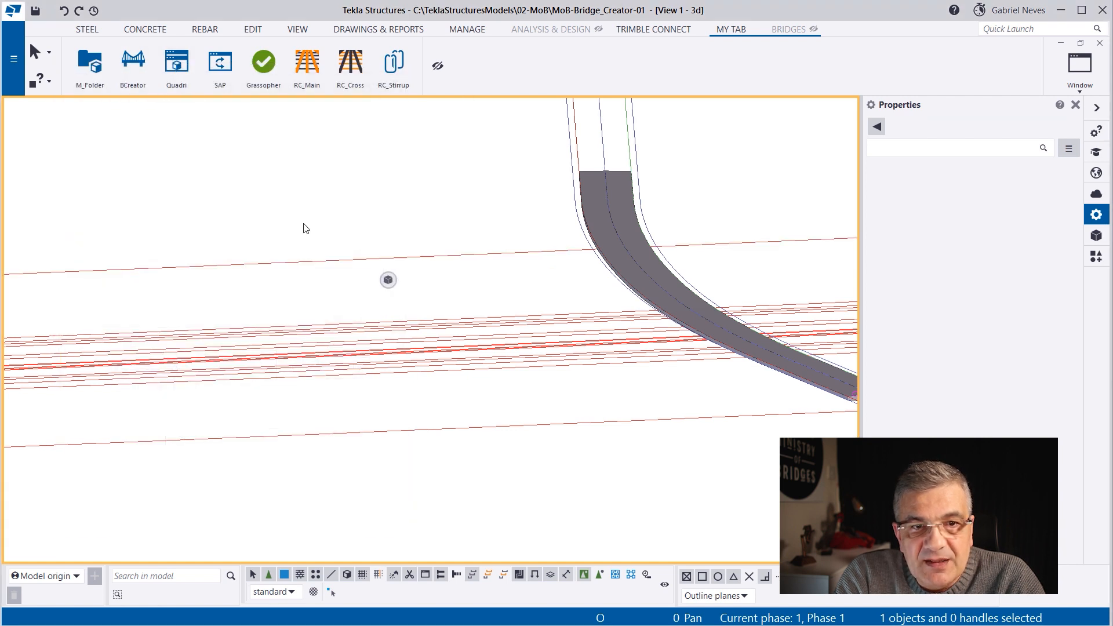
click(174, 104)
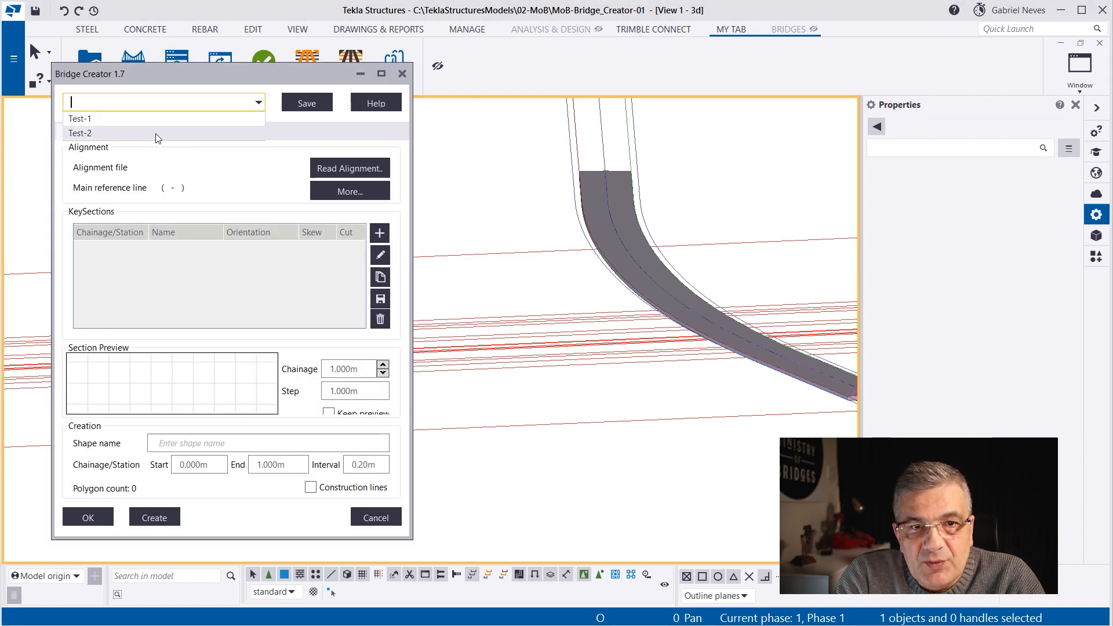
key(Return)
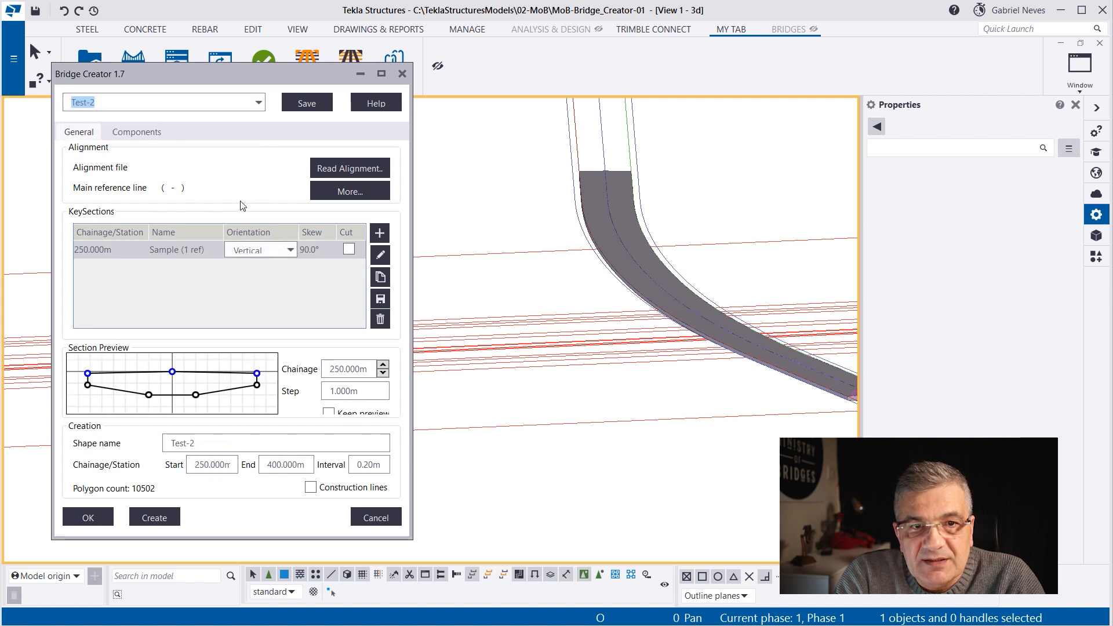
Read the alignments again from the blue, green and red polycurves in the model, activating the PolyCurve_GREEN and PolyCurve_RED lines
click(348, 168)
click(380, 180)
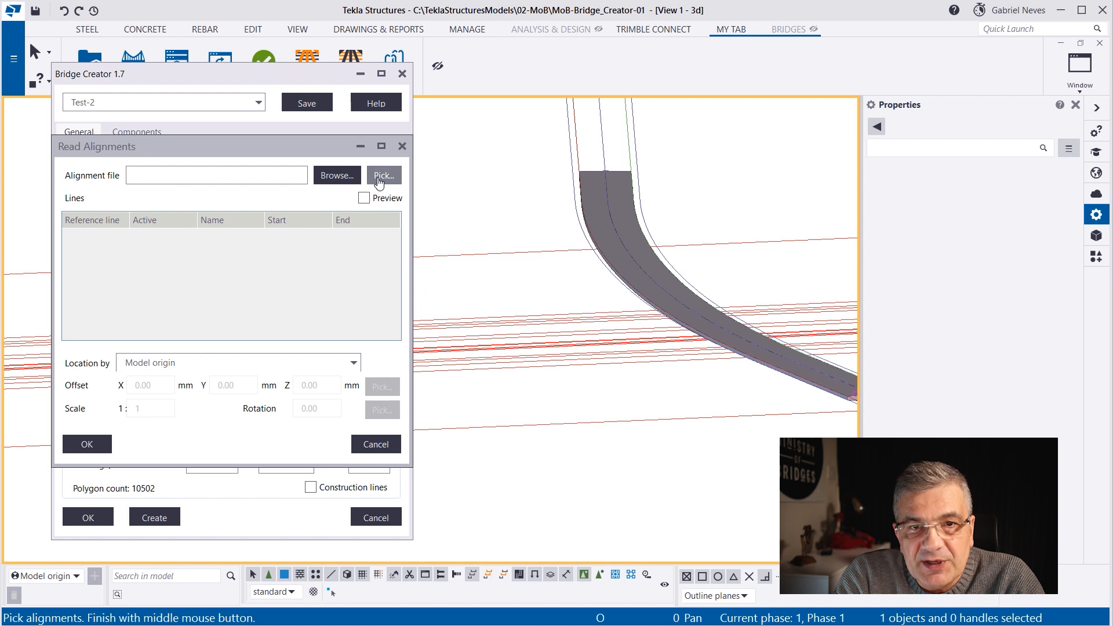
click(603, 128)
click(627, 125)
click(576, 134)
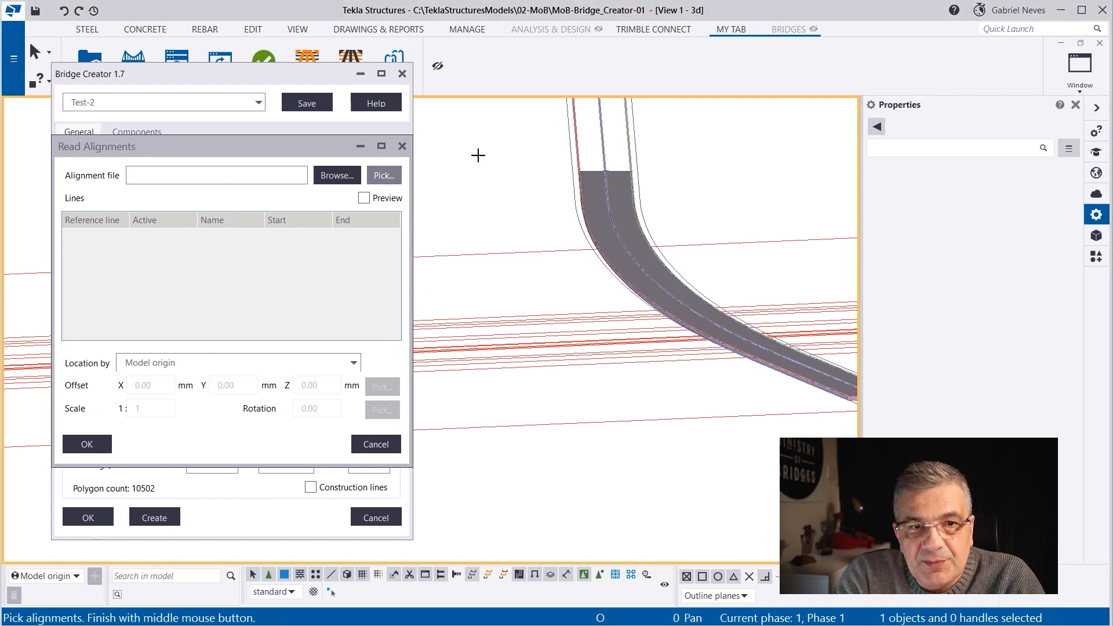
middle_click(477, 155)
click(137, 255)
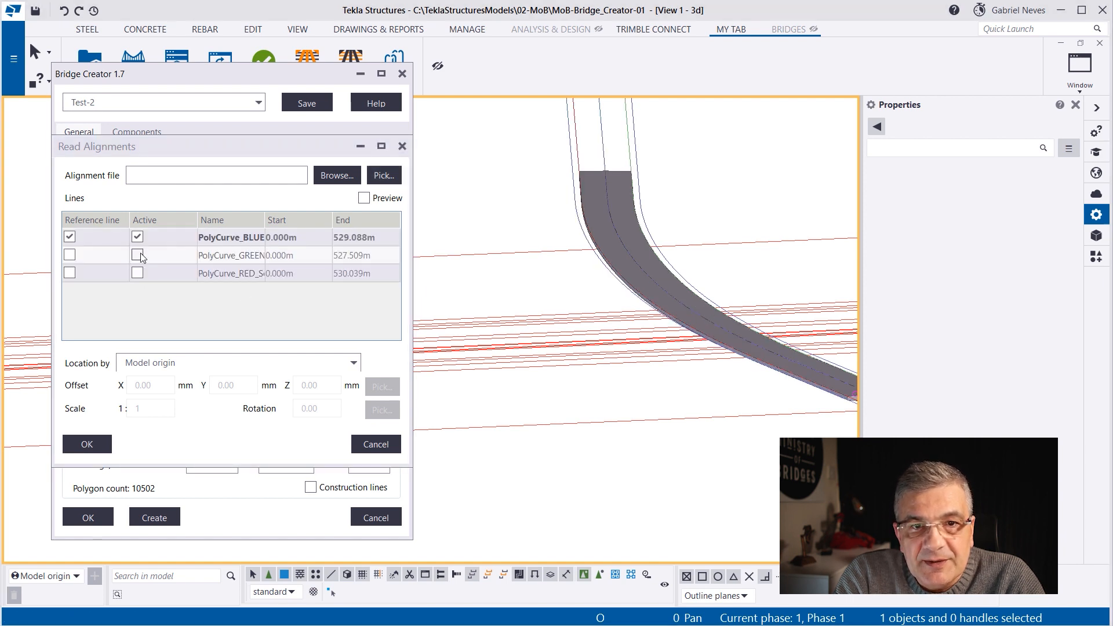
click(137, 273)
click(87, 444)
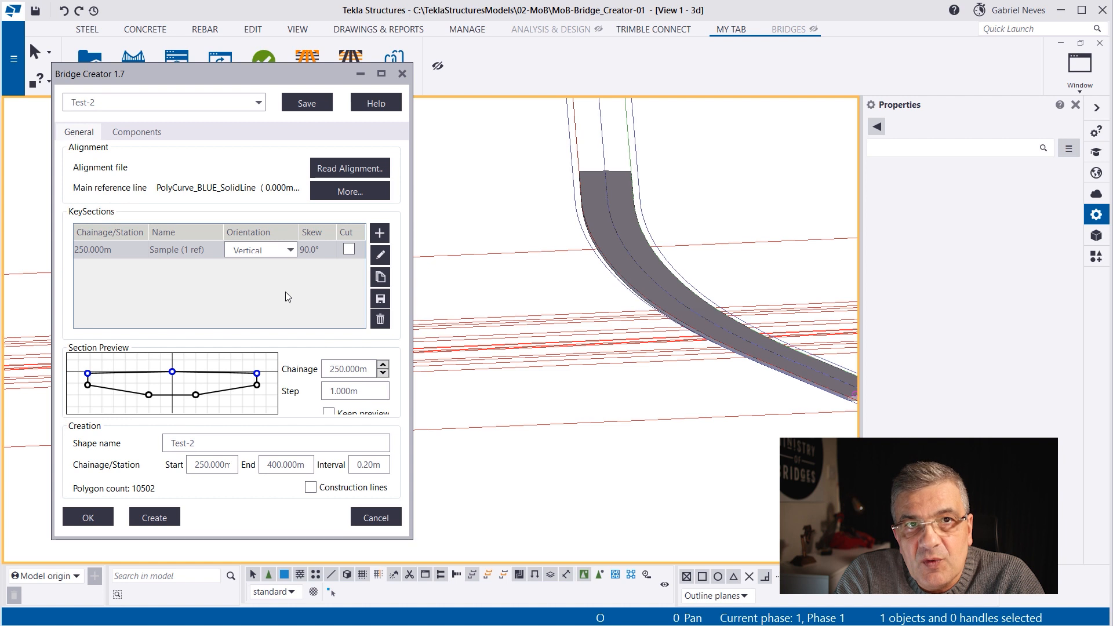
View the alignment management options for importing and converting lines, and close Bridge Creator
click(342, 194)
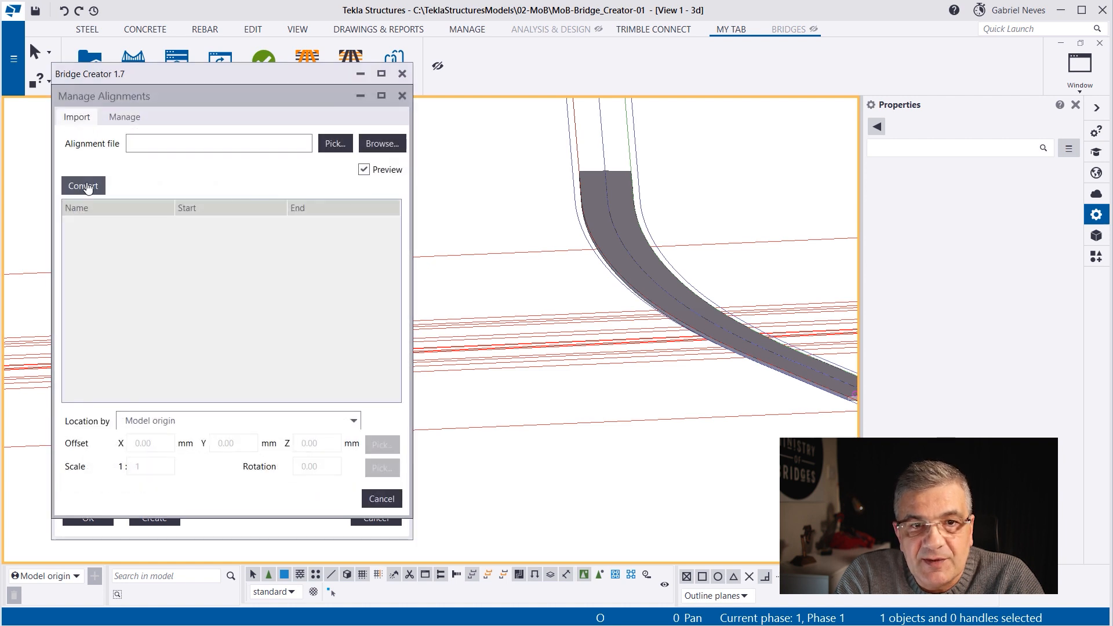
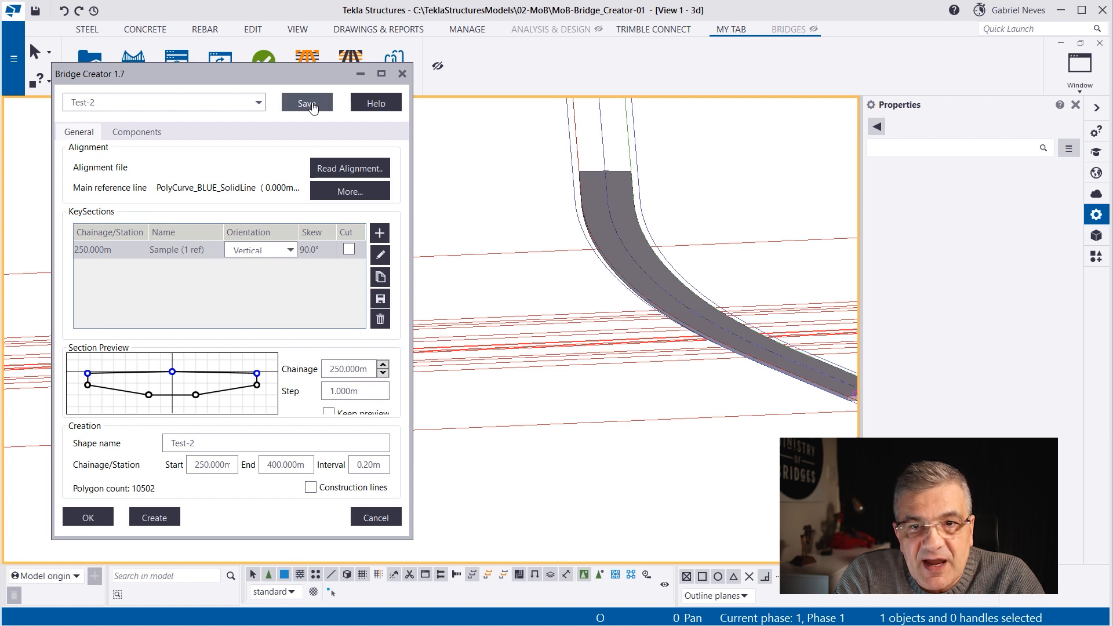
click(401, 74)
scroll(408, 241, down, 5)
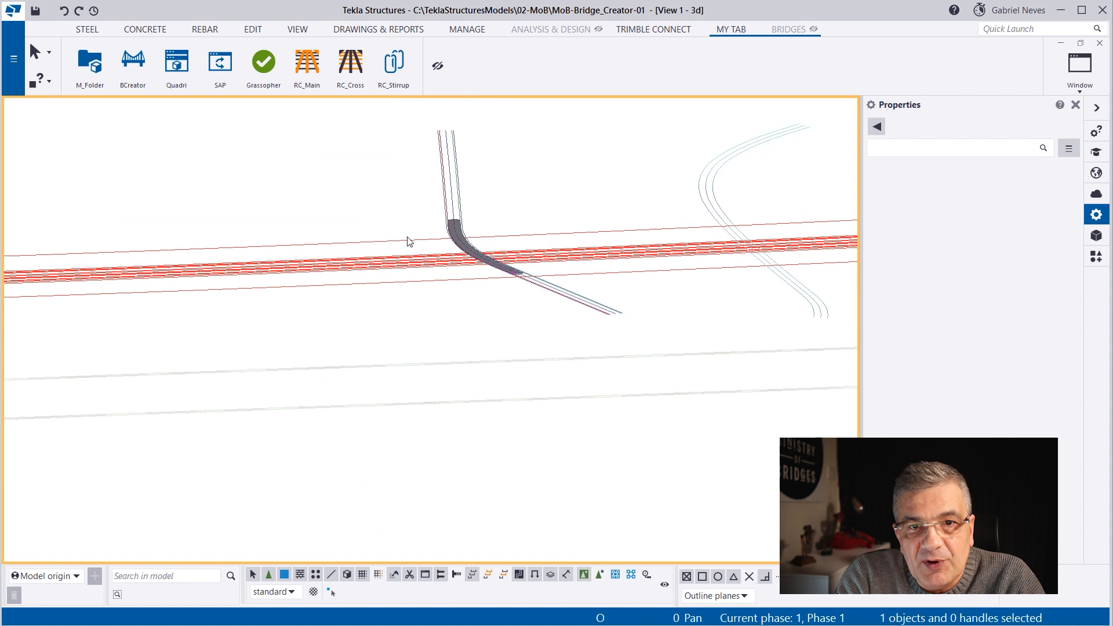
Delete the bridge deck and its blue, green and red polycurves from the model
scroll(408, 237, down, 3)
ctrl+middle_drag(407, 237, 449, 277)
scroll(417, 215, up, 4)
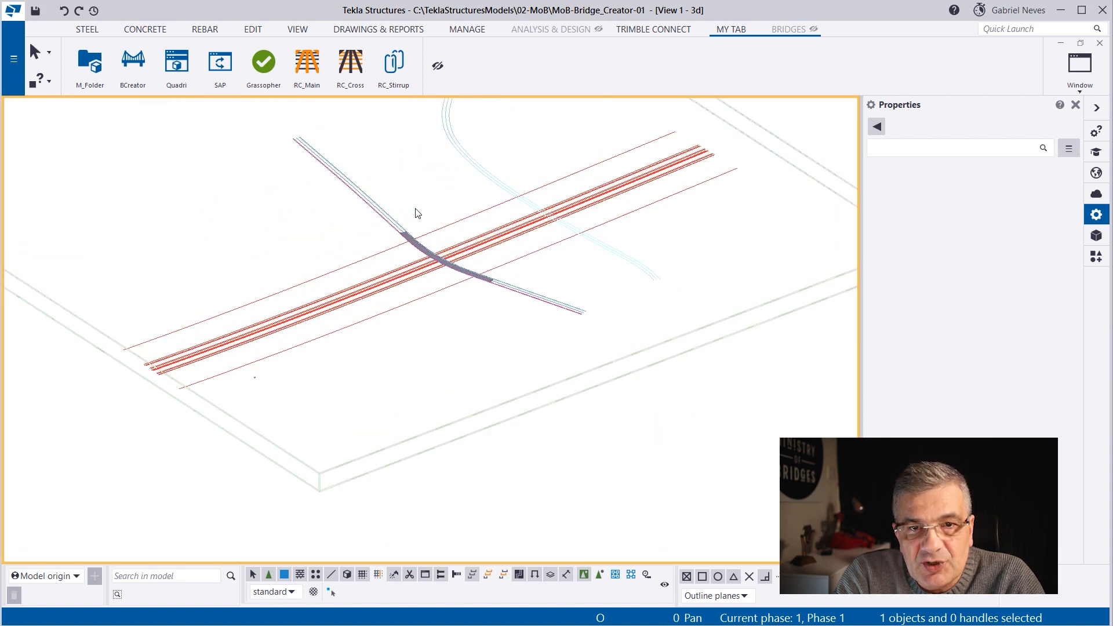
drag(368, 234, 368, 235)
key(Delete)
Measure the distance between the start points of the two outermost red lines
click(253, 29)
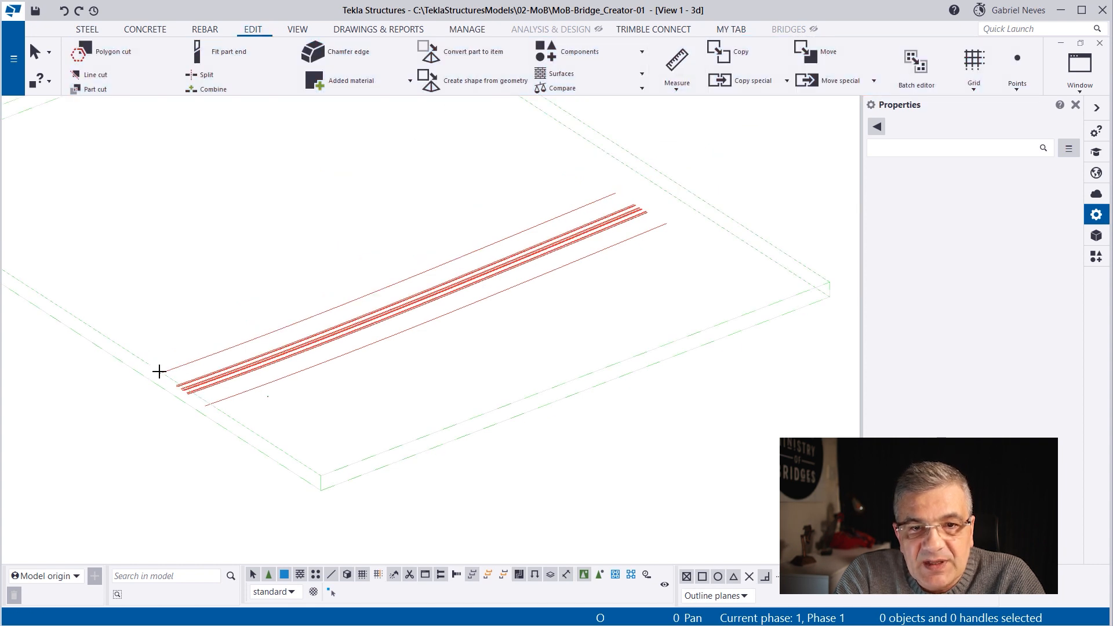
key(f)
scroll(157, 377, up, 5)
scroll(169, 354, down, 2)
click(168, 353)
scroll(178, 365, up, 1)
scroll(325, 464, up, 1)
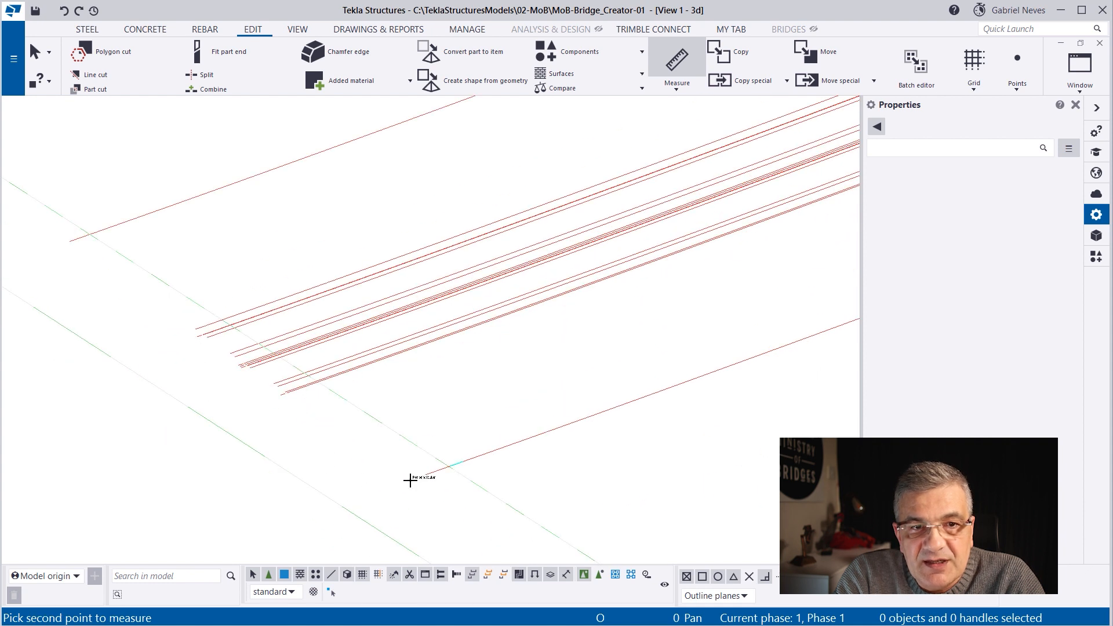
click(409, 480)
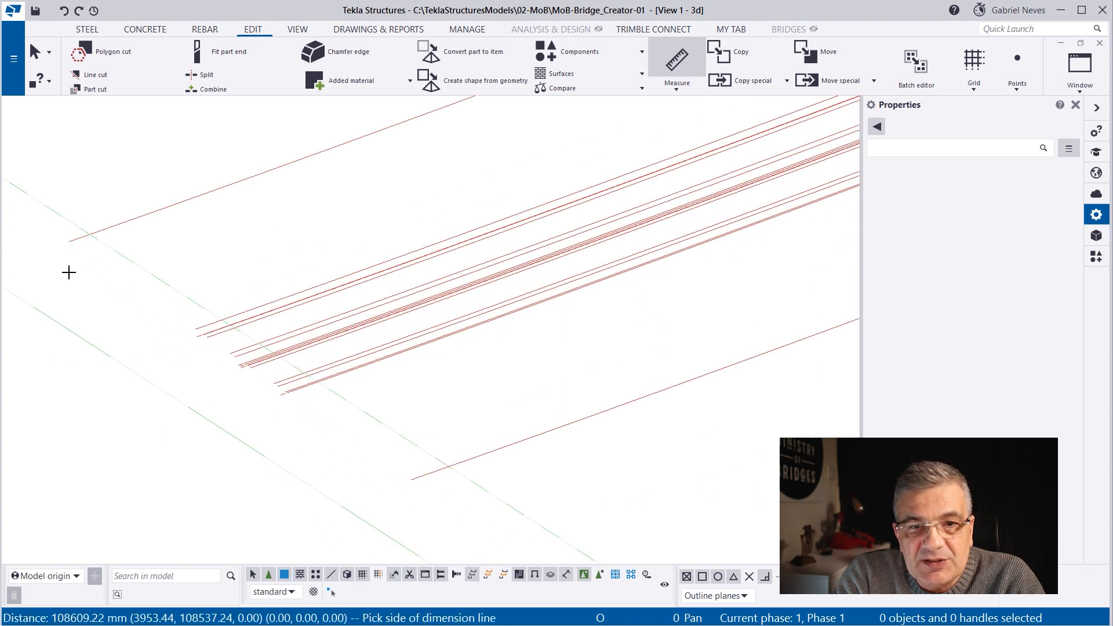
click(87, 298)
scroll(93, 285, up, 2)
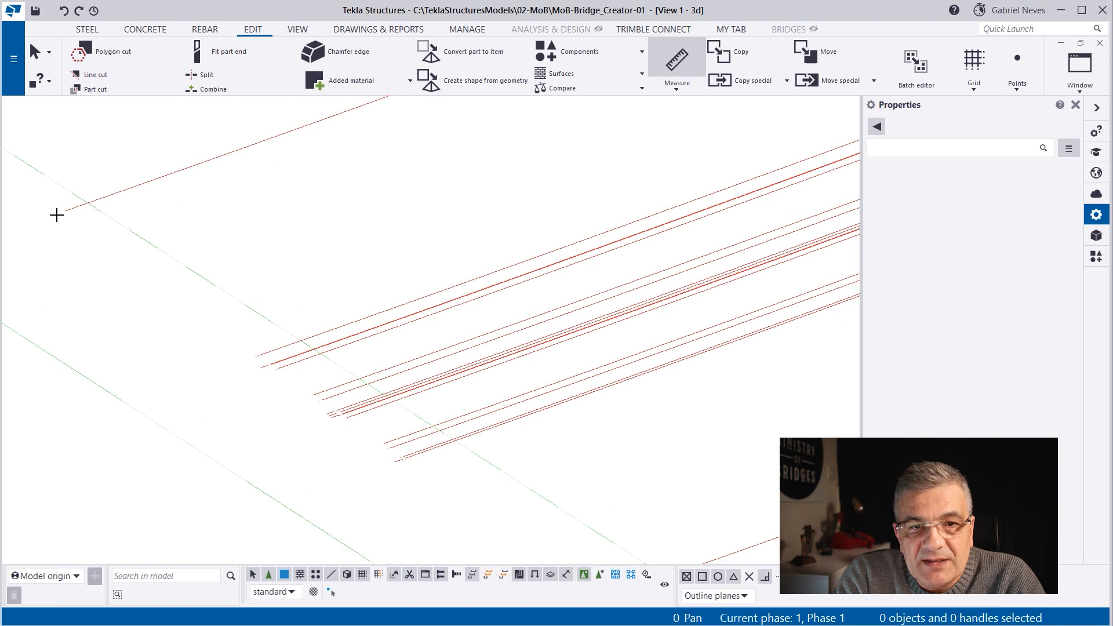
scroll(41, 249, down, 2)
scroll(335, 385, up, 4)
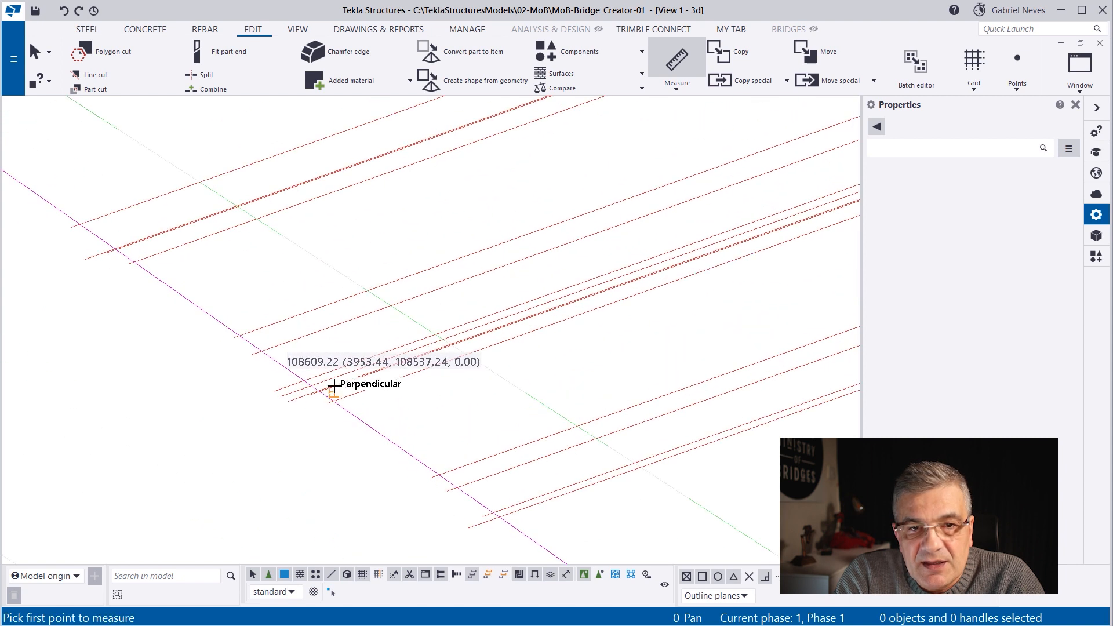
scroll(282, 369, up, 1)
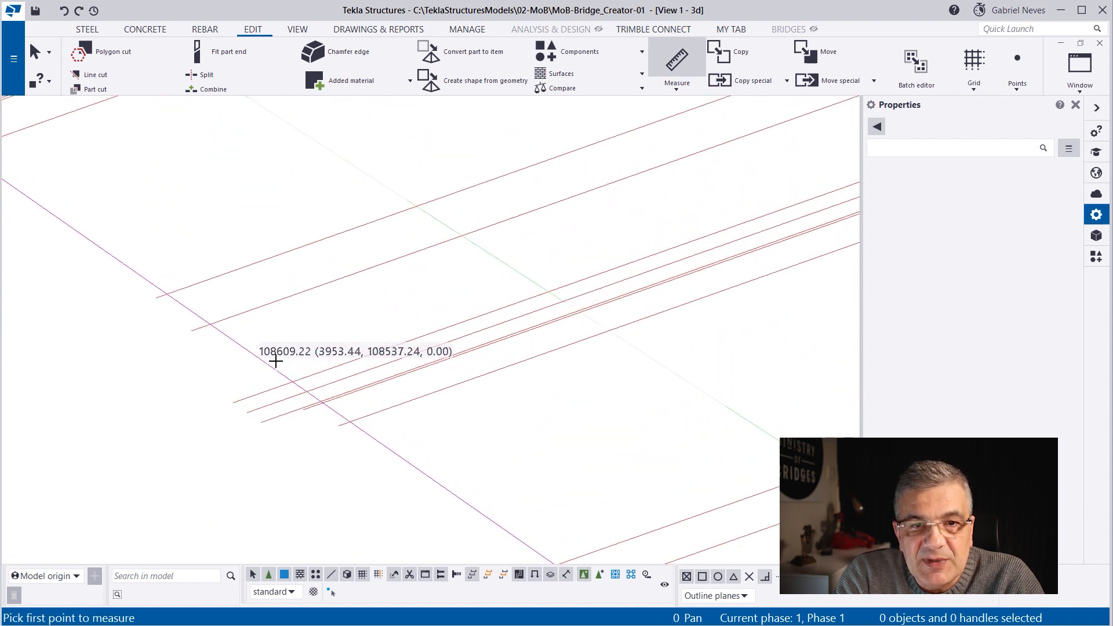
scroll(340, 323, down, 3)
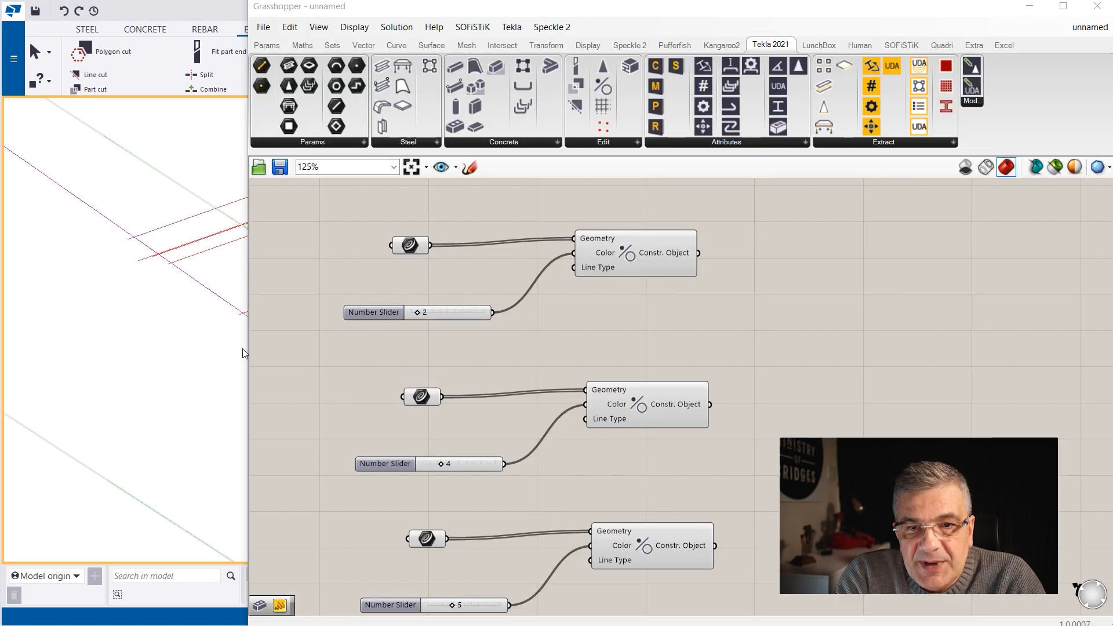
Switch to the LV-ROADS.3dm model in Rhino, uncover it from behind Grasshopper and maximize the Top viewport
drag(249, 284, 714, 286)
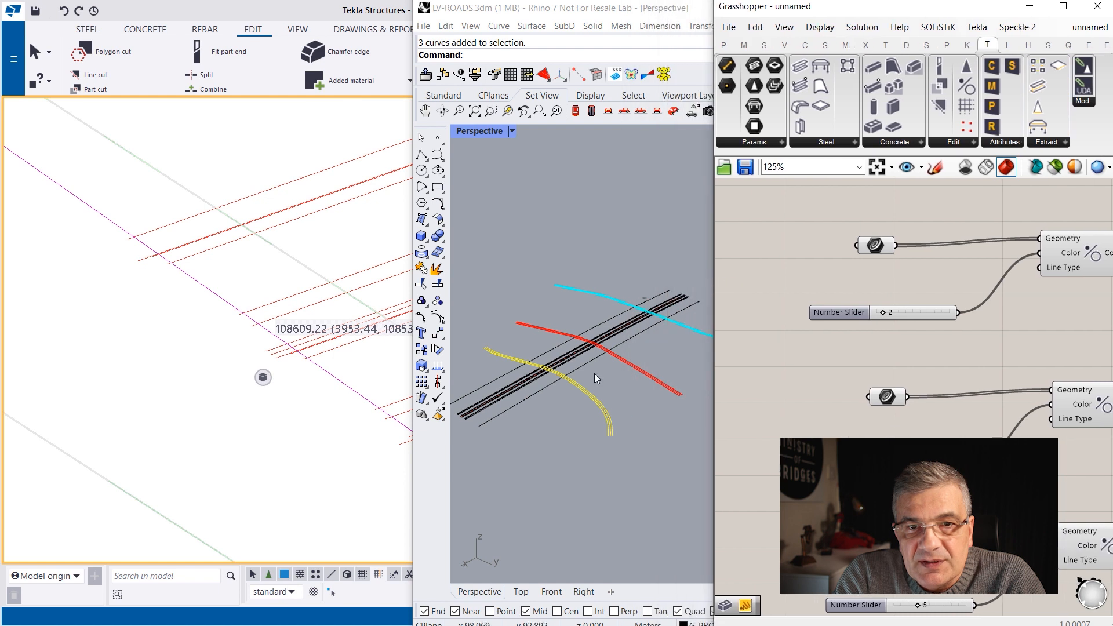
click(629, 409)
scroll(578, 412, down, 2)
double_click(478, 134)
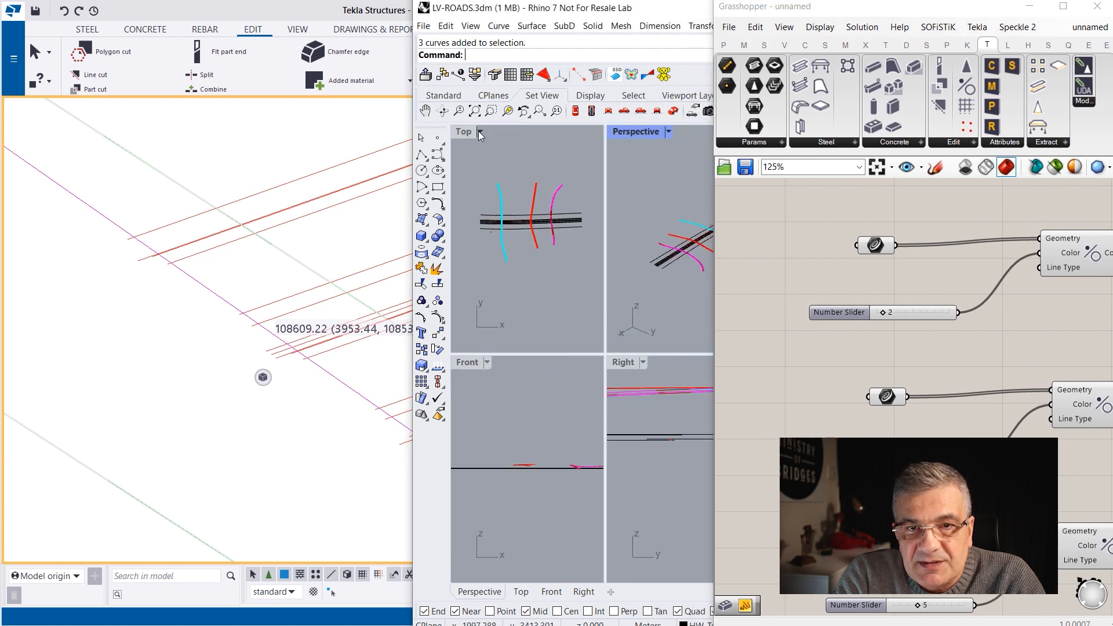
double_click(478, 131)
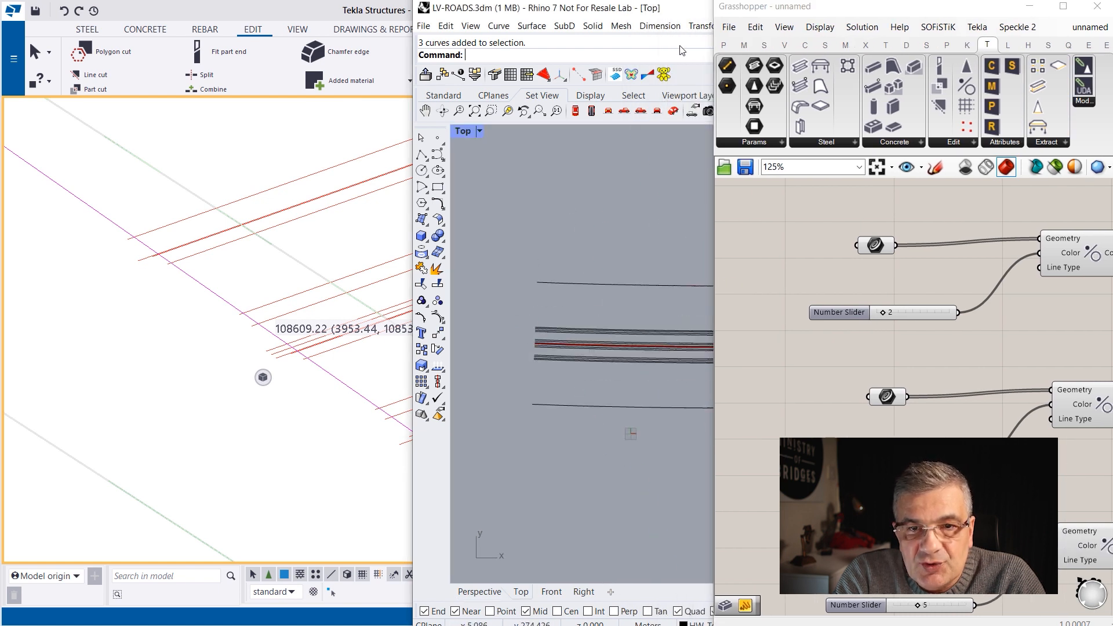
Place an aligned dimension between the start points of the two outermost longitudinal lines and read it up close
click(659, 25)
click(690, 52)
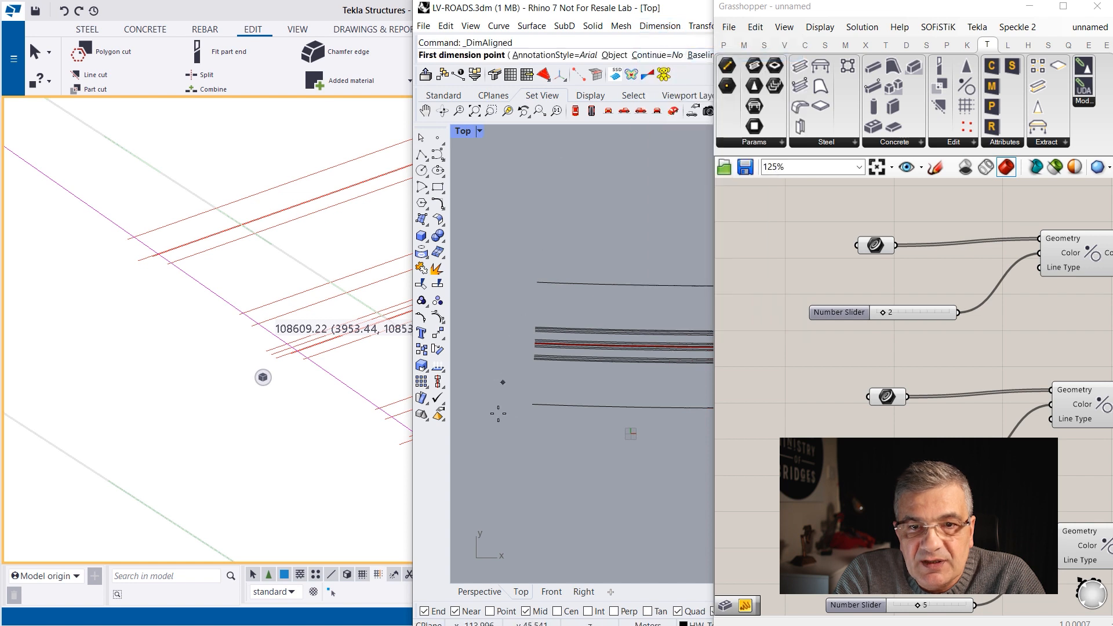
click(533, 404)
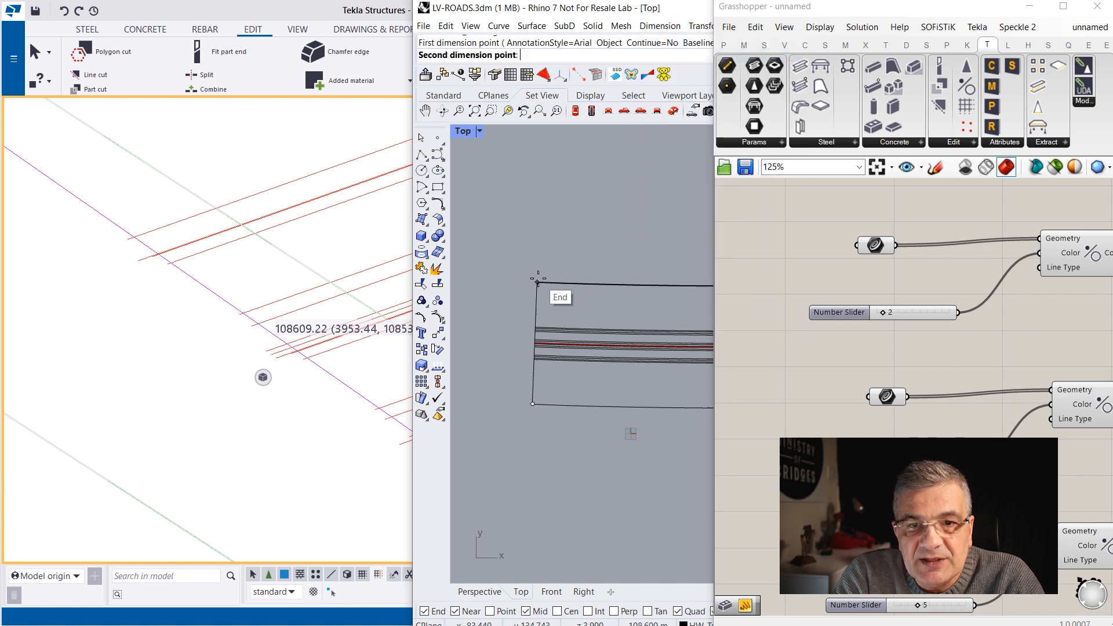
click(538, 282)
click(509, 357)
scroll(503, 337, up, 5)
scroll(503, 337, up, 6)
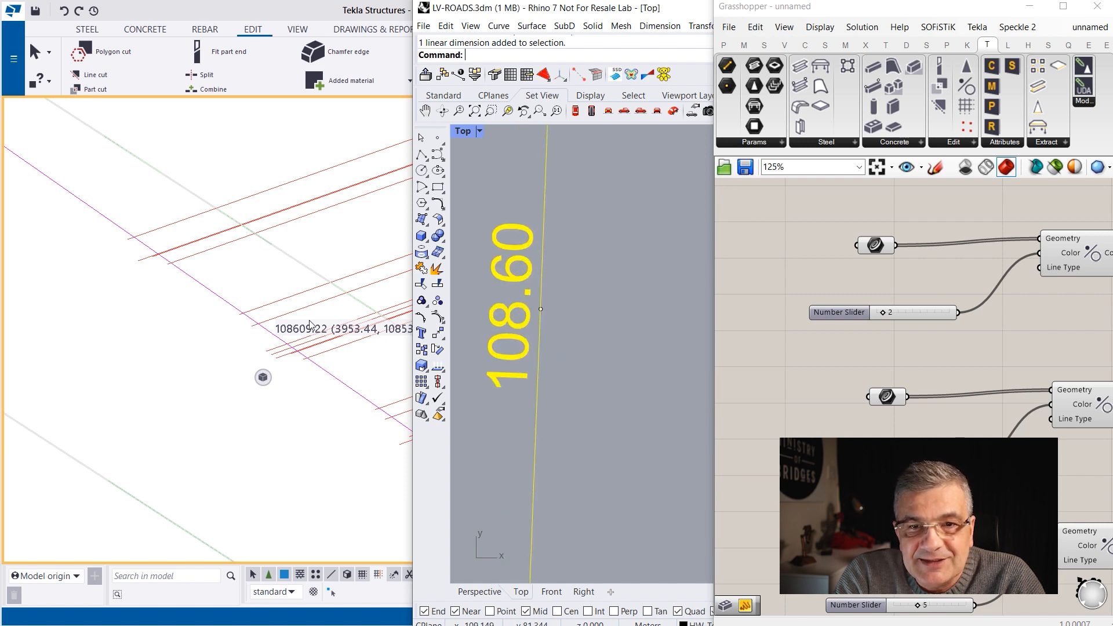
Delete the aligned dimension at the start of the longitudinal lines
scroll(502, 307, down, 10)
scroll(496, 307, down, 5)
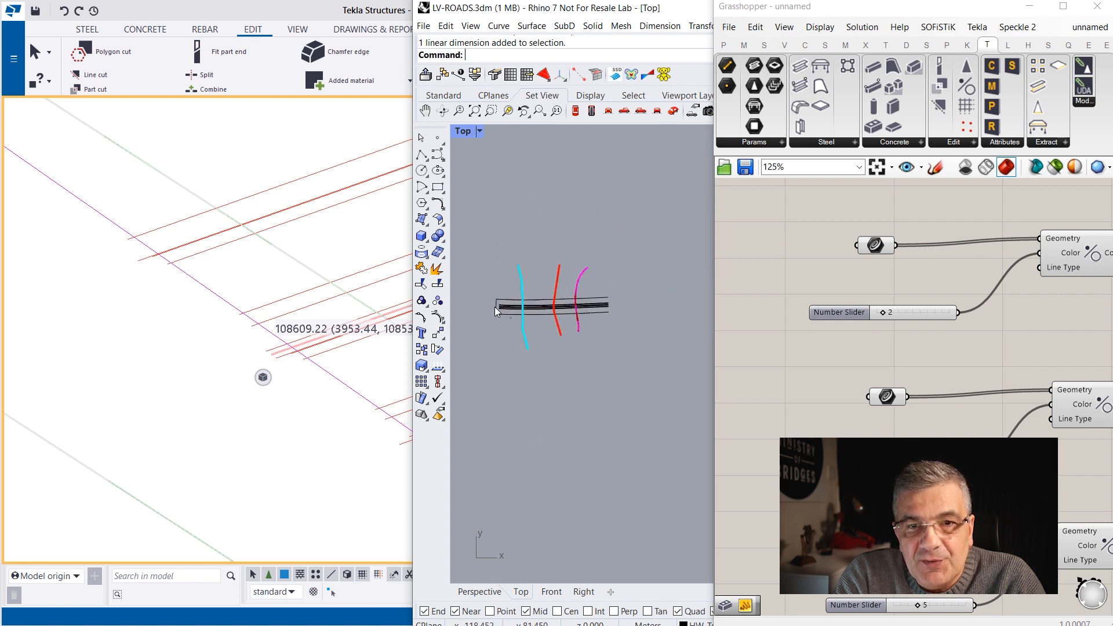
scroll(489, 303, up, 7)
click(515, 304)
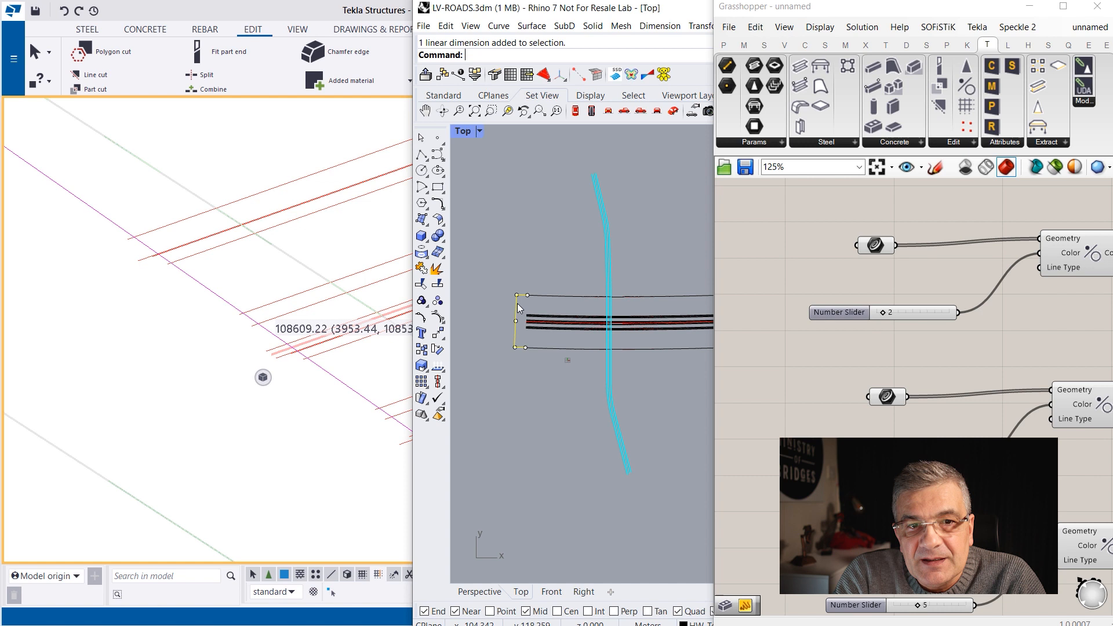
key(Delete)
scroll(513, 246, down, 4)
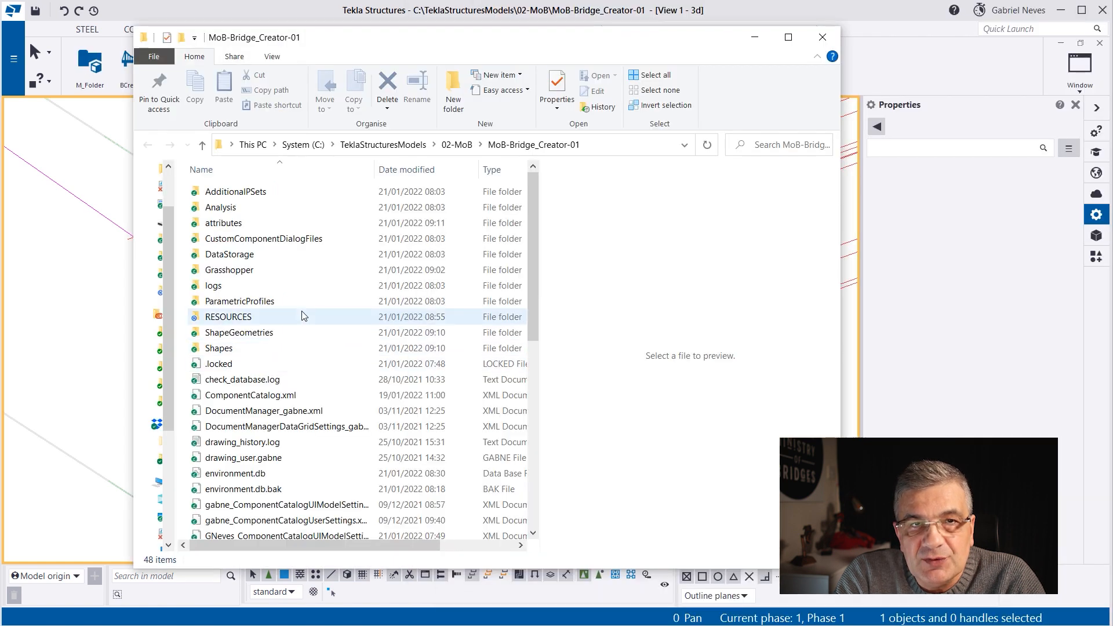
Switch to the MoB-Bridge_Creator-01 model folder and open Project Base Points.txt from its RESOURCES subfolder
double_click(304, 313)
scroll(281, 317, down, 10)
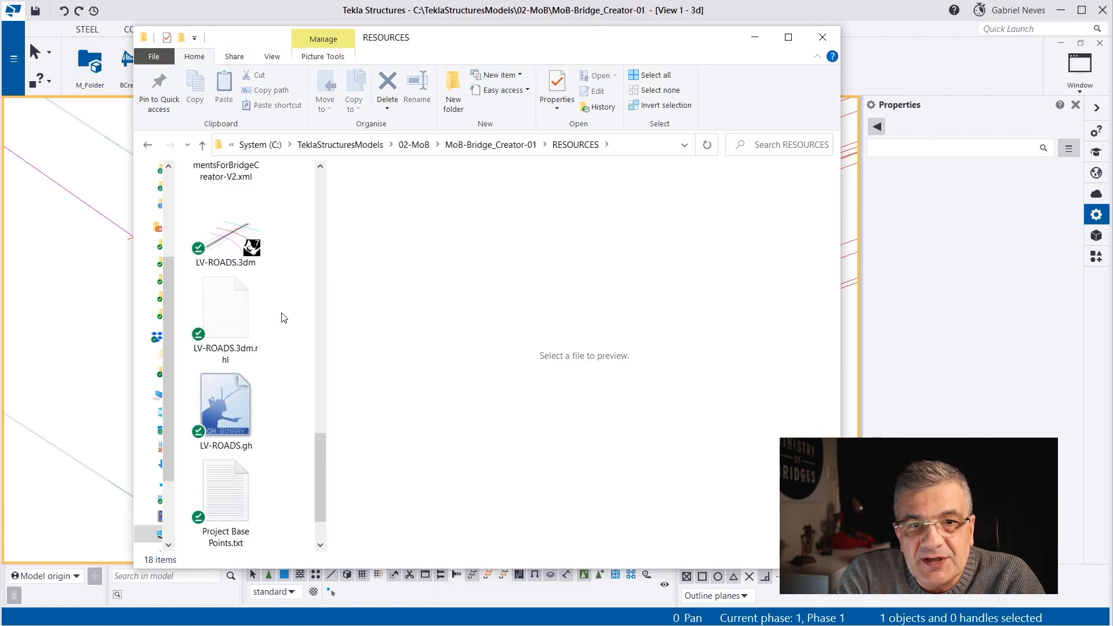
click(225, 374)
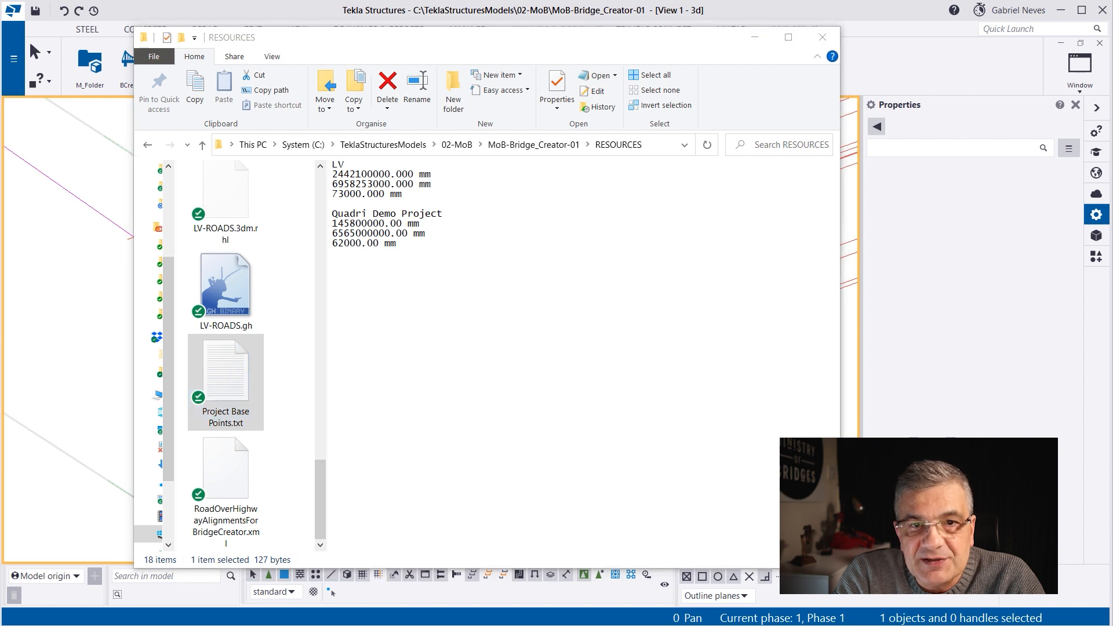
Add the line 6958253,2442100,73 below the LV base point values in the text file and copy it
key(Return)
key(Return)
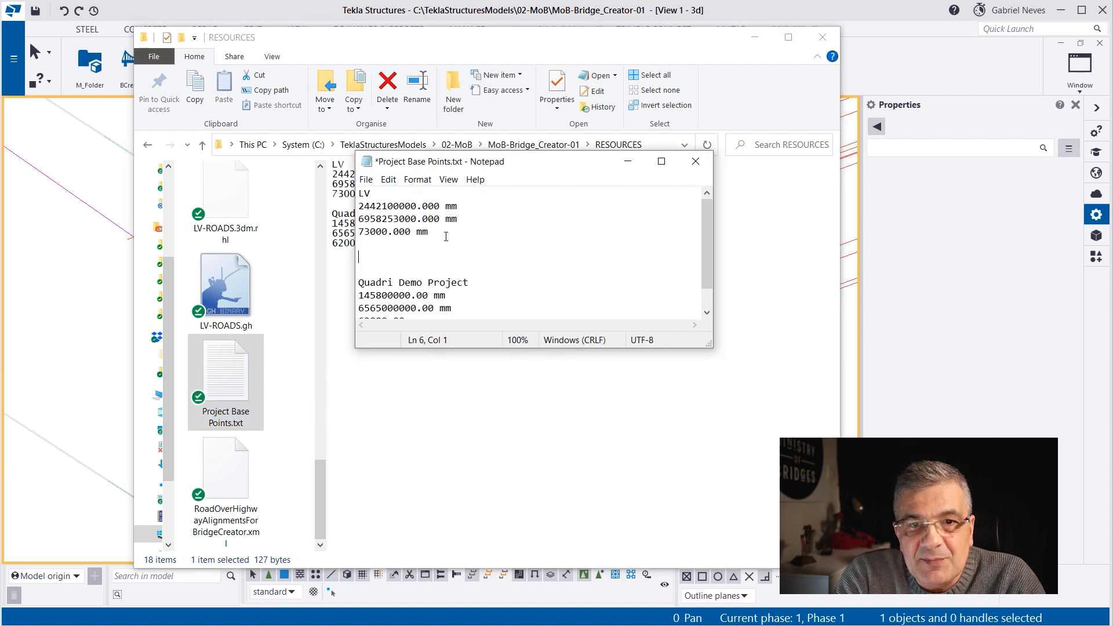
drag(359, 219, 382, 219)
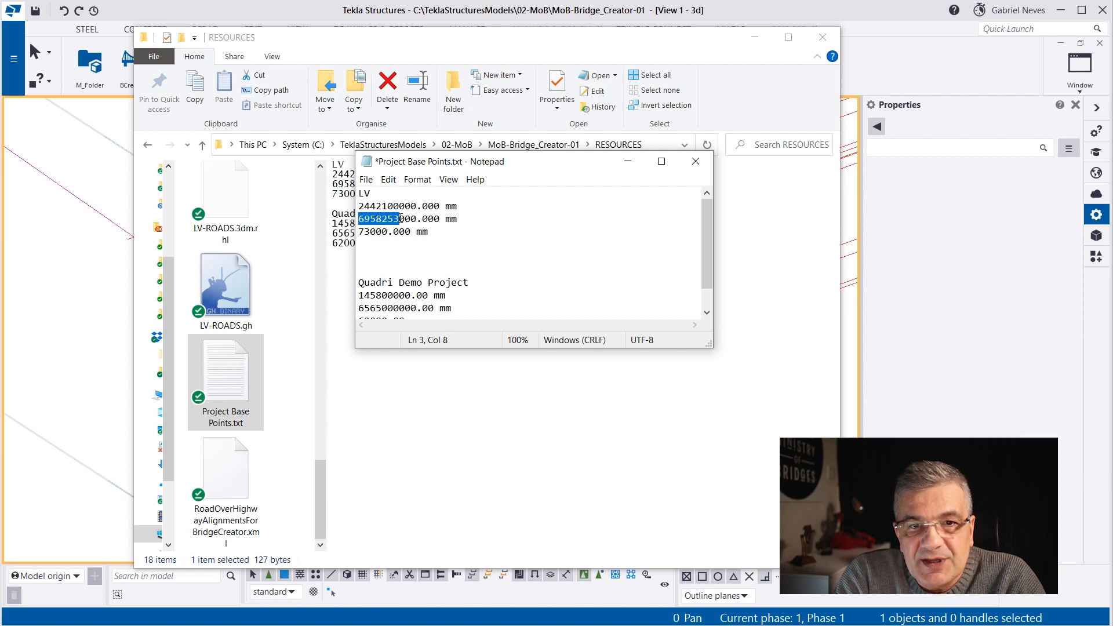
click(376, 256)
text(6958253)
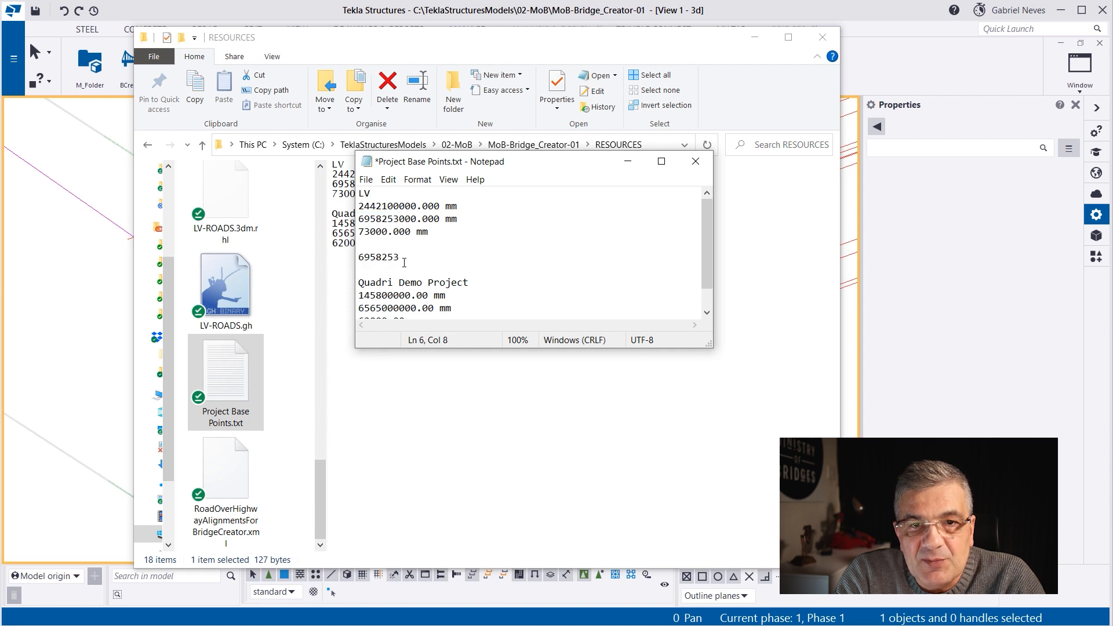
drag(359, 206, 398, 207)
key(ctrl+c)
click(417, 257)
key(ctrl+v)
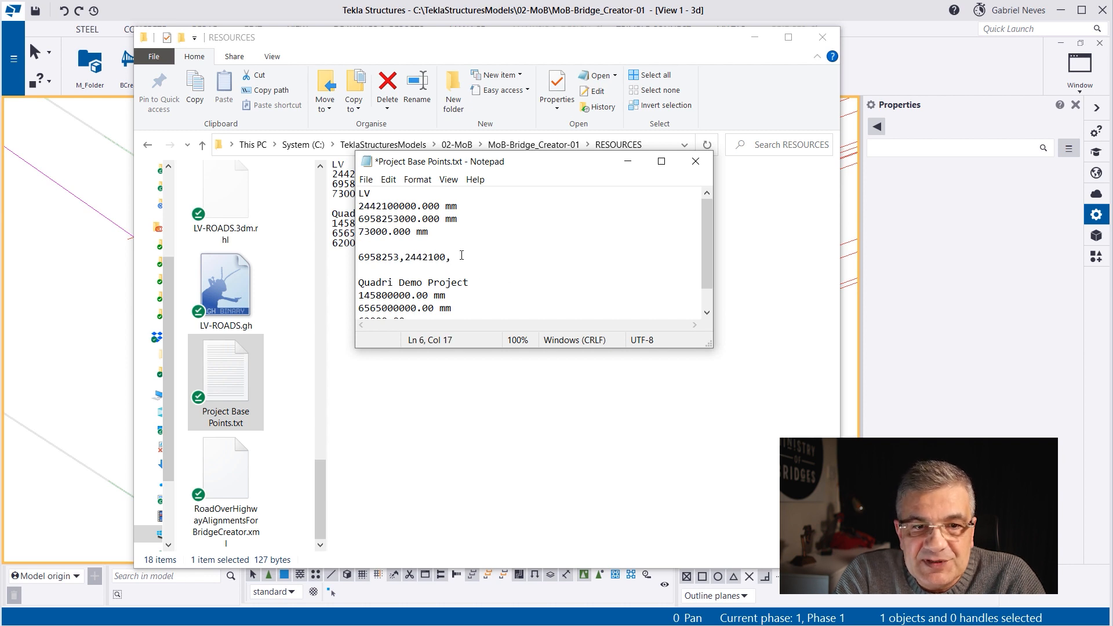
key(shift+Home)
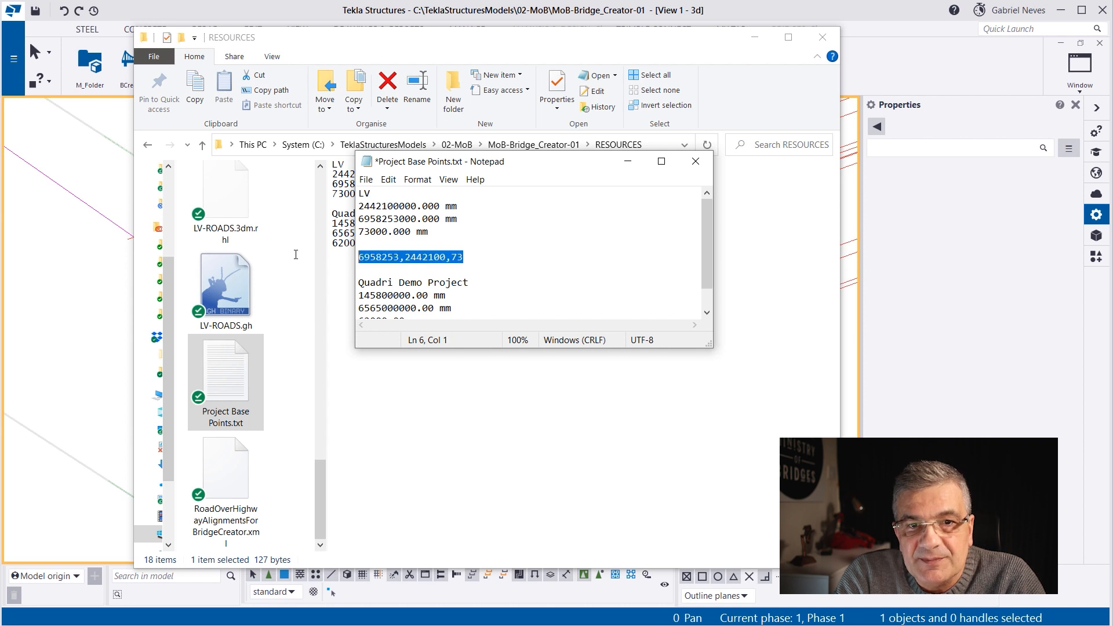
Switch back to Rhino and copy the five cyan road curves from 0,0,0 to 6958253,2442100,73
key(alt+Tab)
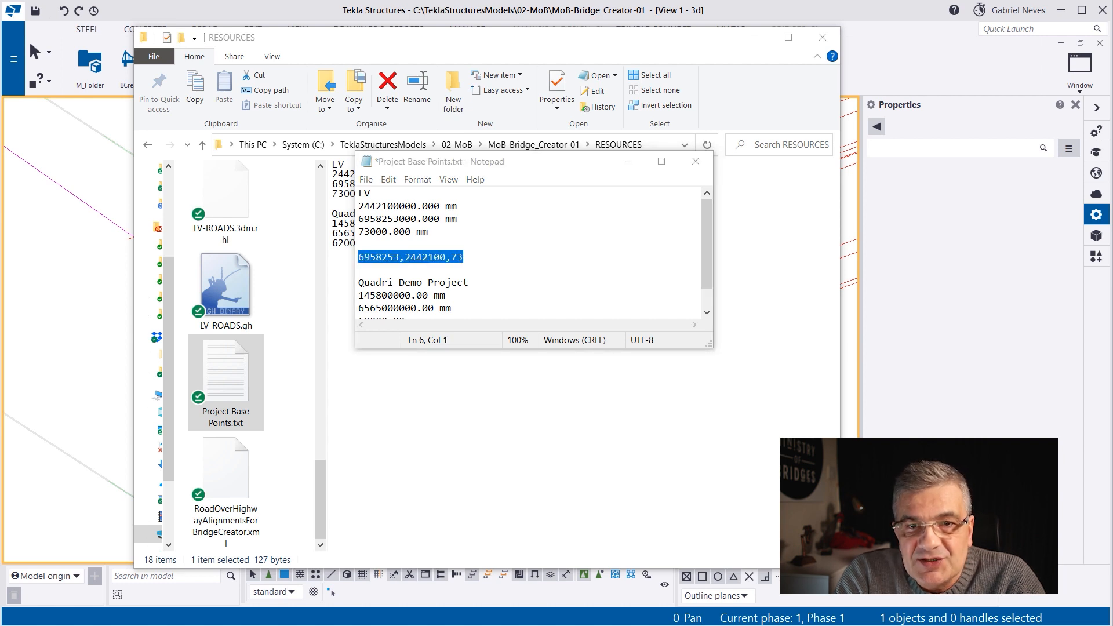
key(alt+Tab)
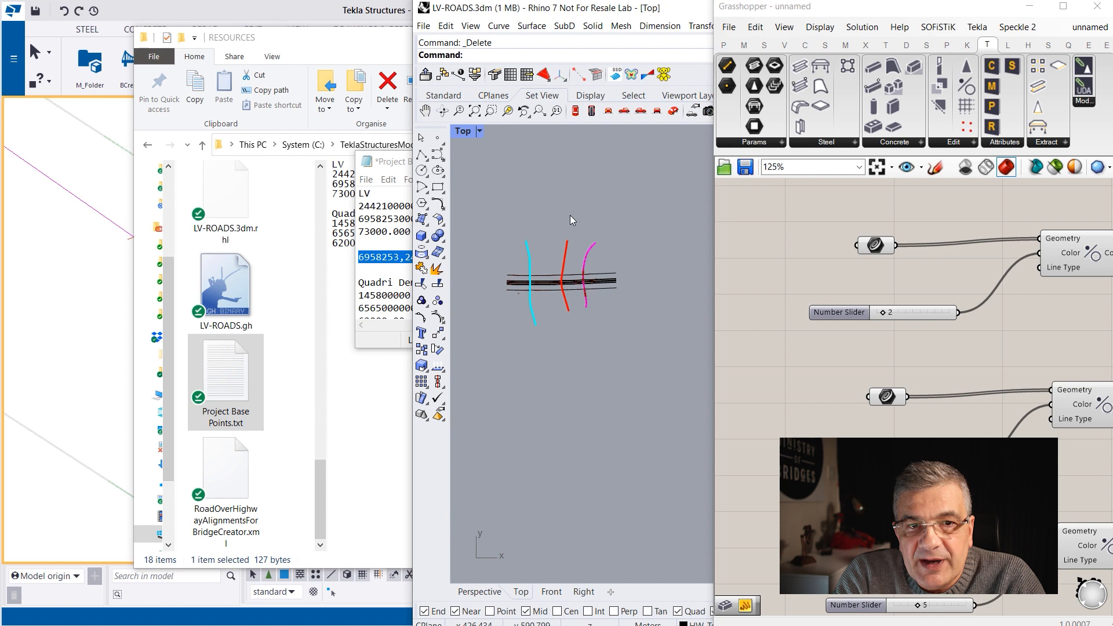
drag(502, 254, 500, 255)
text(Copy)
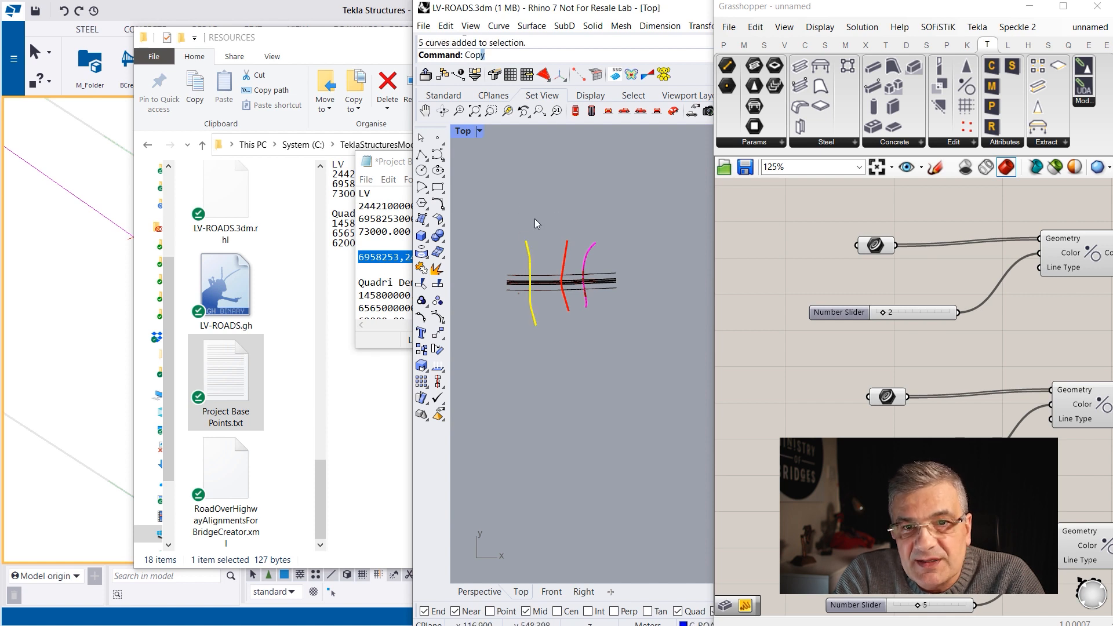
key(Return)
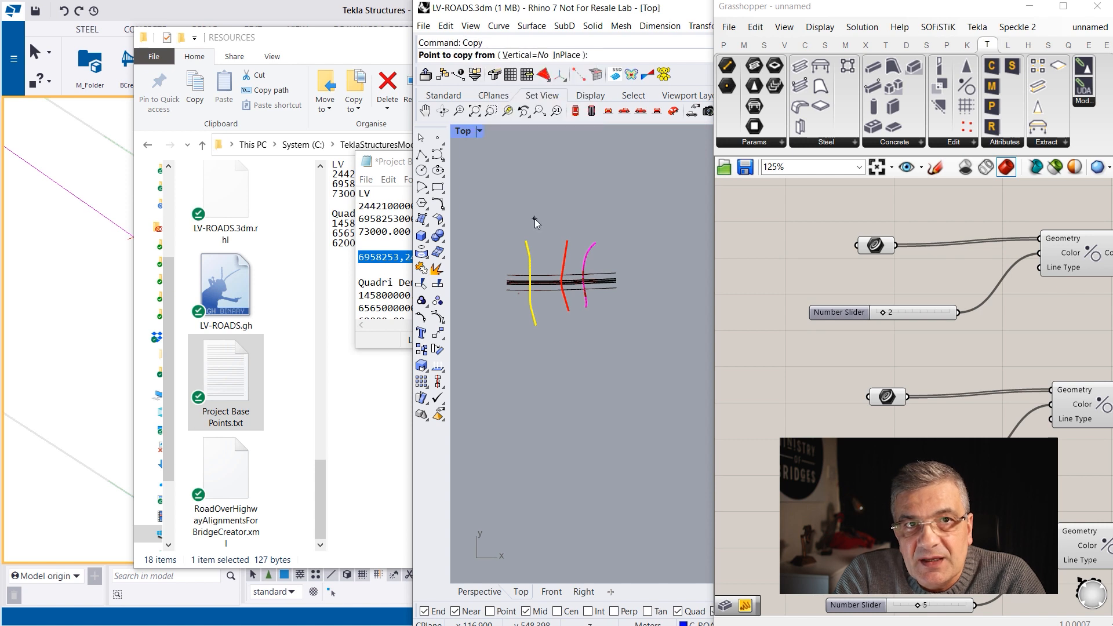
text(0,0,0)
key(Return)
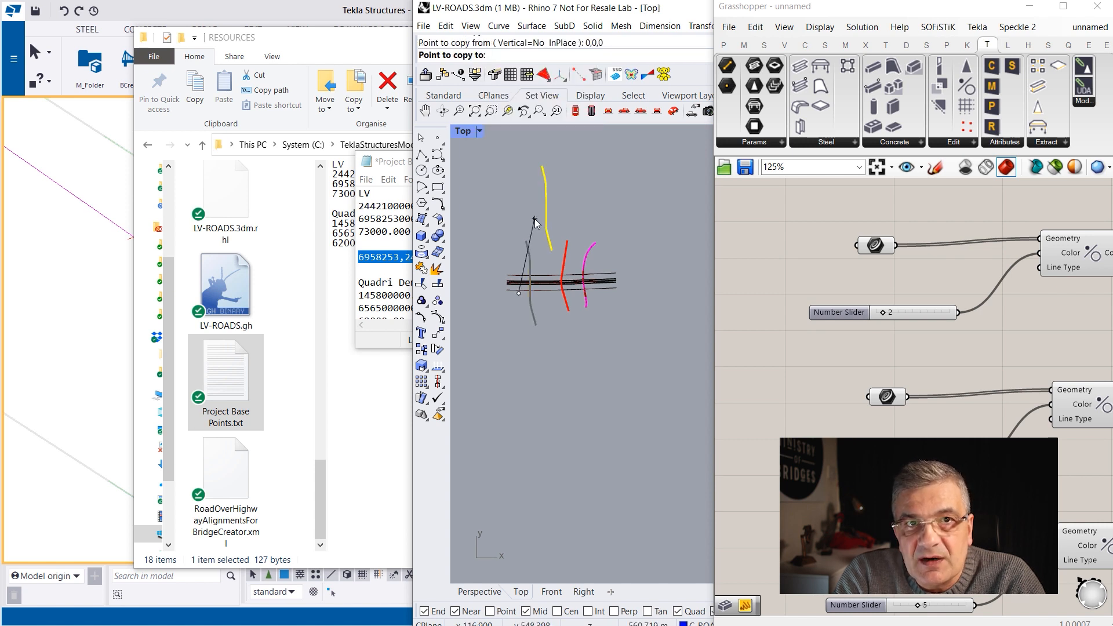
key(ctrl+v)
key(Return)
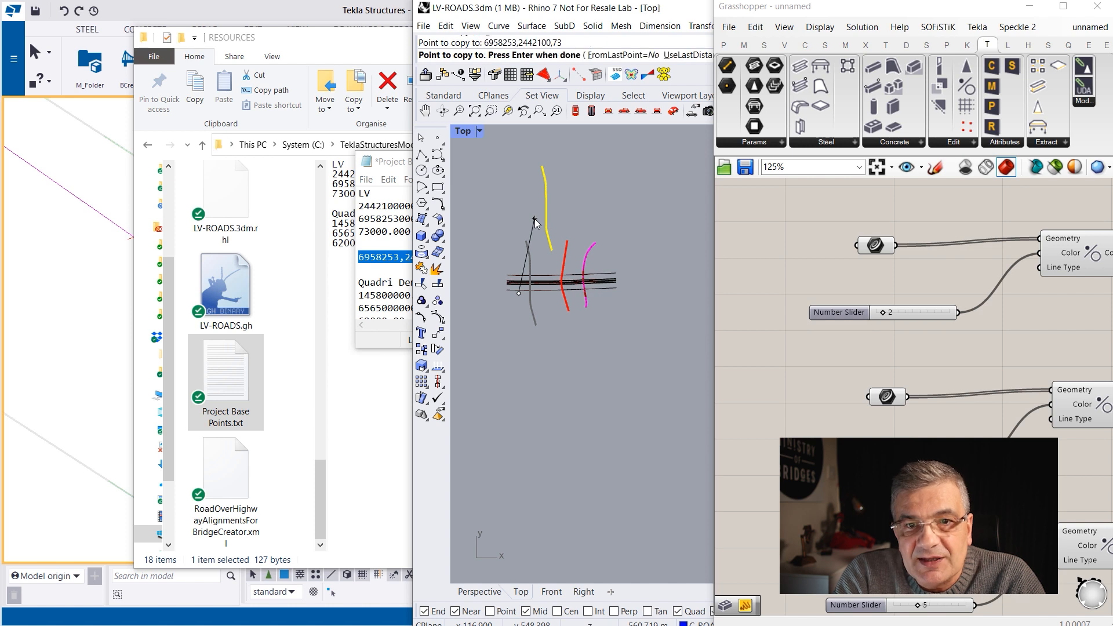
key(Return)
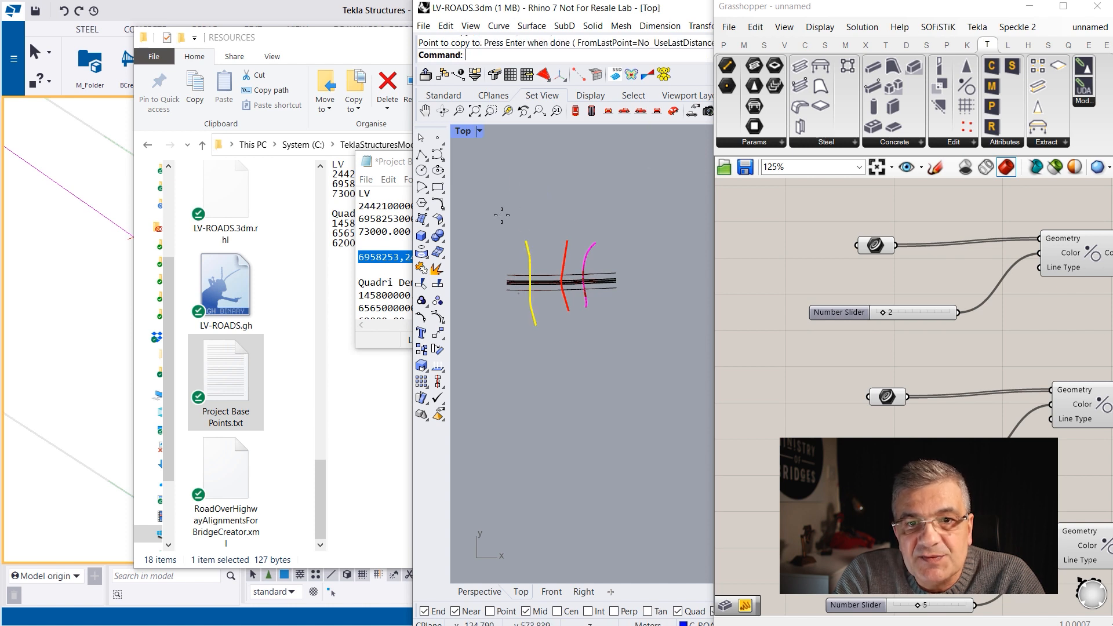
key(Escape)
Collapse the Grasshopper window and widen Rhino's Top viewport by narrowing the Layers area
scroll(509, 237, down, 5)
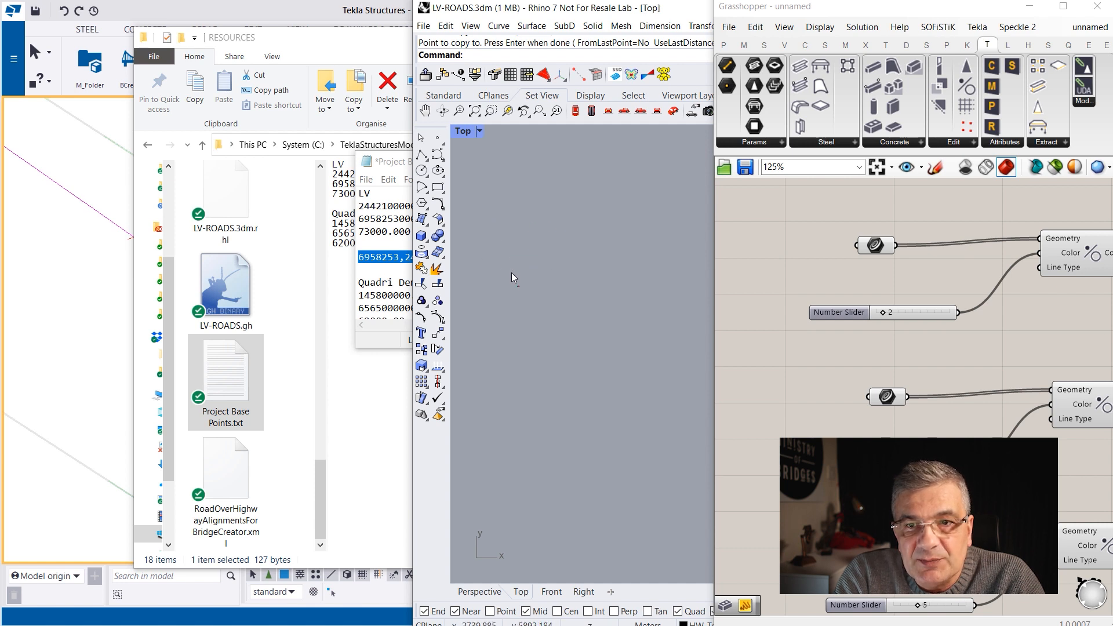
scroll(539, 318, up, 3)
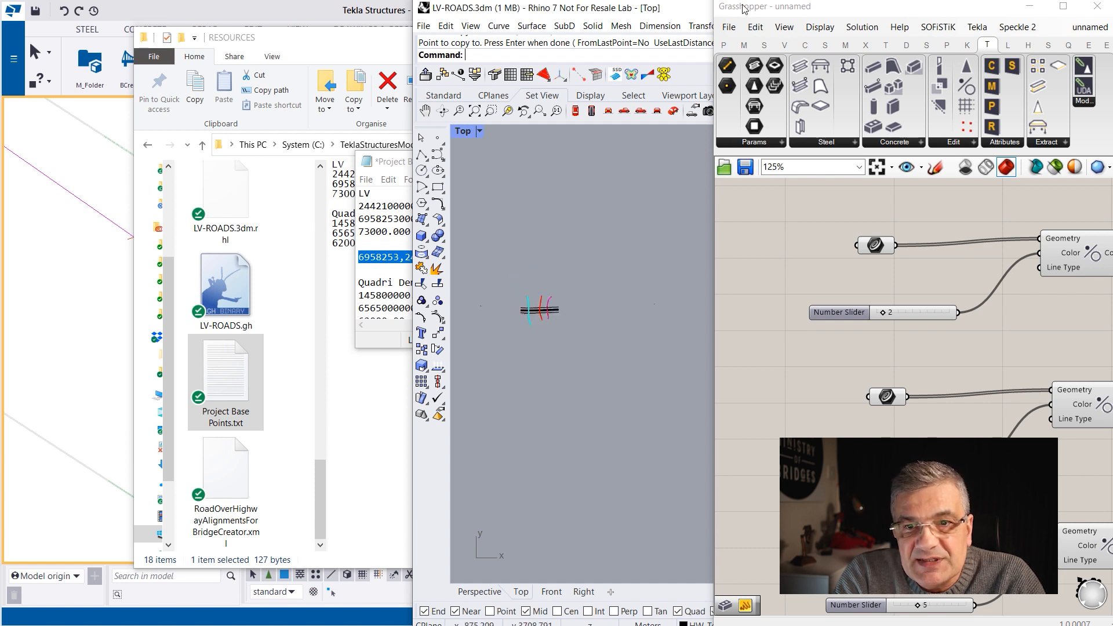
double_click(814, 6)
click(608, 253)
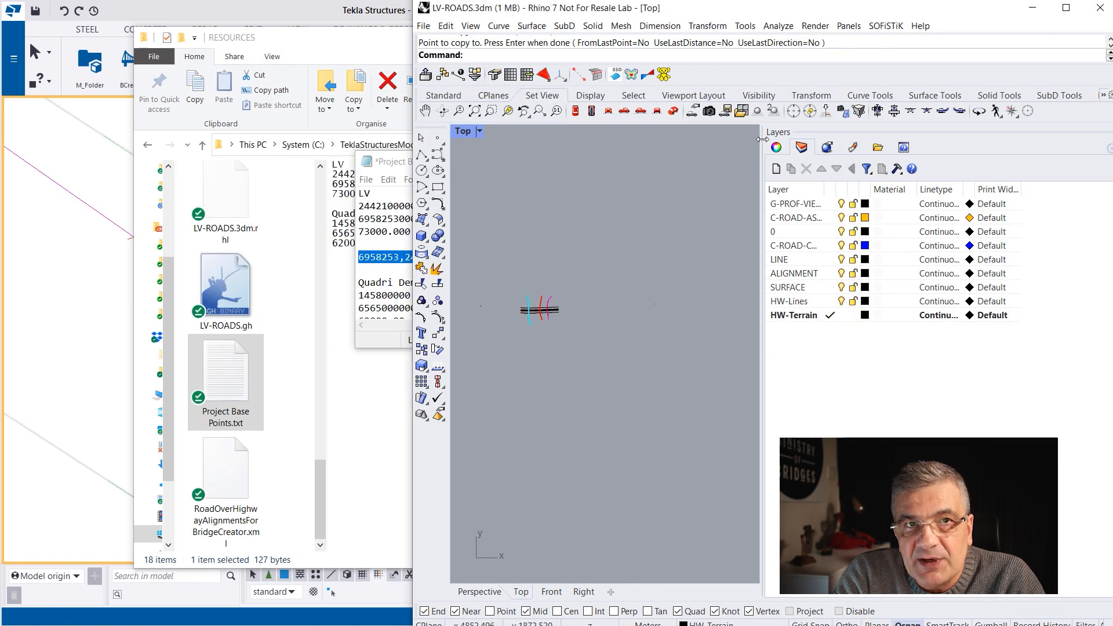
drag(762, 371, 1063, 375)
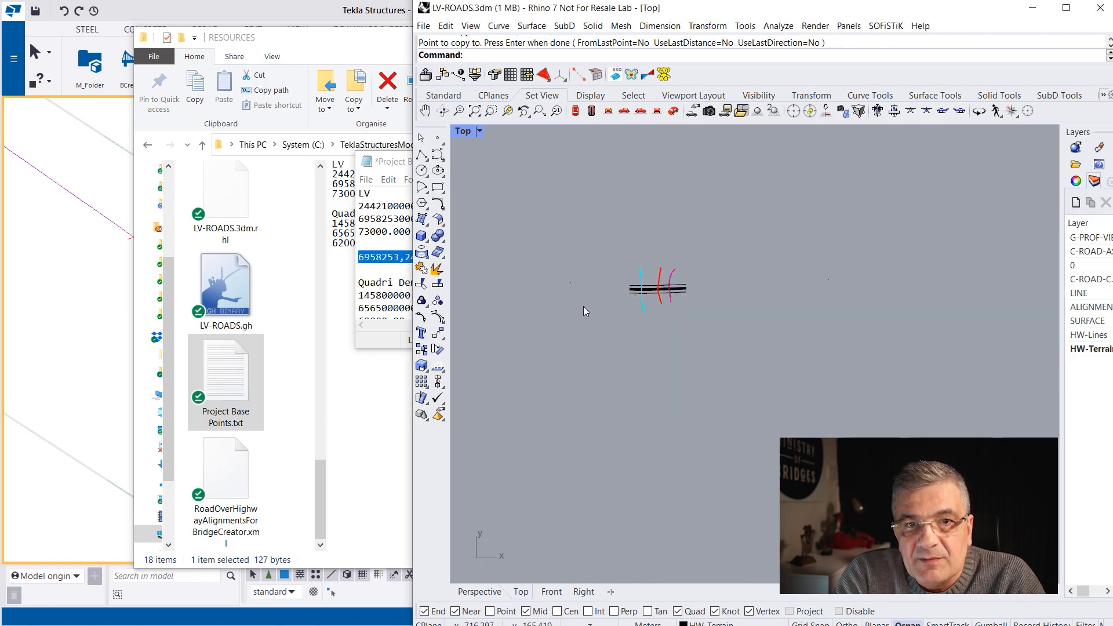
Zoom the Top view to the model extents and select all objects to locate the distant copied curves
click(470, 26)
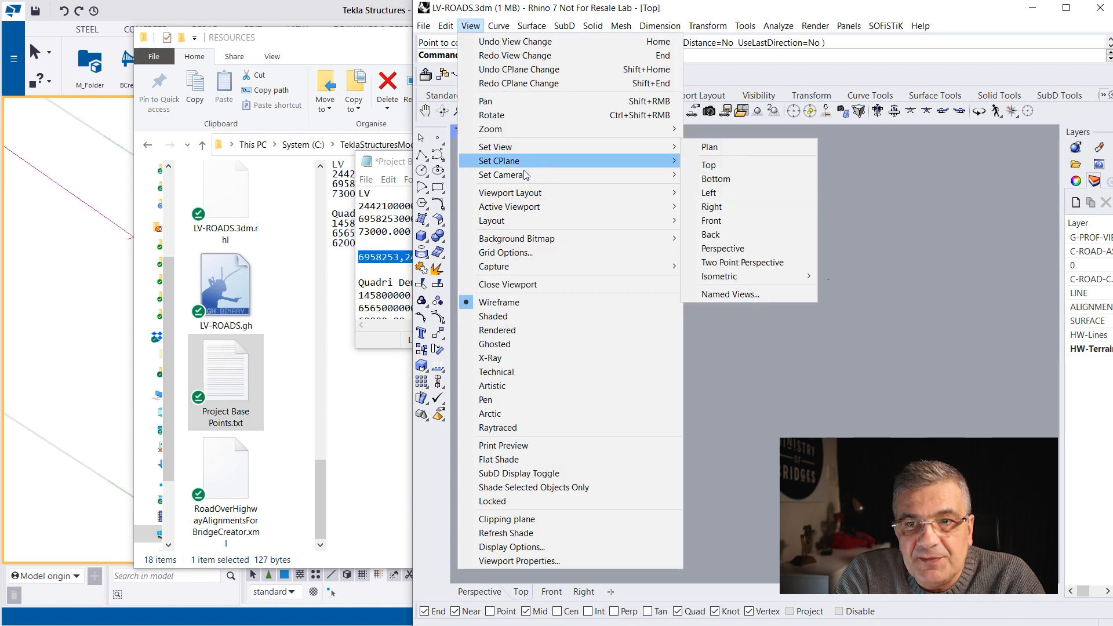
mouse_move(517, 129)
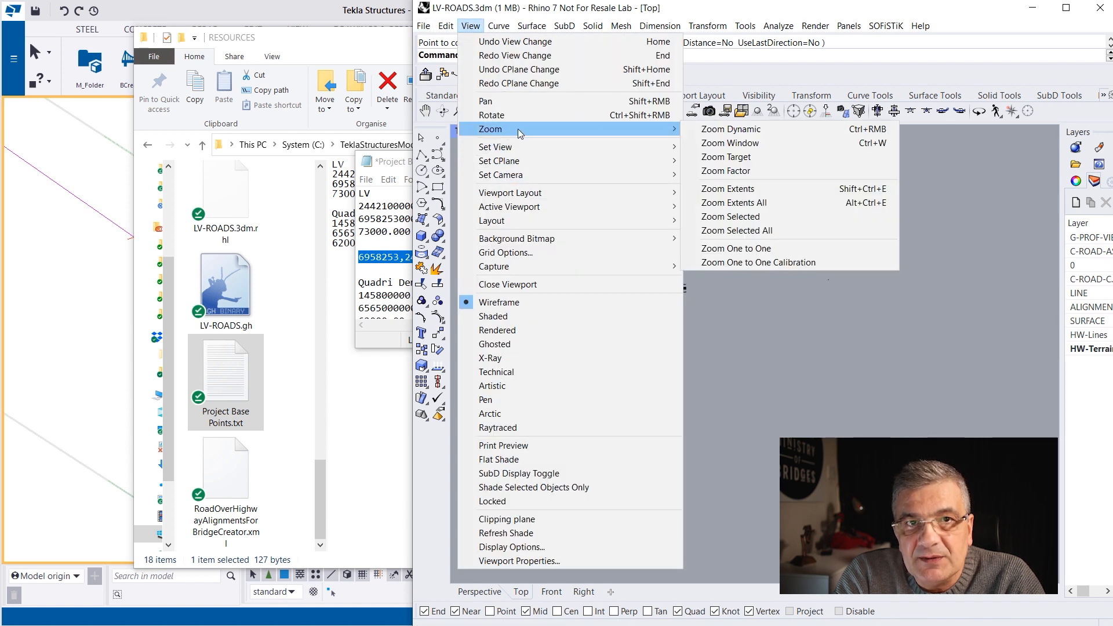
click(754, 189)
drag(1051, 140, 672, 444)
drag(709, 309, 481, 520)
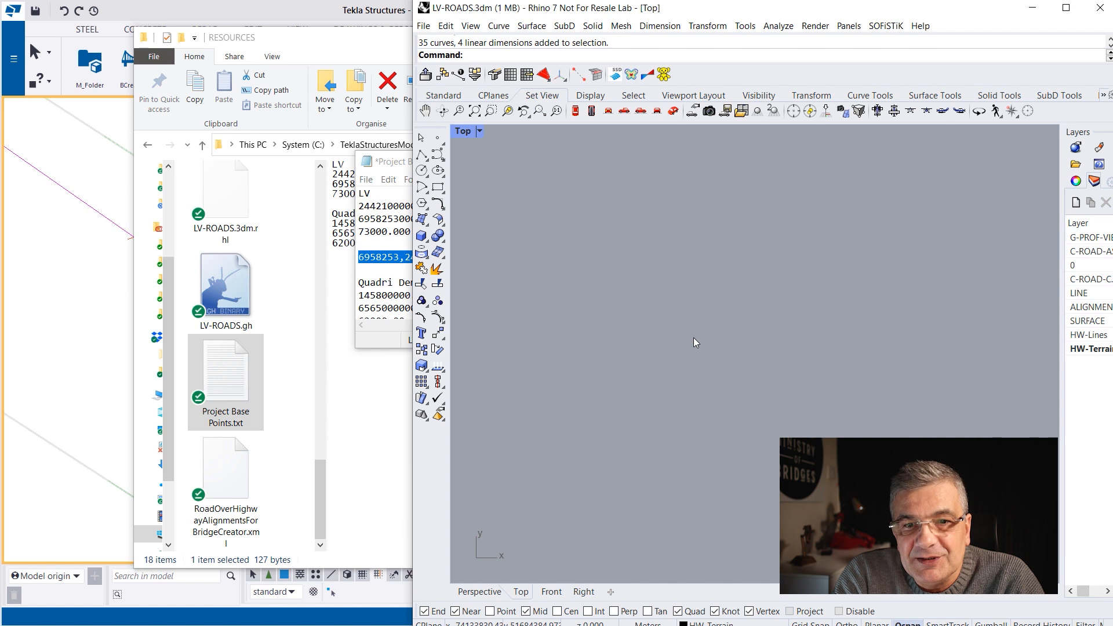
key(ctrl+shift+e)
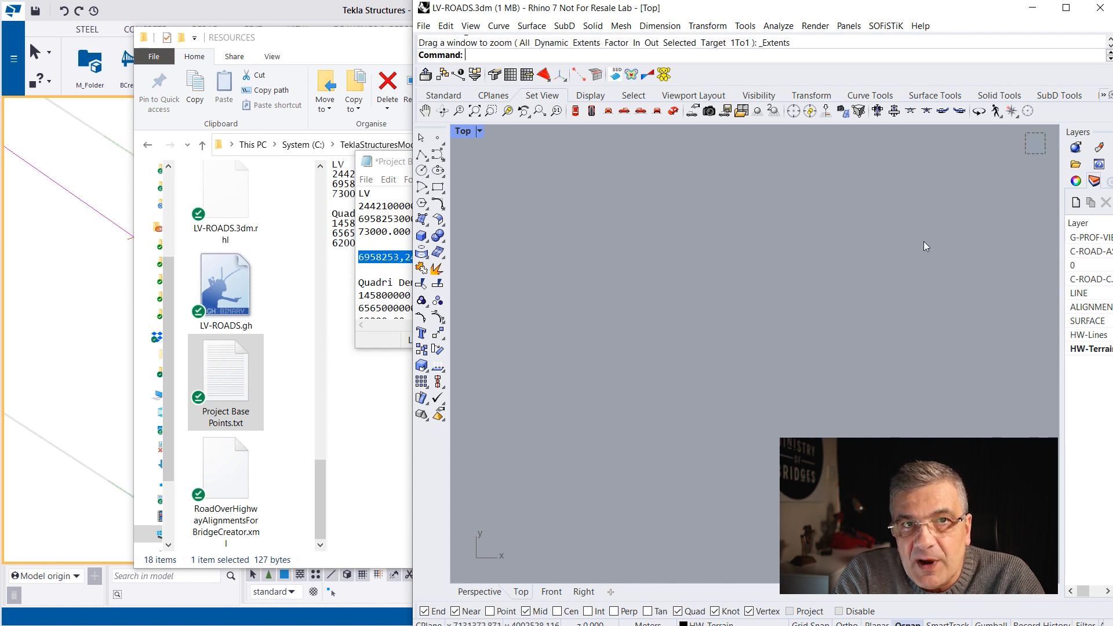
key(ctrl+a)
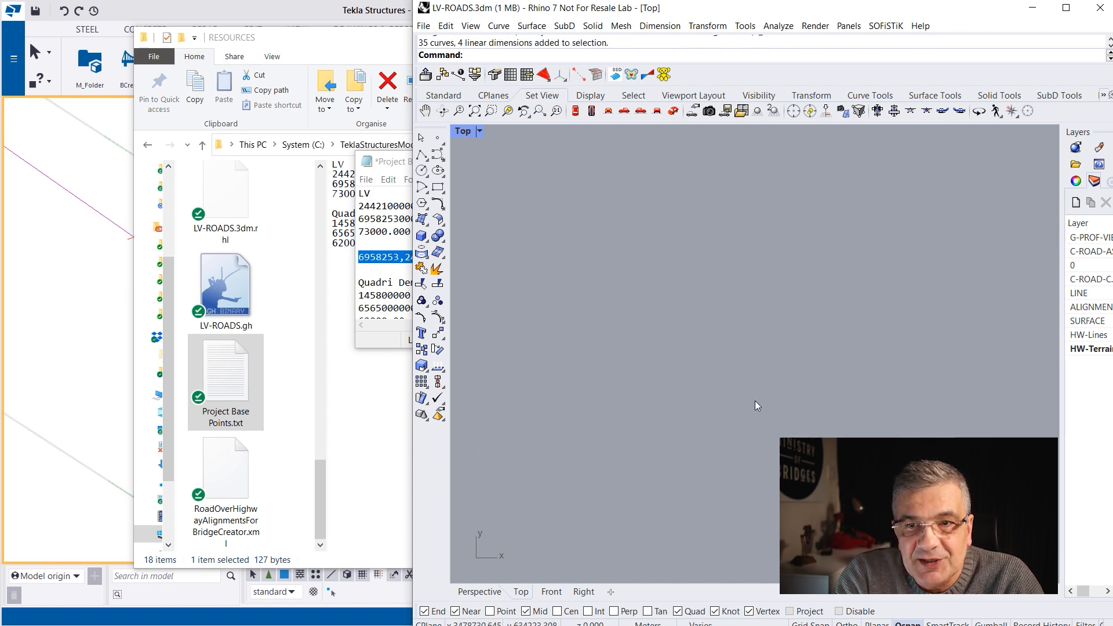
Fit all geometry in the Top viewport and draw a line from 0,0,0 to 6958253,2442100,73
click(471, 25)
mouse_move(490, 129)
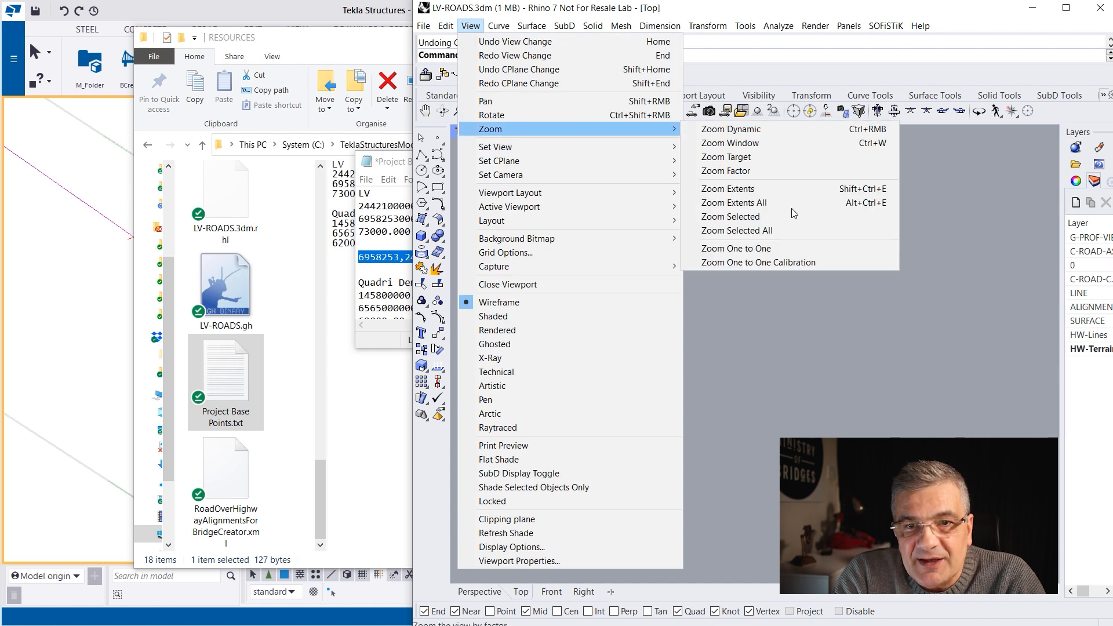
click(770, 204)
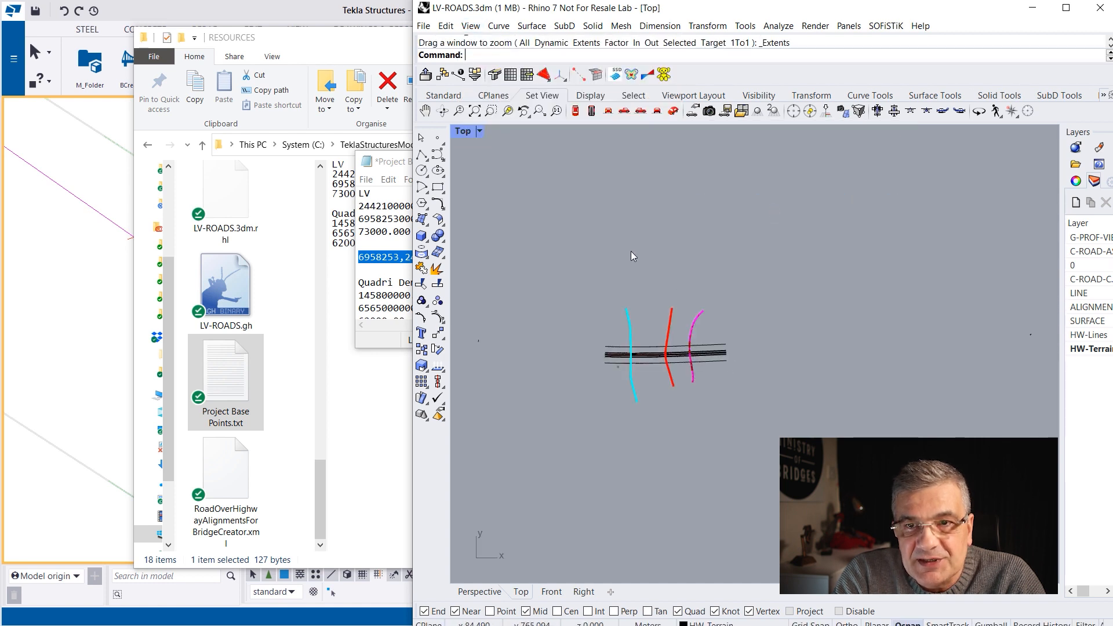
key(Return)
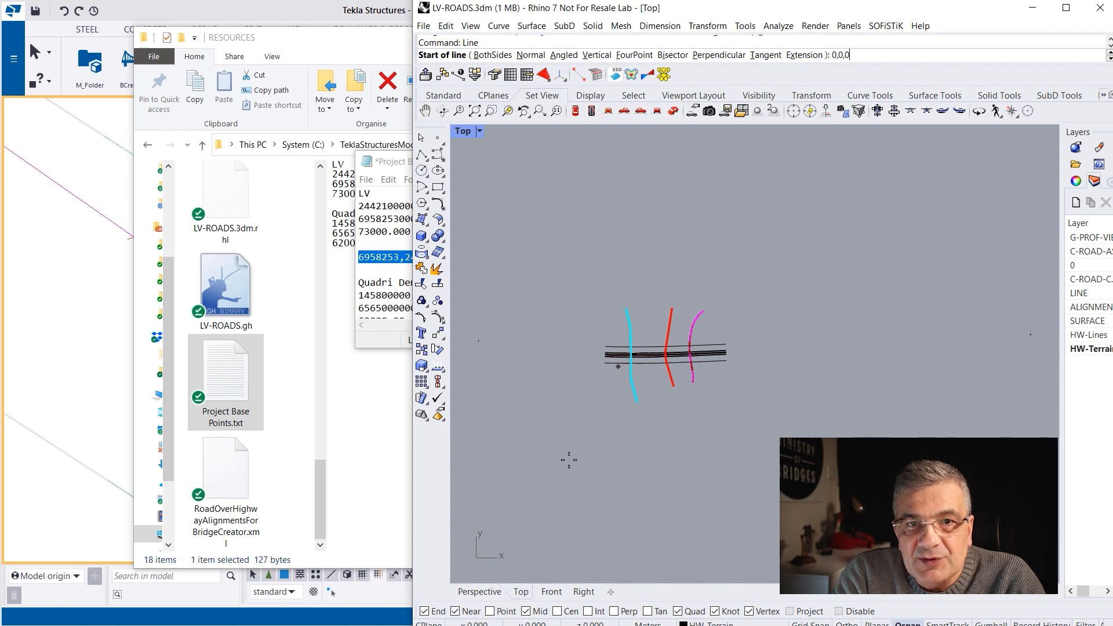
text(0,0,0)
key(Return)
text(6958253,2442100,73)
key(Return)
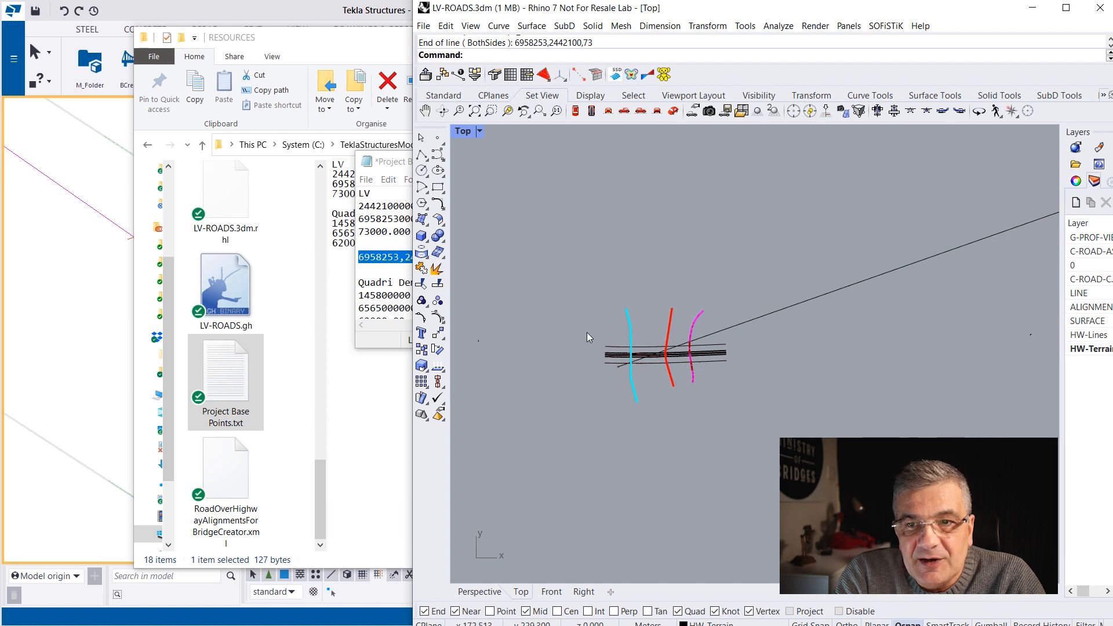
scroll(577, 380, down, 5)
scroll(687, 339, down, 12)
scroll(794, 311, up, 6)
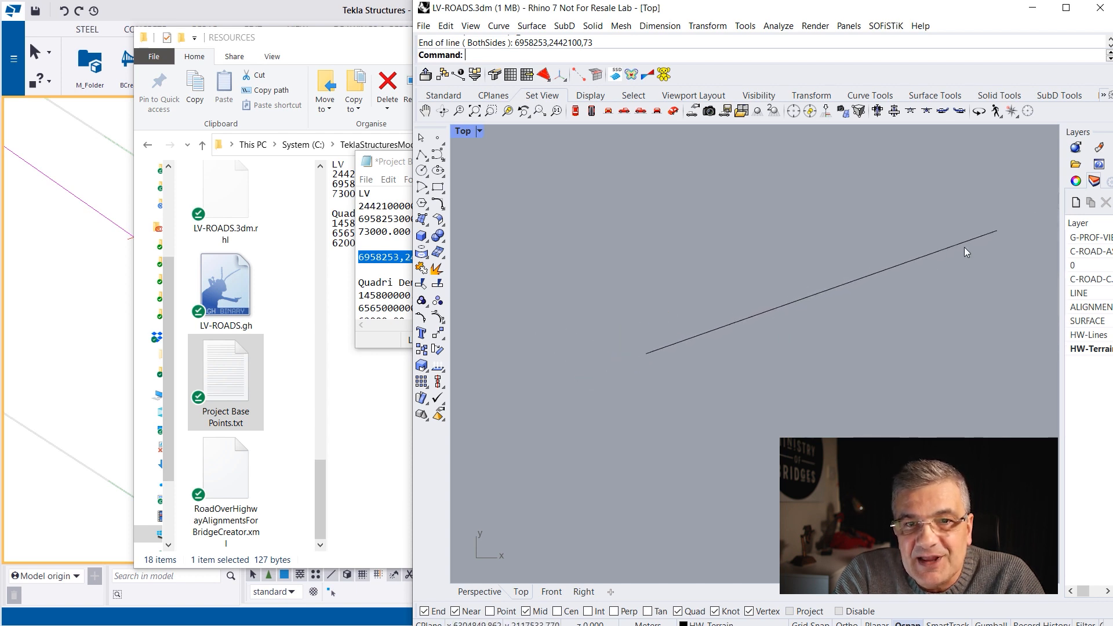
Move the road curves and dimensions near the origin from 0,0,0 to 6958253,2442100,73
scroll(644, 351, up, 1)
drag(631, 333, 695, 401)
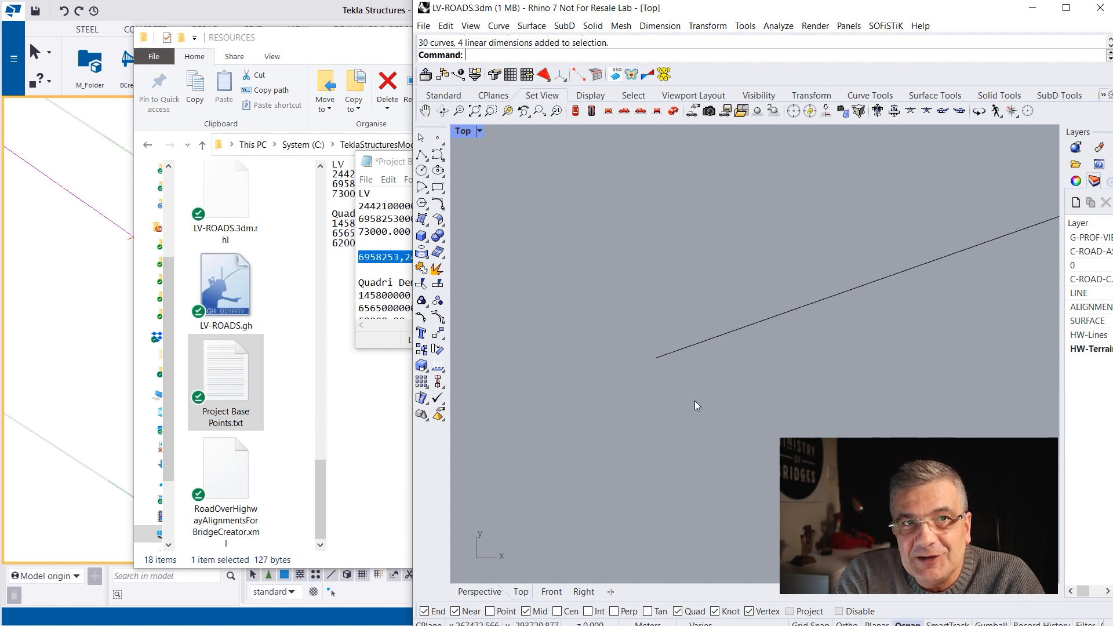
text(move)
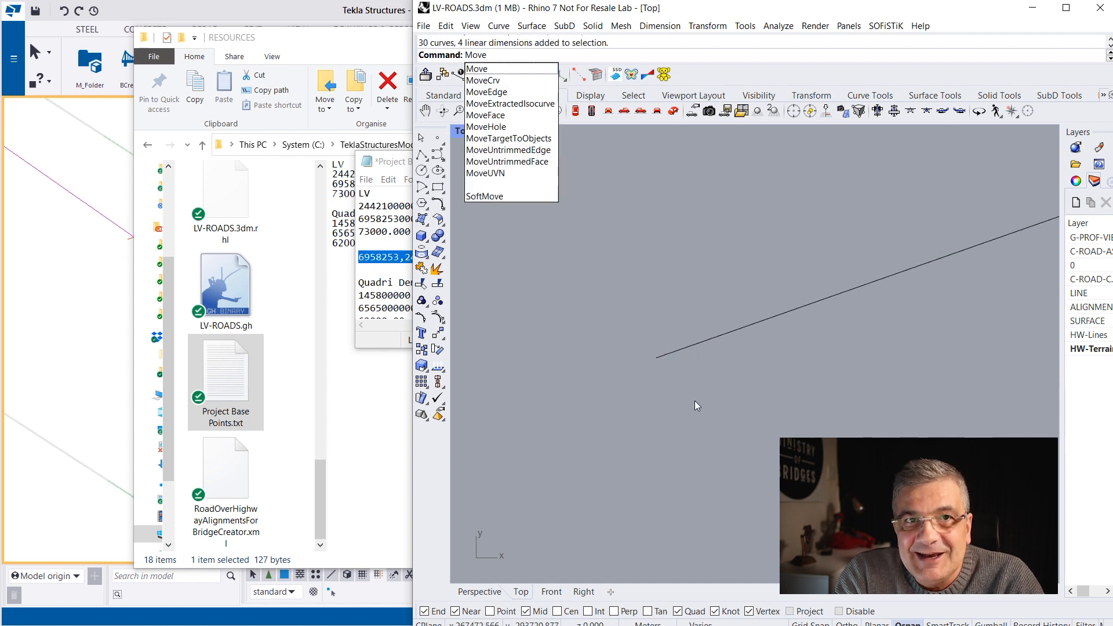
key(Return)
text(0,0,0)
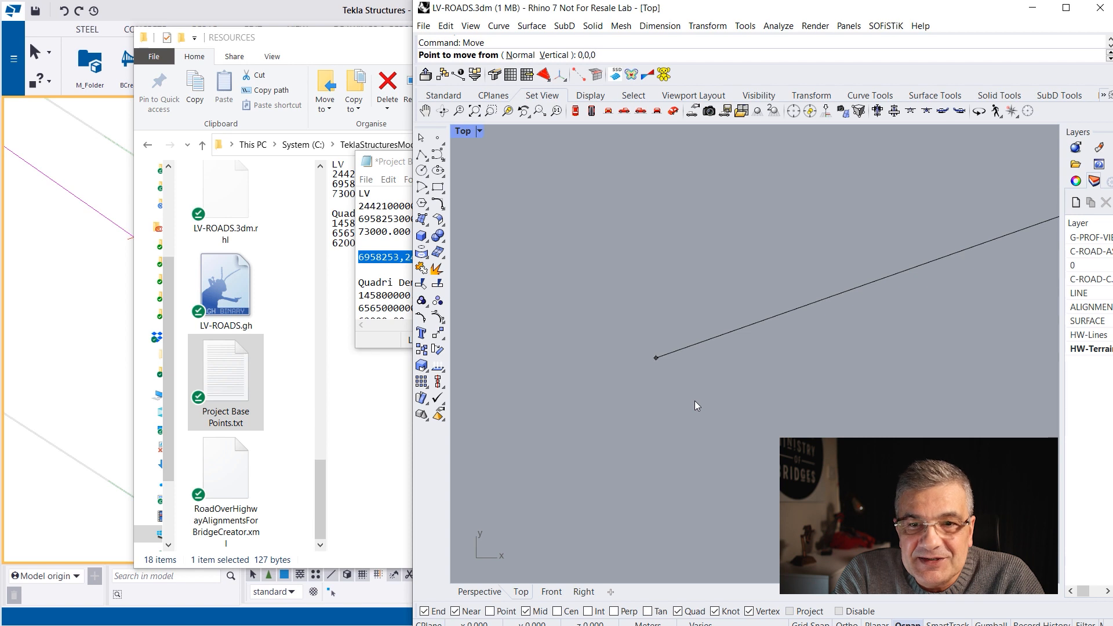
key(Return)
text(6958253,2442100,73)
key(Return)
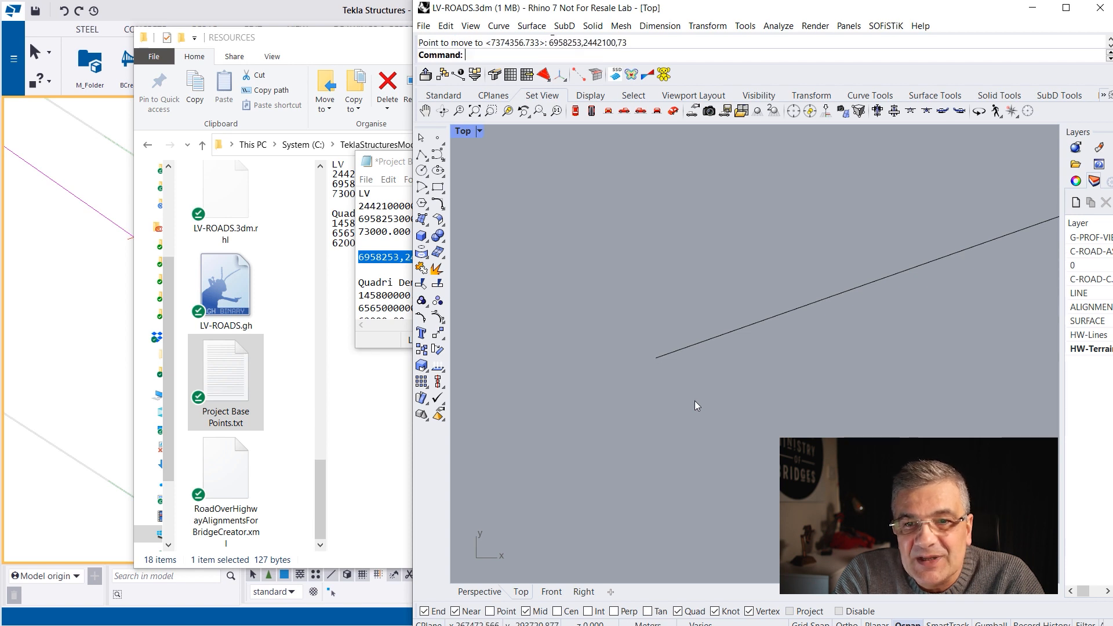
Switch to Grasshopper and duplicate the curve, slider and construction object group, placing the copy below the existing groups
scroll(658, 361, up, 20)
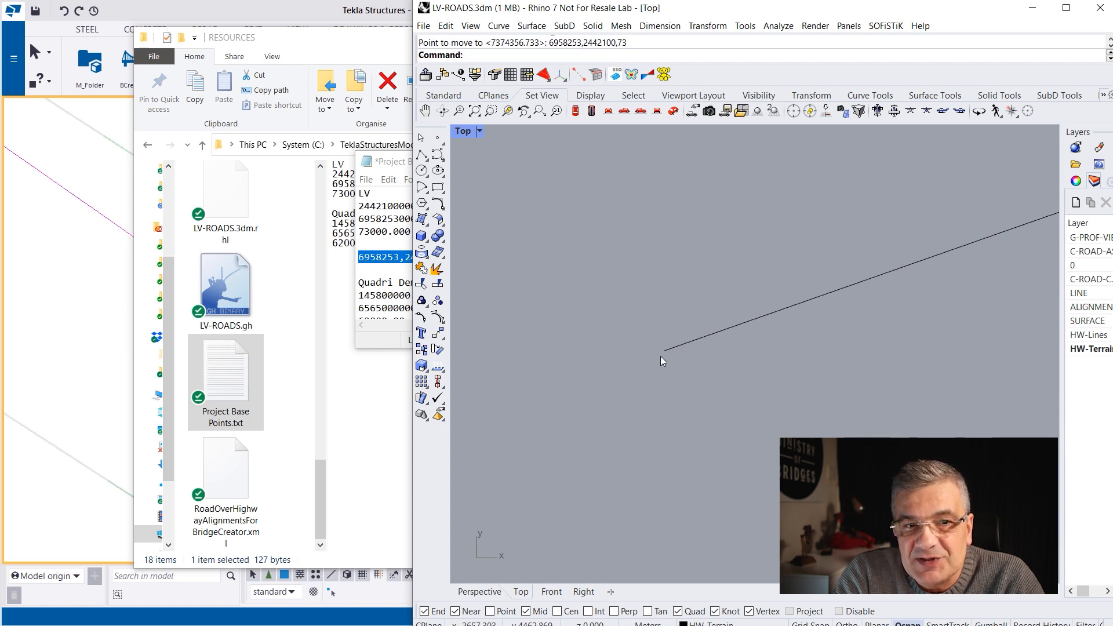
scroll(667, 354, up, 20)
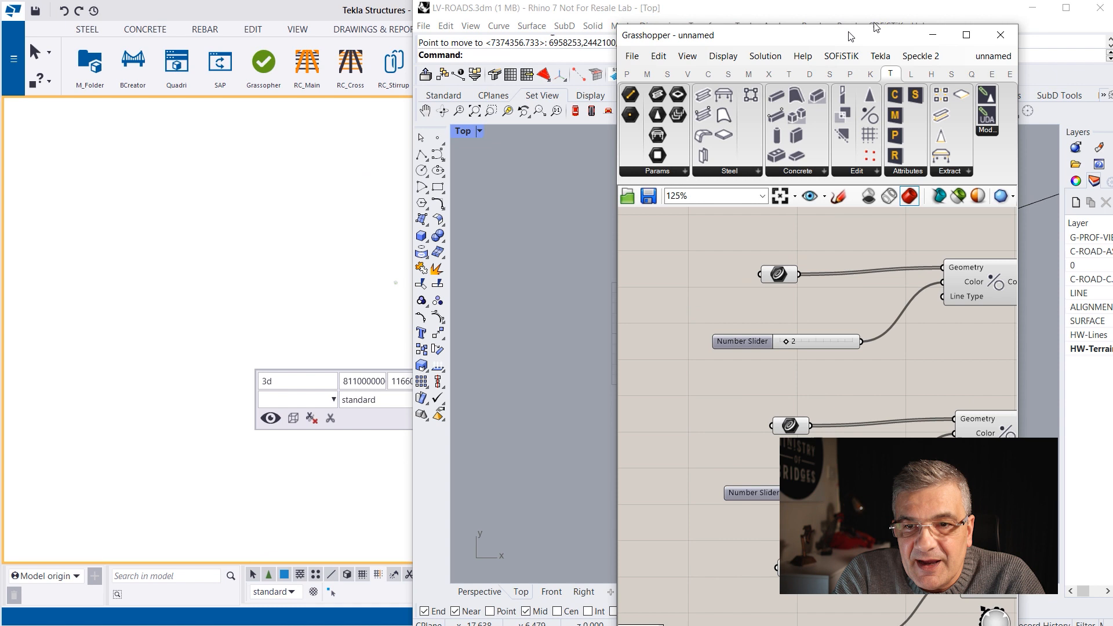
drag(849, 29, 941, 8)
right_drag(897, 569, 832, 422)
scroll(832, 422, down, 4)
drag(959, 475, 815, 395)
key(ctrl+c)
key(ctrl+v)
drag(957, 419, 955, 495)
click(1003, 418)
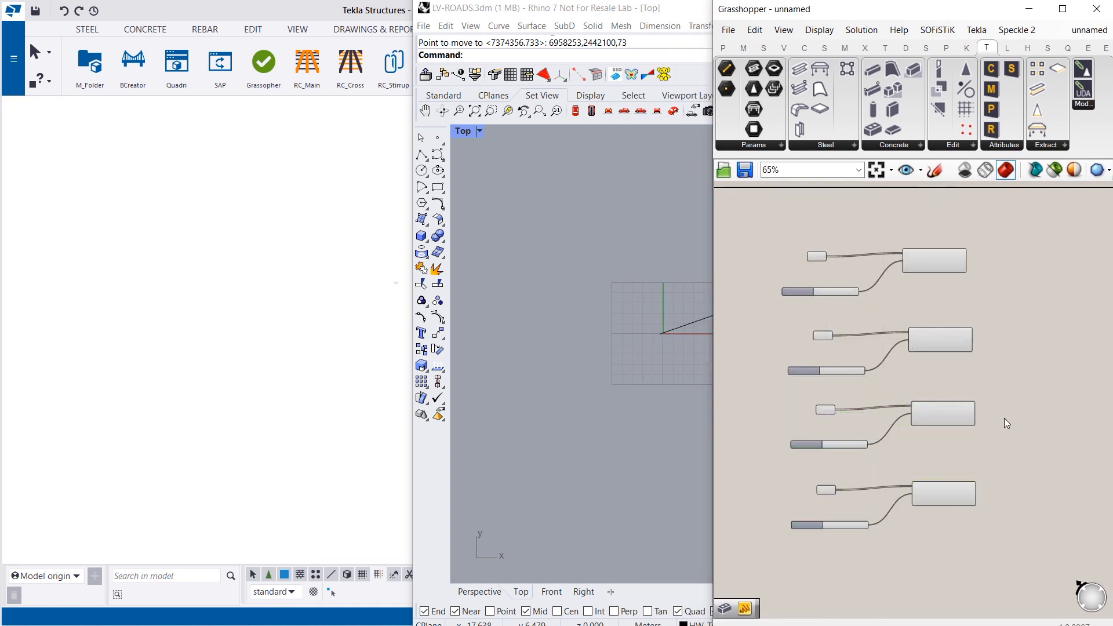
Set the duplicated group's curve parameter to the long line between the origin and the real-world base point
click(822, 491)
right_click(825, 488)
click(837, 539)
click(700, 321)
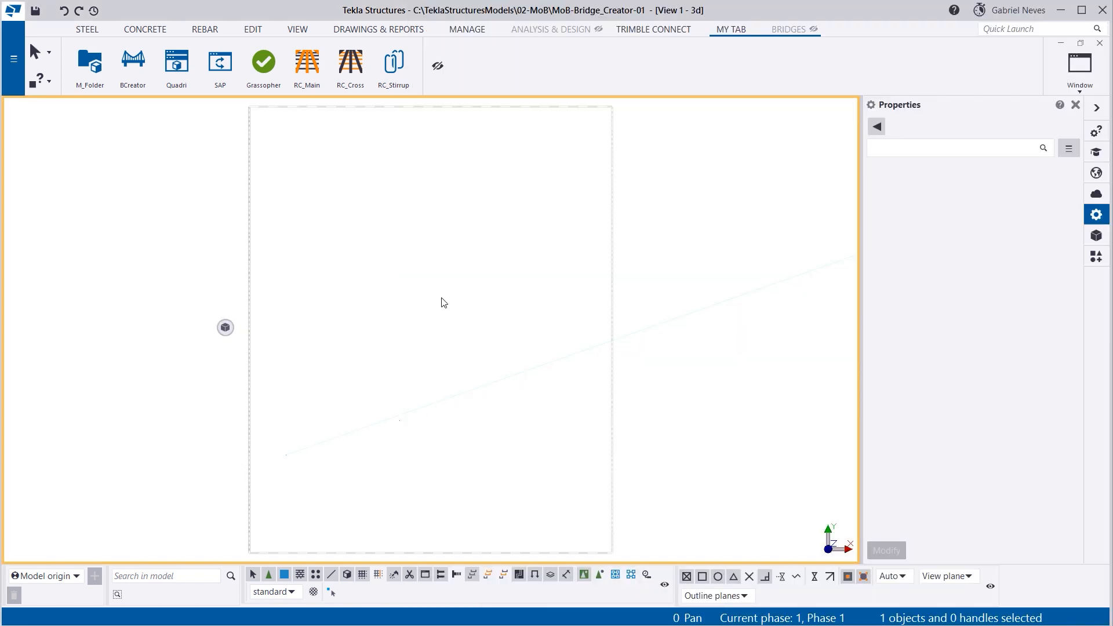
Switch to Tekla Structures and fit the work area around the full line, checking its far end
right_click(443, 302)
click(493, 354)
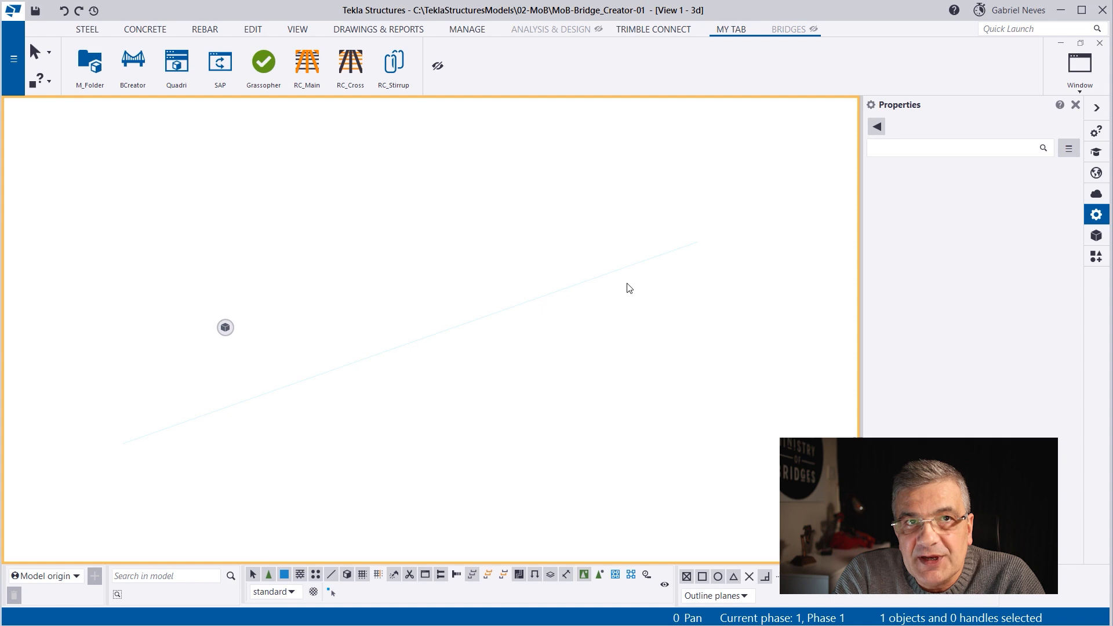
scroll(566, 253, up, 5)
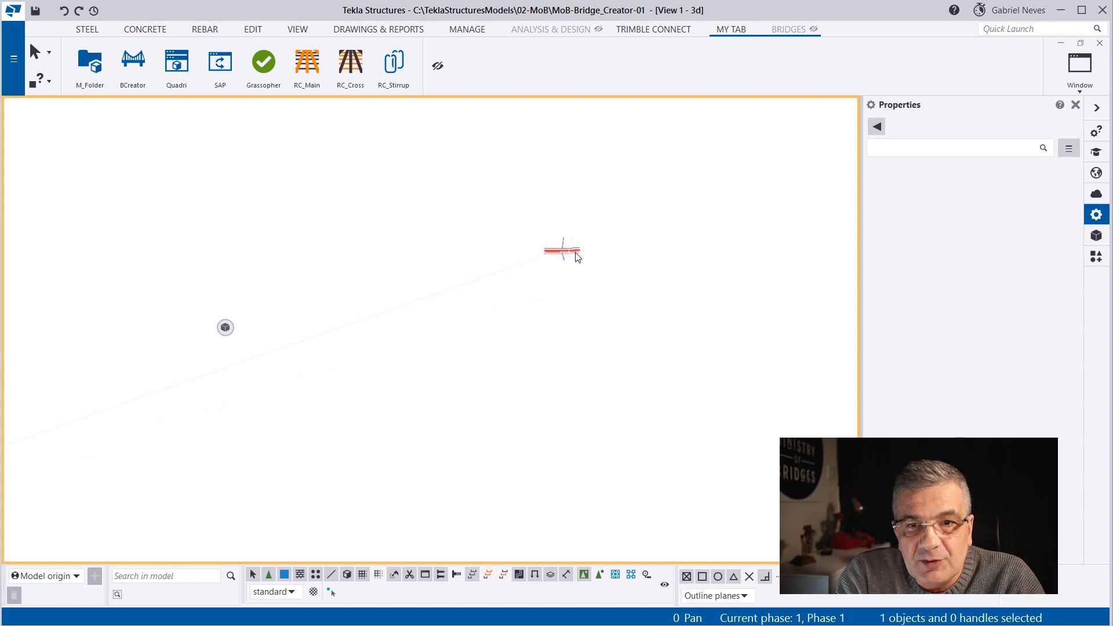
scroll(561, 253, up, 3)
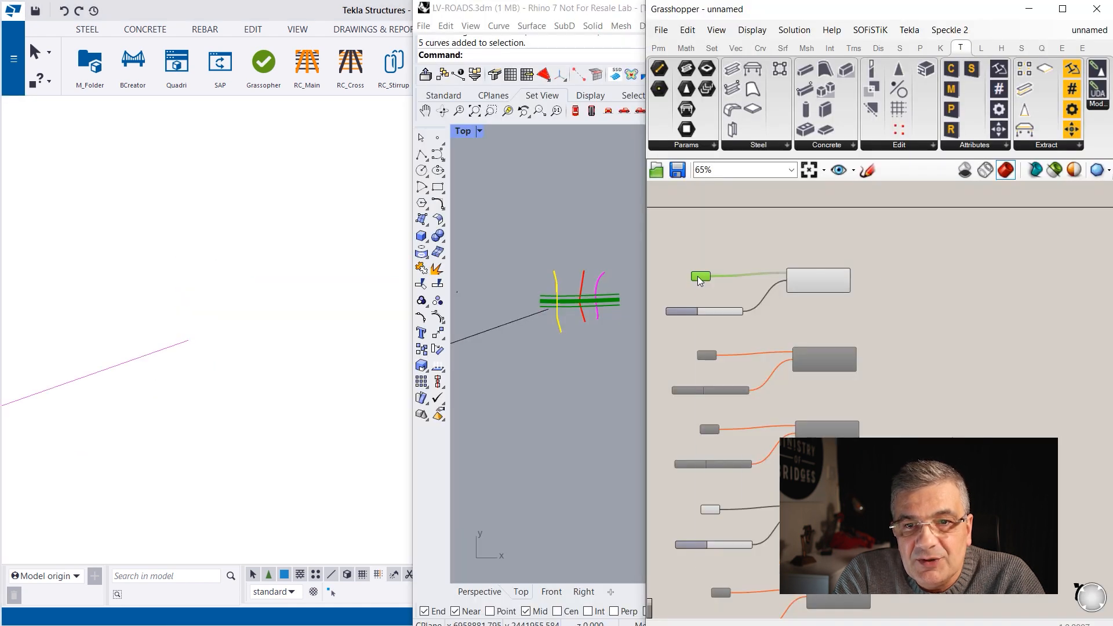
Clear the first Grasshopper curve parameter and assign it all the moved road curves selected in Rhino
right_click(700, 276)
click(744, 508)
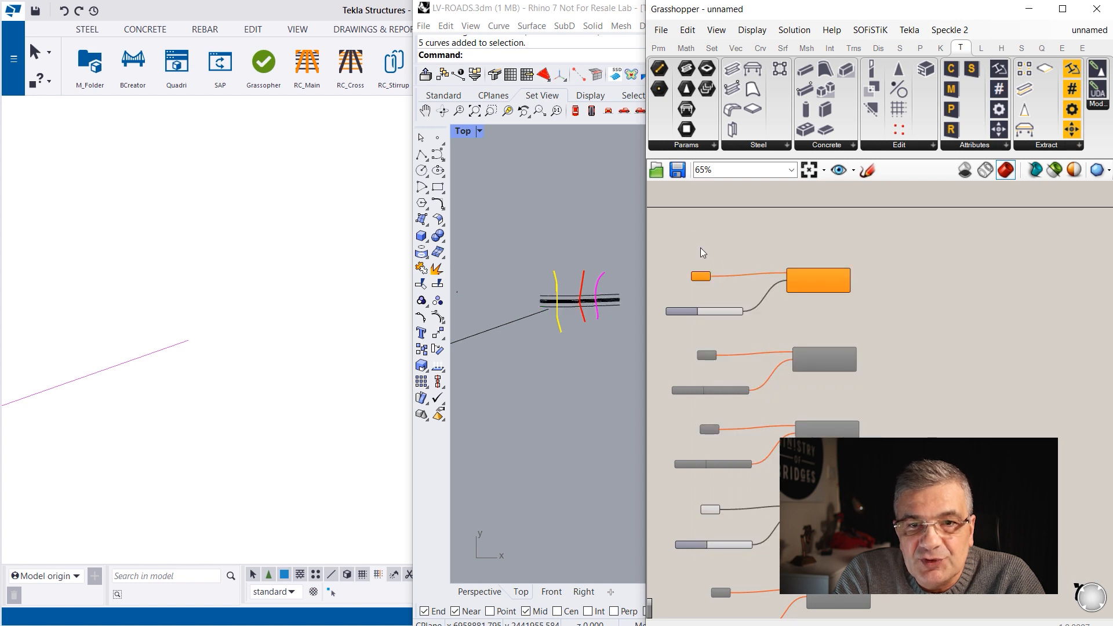
drag(526, 246, 635, 343)
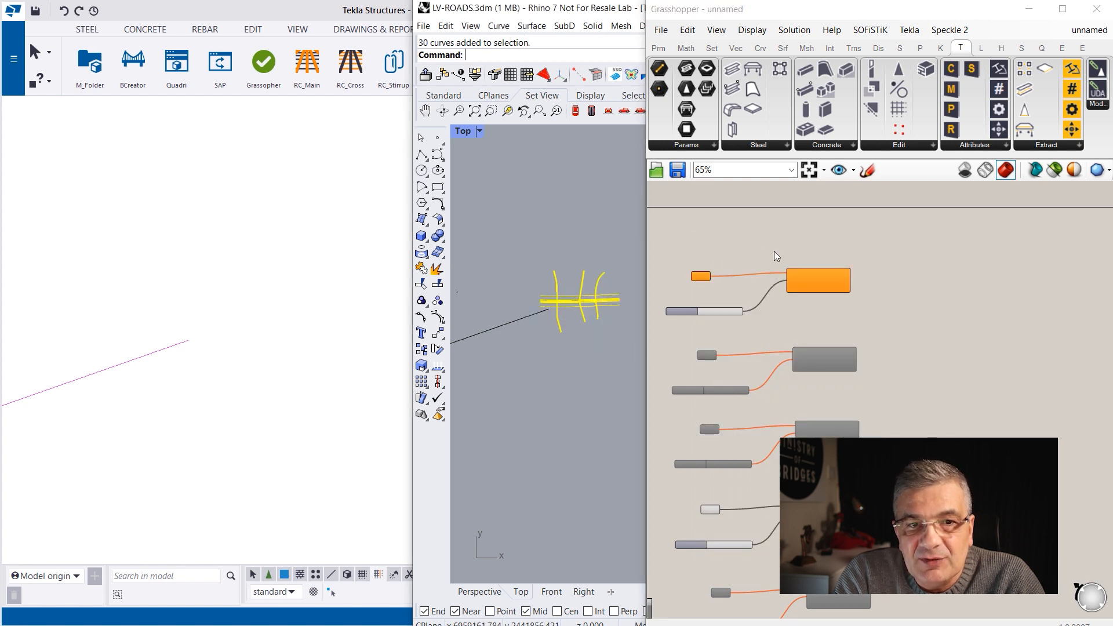
click(700, 277)
right_click(700, 279)
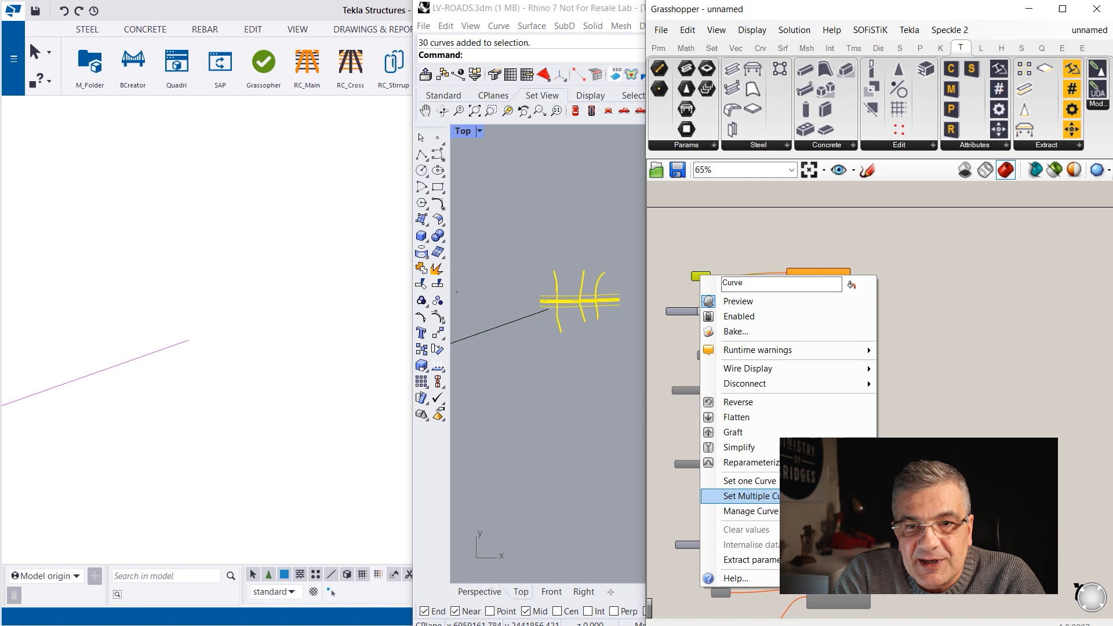
click(724, 495)
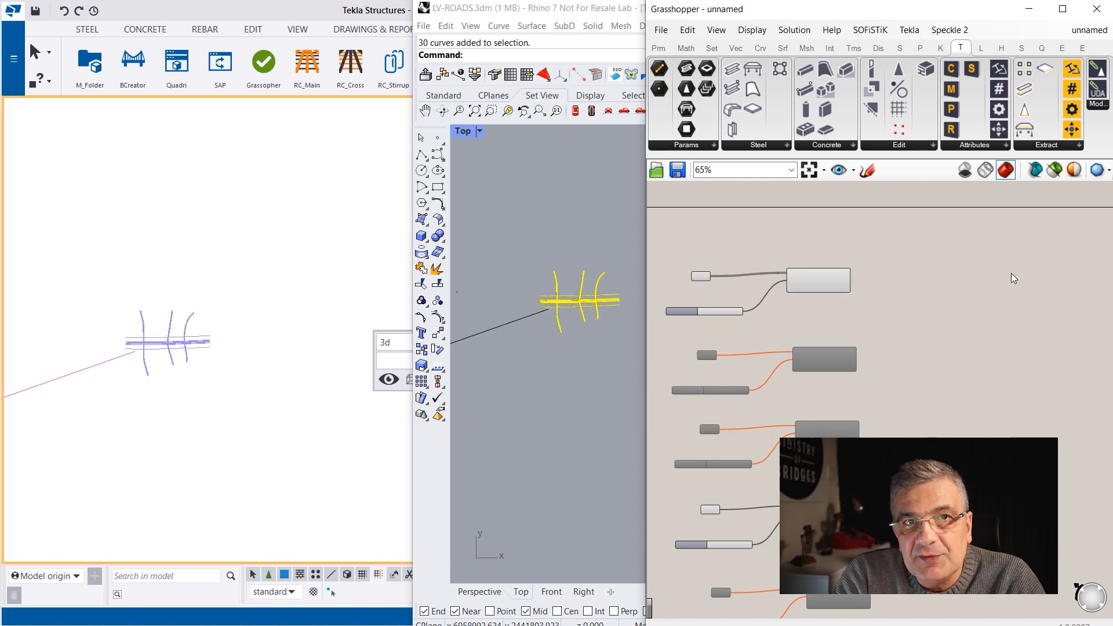
Add a Panel beside the first construction object component and duplicate it below
scroll(992, 273, up, 3)
scroll(985, 274, down, 3)
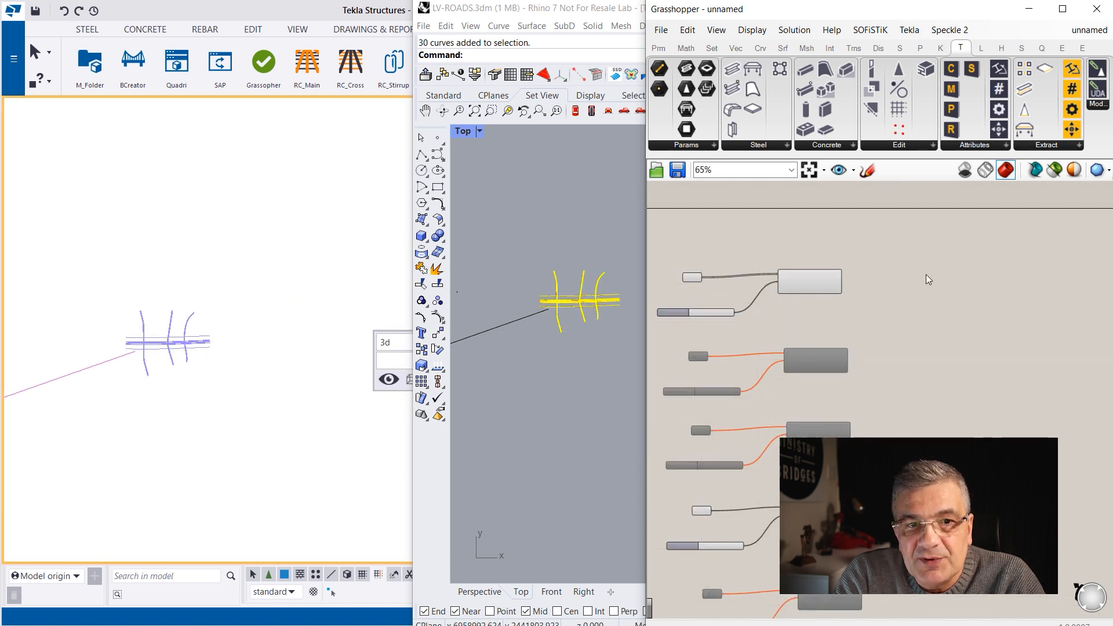
scroll(936, 289, up, 4)
scroll(939, 295, down, 1)
double_click(882, 264)
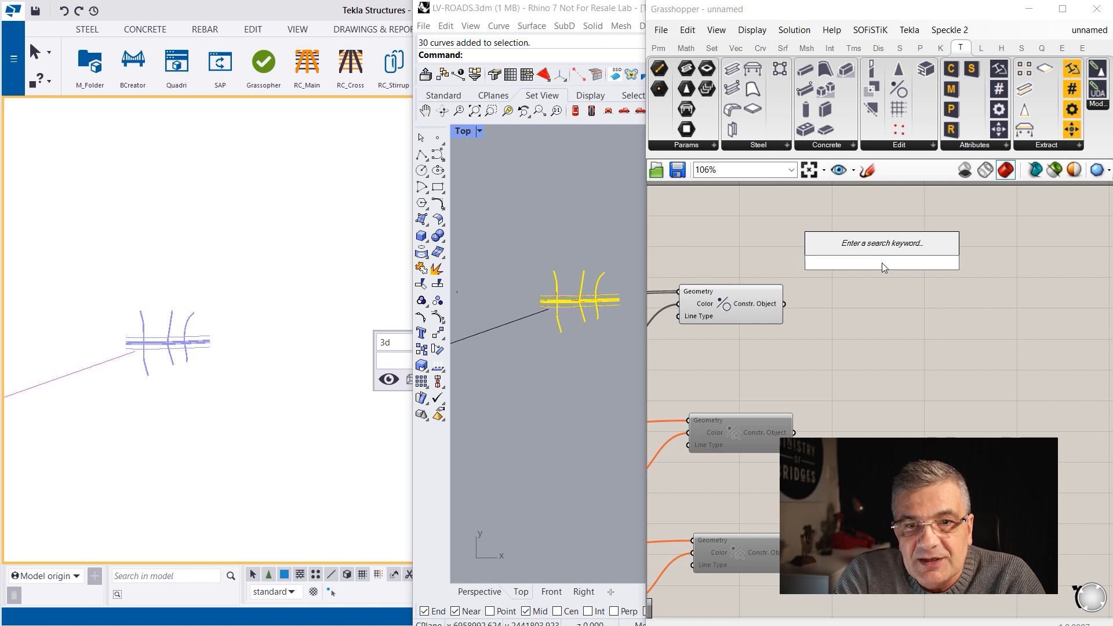
text(panel)
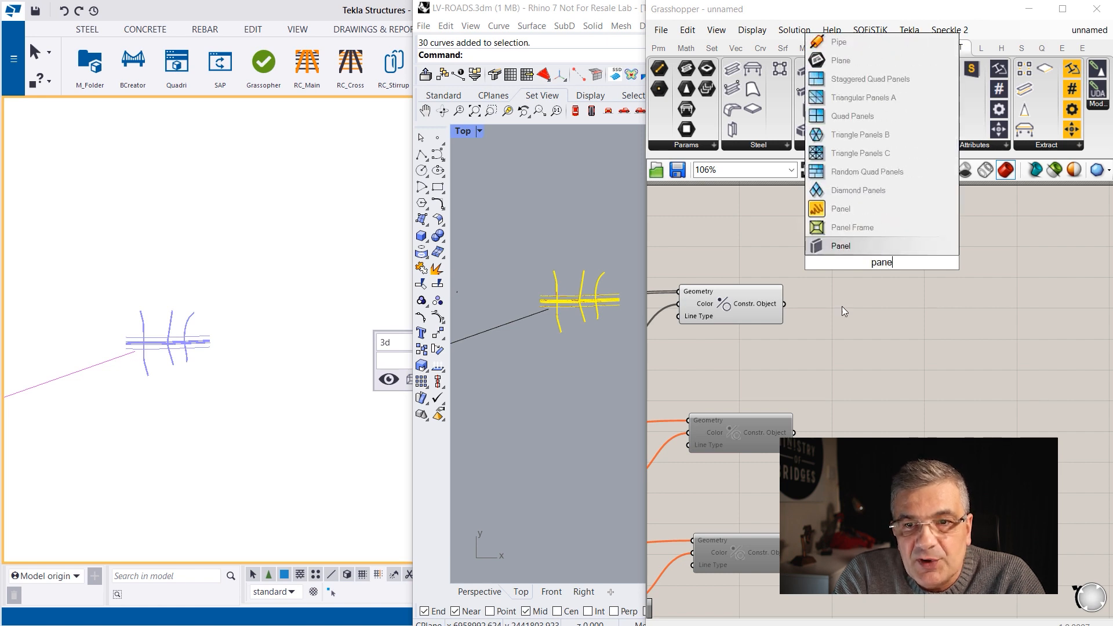
click(847, 211)
click(875, 280)
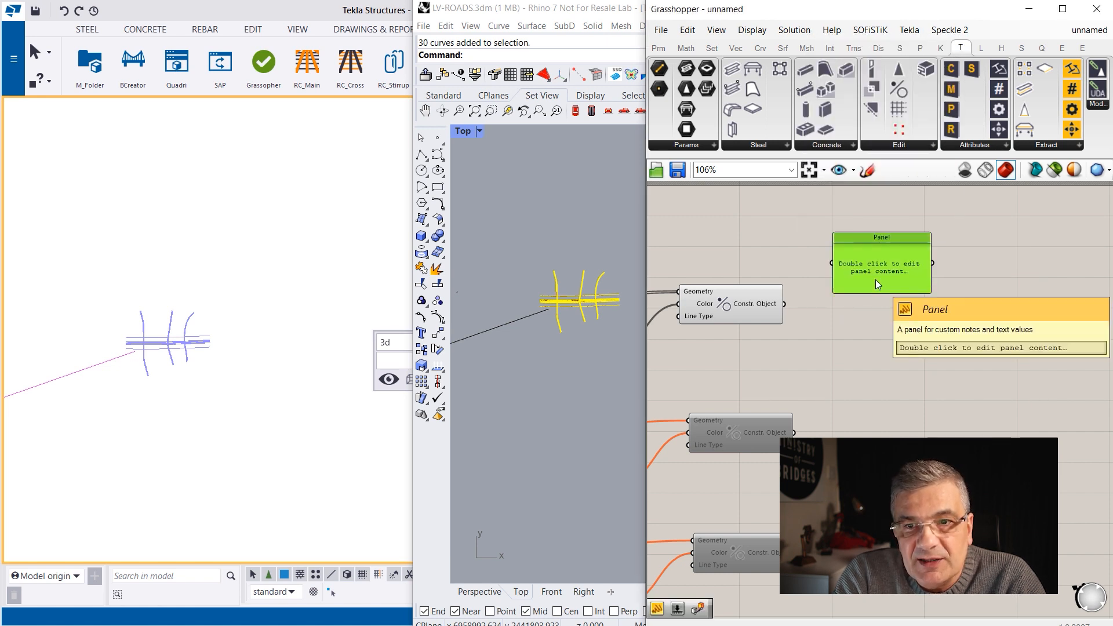
alt+drag(875, 279, 892, 364)
drag(891, 253, 890, 309)
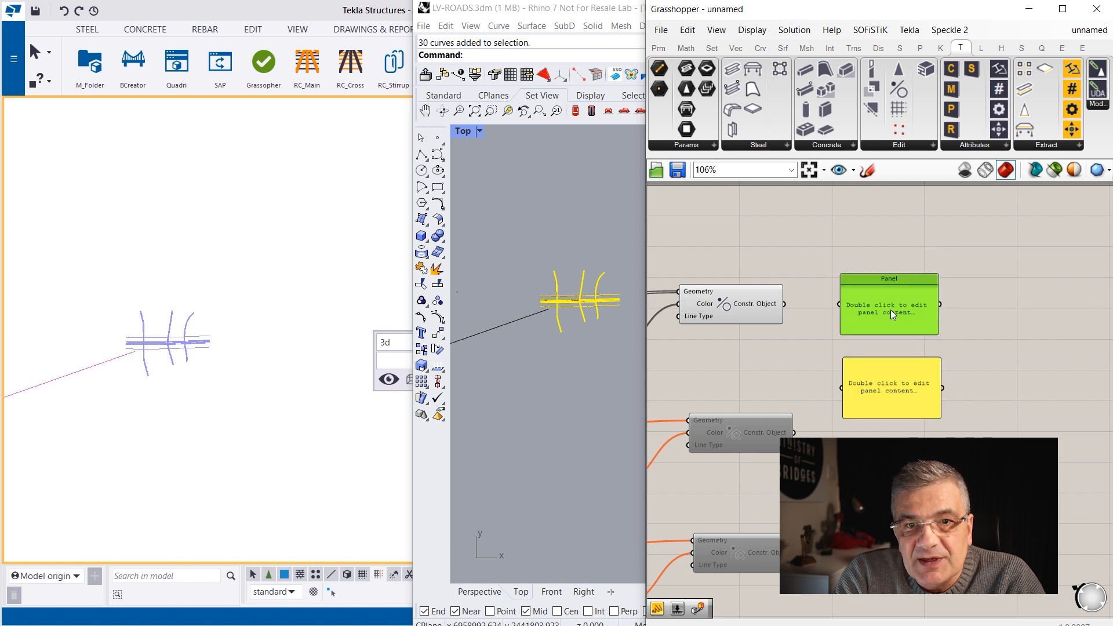
Enter 0,0,0 in the lower panel and paste 6958253,2442100,73 from the text file into the upper panel
double_click(889, 391)
text(0,0,0)
key(Return)
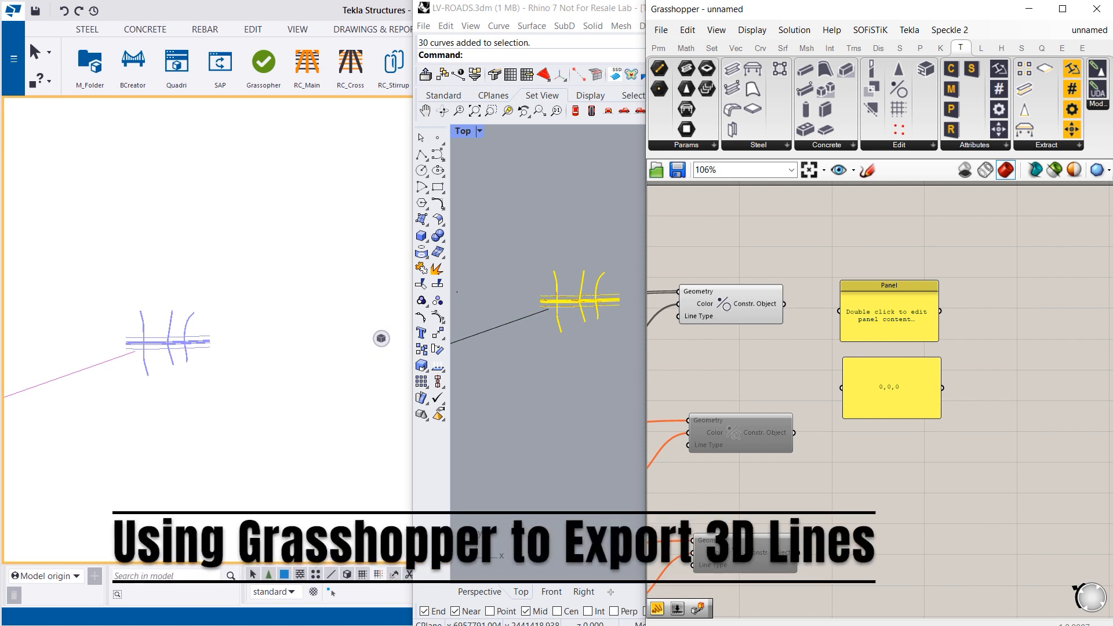
key(alt+Tab)
click(450, 257)
drag(467, 256, 340, 257)
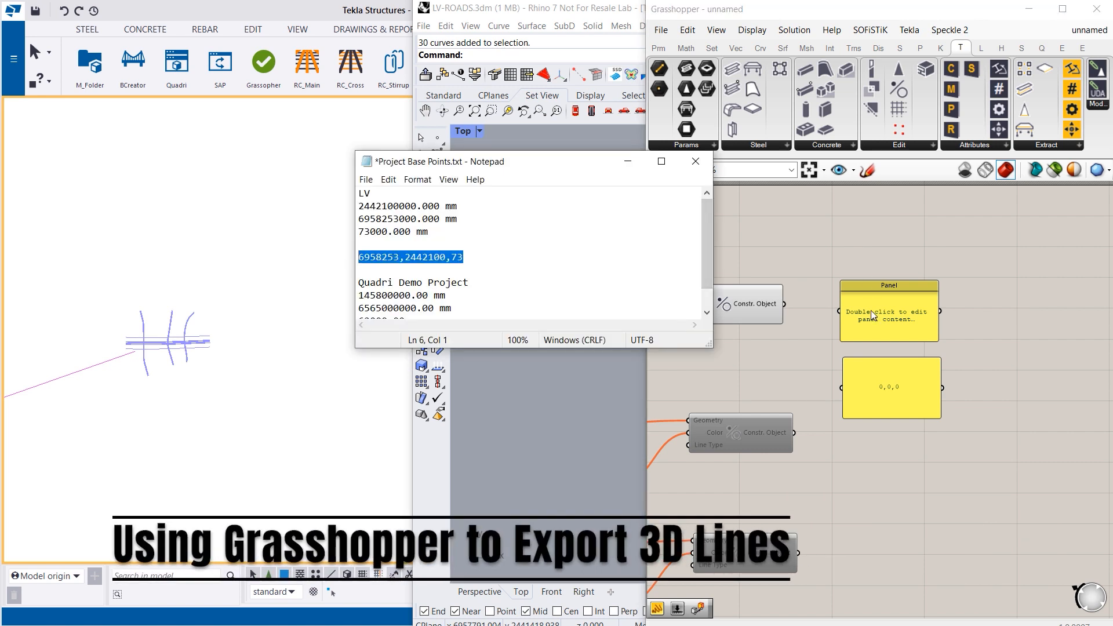
double_click(904, 315)
key(ctrl+v)
click(969, 275)
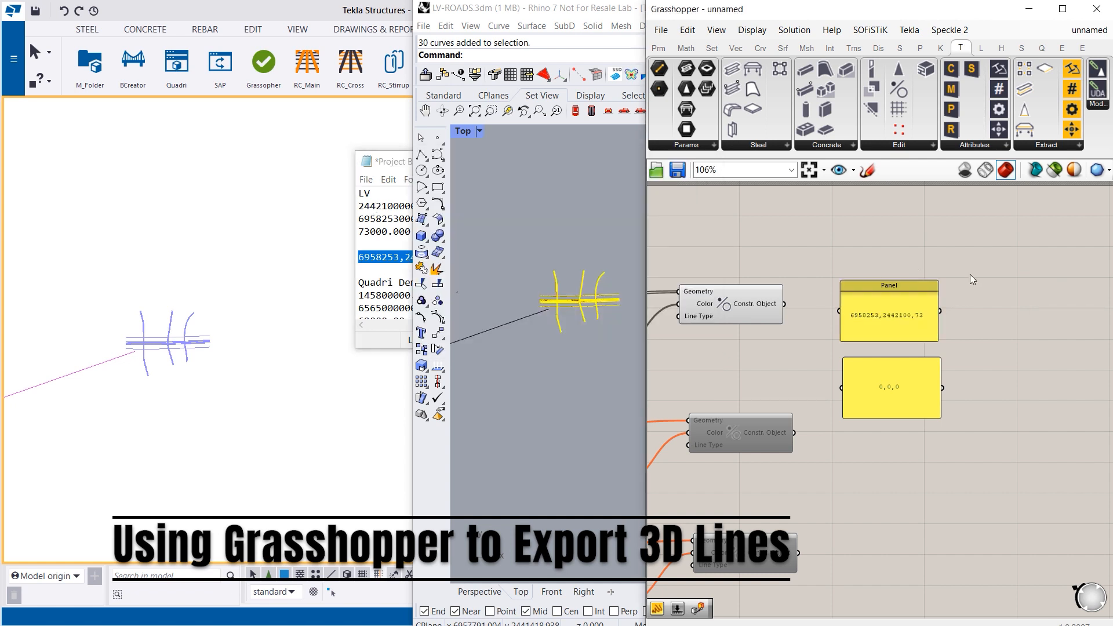
Add a Move To Point component and connect the 6958253,2442100,73 panel to Point A and the 0,0,0 panel to Point B
right_drag(1041, 279, 933, 306)
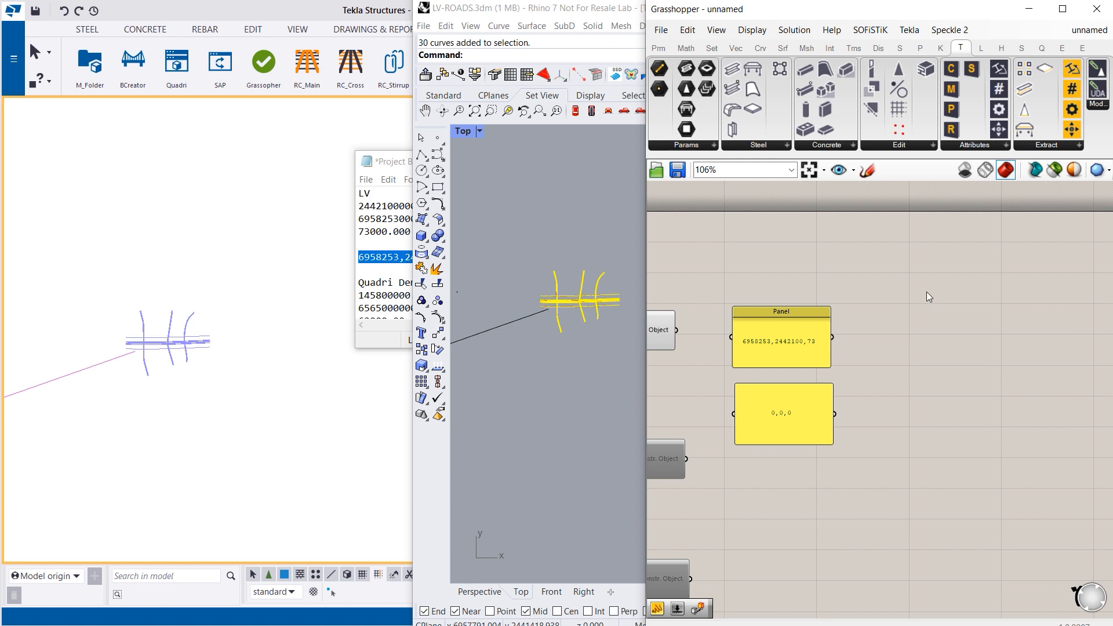
double_click(926, 291)
text(move)
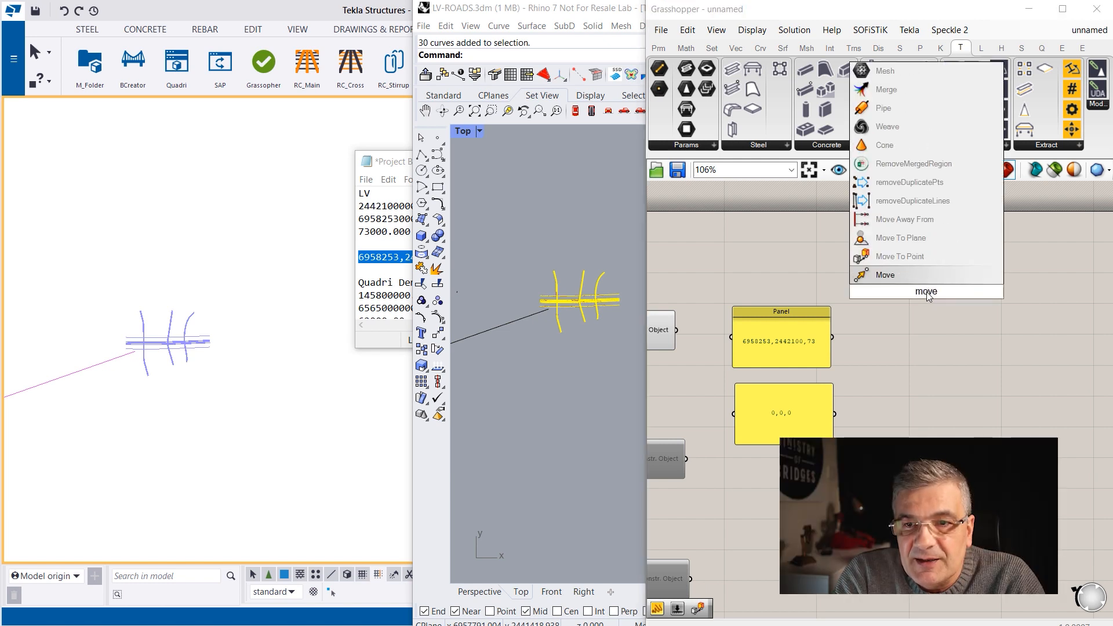
click(937, 255)
drag(924, 299, 924, 309)
drag(832, 336, 881, 301)
drag(832, 413, 880, 313)
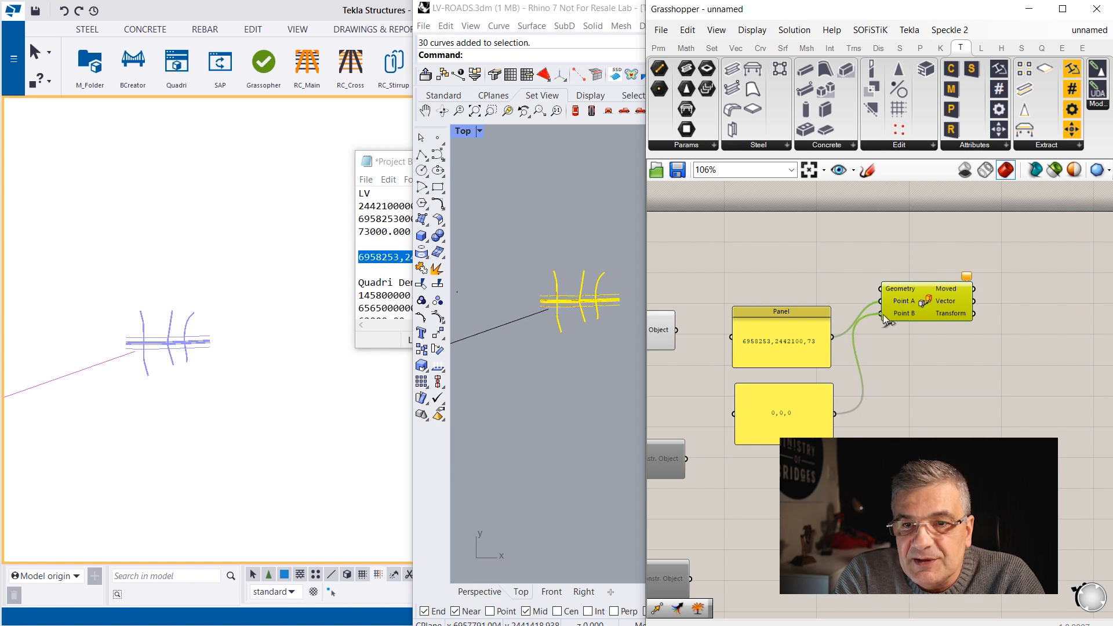
Connect the first curve parameter to the Geometry input of the Move To Point component
scroll(965, 395, down, 3)
scroll(703, 346, up, 2)
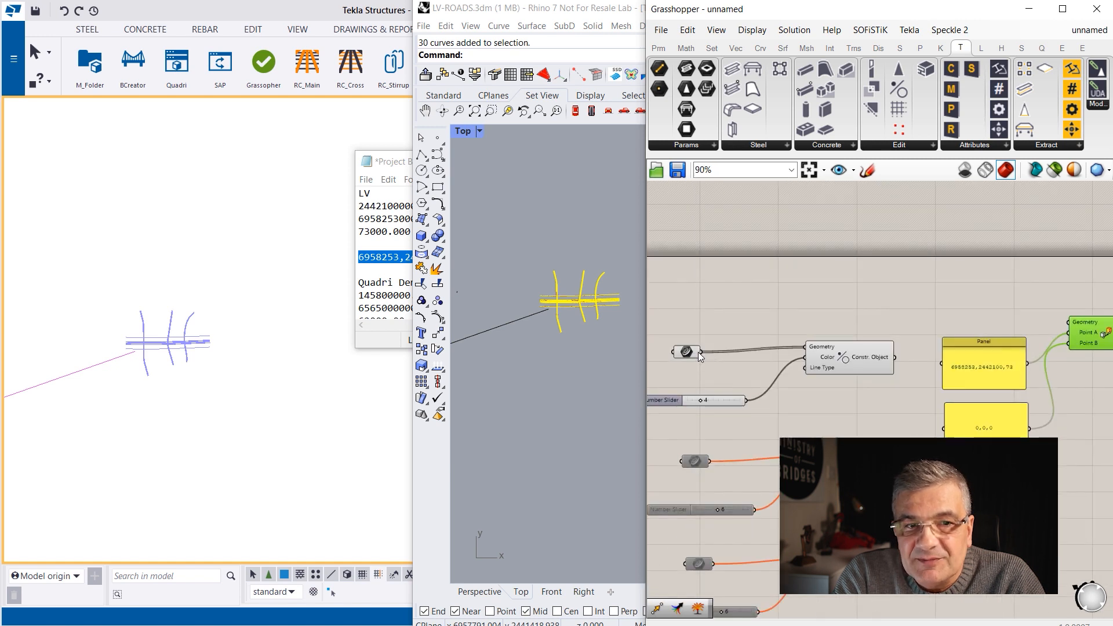
drag(701, 351, 958, 330)
Examine the original road curves and their moved copies at the origin in Rhino's Top view
scroll(790, 318, down, 3)
scroll(924, 293, up, 2)
scroll(591, 282, down, 8)
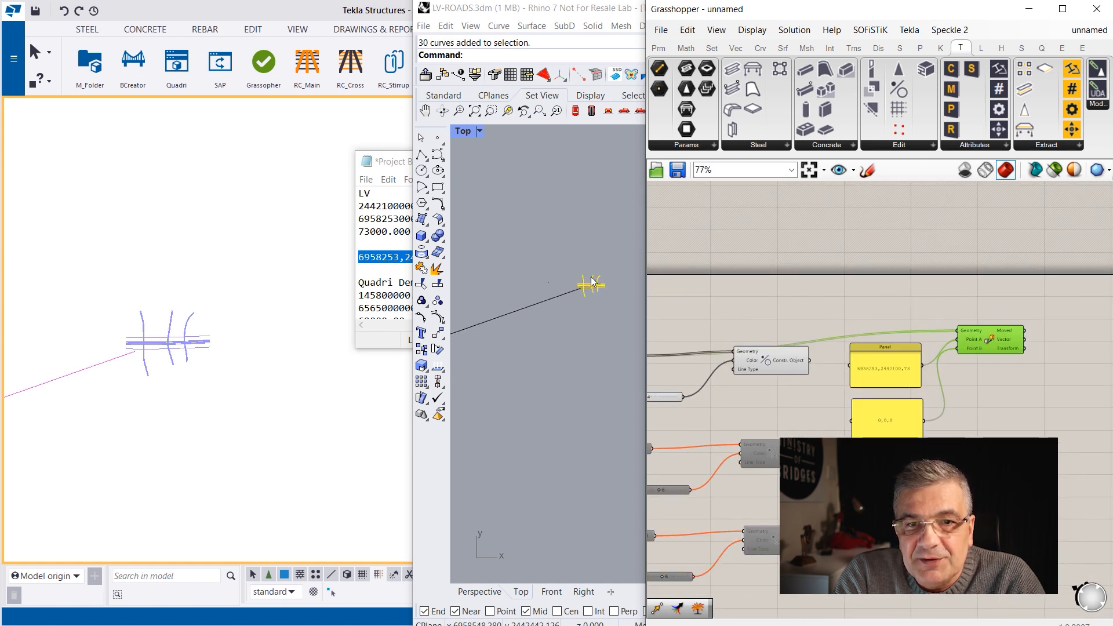
scroll(582, 282, down, 5)
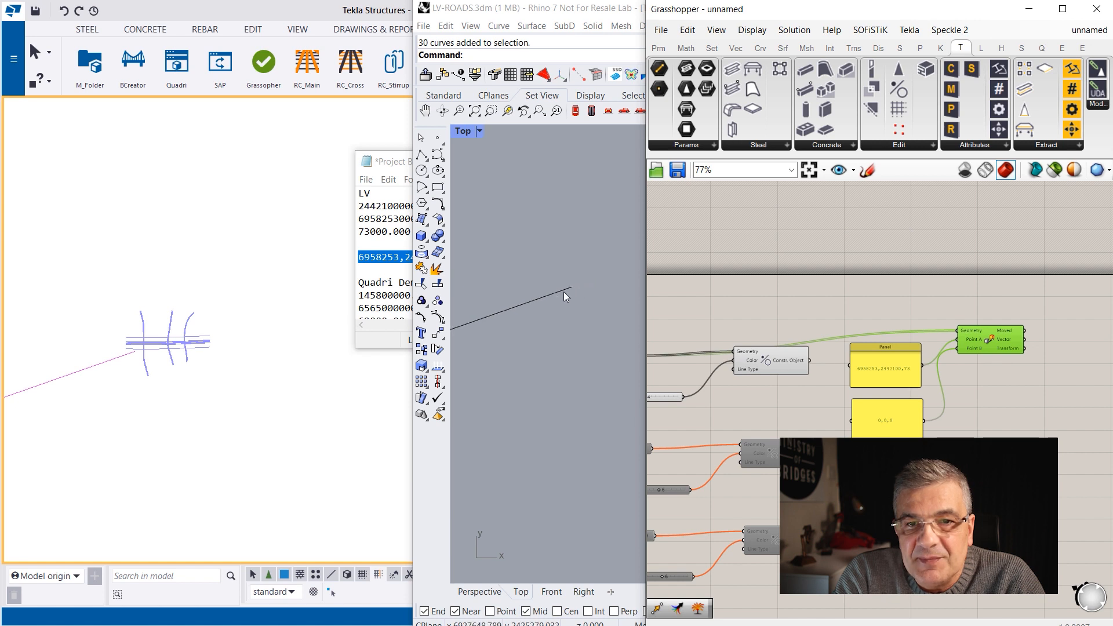
right_drag(478, 356, 608, 290)
scroll(528, 294, up, 10)
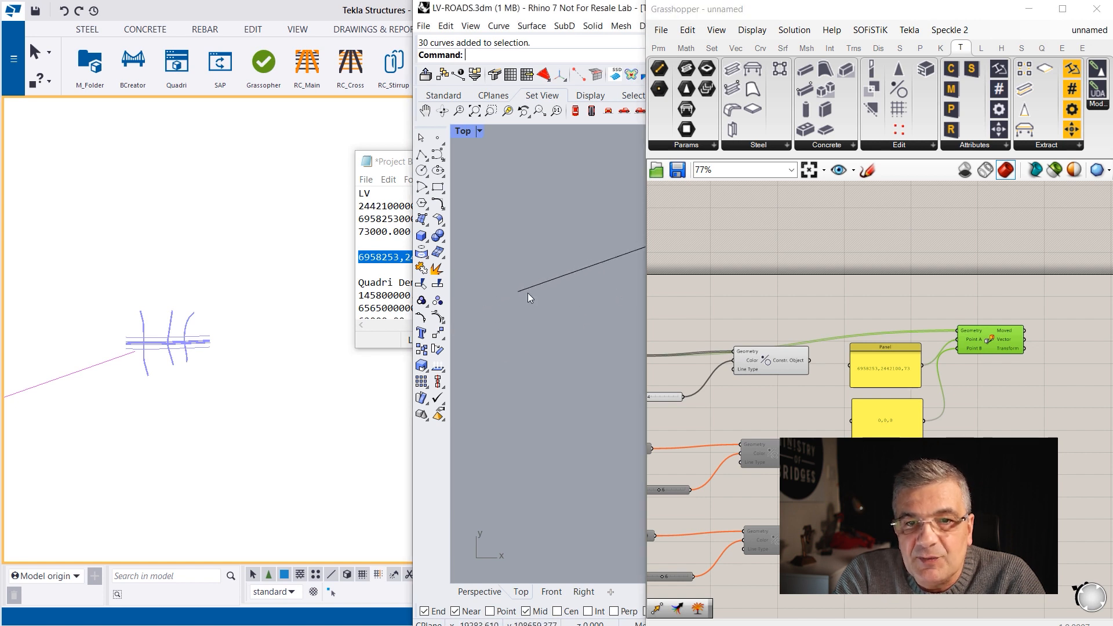
scroll(517, 293, up, 6)
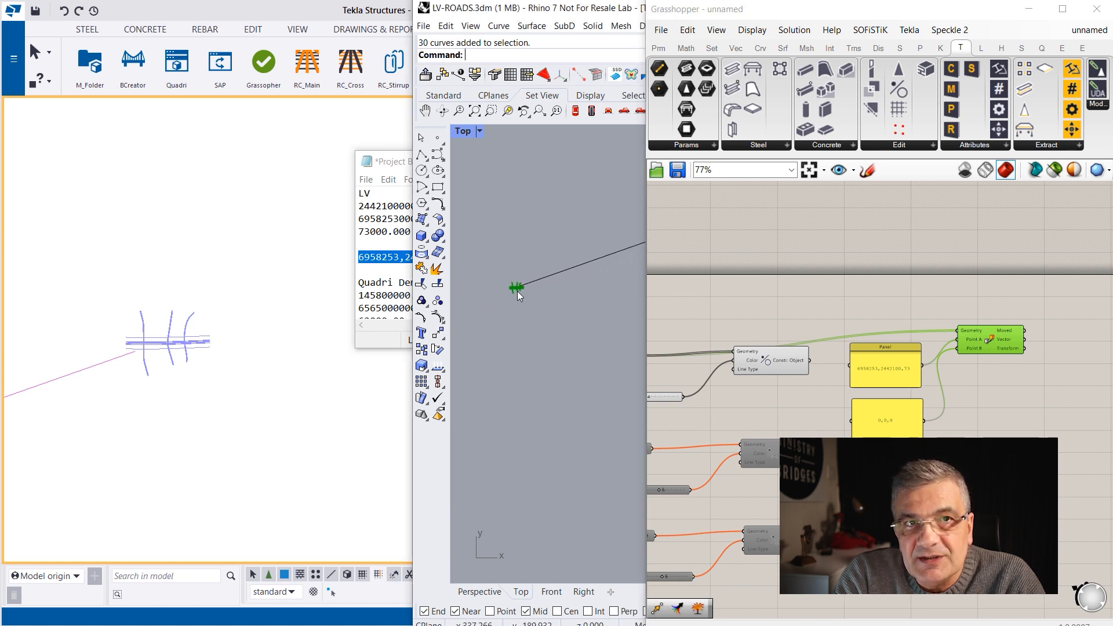
click(797, 389)
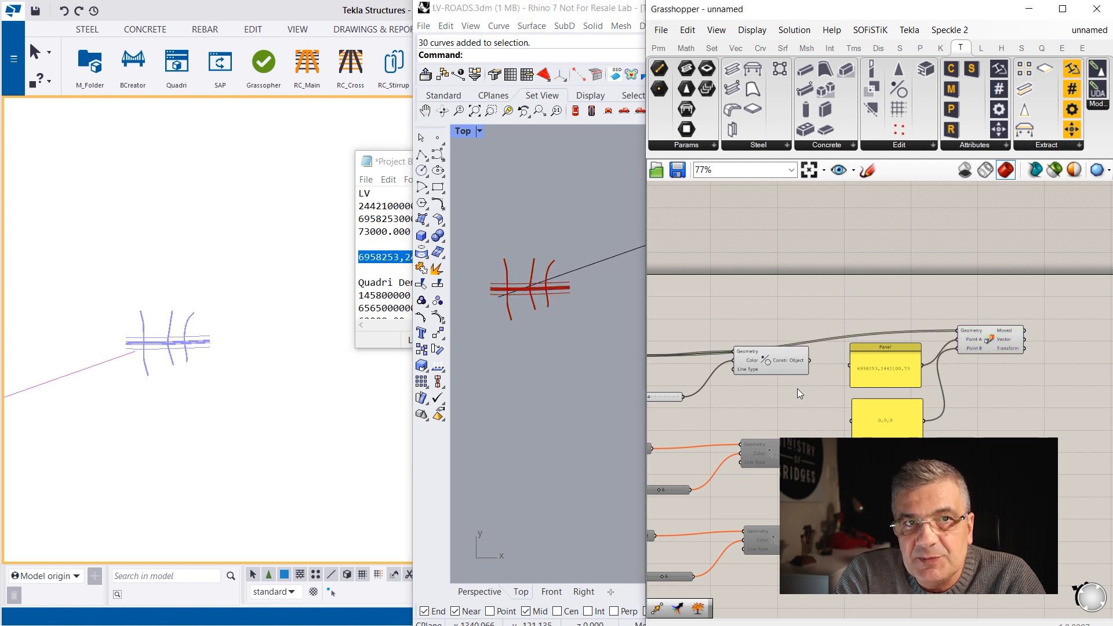
Duplicate the construction object component with its number slider beyond Move To Point and connect the Moved output to its Geometry input
scroll(763, 394, down, 2)
drag(764, 399, 939, 405)
scroll(734, 381, down, 3)
click(927, 379)
scroll(869, 371, up, 8)
scroll(793, 327, down, 3)
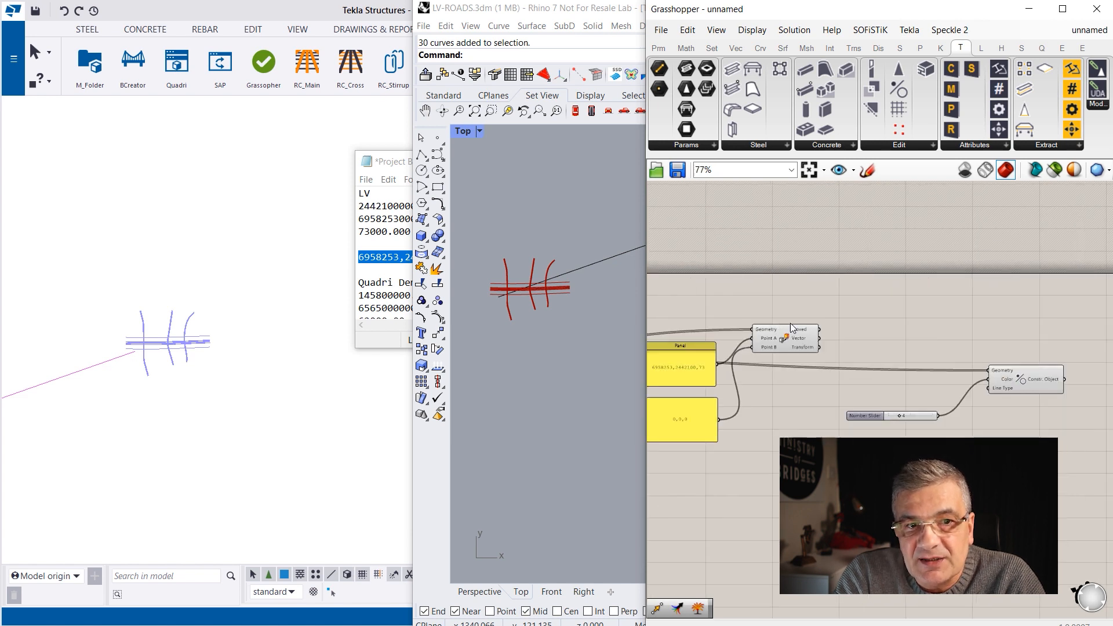
drag(876, 346, 987, 371)
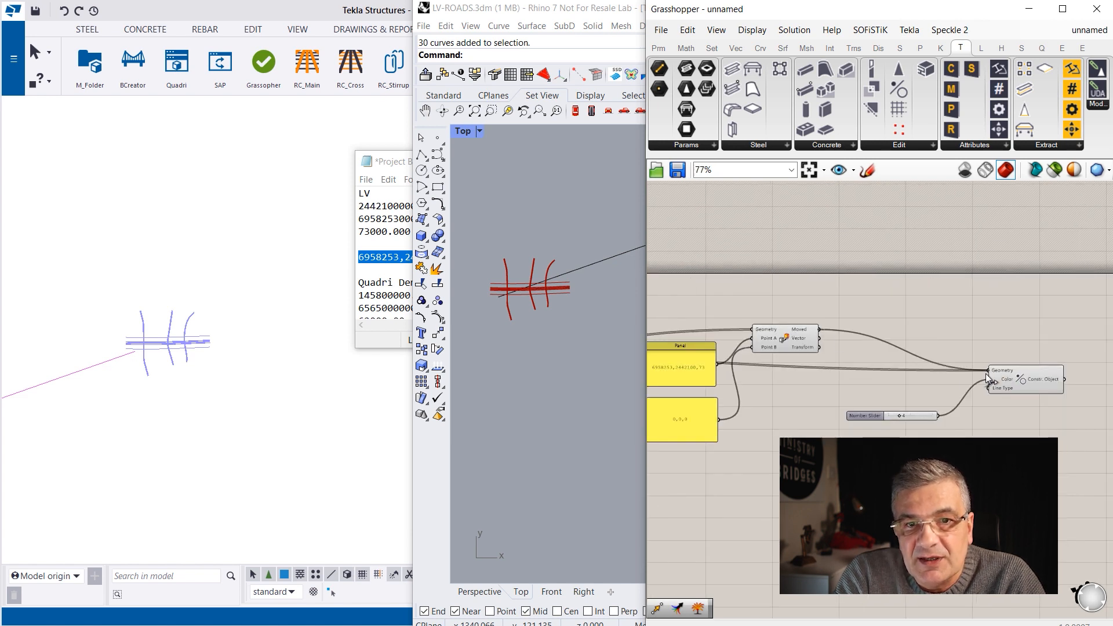
Set the copied color slider to 6 and inspect the moved lines near the origin in Tekla Structures
drag(898, 415, 905, 415)
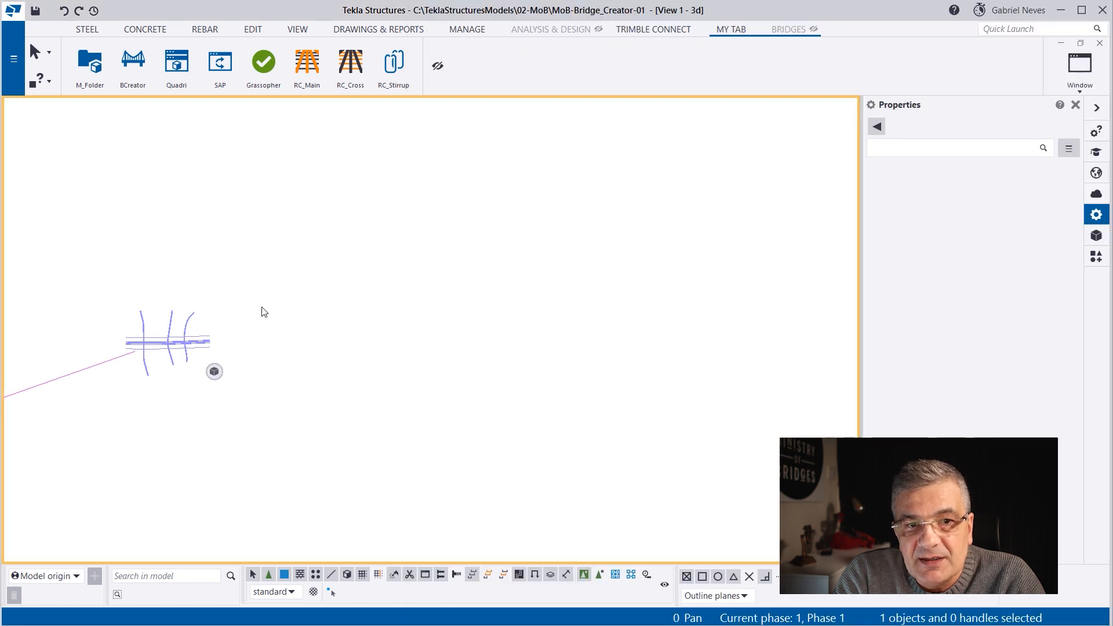
ctrl+middle_drag(261, 311, 249, 379)
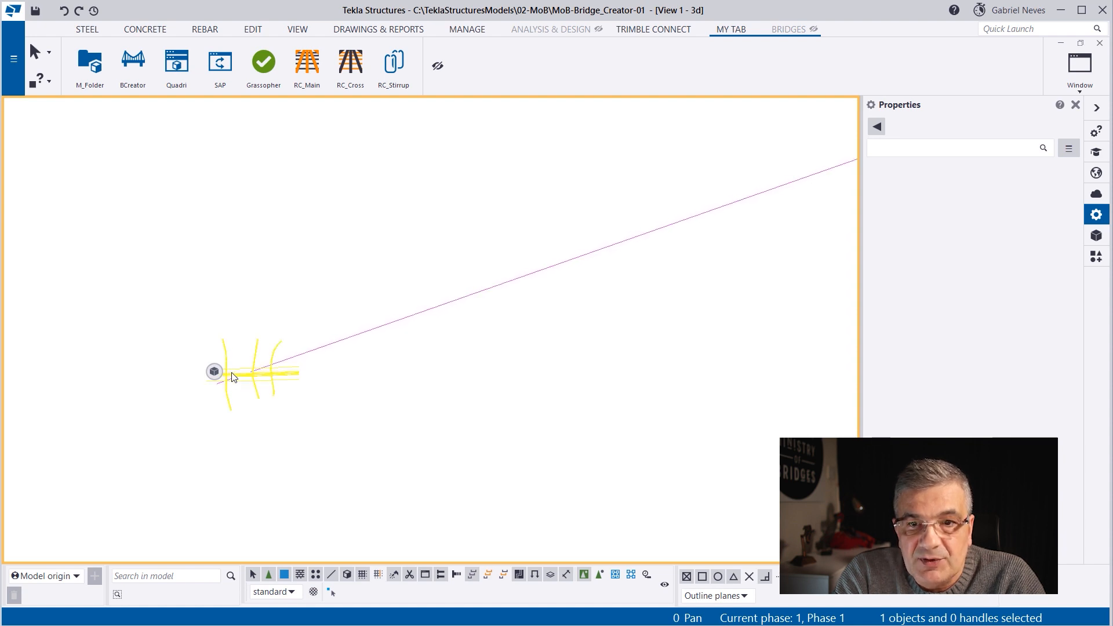
scroll(233, 377, up, 4)
scroll(269, 385, down, 2)
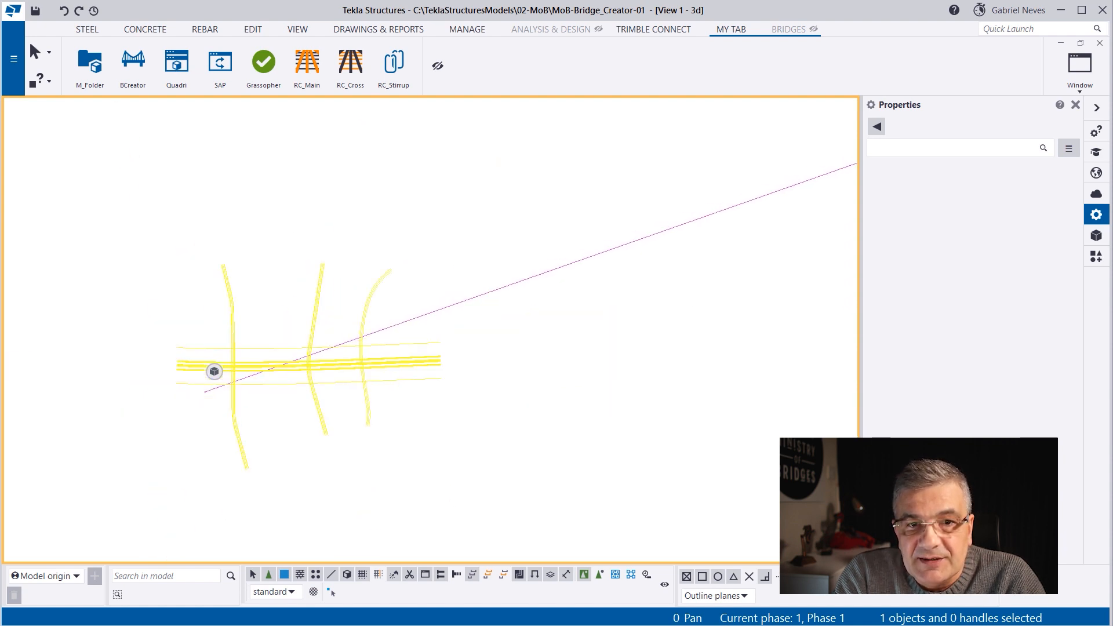
Return to Grasshopper and set the color slider of the moved curves to 2
key(alt+Tab)
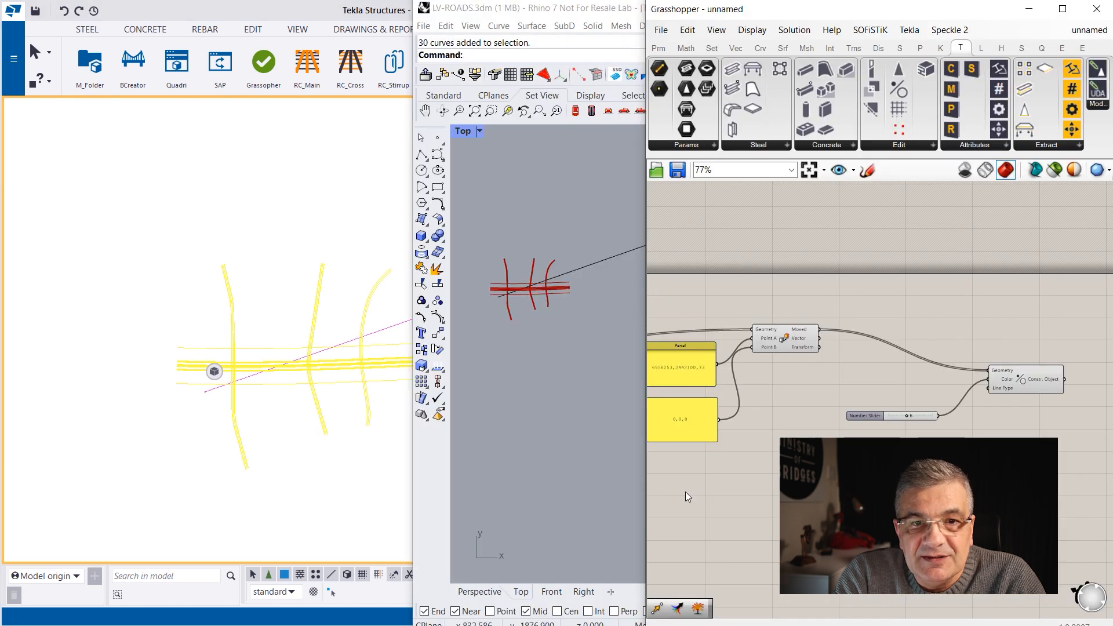
scroll(897, 417, up, 3)
drag(913, 416, 886, 415)
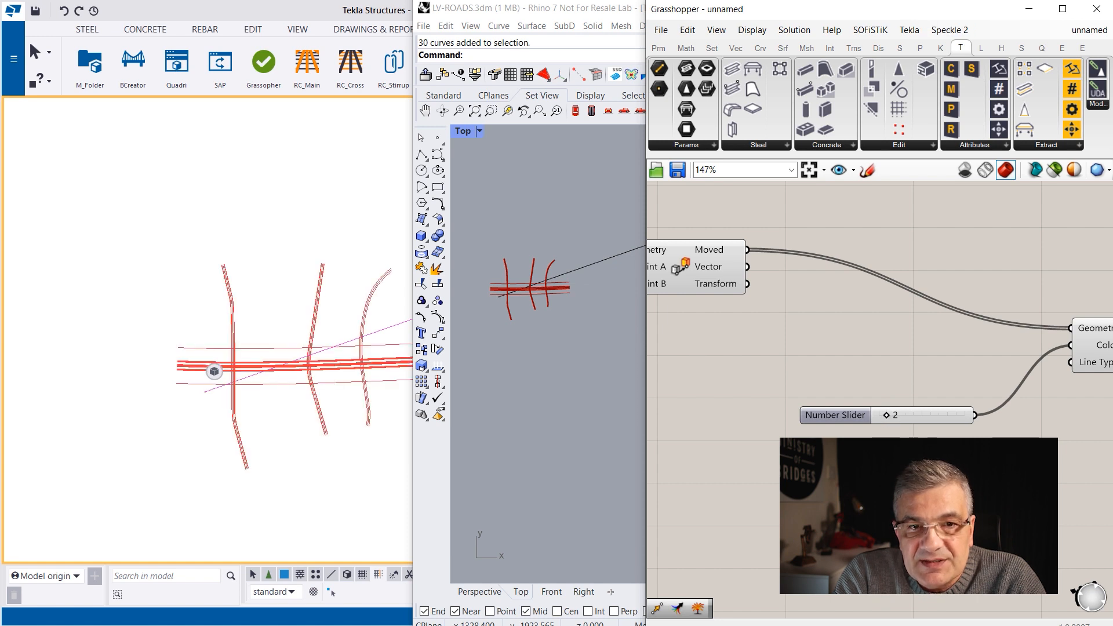
Disable the first construction object component with its slider, and the fourth group of curve parameter, slider and construction object
scroll(907, 354, down, 5)
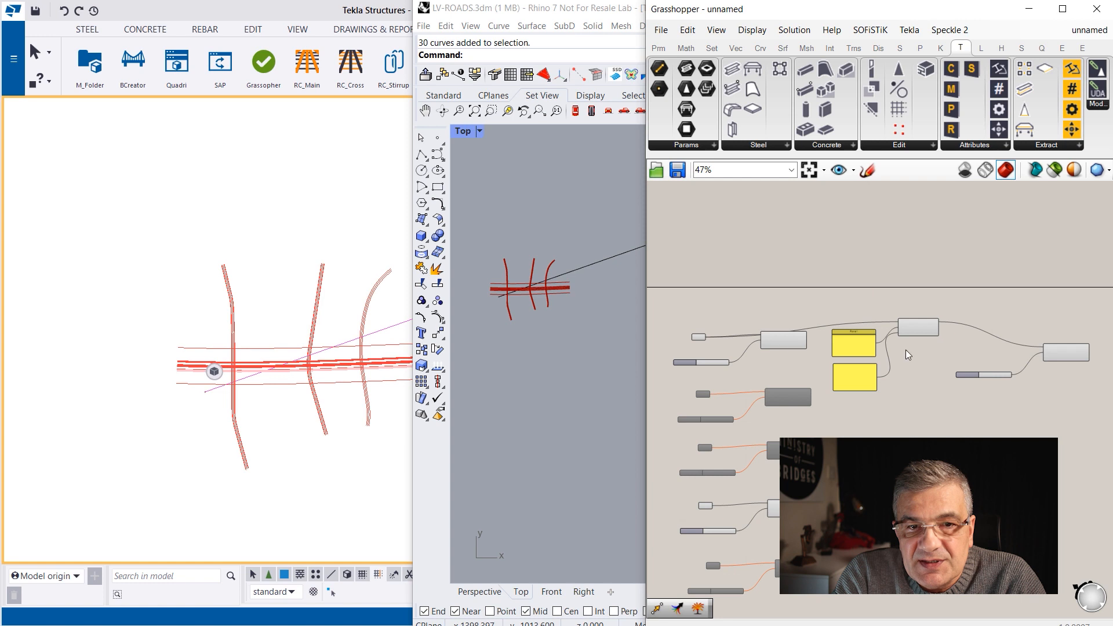
scroll(808, 348, up, 2)
drag(860, 337, 740, 352)
right_click(839, 291)
click(874, 346)
scroll(865, 332, down, 2)
drag(869, 518, 732, 466)
right_click(885, 428)
click(926, 481)
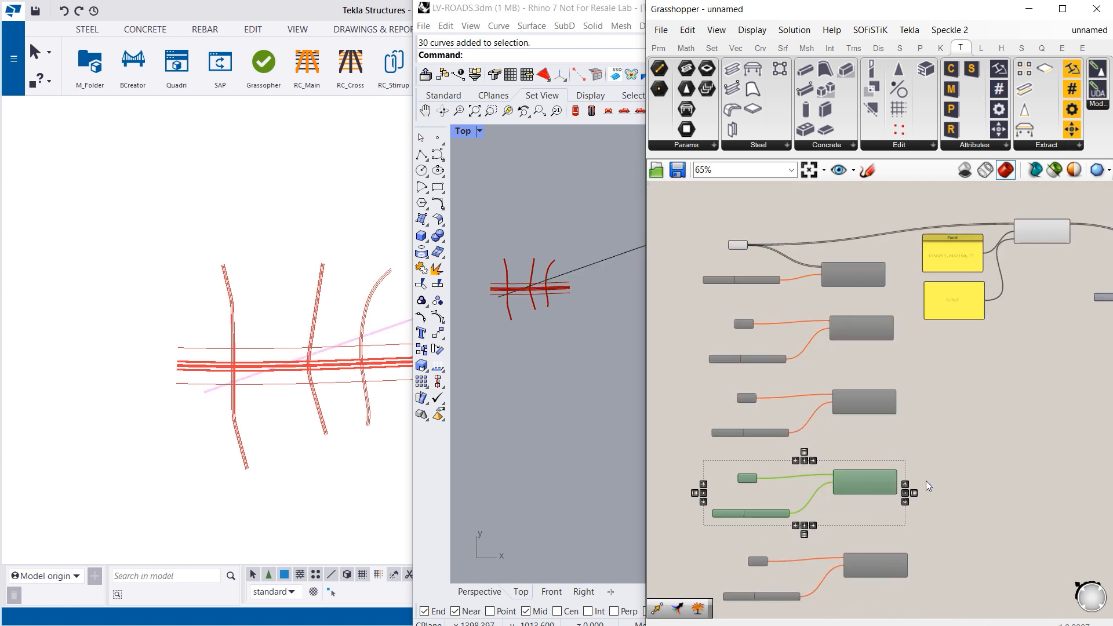
click(971, 451)
Delete the long diagonal line in Tekla Structures and fit the work area to the entire model
scroll(168, 325, down, 8)
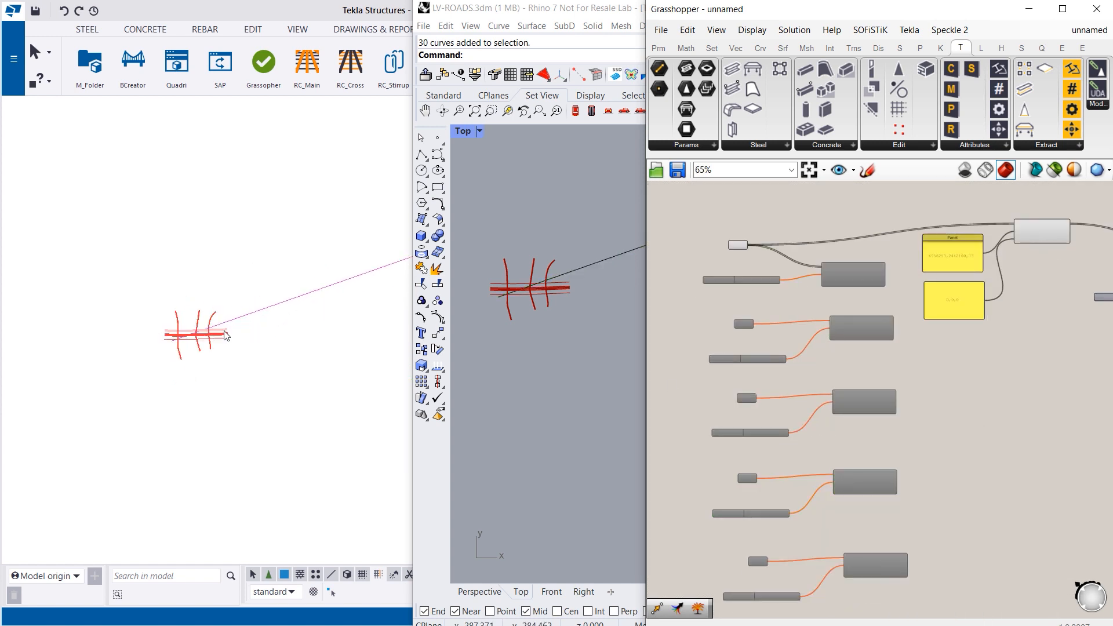
scroll(182, 330, down, 2)
scroll(259, 286, down, 2)
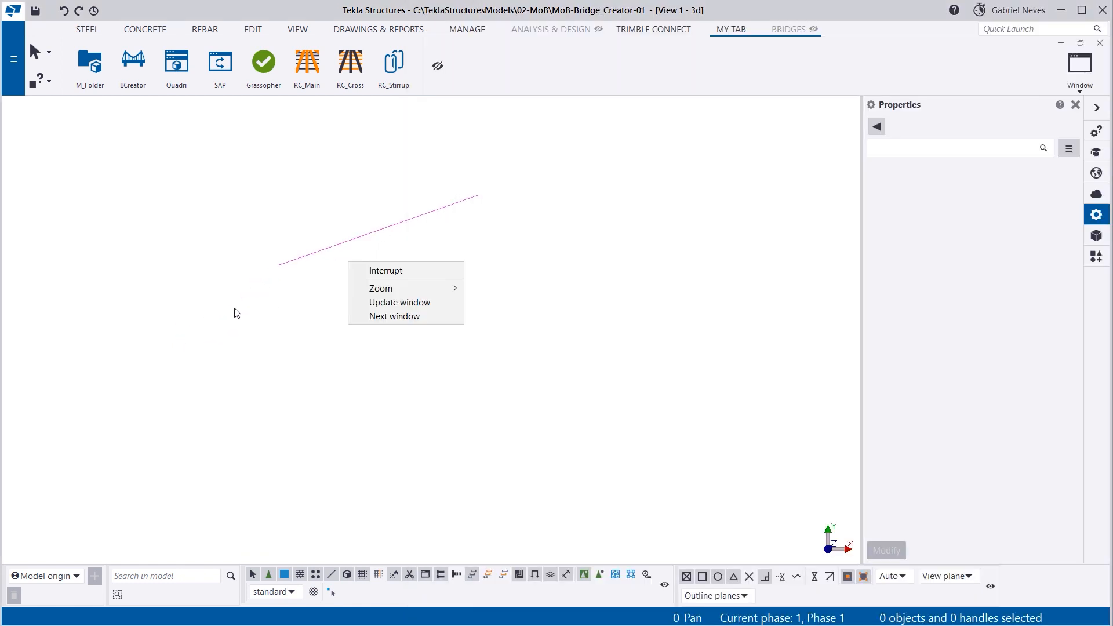
key(Escape)
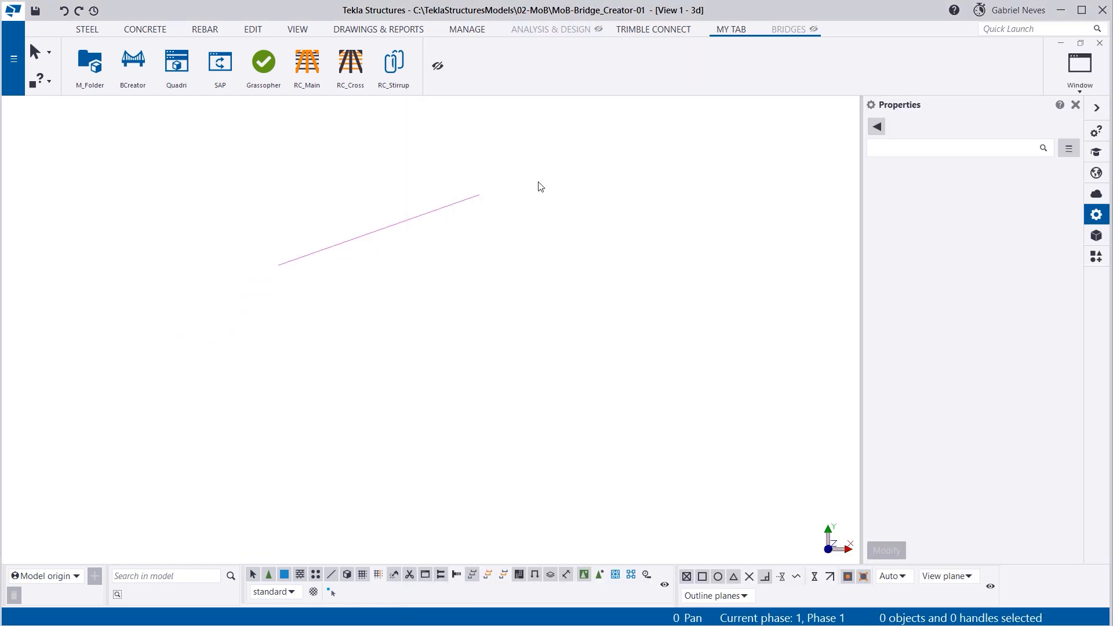
drag(539, 182, 442, 250)
key(Delete)
right_click(441, 248)
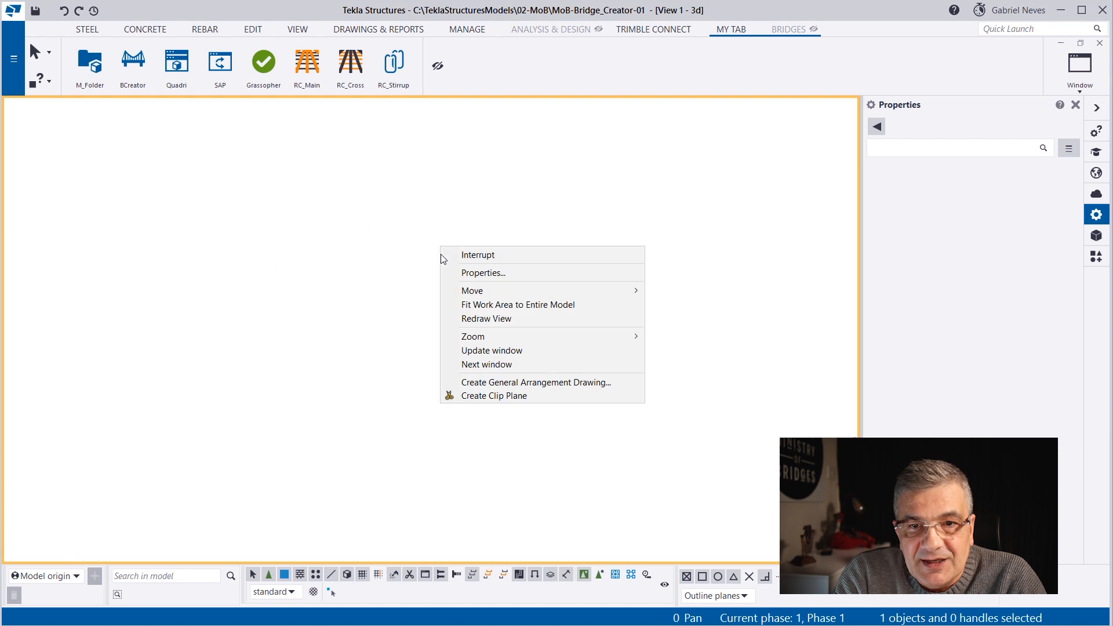
click(495, 304)
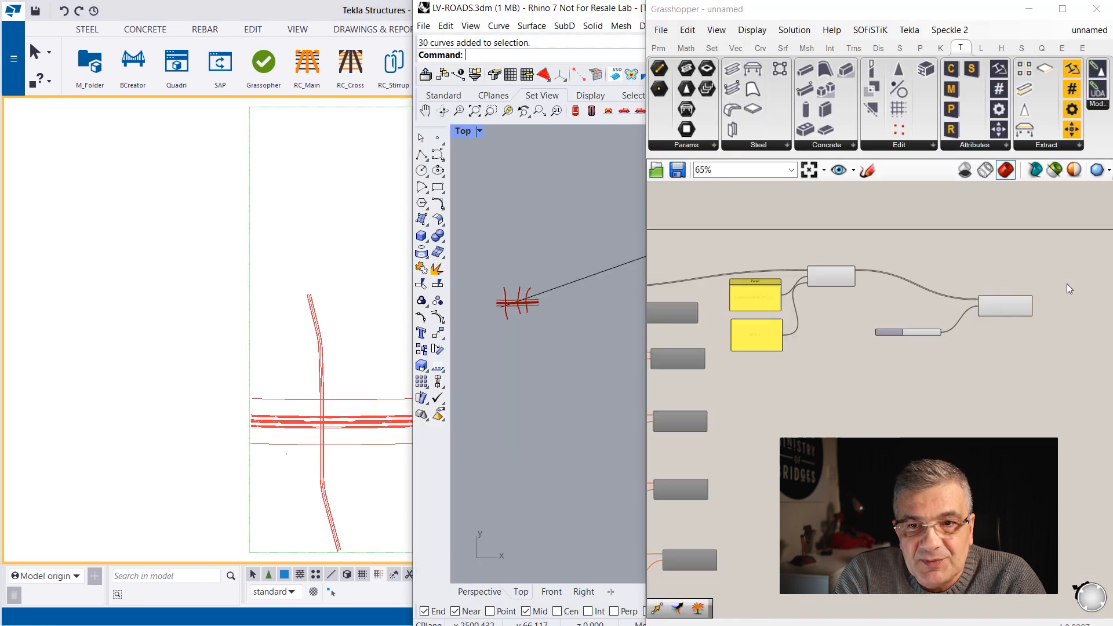
Review the Grasshopper chain from the coordinate panels through Move To Point to the final construction object
scroll(1069, 289, up, 3)
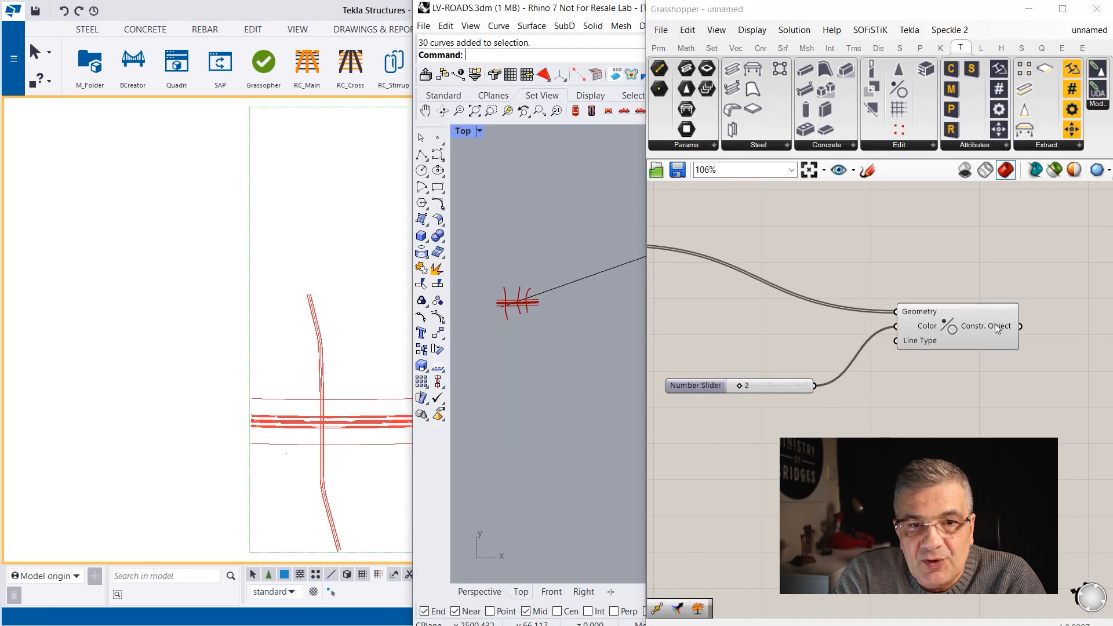
scroll(995, 325, down, 6)
scroll(763, 313, up, 7)
scroll(757, 319, down, 6)
right_drag(906, 316, 786, 314)
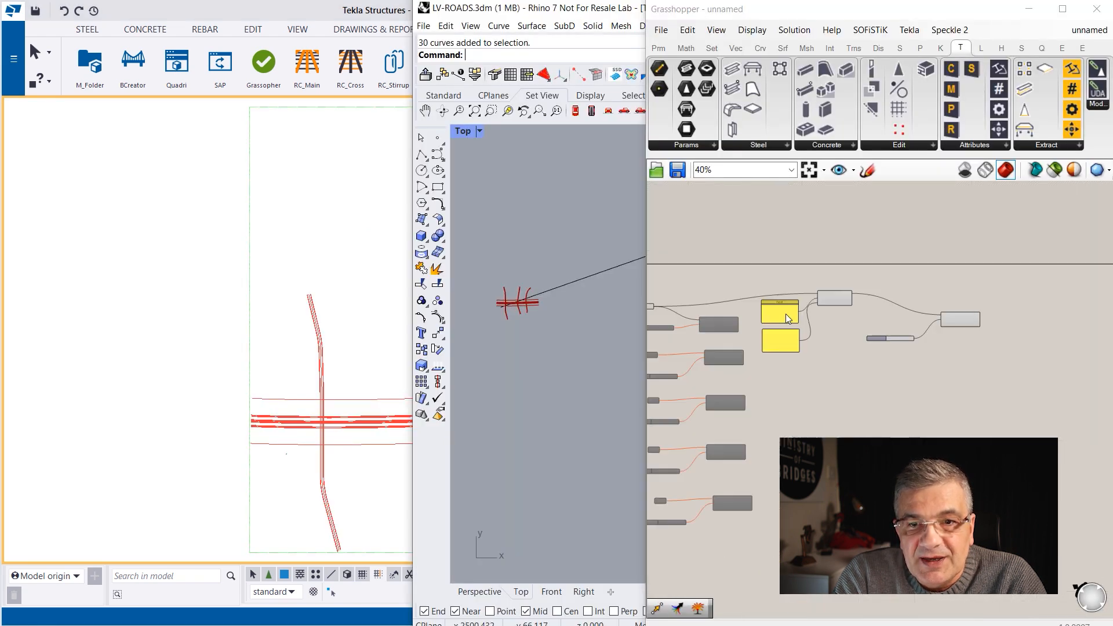
scroll(785, 315, up, 7)
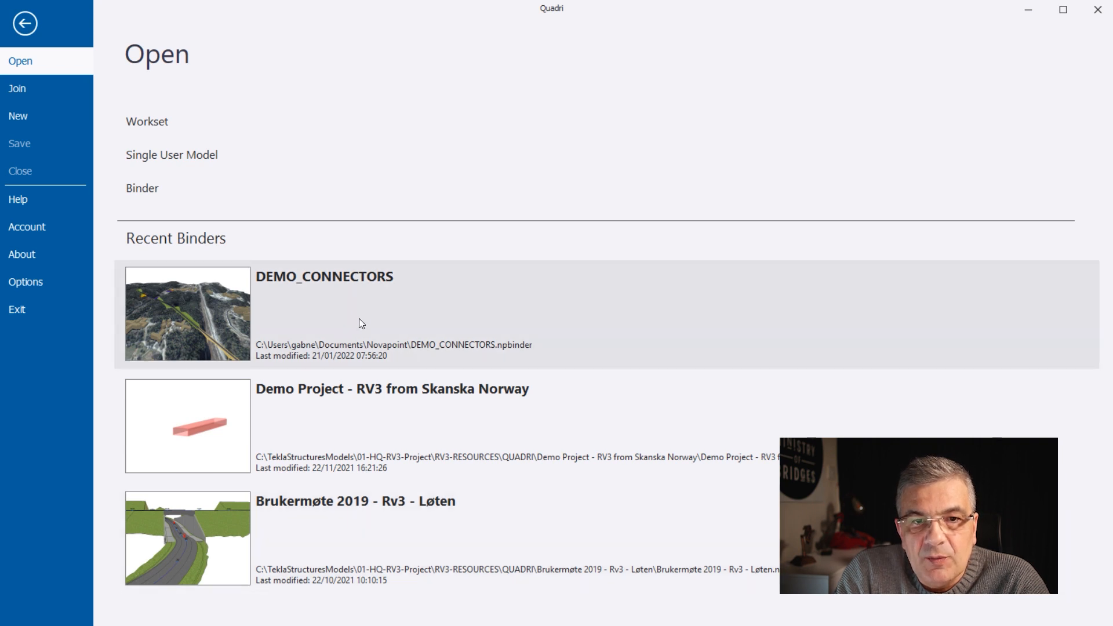
Open the DEMO_CONNECTORS binder in Quadri and inspect the road alignment and bridge in the 3D view
click(371, 302)
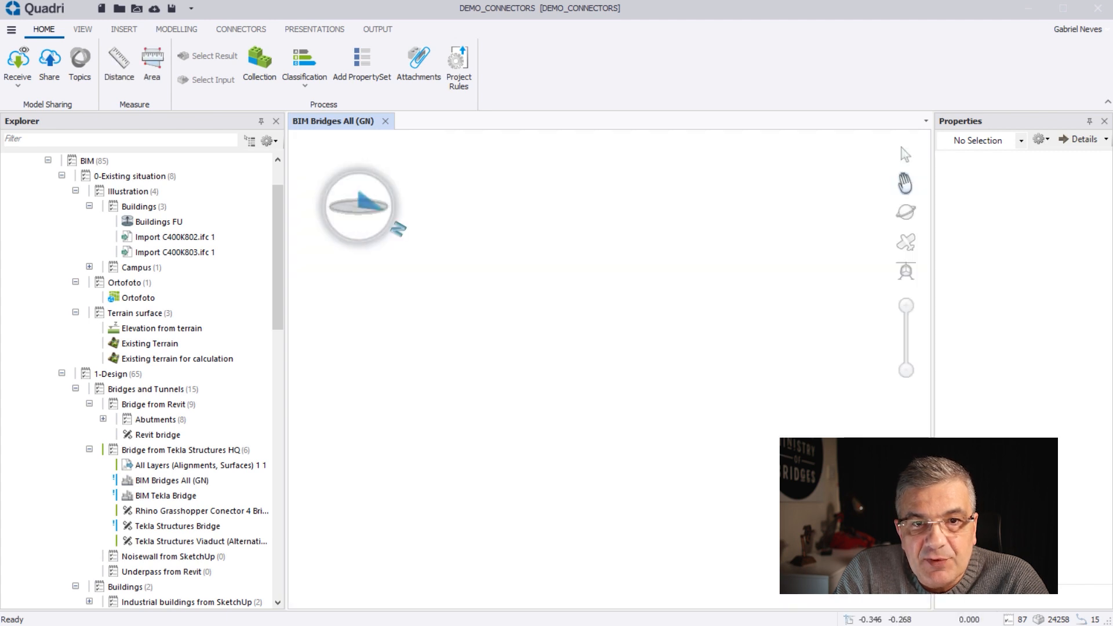
scroll(591, 408, down, 3)
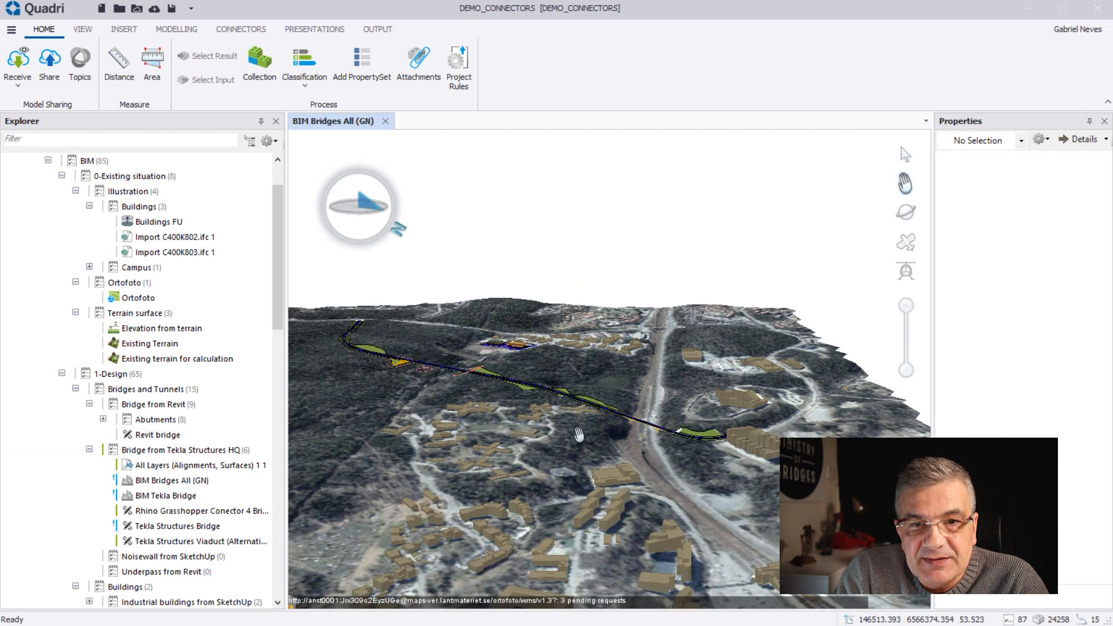
scroll(579, 435, up, 5)
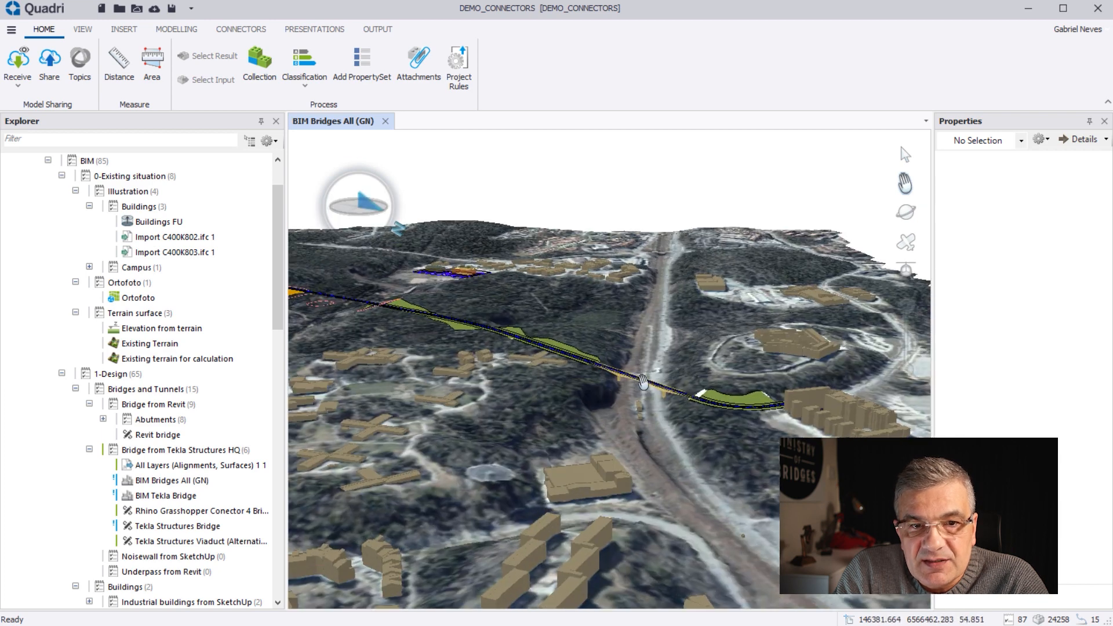
scroll(642, 383, up, 8)
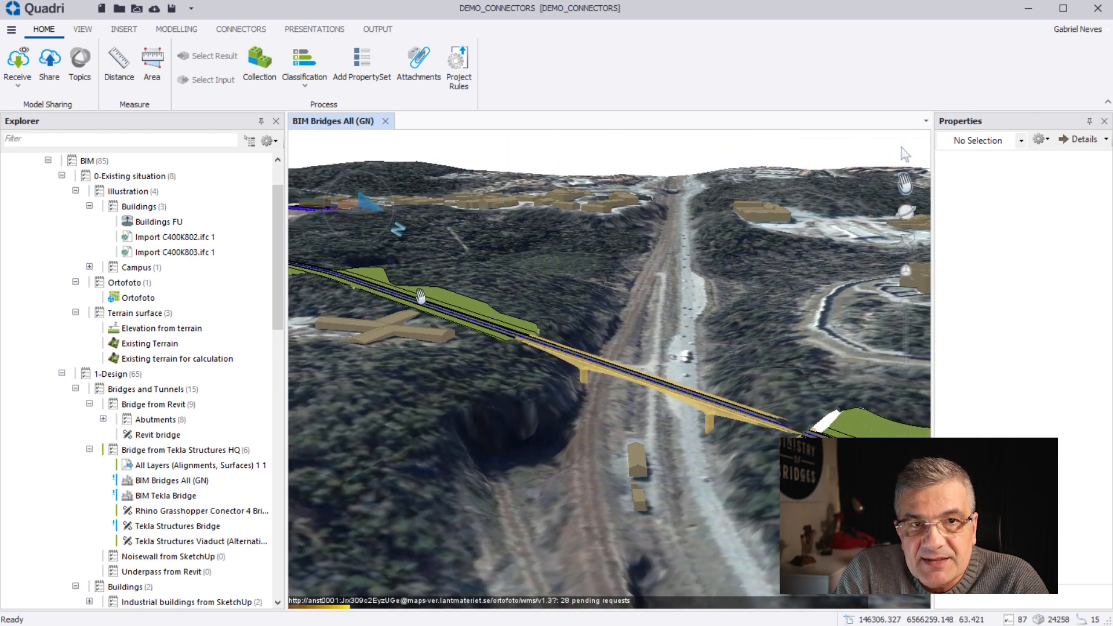
scroll(420, 296, up, 3)
scroll(32, 314, up, 2)
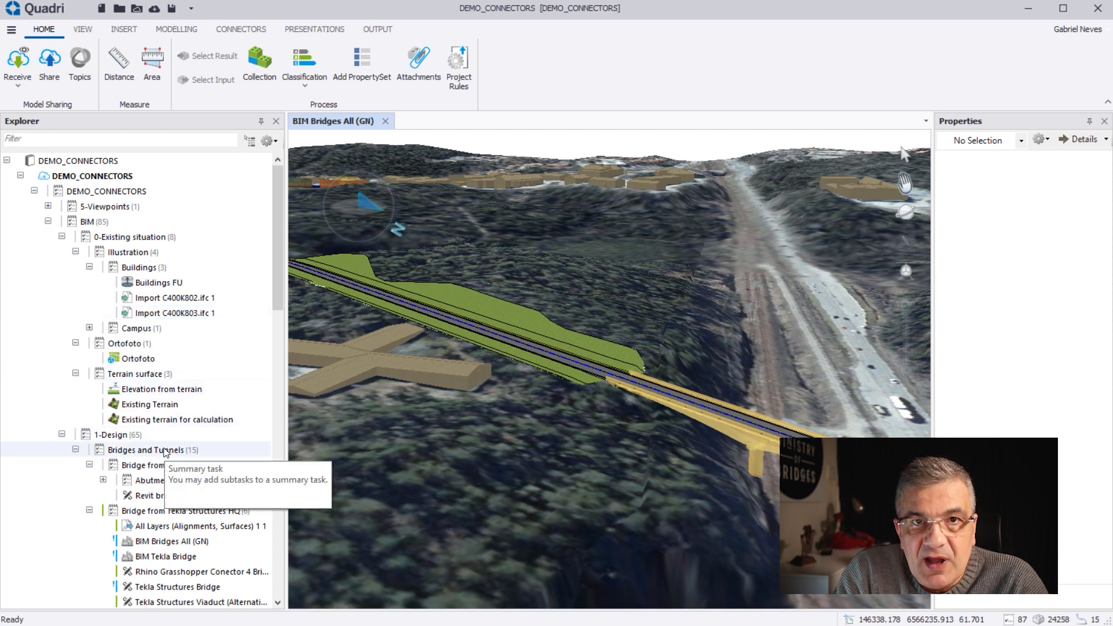
Inspect the Rhino Grasshopper Conector 4 Bridges and Tekla Structures Bridge tasks, widening the Explorer to read their full names
scroll(165, 452, down, 3)
click(174, 354)
click(264, 415)
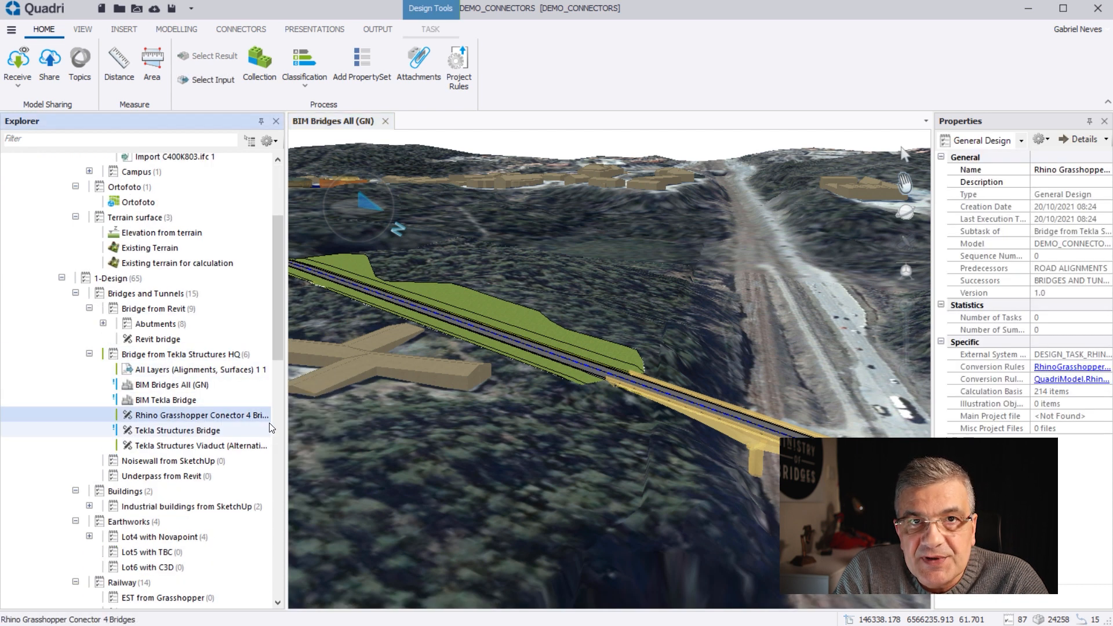
drag(288, 408, 361, 408)
click(186, 432)
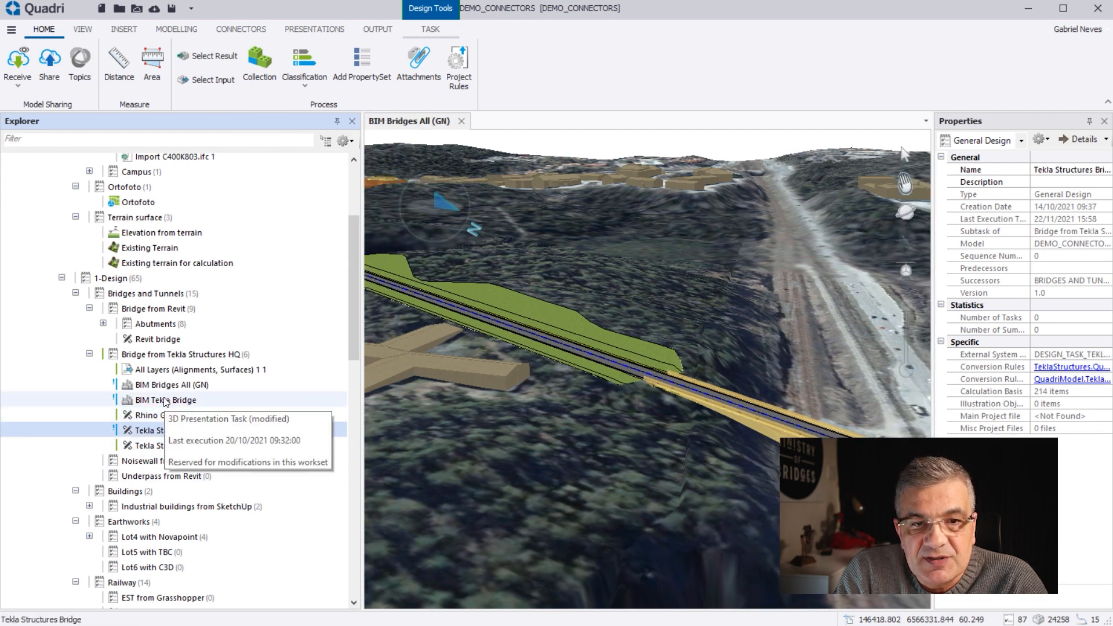
View the Tekla Structures Bridge task in 3D and close its view
scroll(170, 409, up, 3)
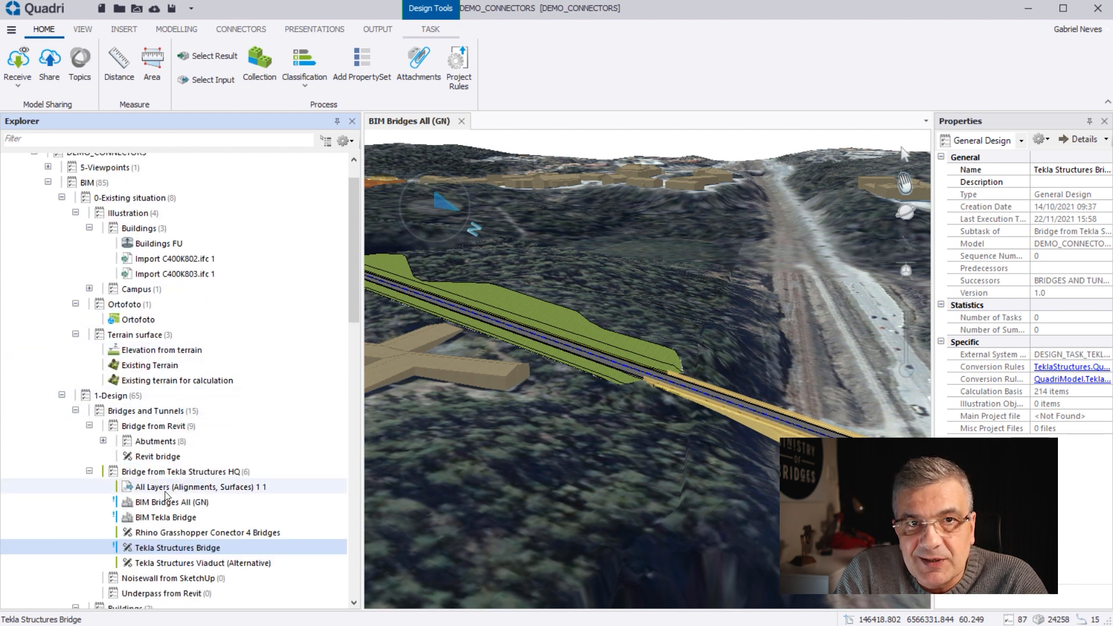
scroll(177, 481, down, 2)
right_click(182, 470)
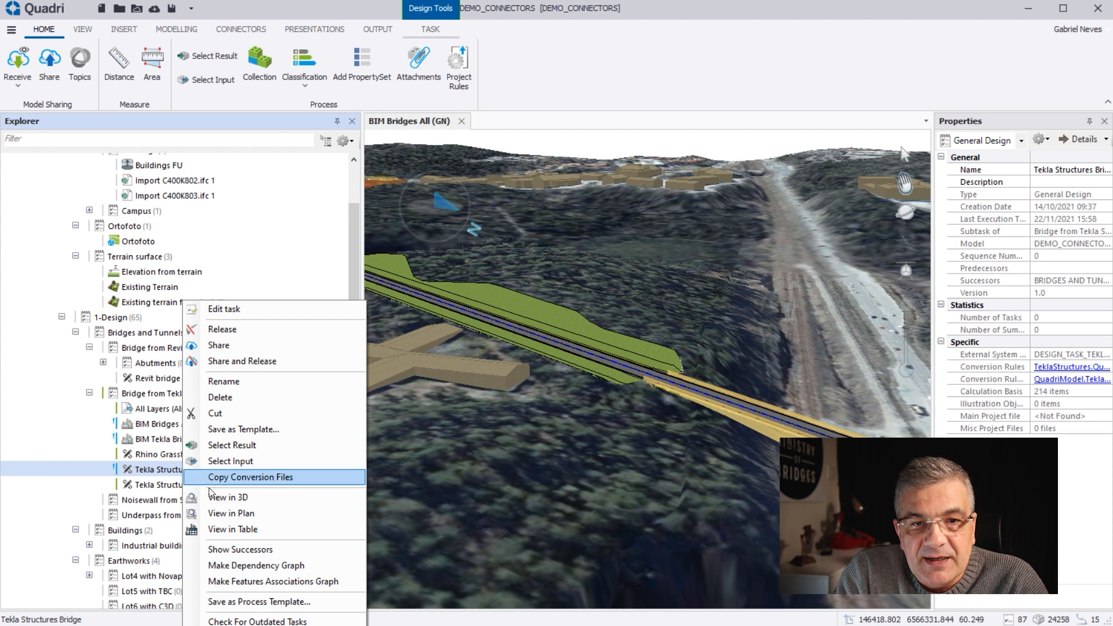
click(228, 497)
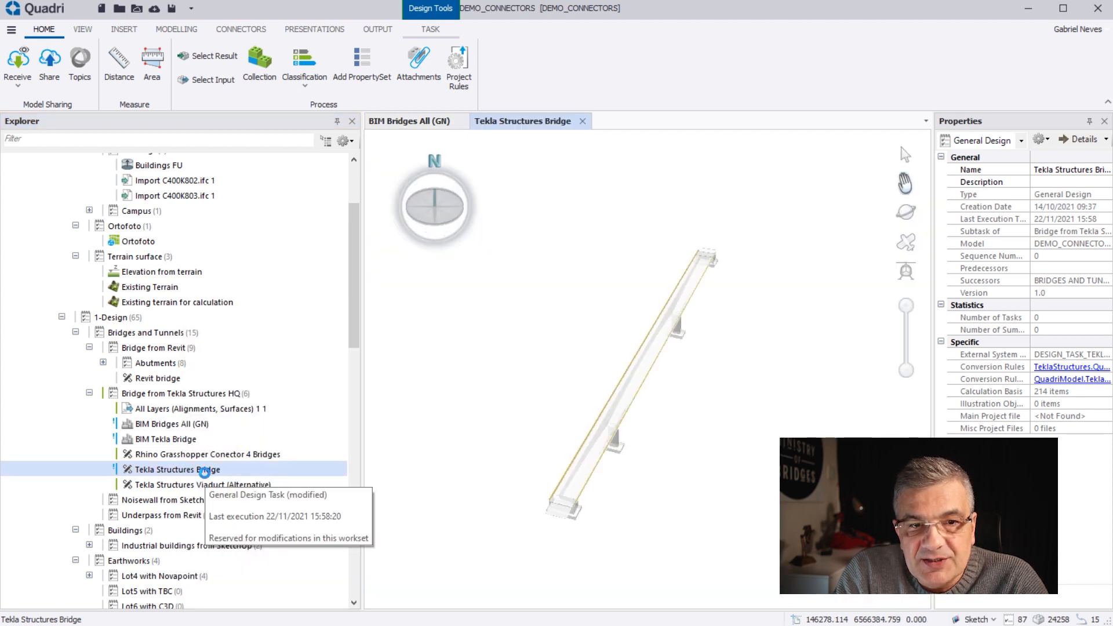
click(582, 120)
Open the BIM Bridges All (GN) 3D presentation task for editing
click(186, 426)
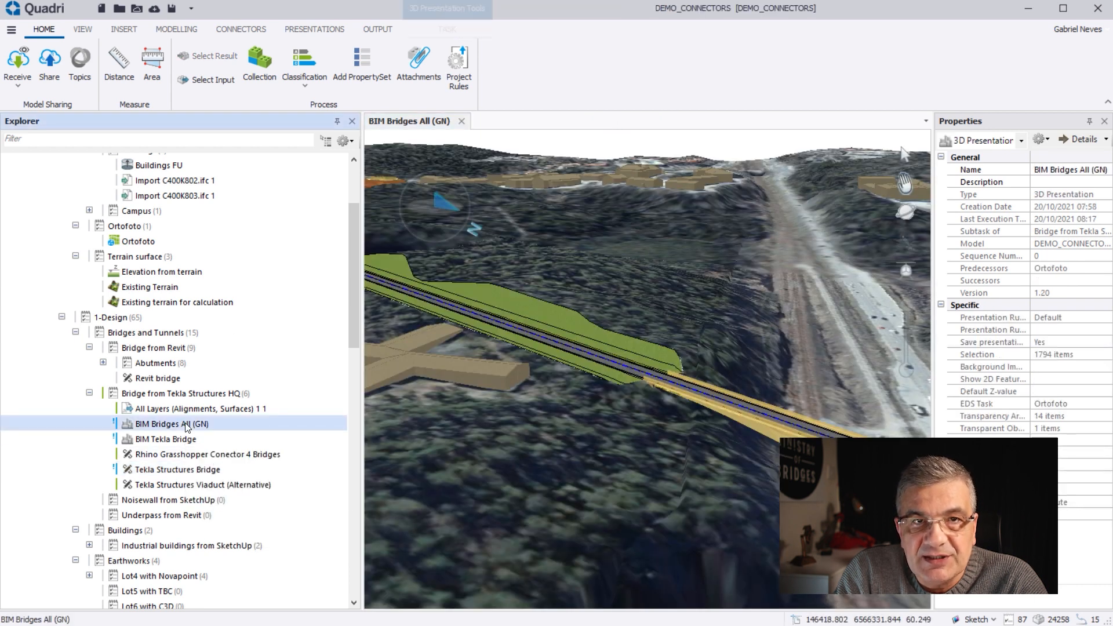
right_click(186, 426)
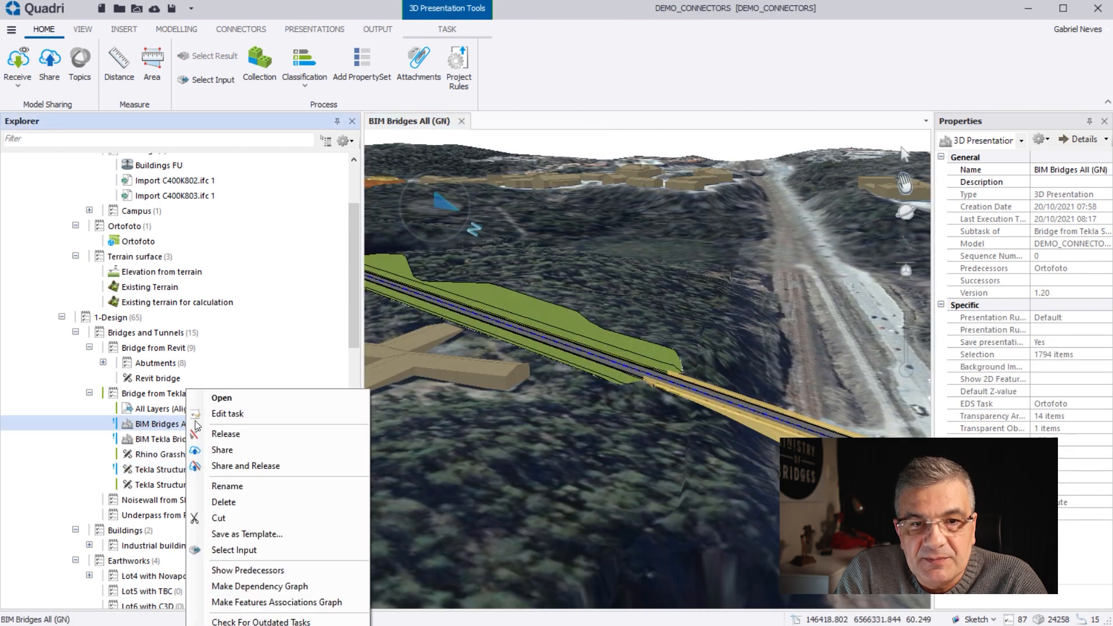
click(234, 415)
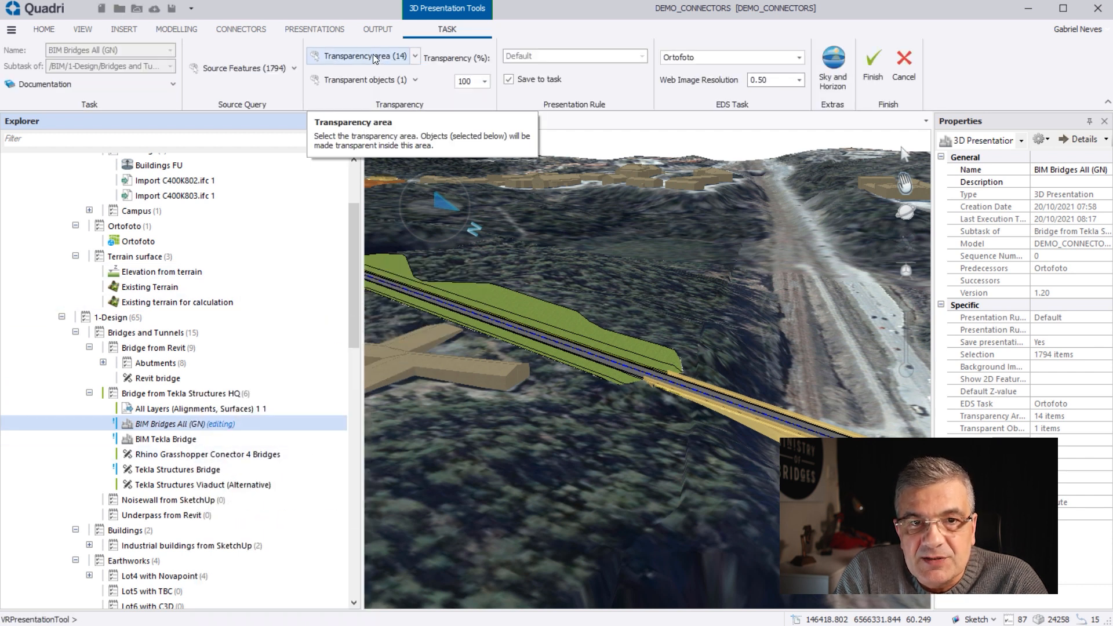
Review the tasks in the source features query of BIM Bridges All (GN) and cancel editing the presentation
click(242, 68)
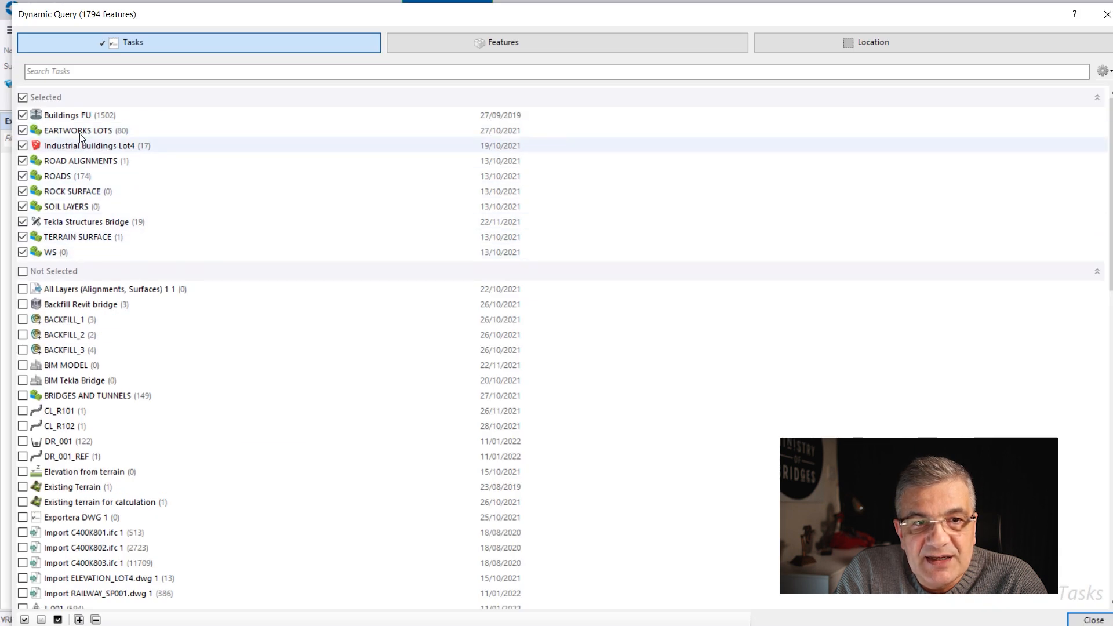
mouse_move(132, 247)
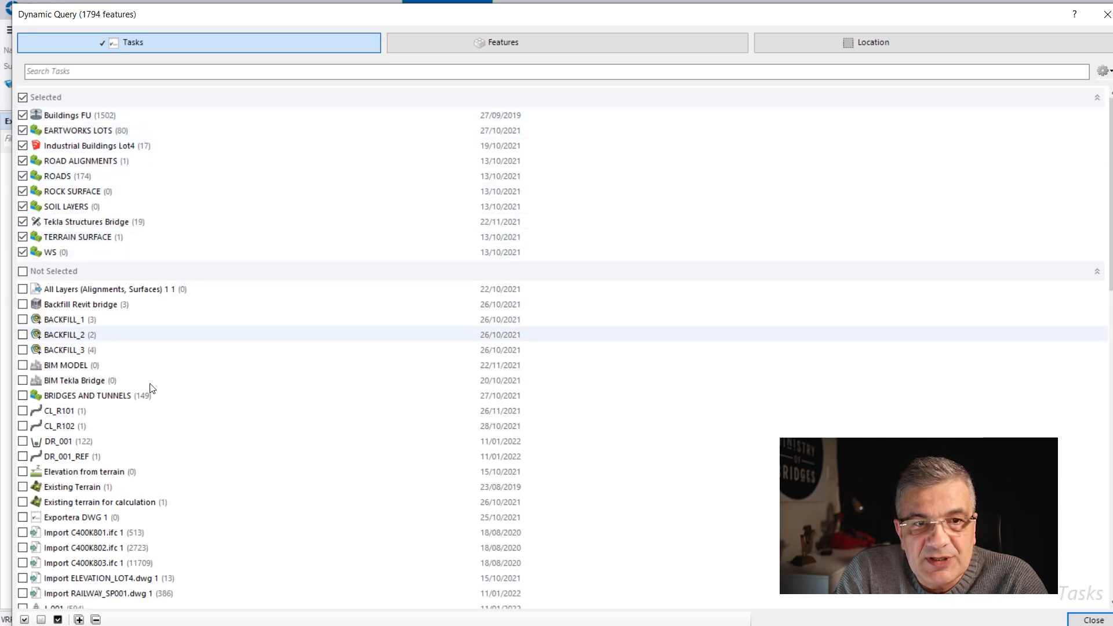
scroll(181, 406, down, 15)
scroll(181, 406, up, 15)
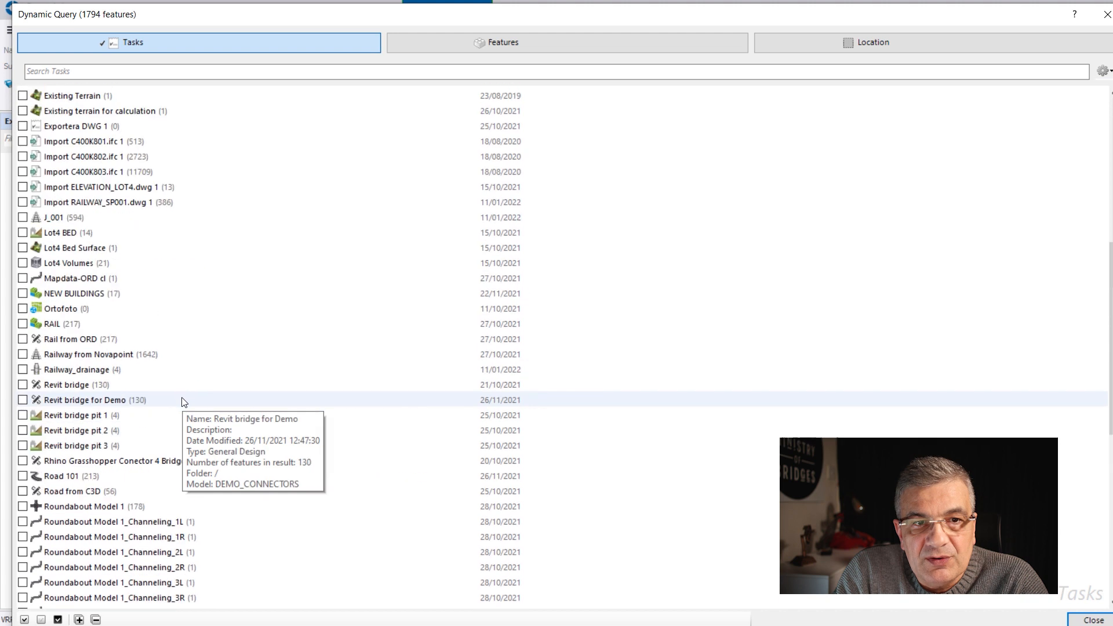
click(1106, 14)
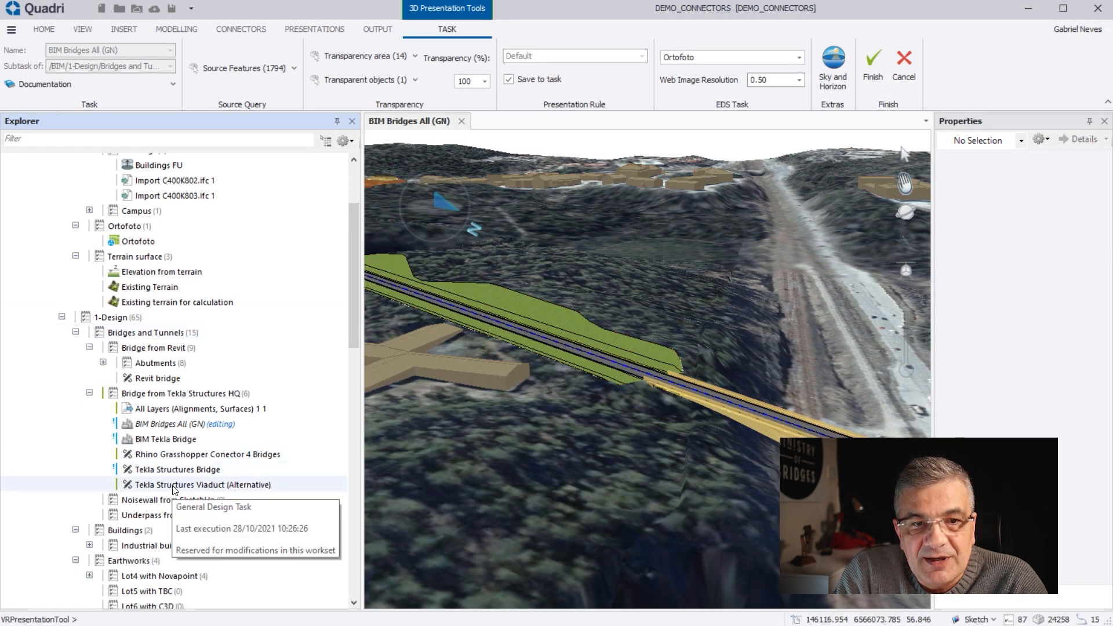
click(174, 454)
right_click(185, 454)
click(904, 65)
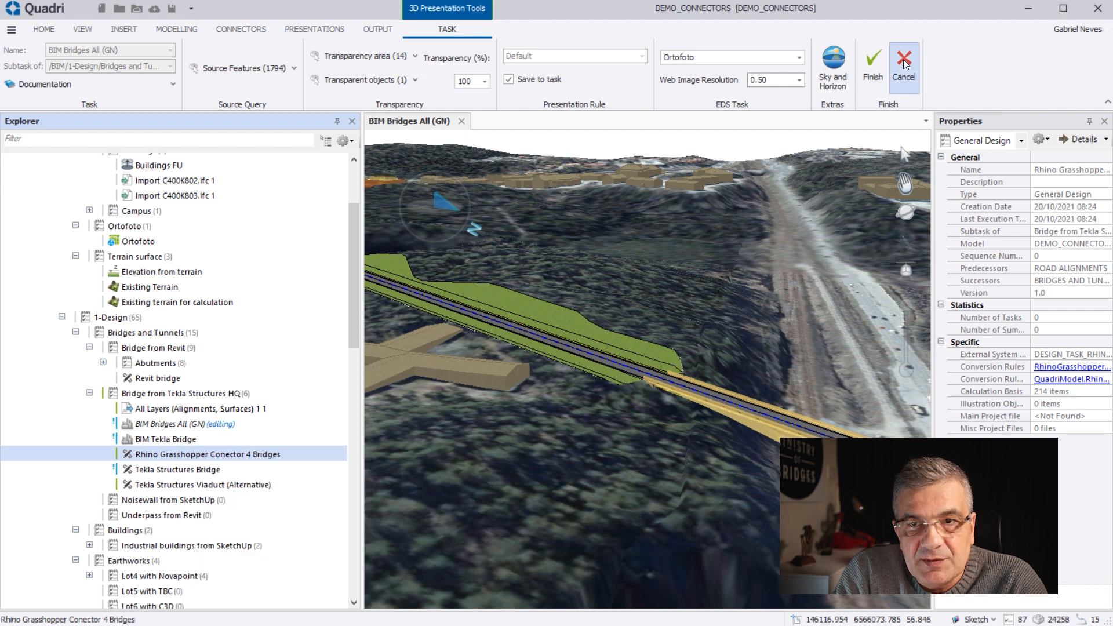
Open the Rhino Grasshopper Conector 4 Bridges task for editing and review the tasks in its feature query
right_click(164, 458)
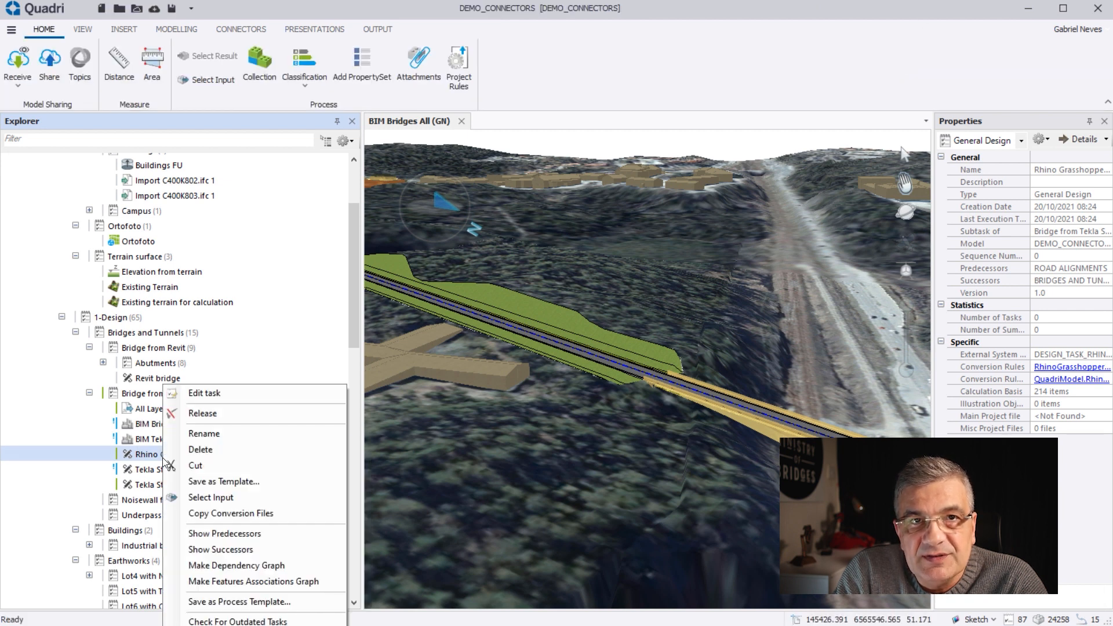
click(221, 391)
click(218, 54)
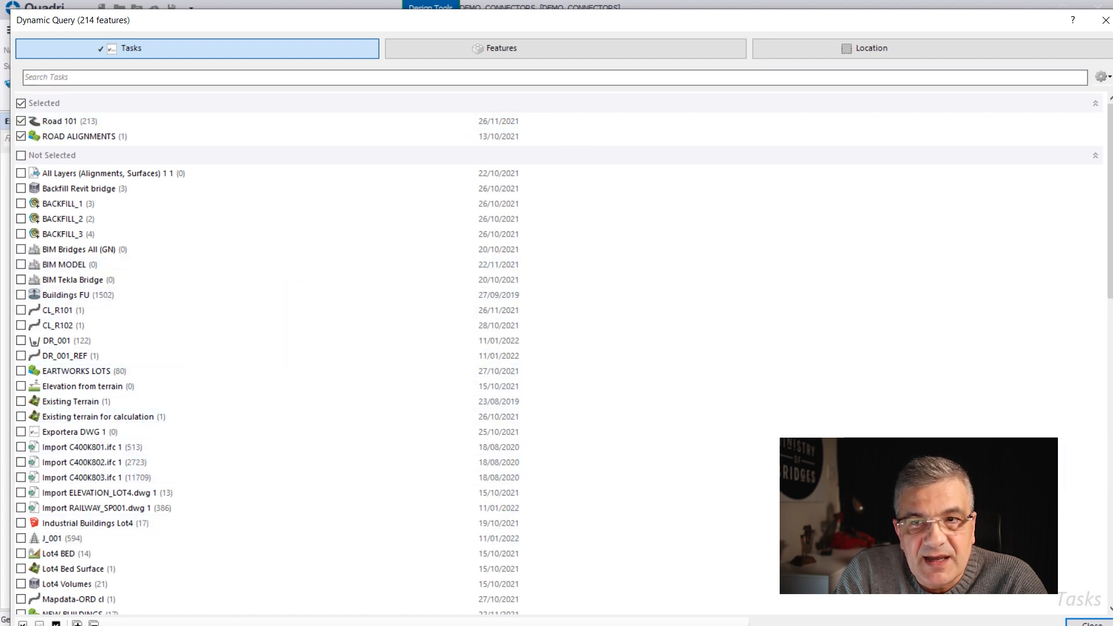
click(1105, 21)
click(391, 63)
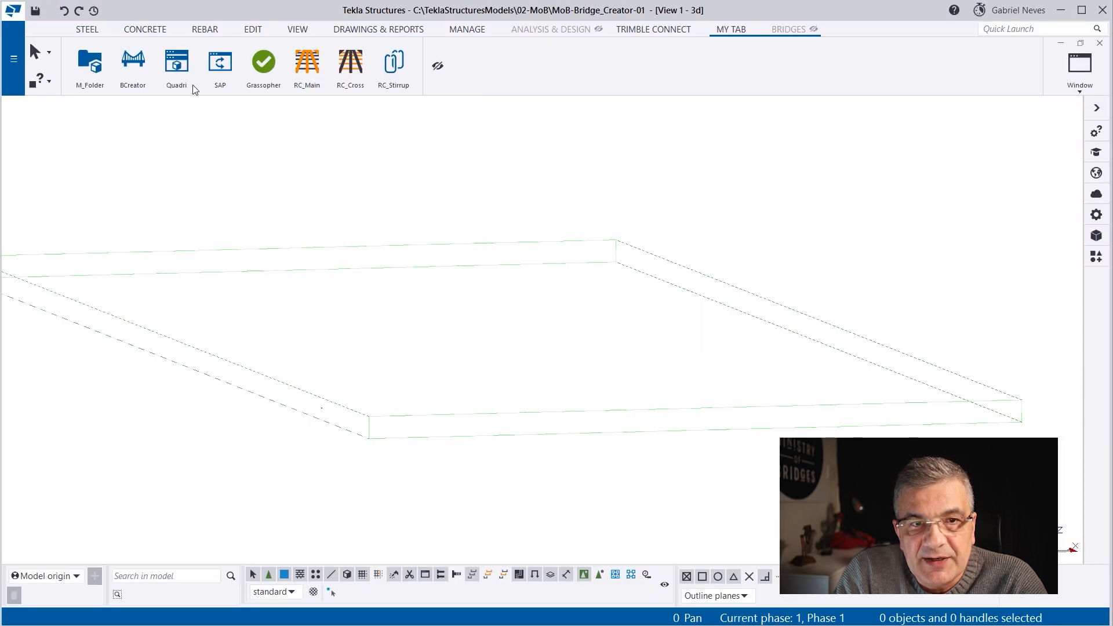
In Tekla Structures, start Quadri Connector and select the Tekla Structures Bridge task
click(194, 89)
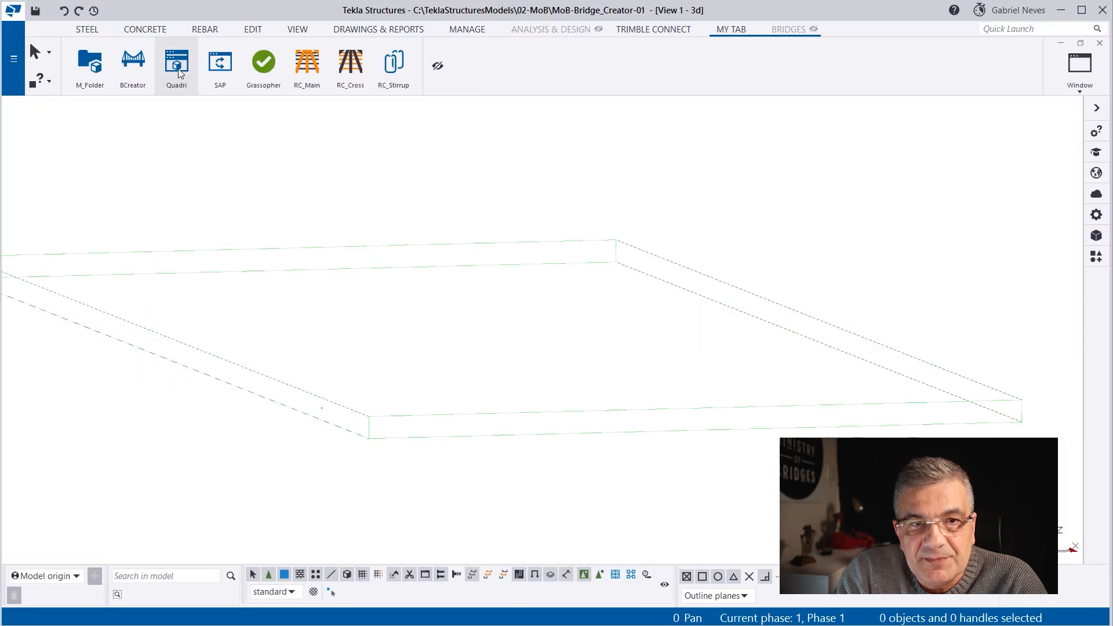
click(380, 148)
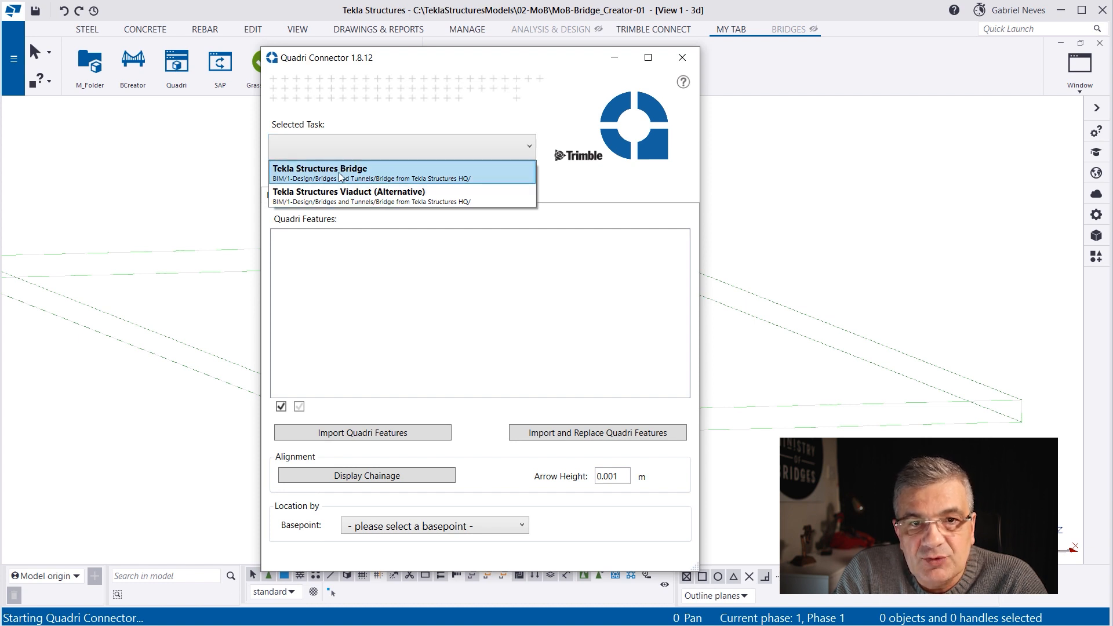
click(370, 173)
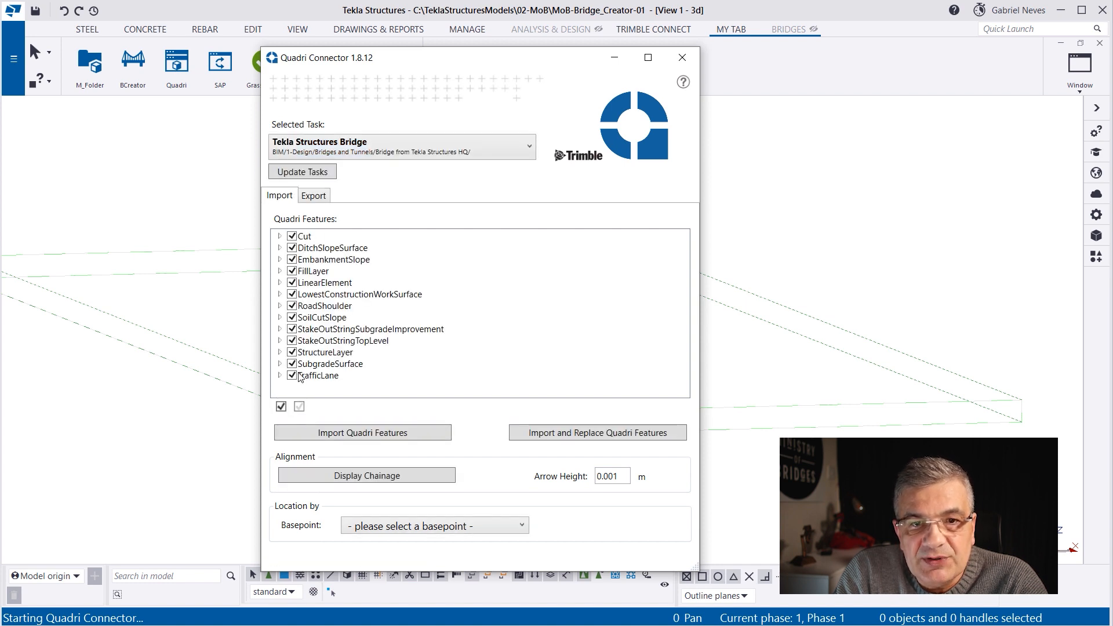
Set the basepoint to DemoProject and import all listed Quadri features, moving the connector window clear of the model view
click(439, 525)
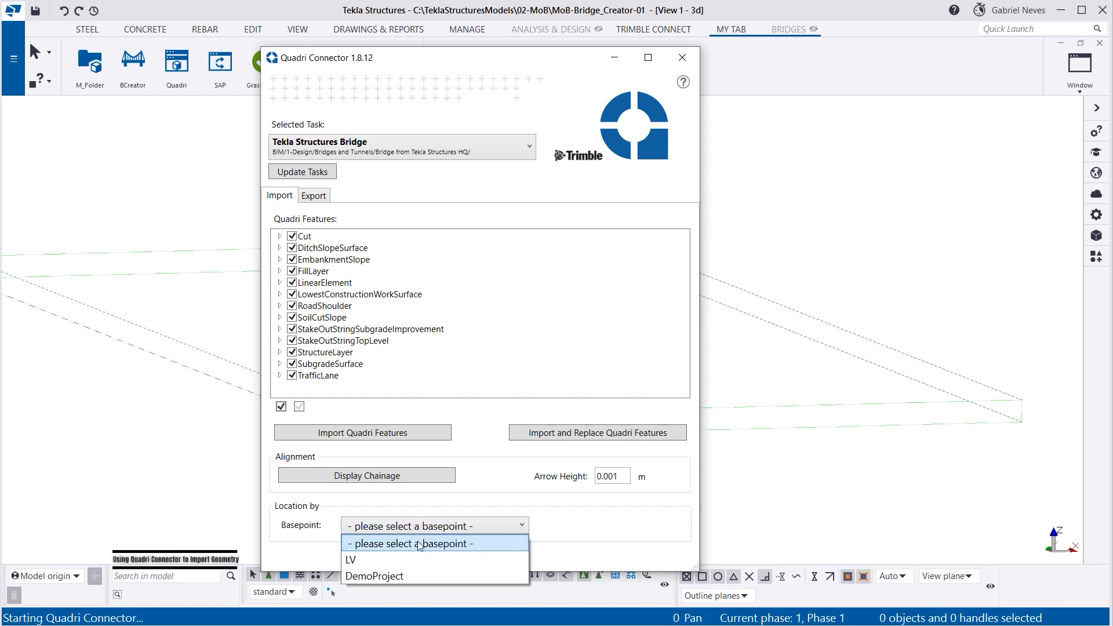
click(411, 577)
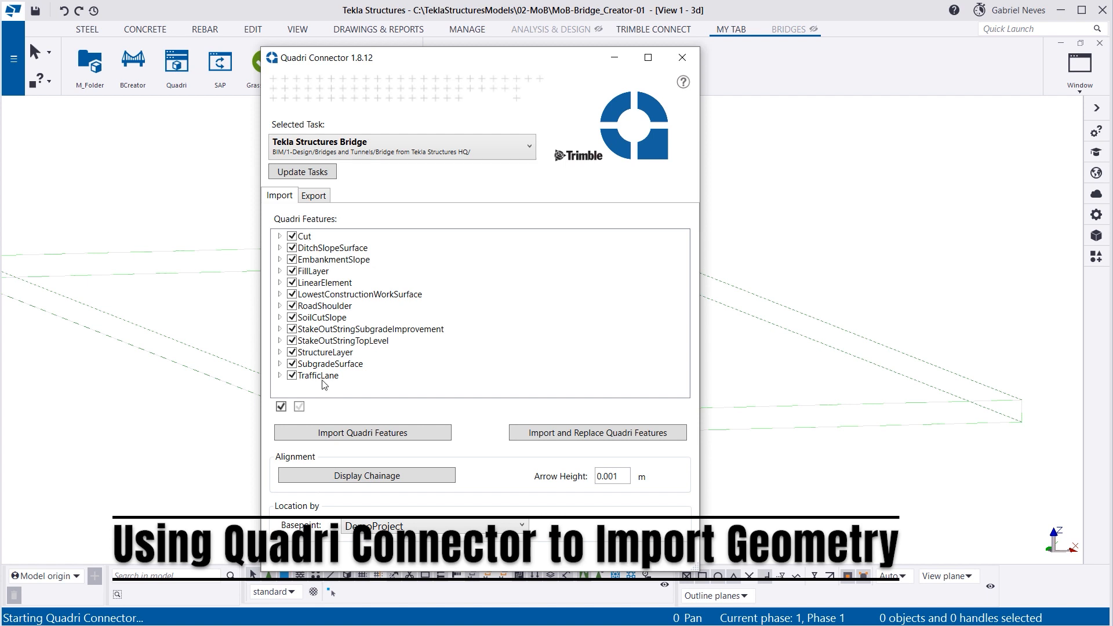
click(371, 435)
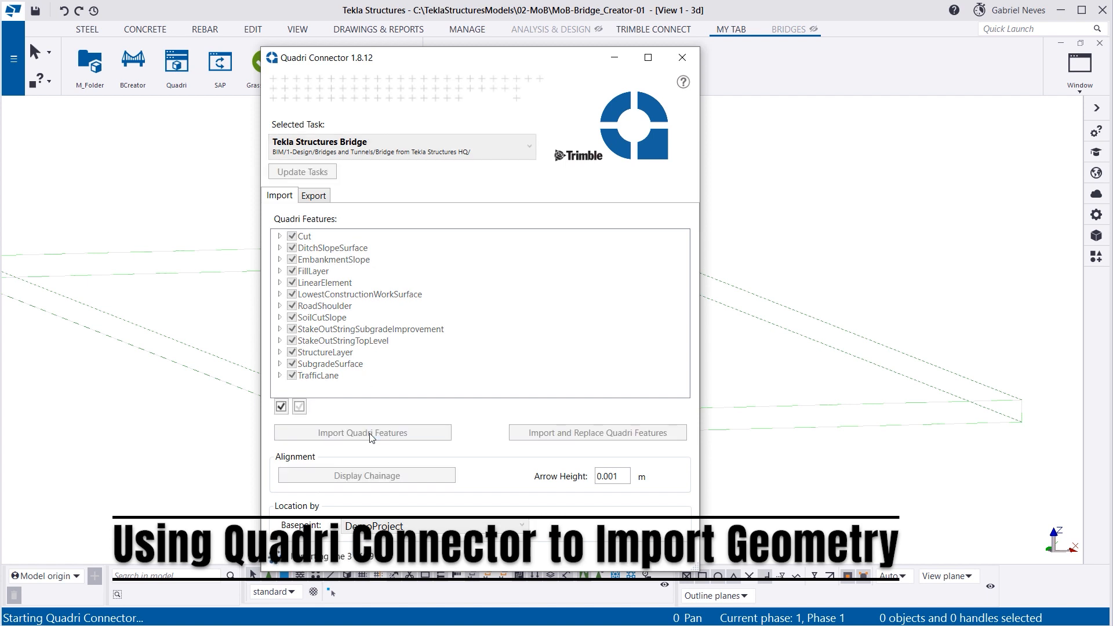
mouse_move(474, 59)
mouse_down()
mouse_move(746, 118)
mouse_move(821, 54)
mouse_move(876, 54)
mouse_up()
scroll(500, 362, up, 10)
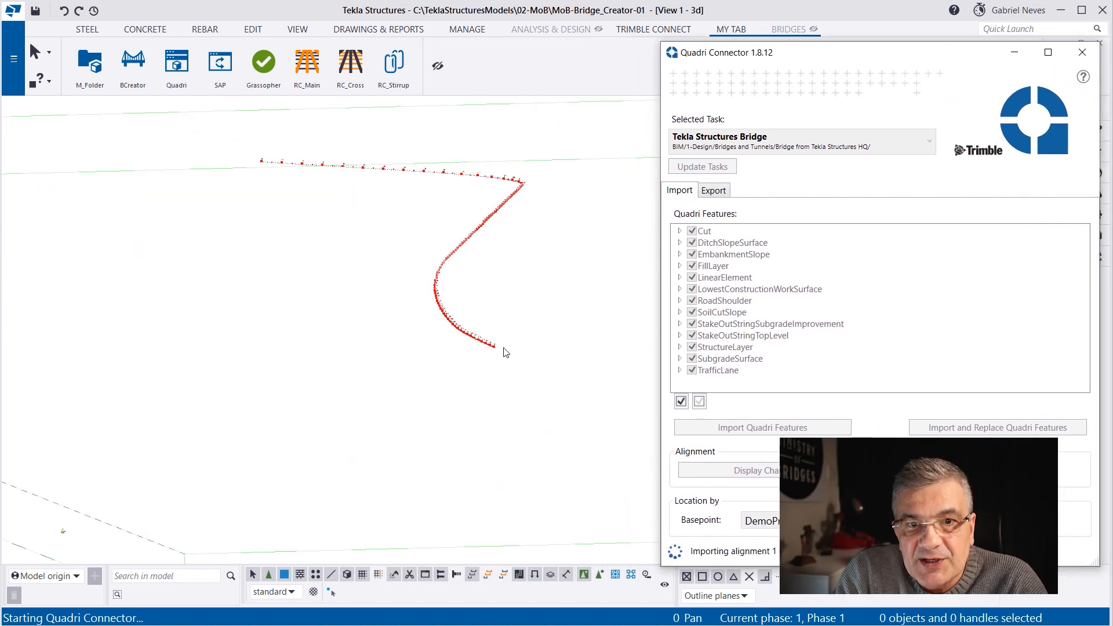
scroll(556, 370, down, 10)
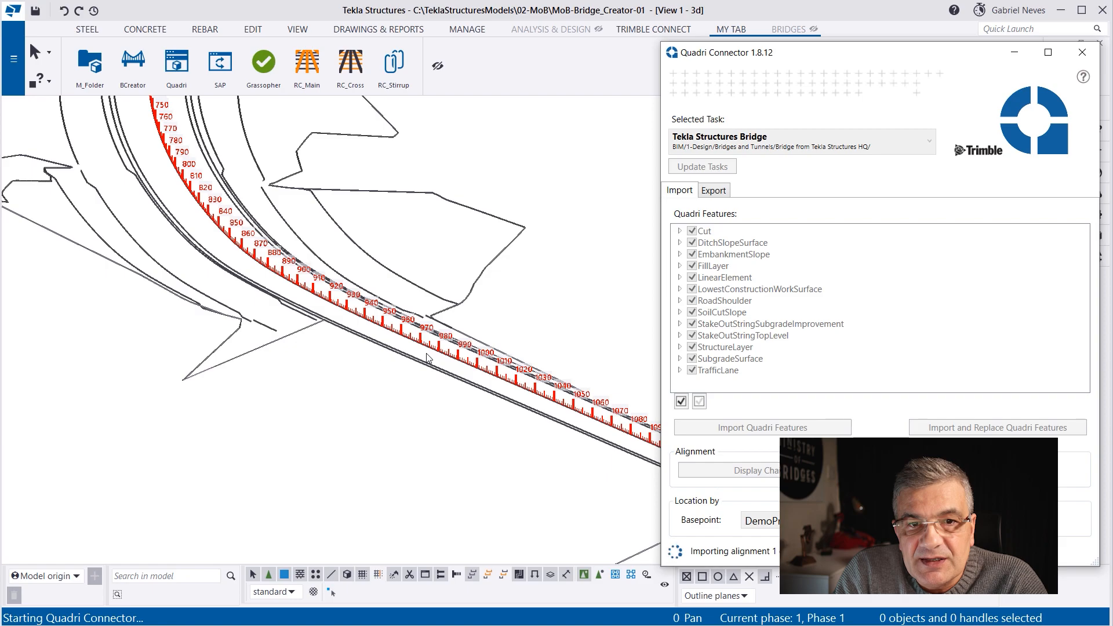
Fit the work area to the entire model and inspect the imported road alignment and surfaces in 3D
right_click(230, 429)
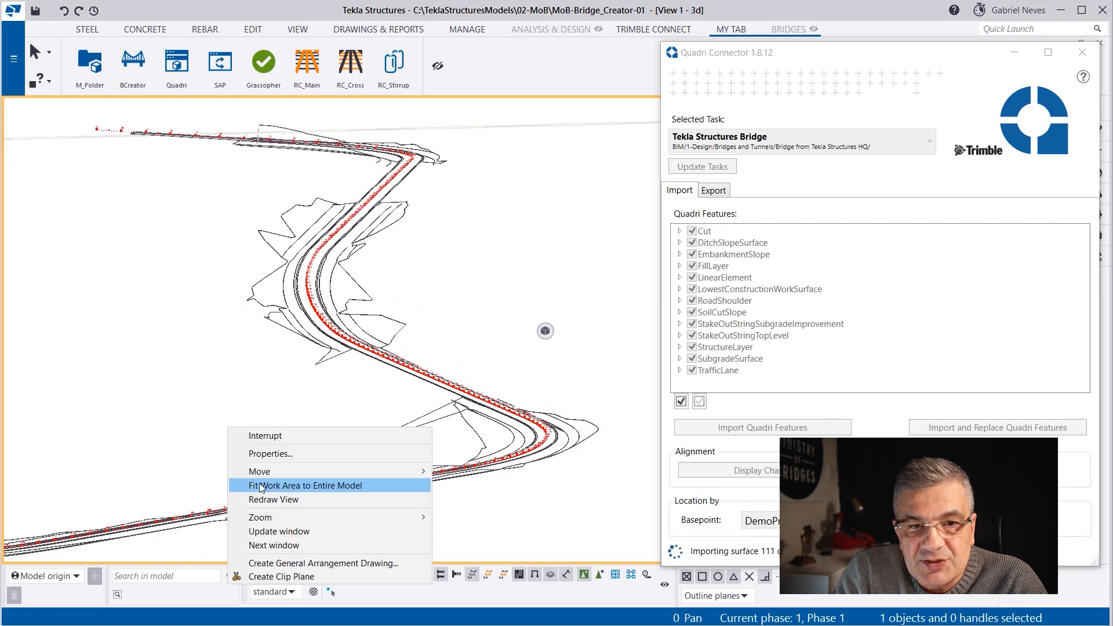
click(260, 488)
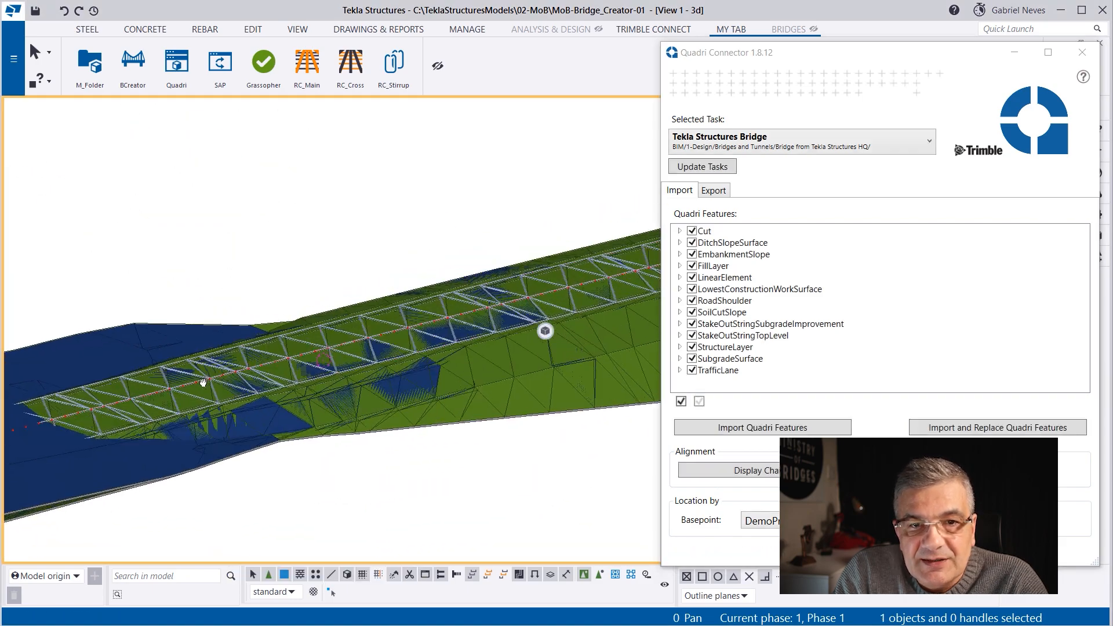
mouse_move(204, 380)
ctrl+middle_down()
mouse_move(328, 405)
mouse_move(353, 358)
mouse_move(318, 321)
mouse_move(306, 386)
mouse_move(409, 315)
mouse_move(175, 324)
mouse_move(134, 306)
mouse_move(260, 348)
mouse_move(432, 344)
ctrl+middle_up()
scroll(306, 387, down, 5)
scroll(433, 344, down, 10)
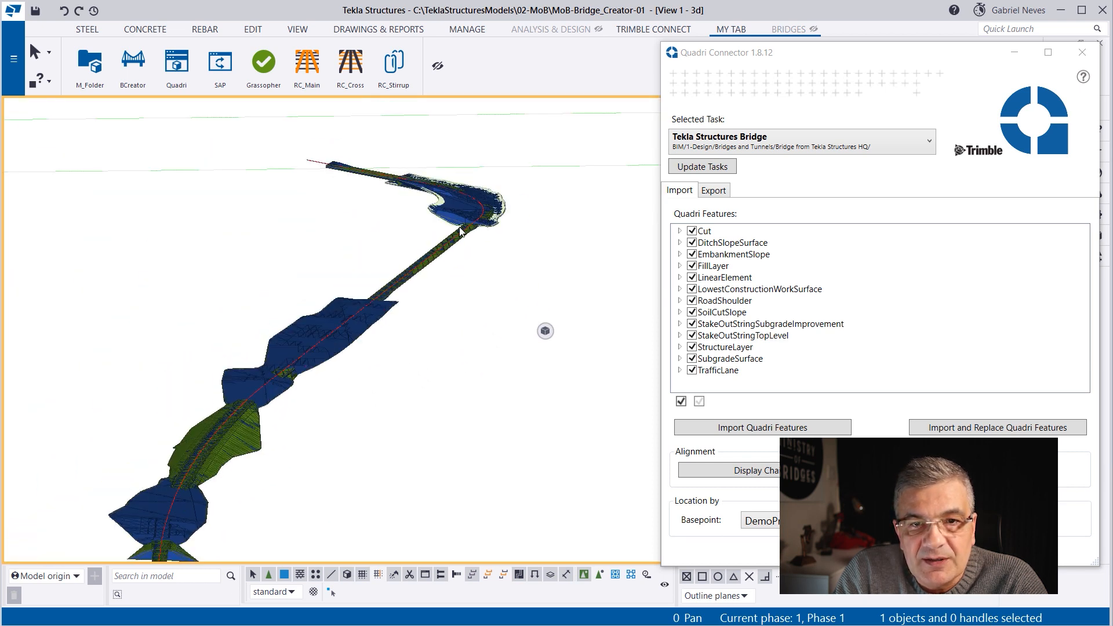
ctrl+middle_drag(460, 232, 297, 259)
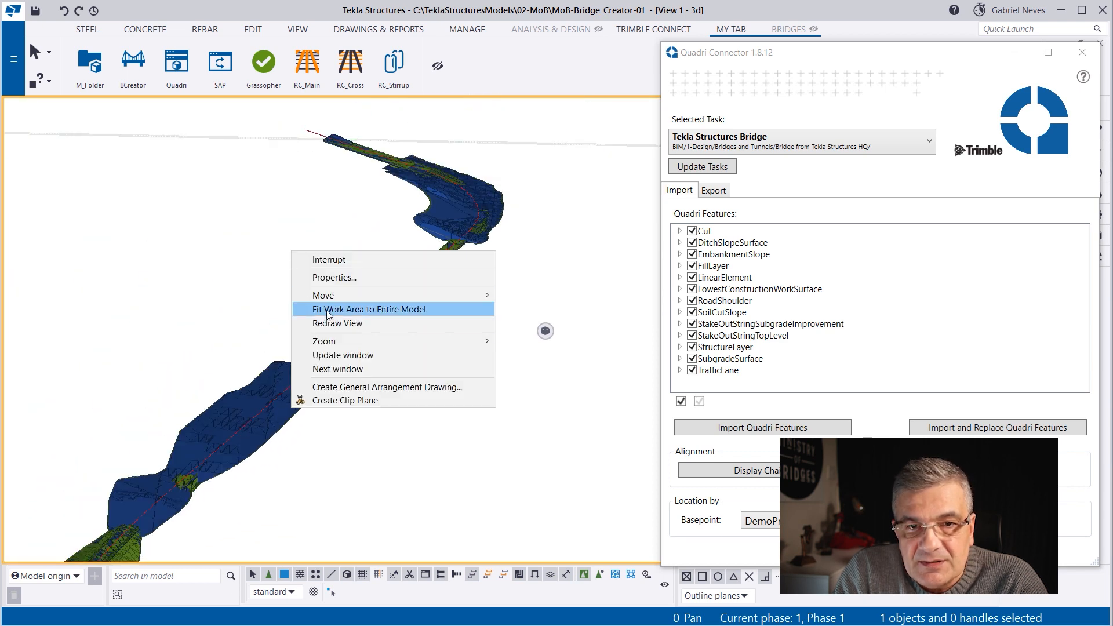